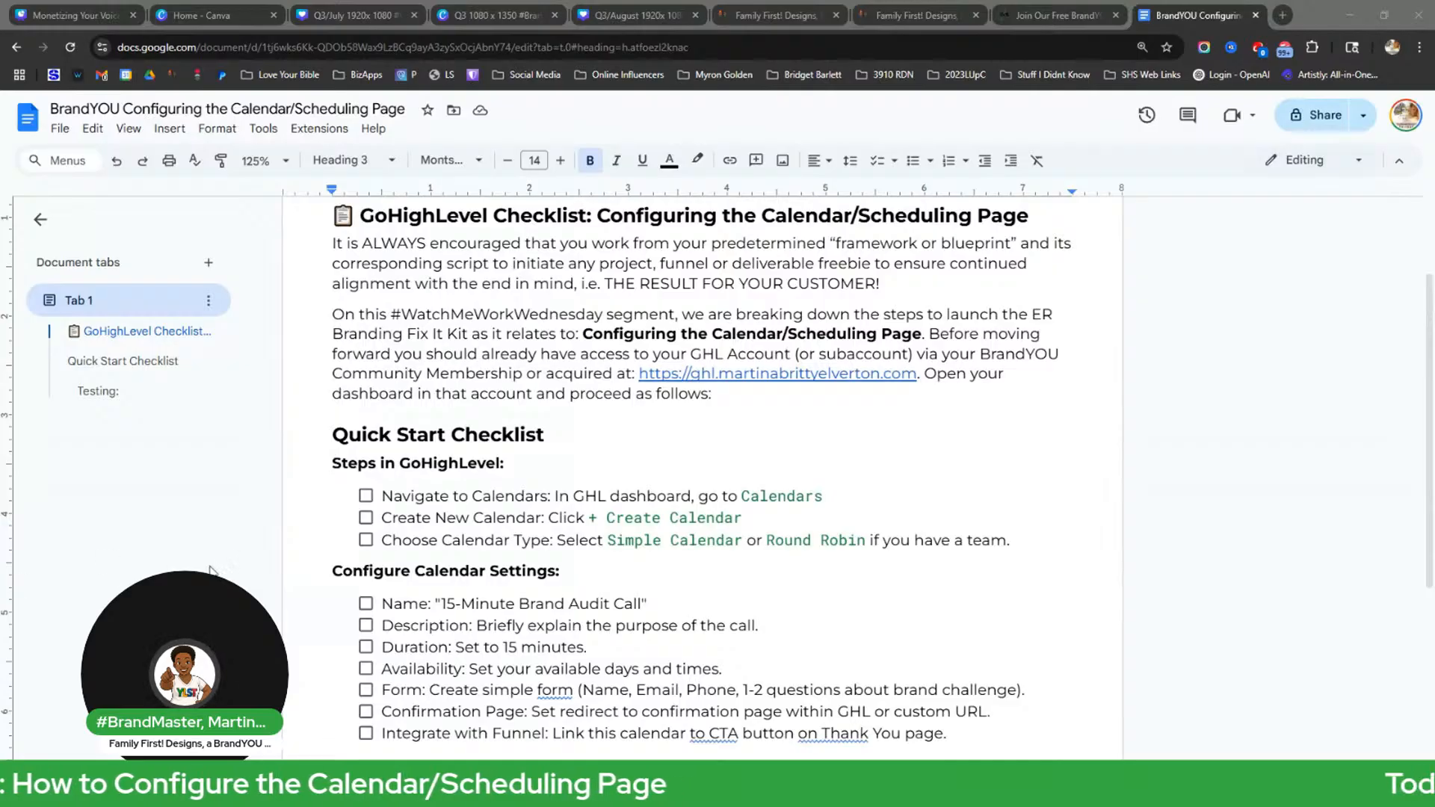
Look through the recent files on the Google Docs home page in a new browser tab and return to the calendar configuration checklist.
left_click(1283, 20)
type("docs.google.com/document/u/0/")
key("Return")
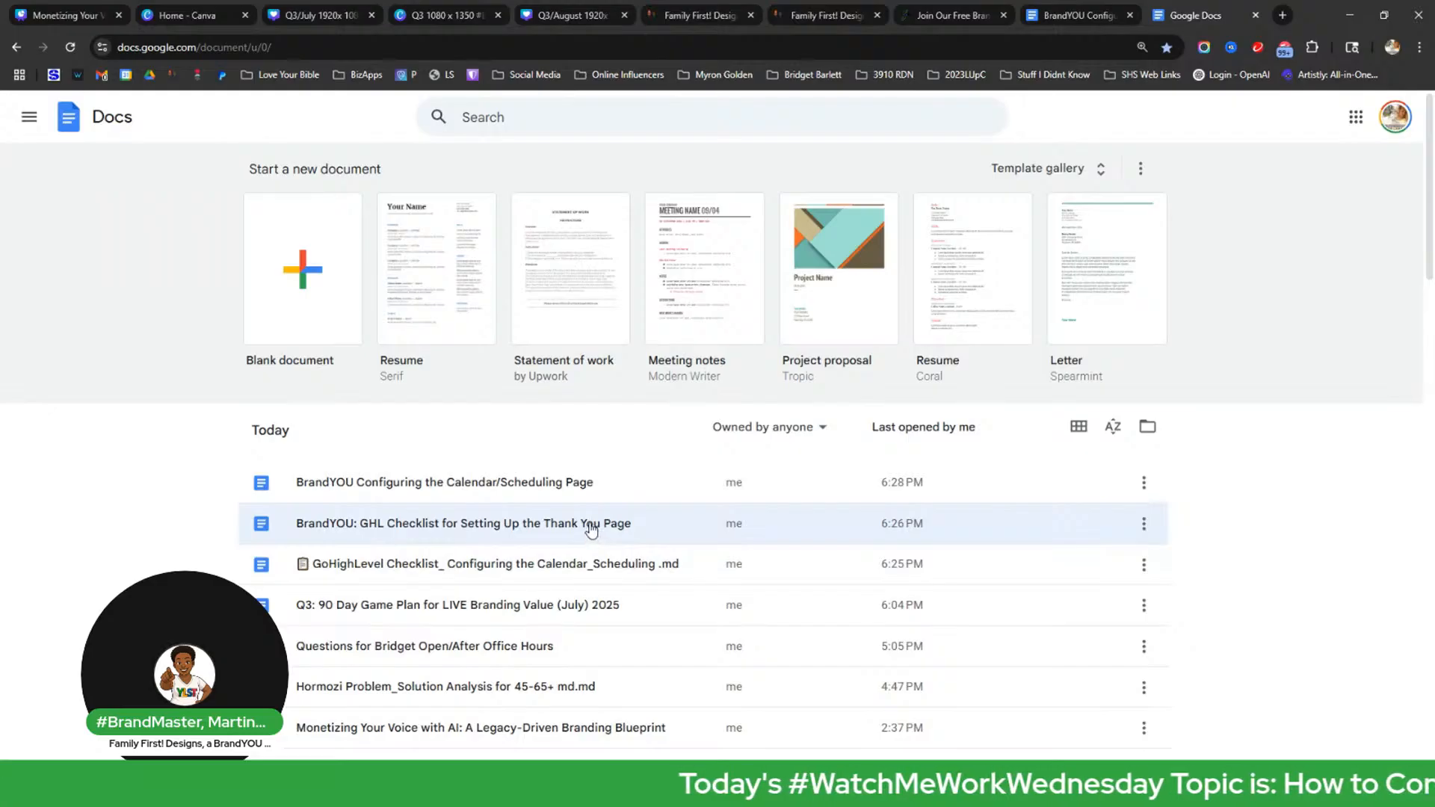
scroll(585, 523, "down", 5)
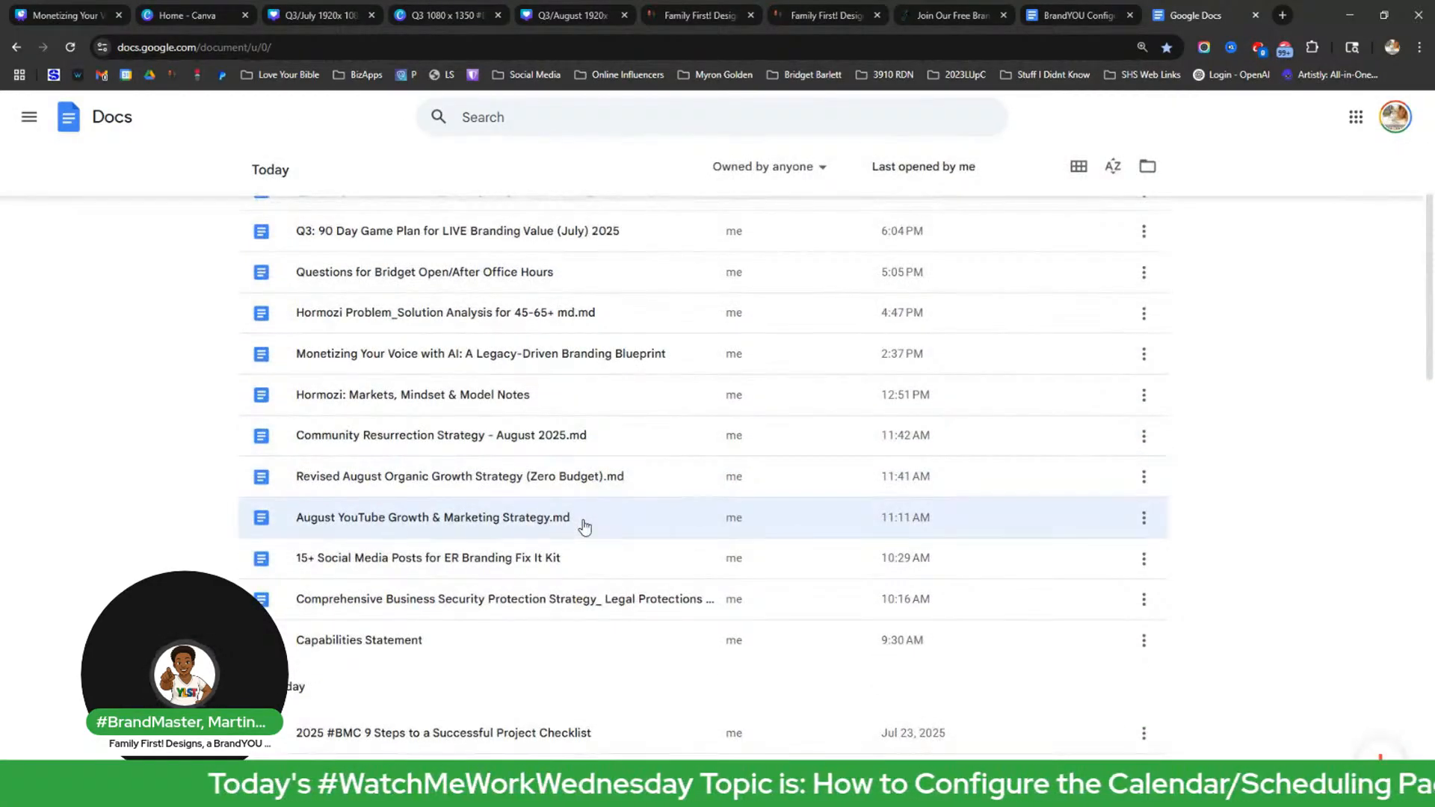
scroll(524, 517, "down", 1)
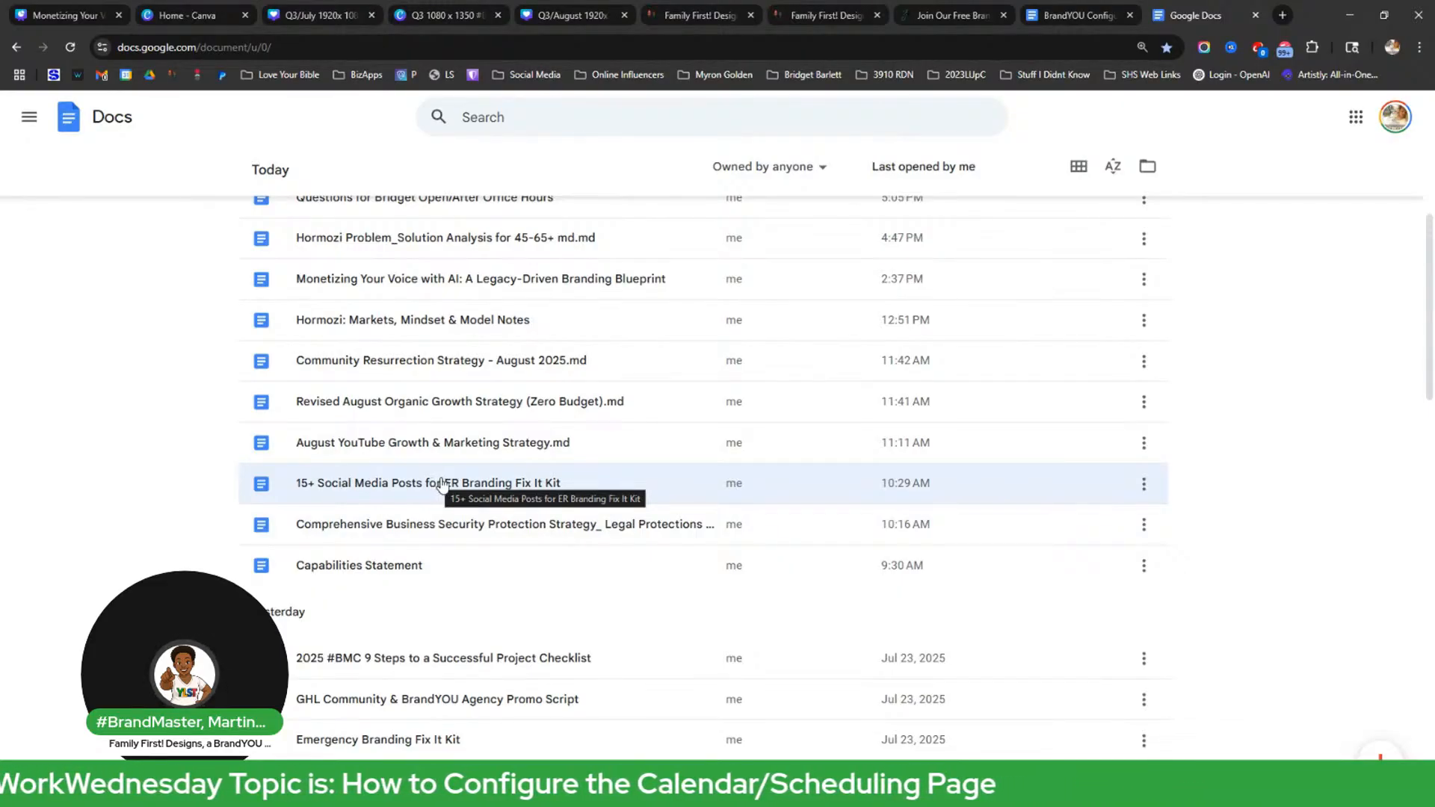
scroll(441, 453, "down", 4)
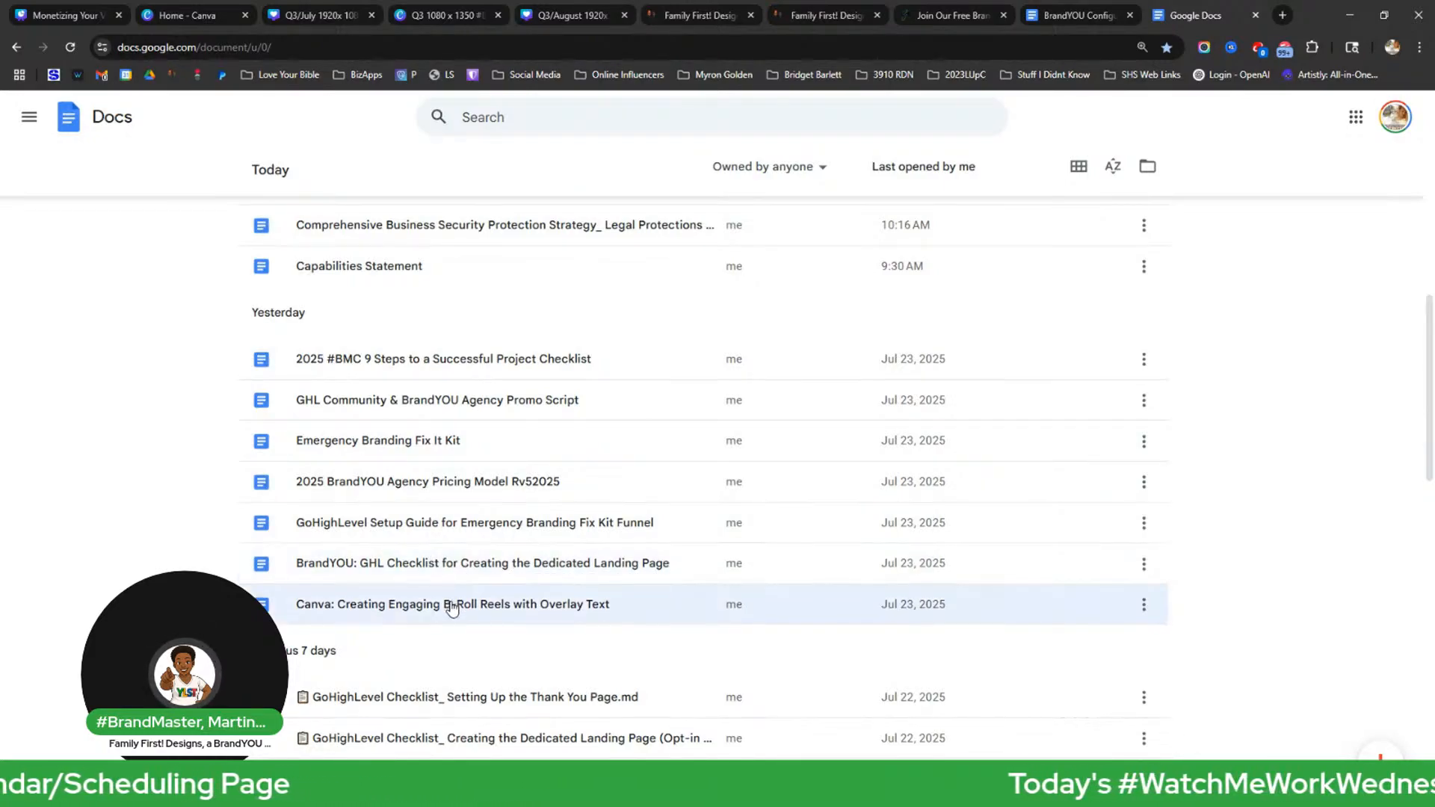
scroll(448, 605, "down", 3)
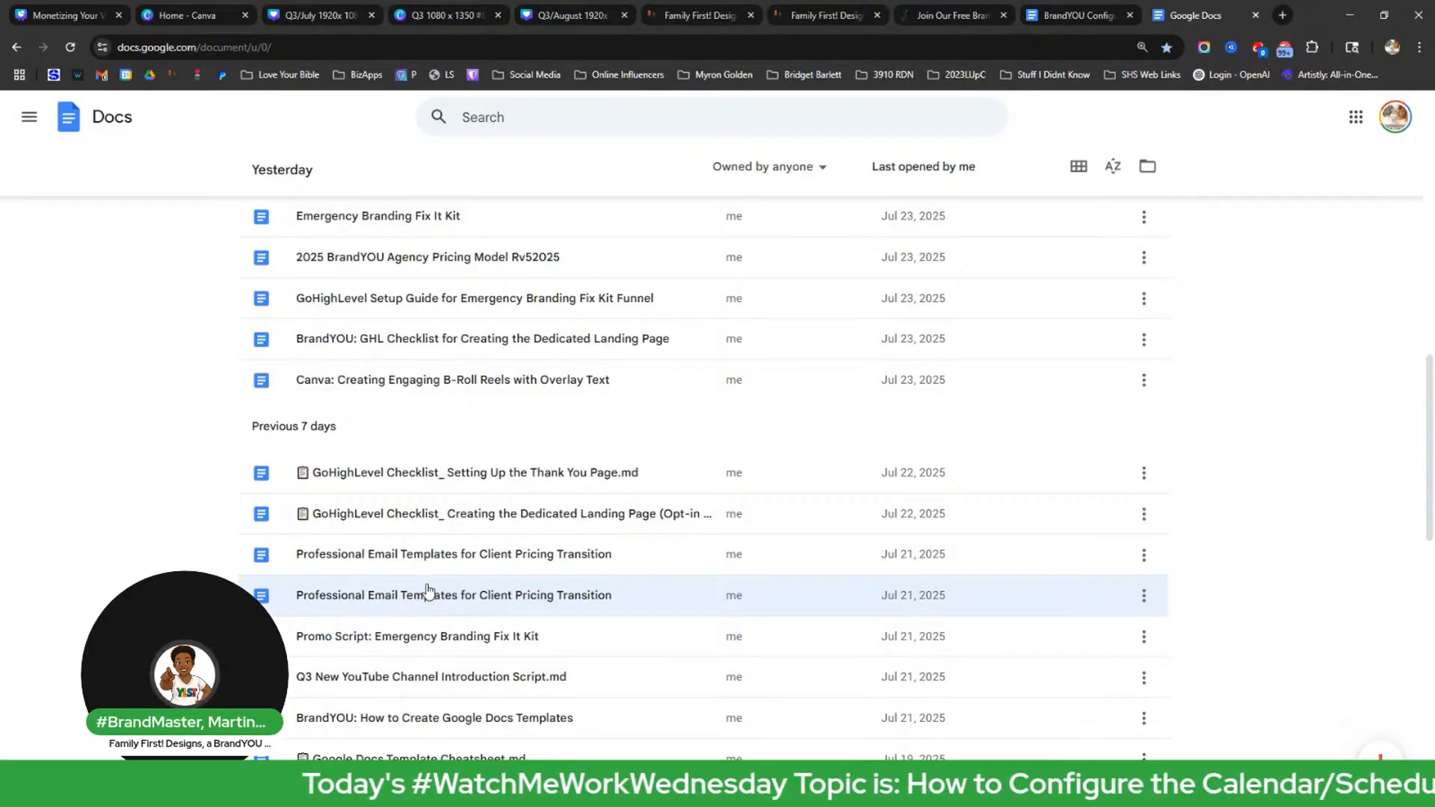
scroll(427, 590, "down", 3)
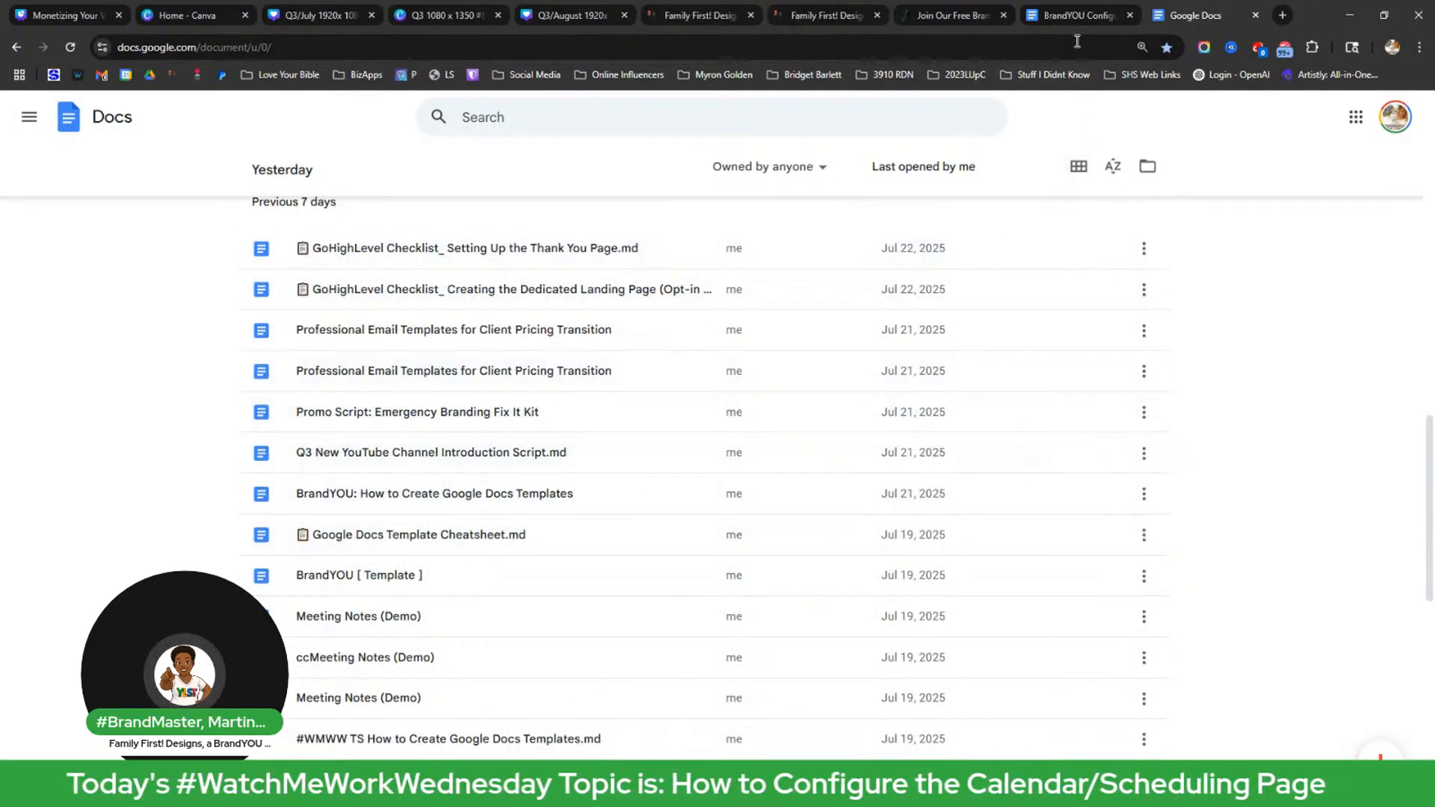
left_click(1071, 14)
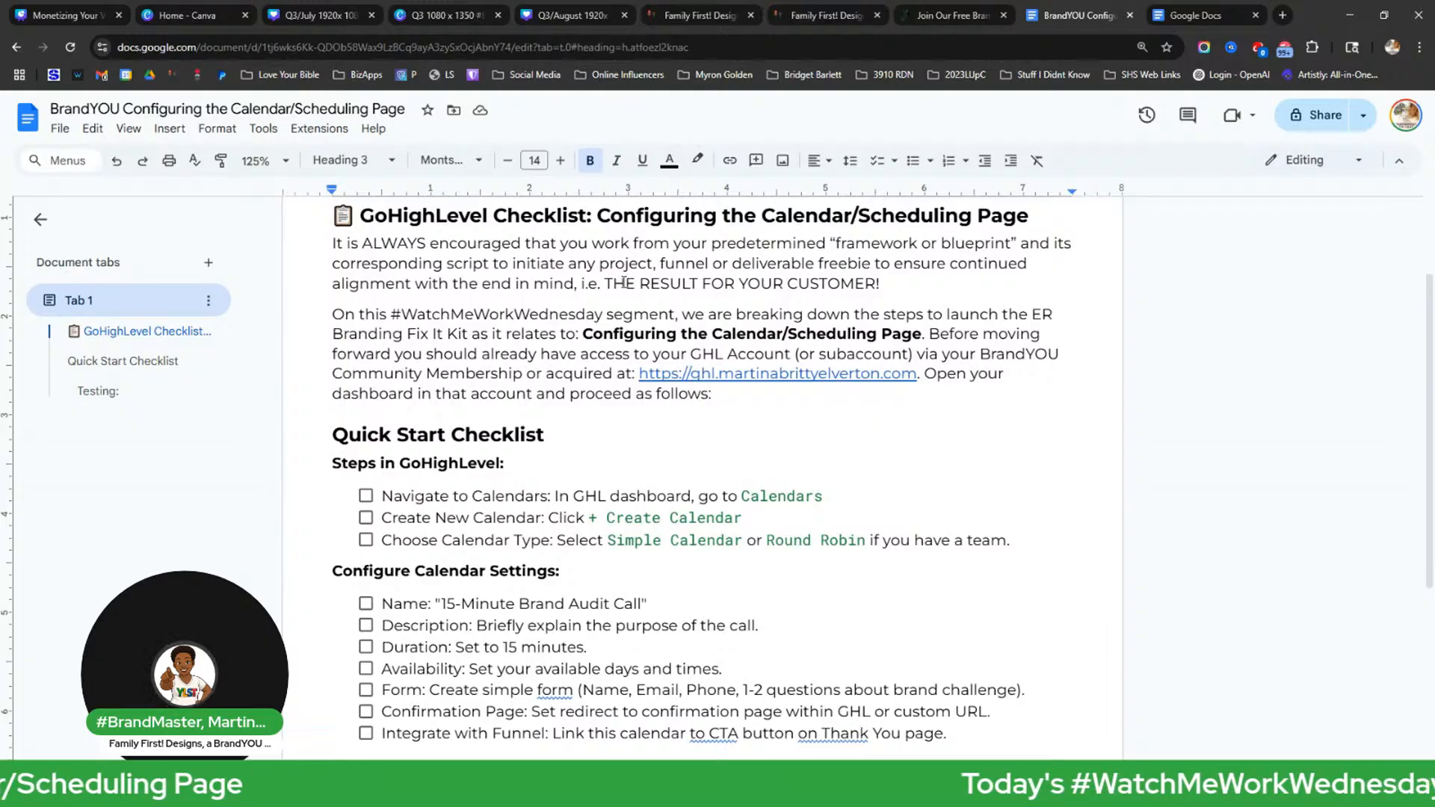
Switch to GoHighLevel and retrace the path from the main Calendars view to Calendar Settings, comparing it with the checklist.
left_click(705, 15)
left_click(706, 21)
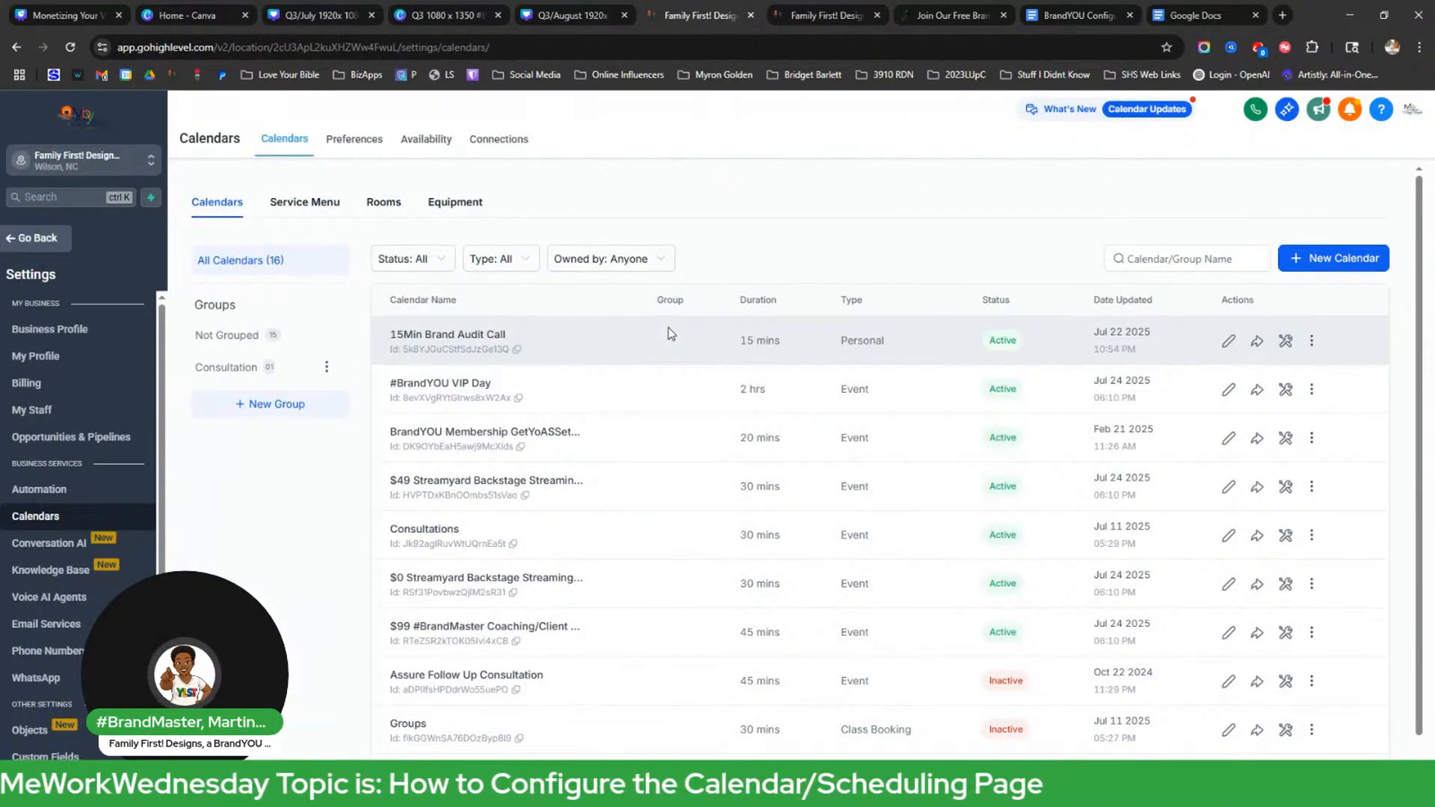
left_click(1064, 18)
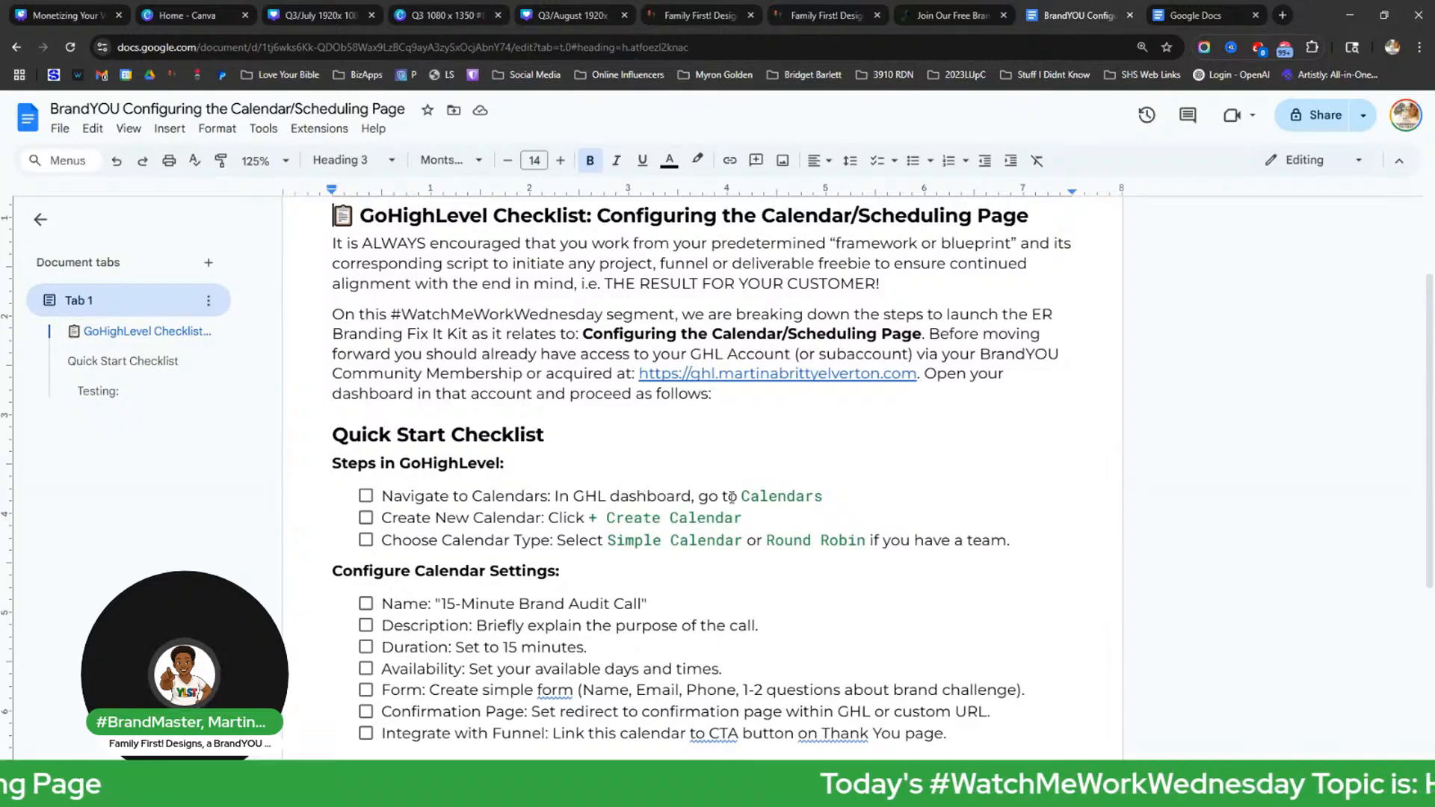
left_click(713, 16)
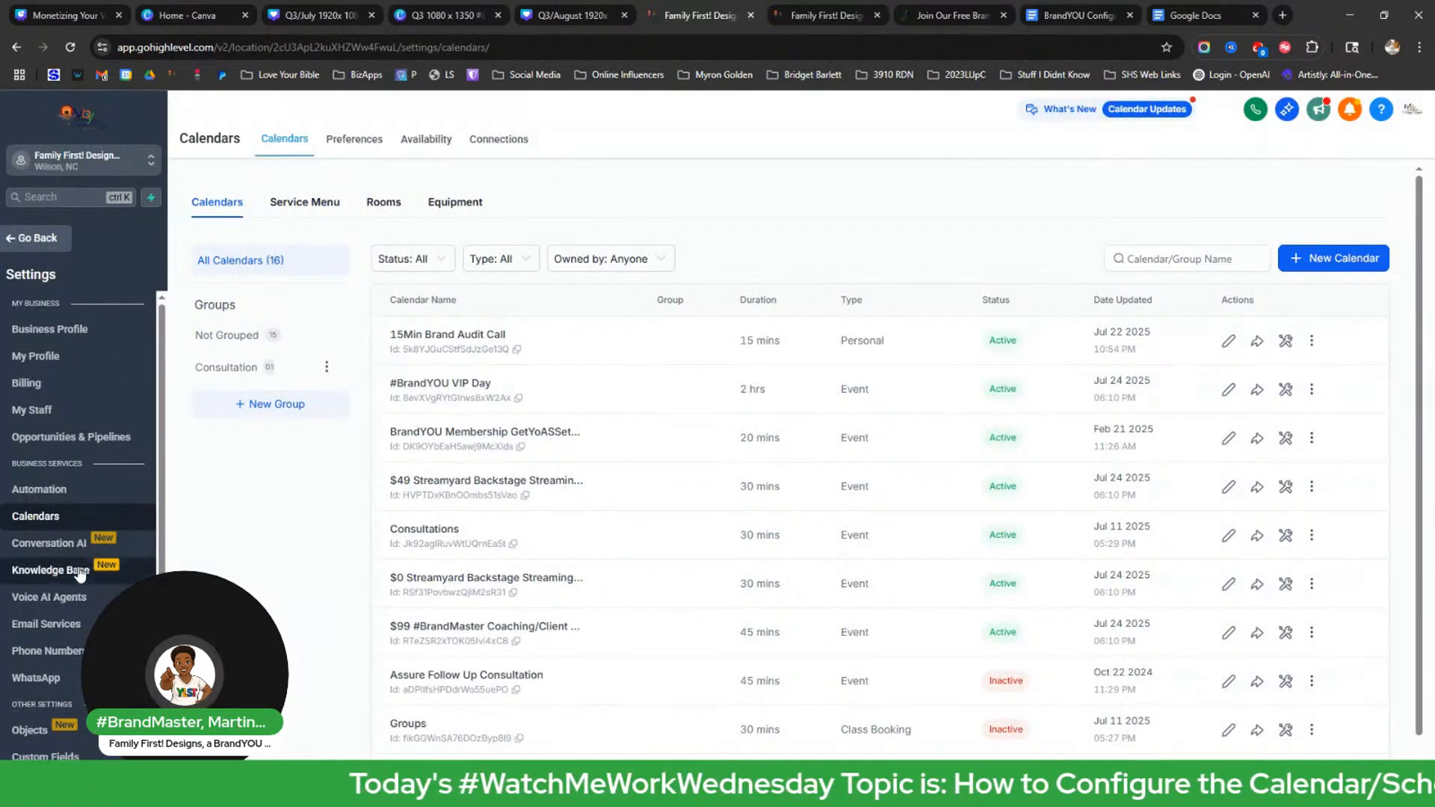
left_click(34, 238)
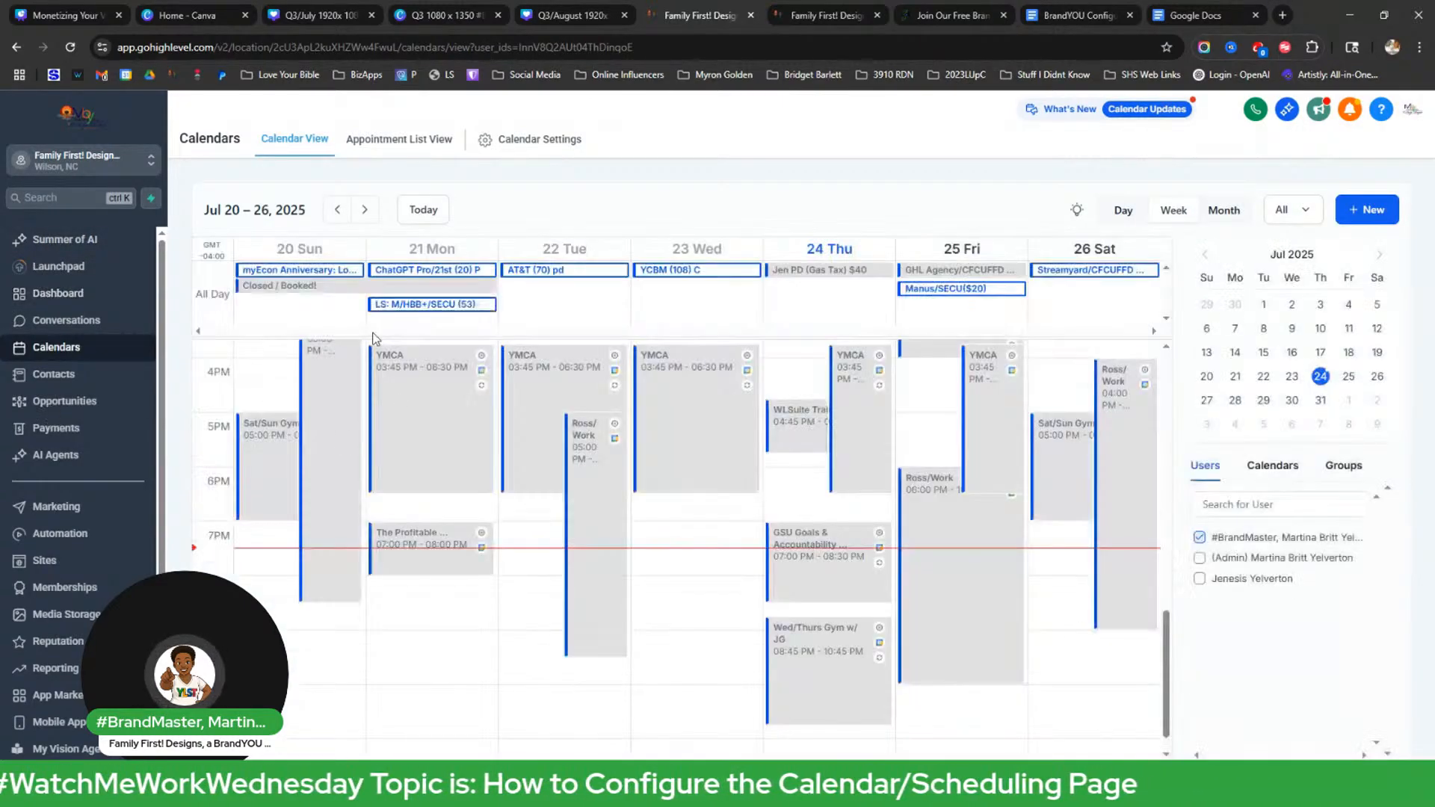
left_click(517, 148)
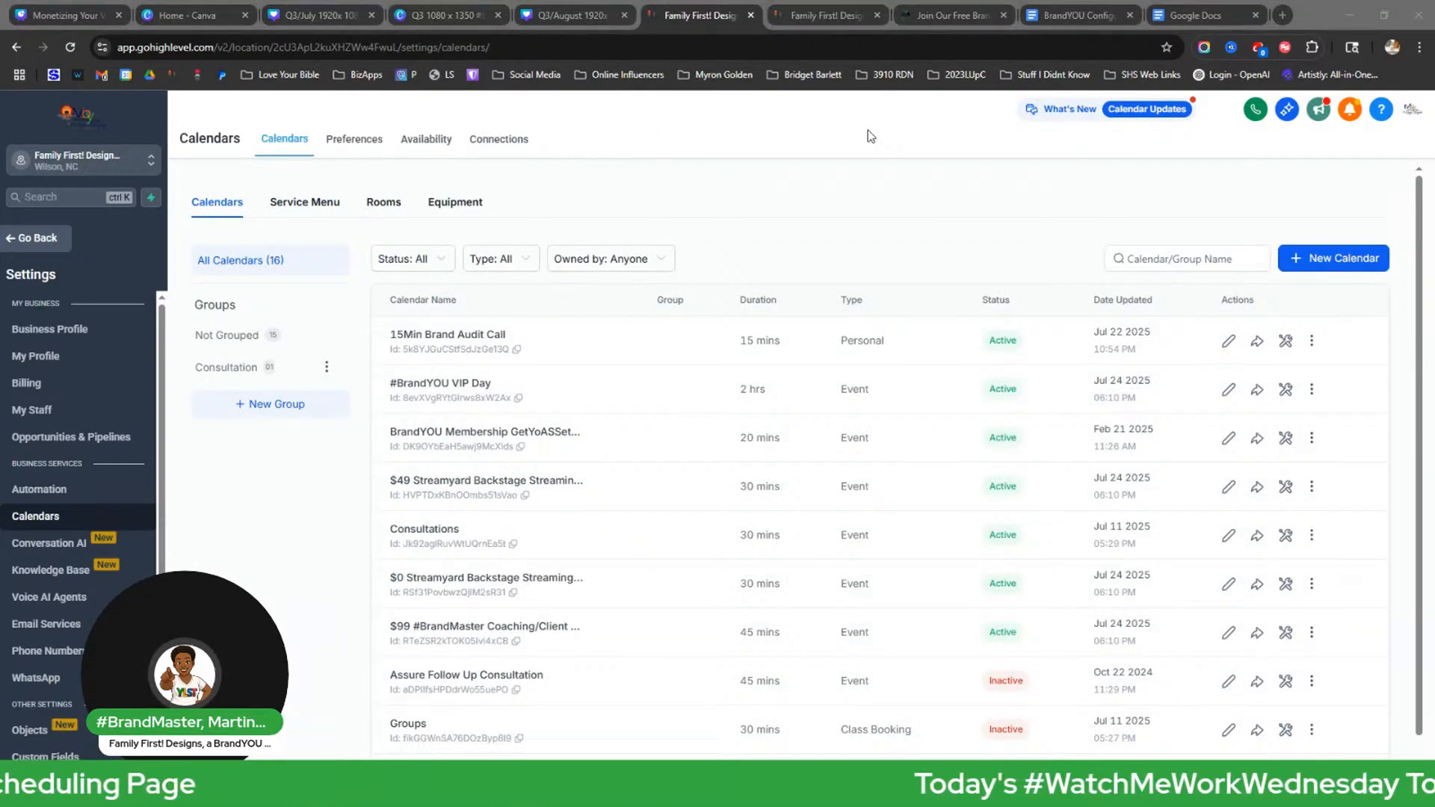
In the Google Docs checklist, append "> Calendar Settings" to the Navigate to Calendars item.
left_click(1063, 20)
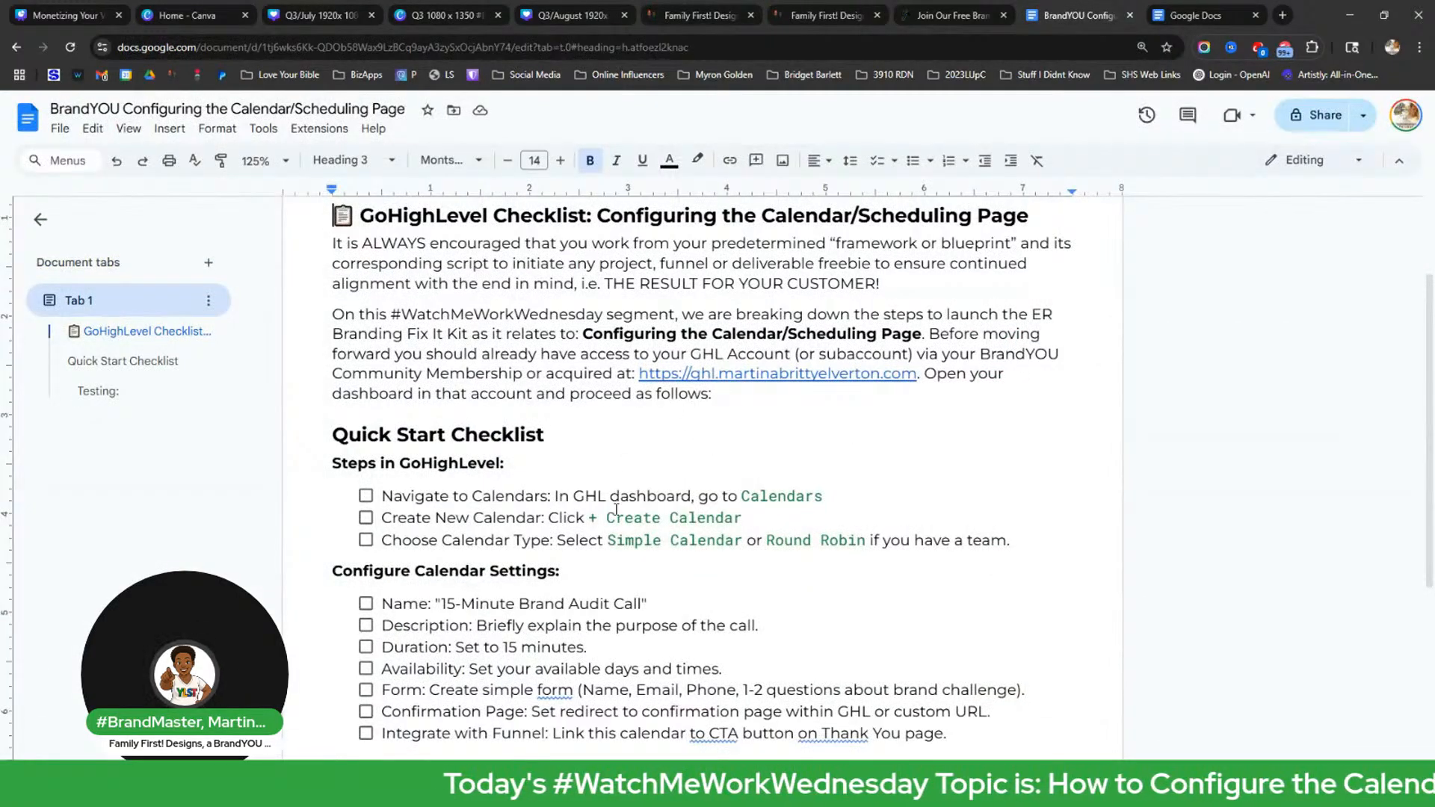
left_click(838, 498)
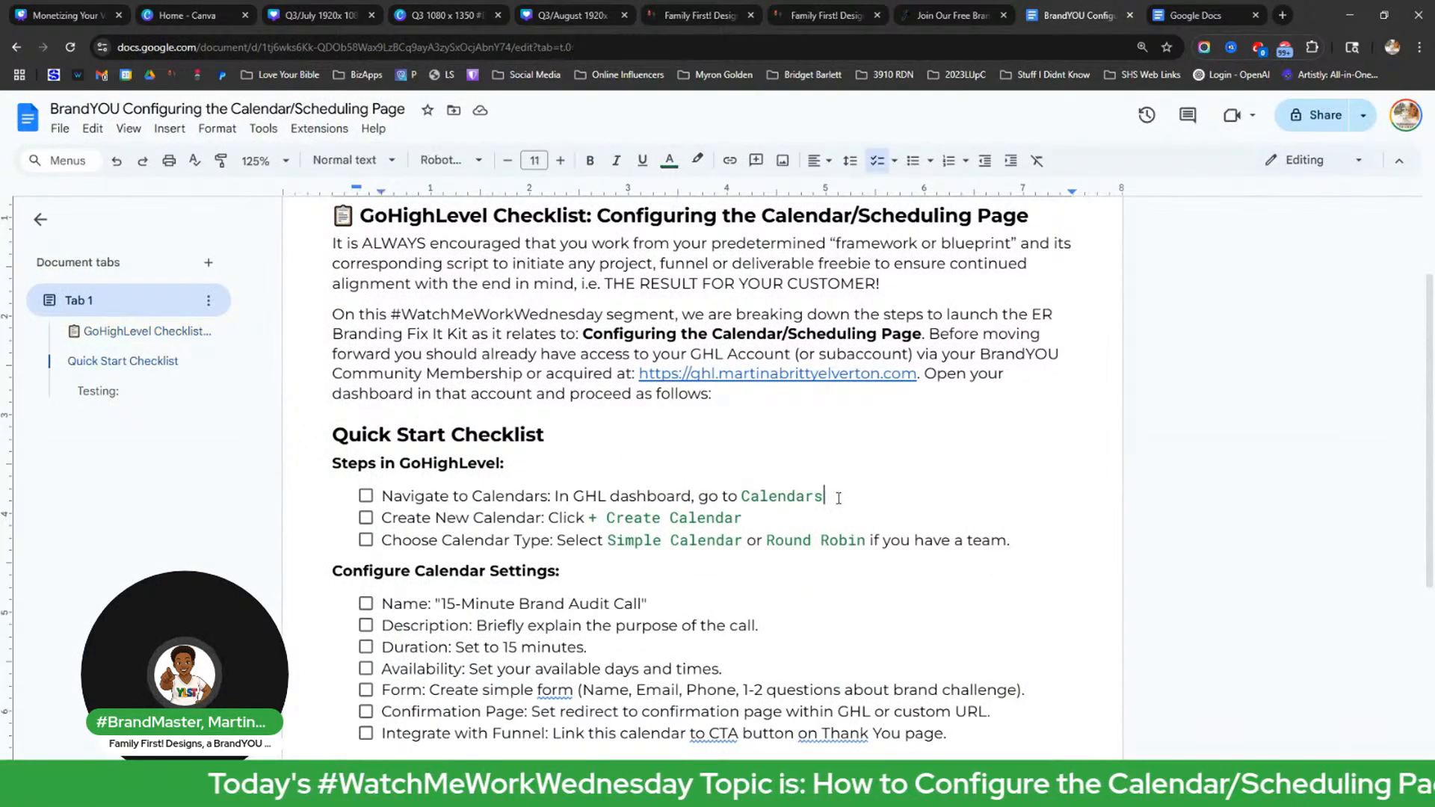
type("-> Ca")
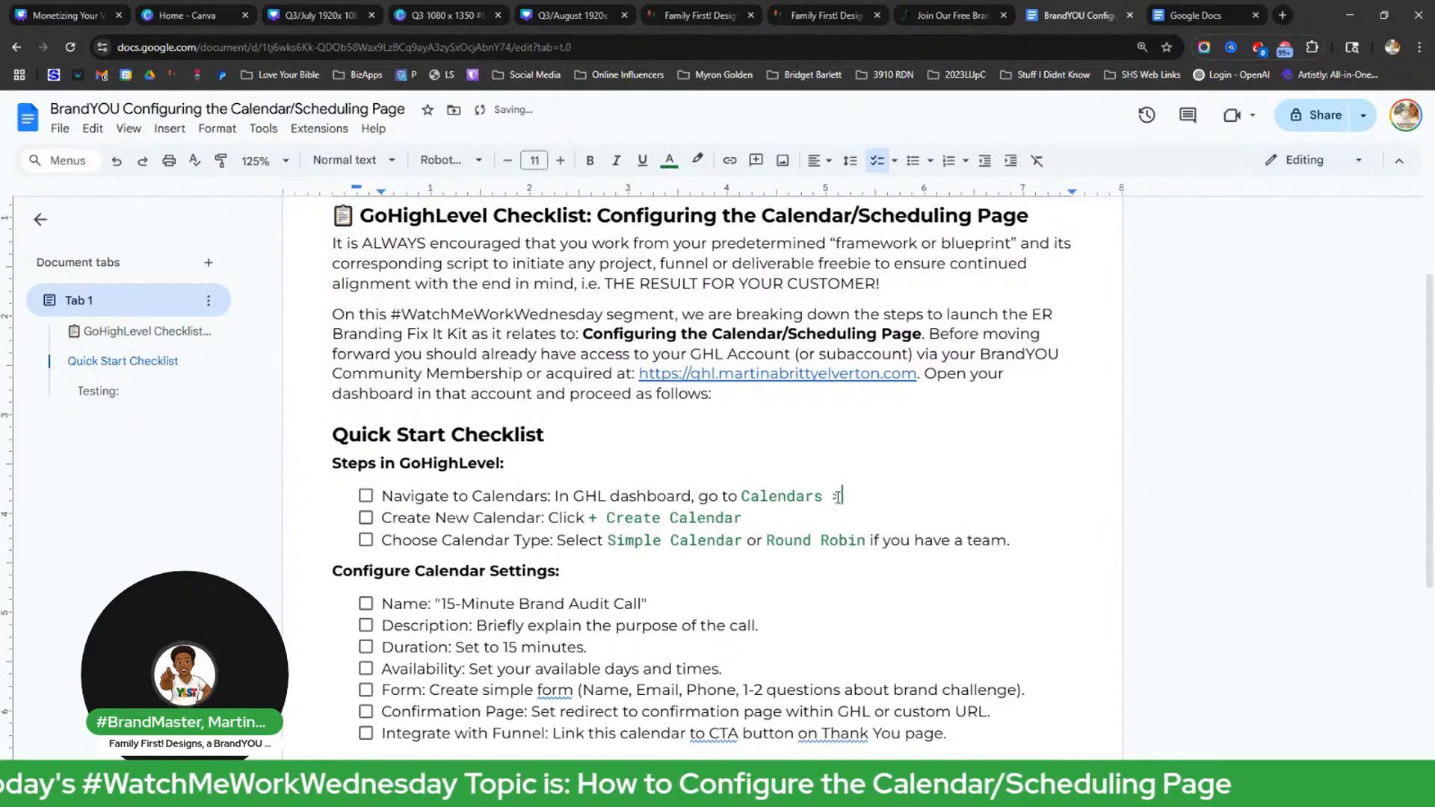
type("lendar ")
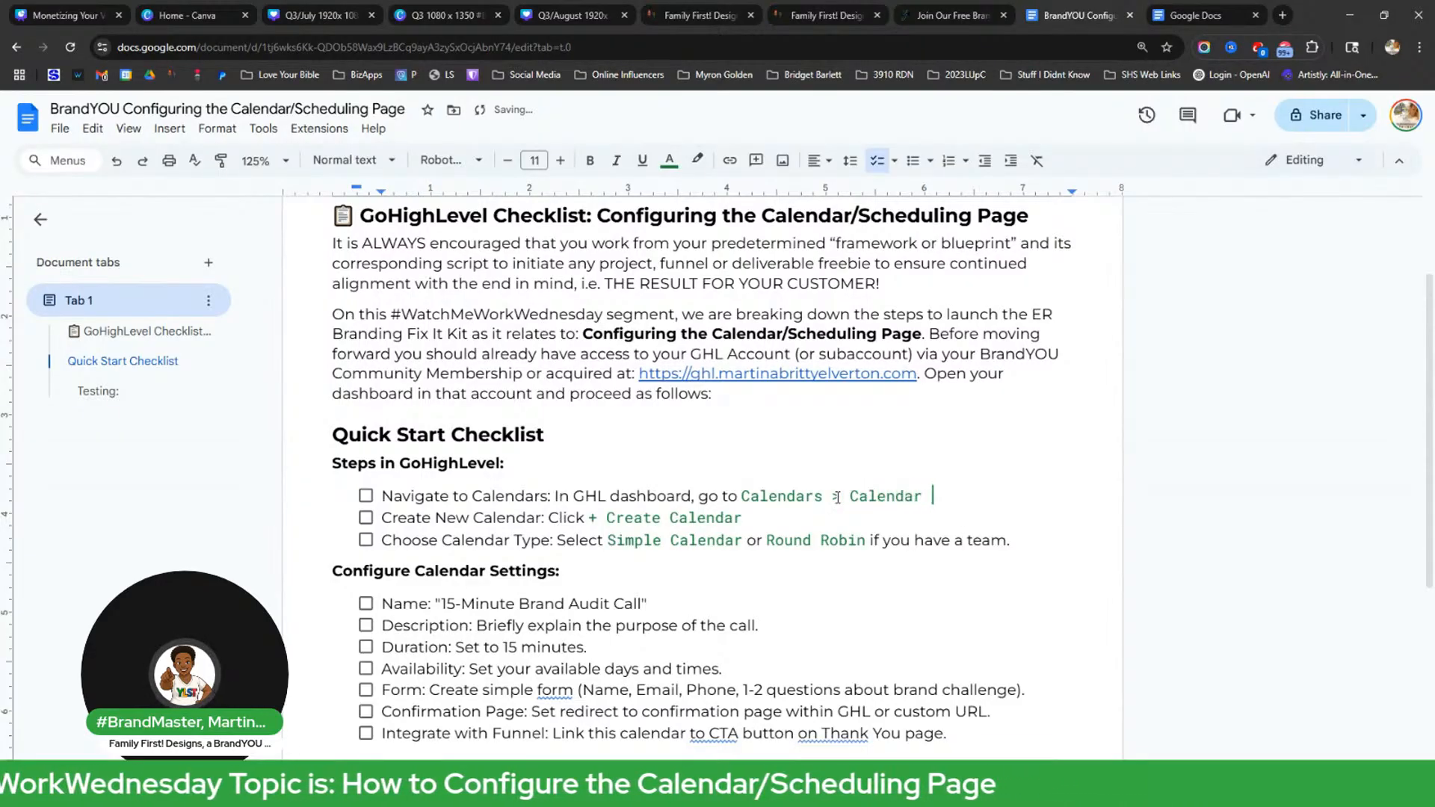
type("Settings")
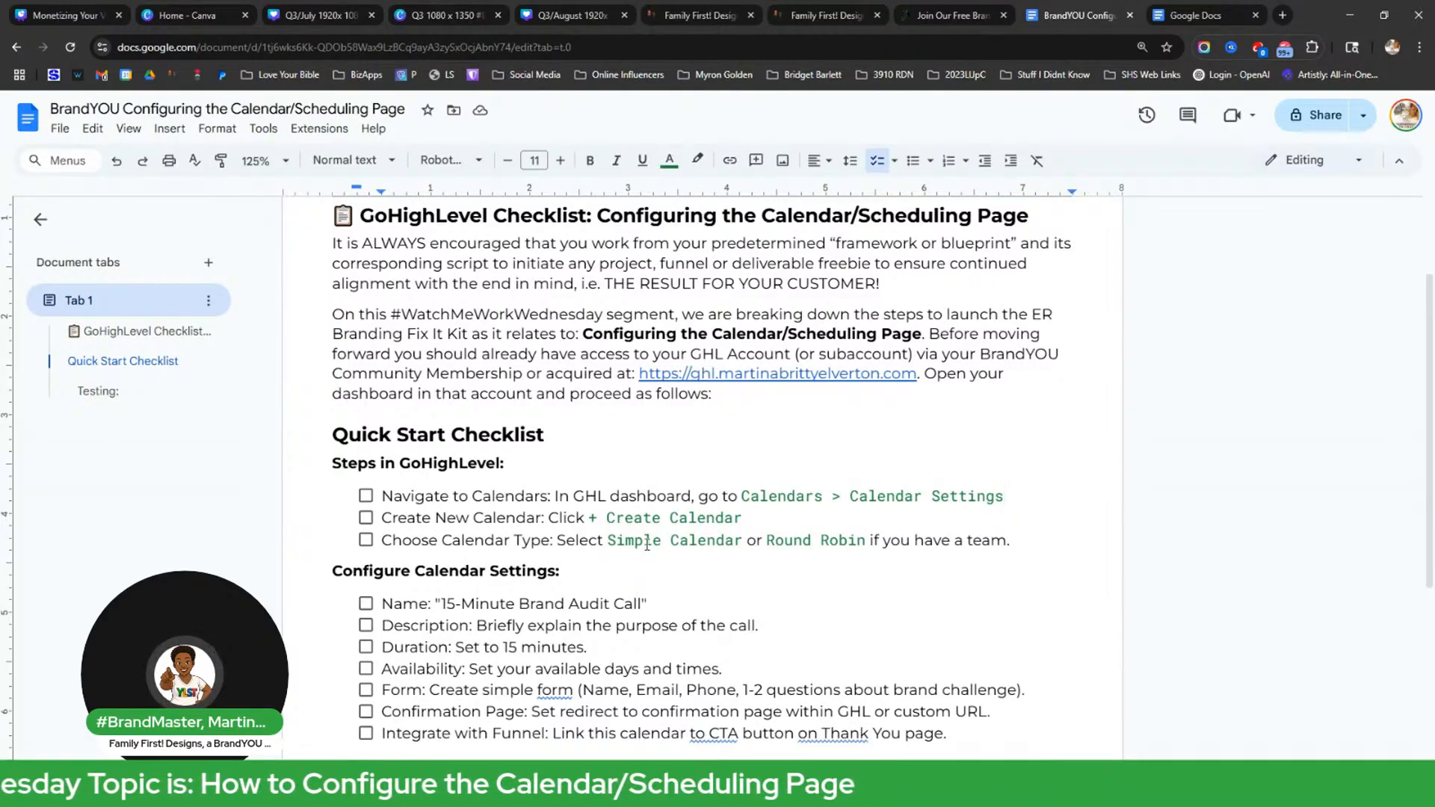
Switch to GoHighLevel and start a new calendar of the Personal Booking type.
left_click(695, 15)
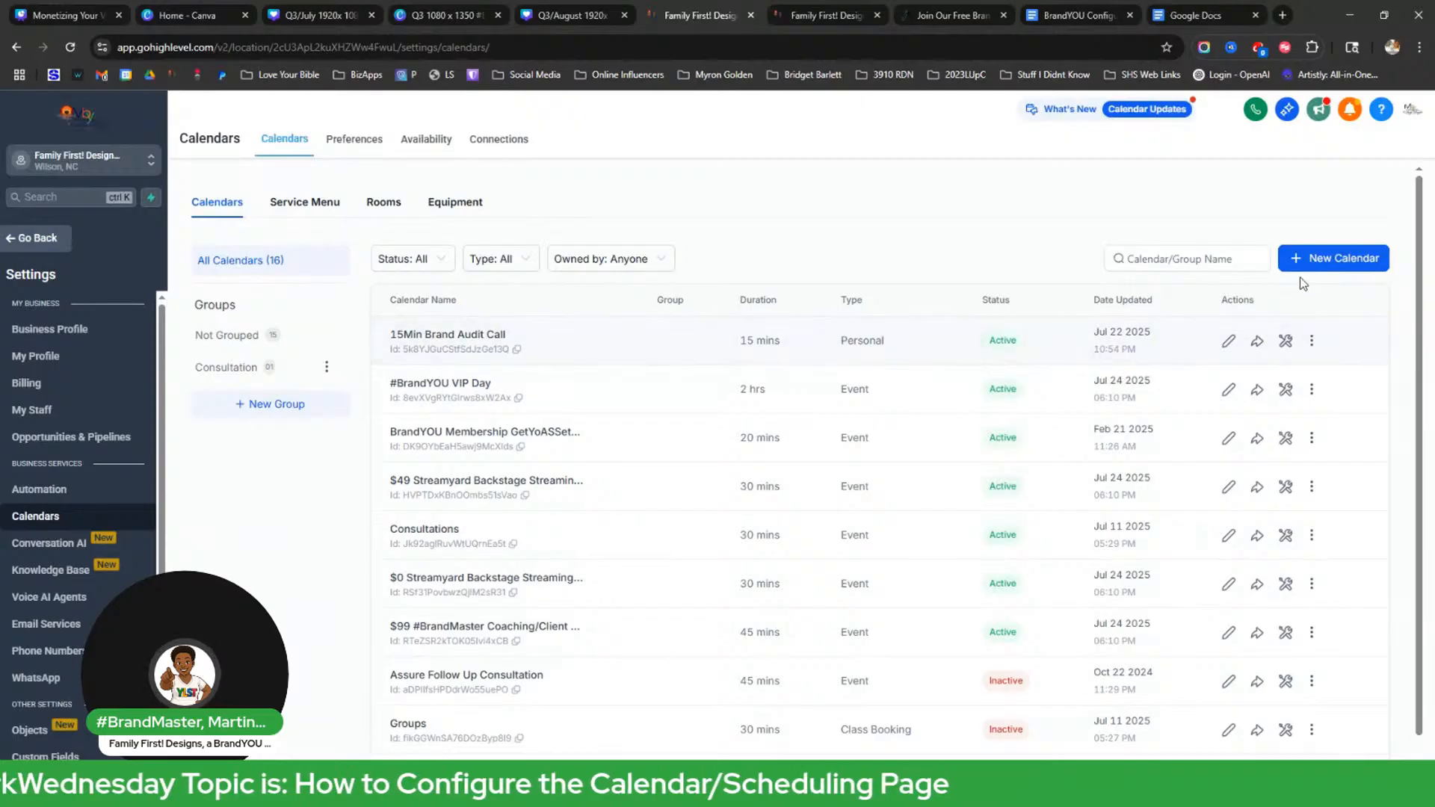
left_click(1326, 259)
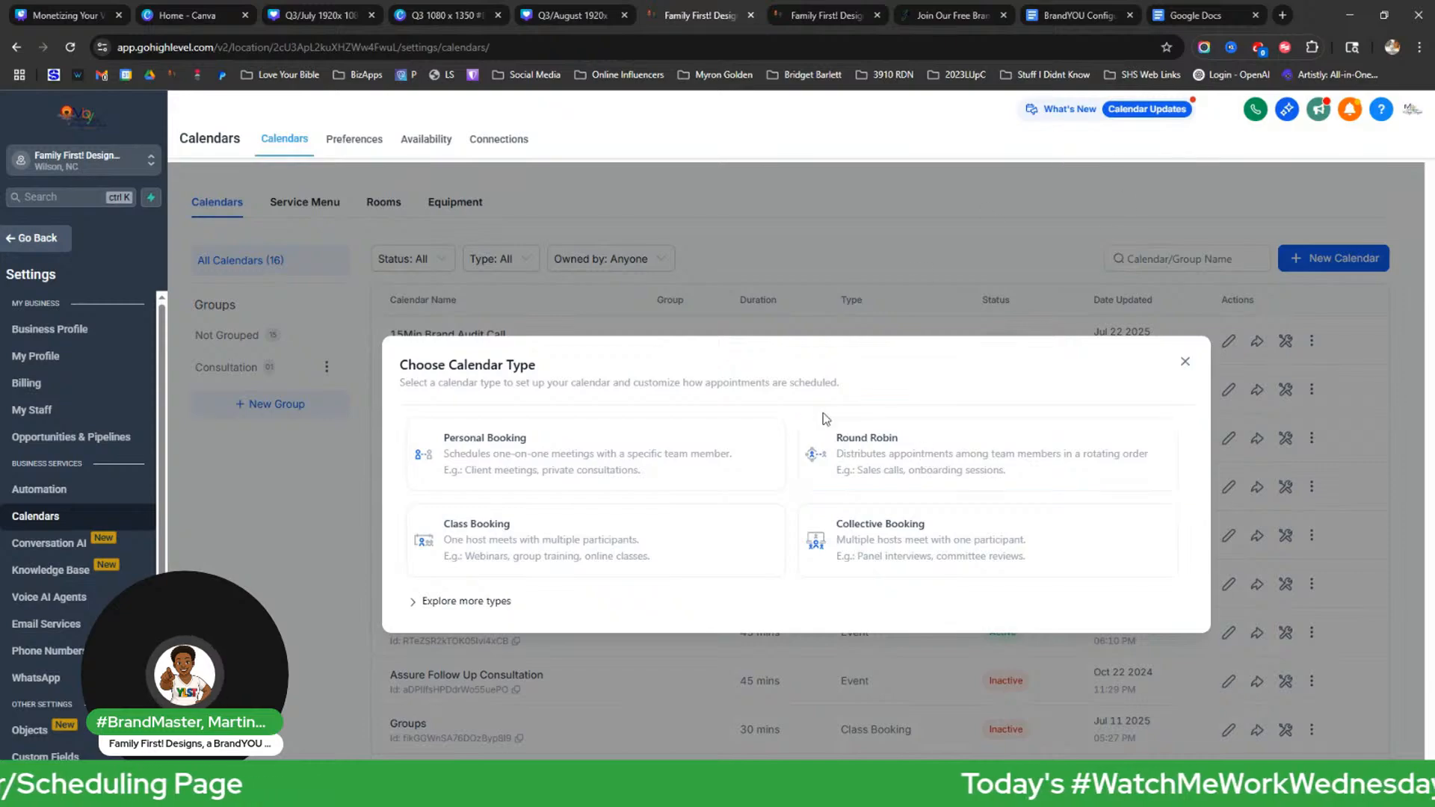
left_click(647, 443)
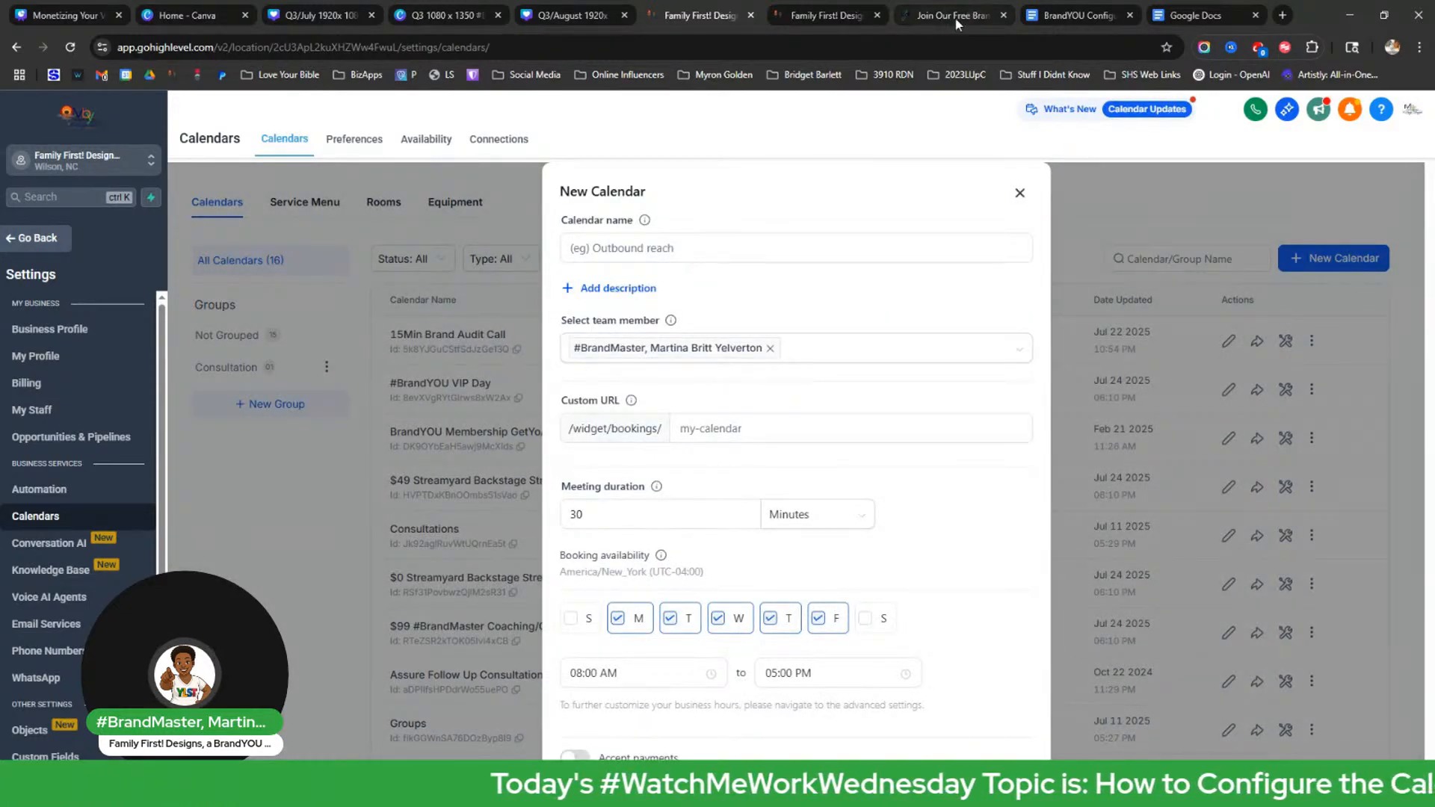
In the Google Docs checklist, replace "Simple" with "Personal" in the Choose Calendar Type item.
left_click(1113, 19)
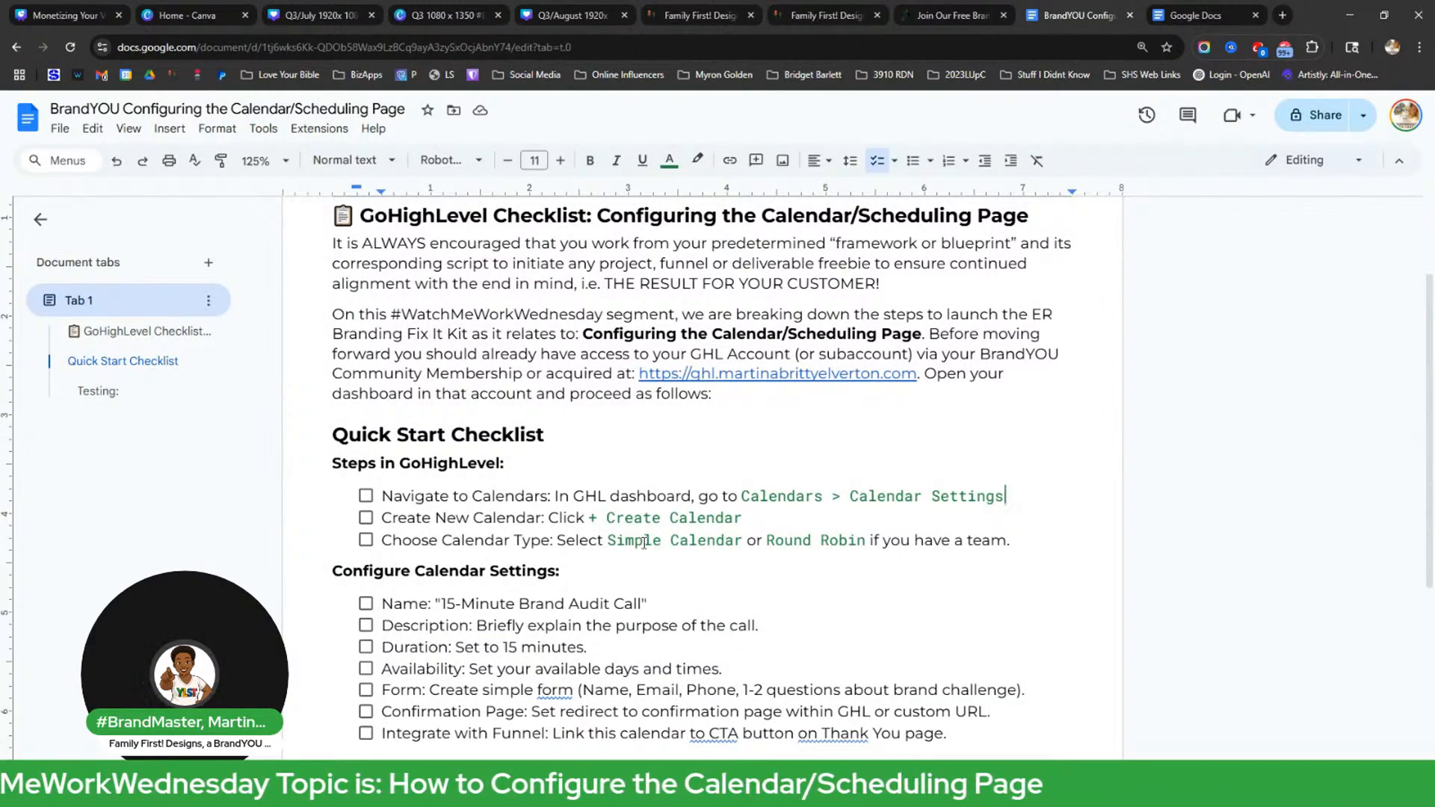
left_click_drag(664, 541, 612, 544)
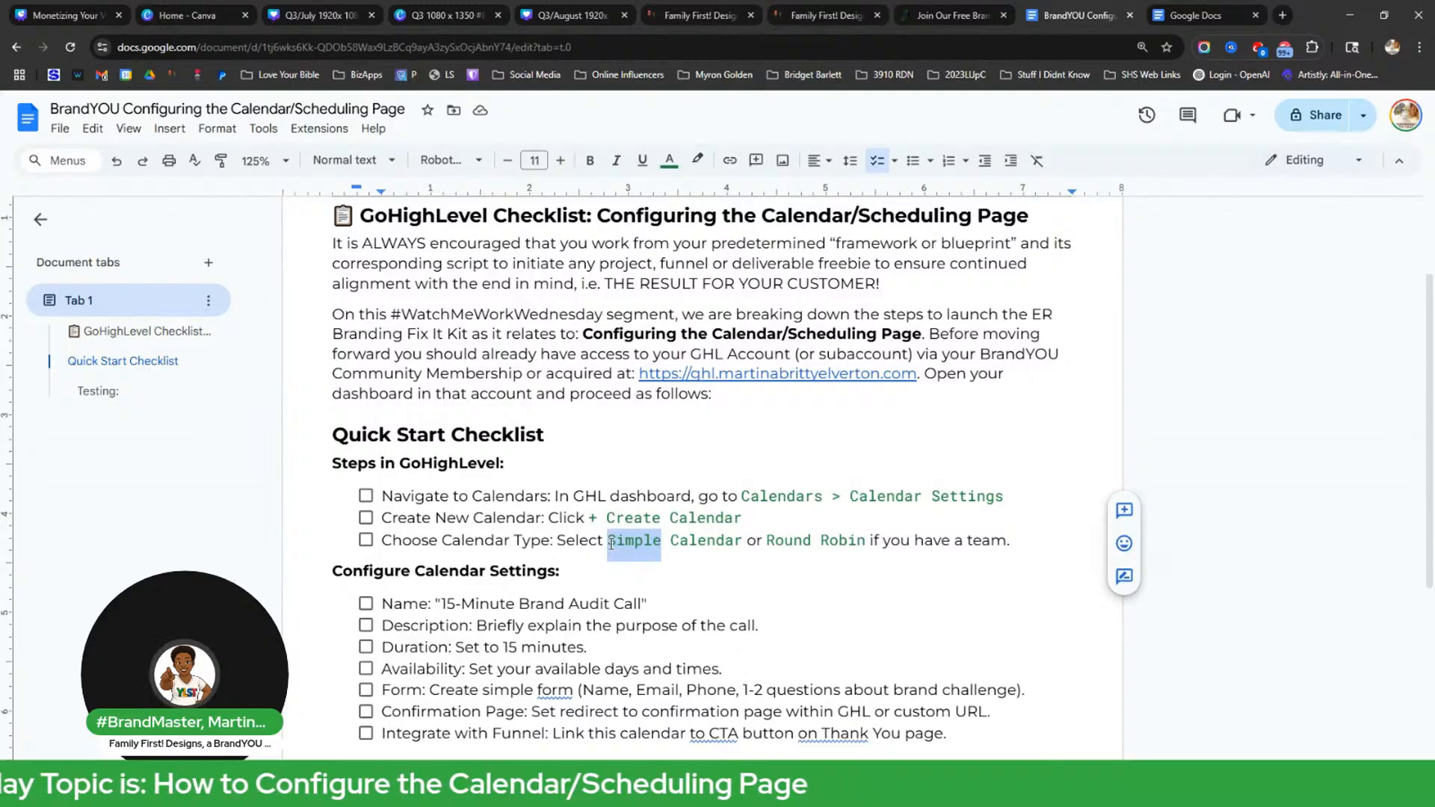
type("Personal")
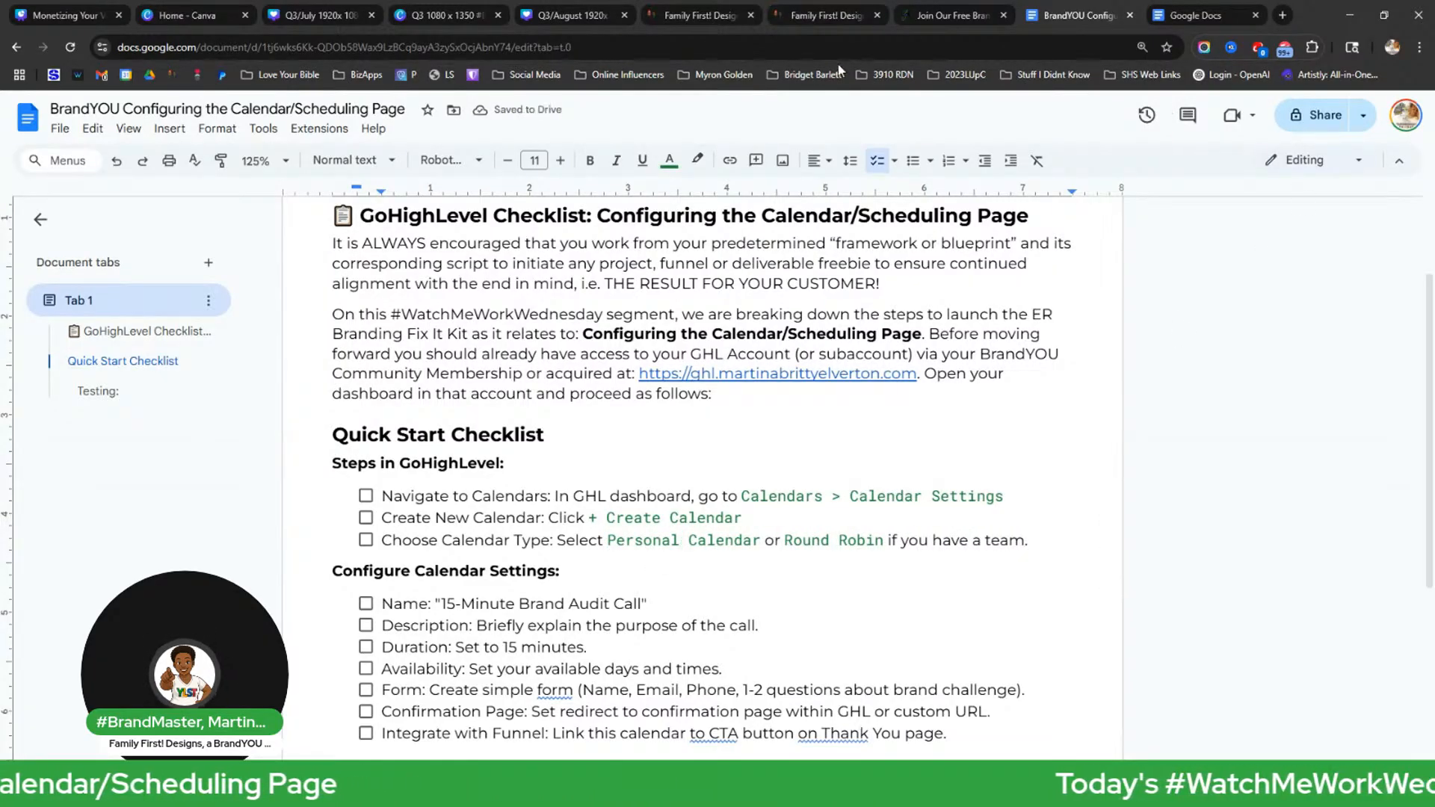
Name the new GoHighLevel calendar "Demo: 15-Minute Brand Audit Call", reusing the call name copied from the checklist.
left_click(740, 18)
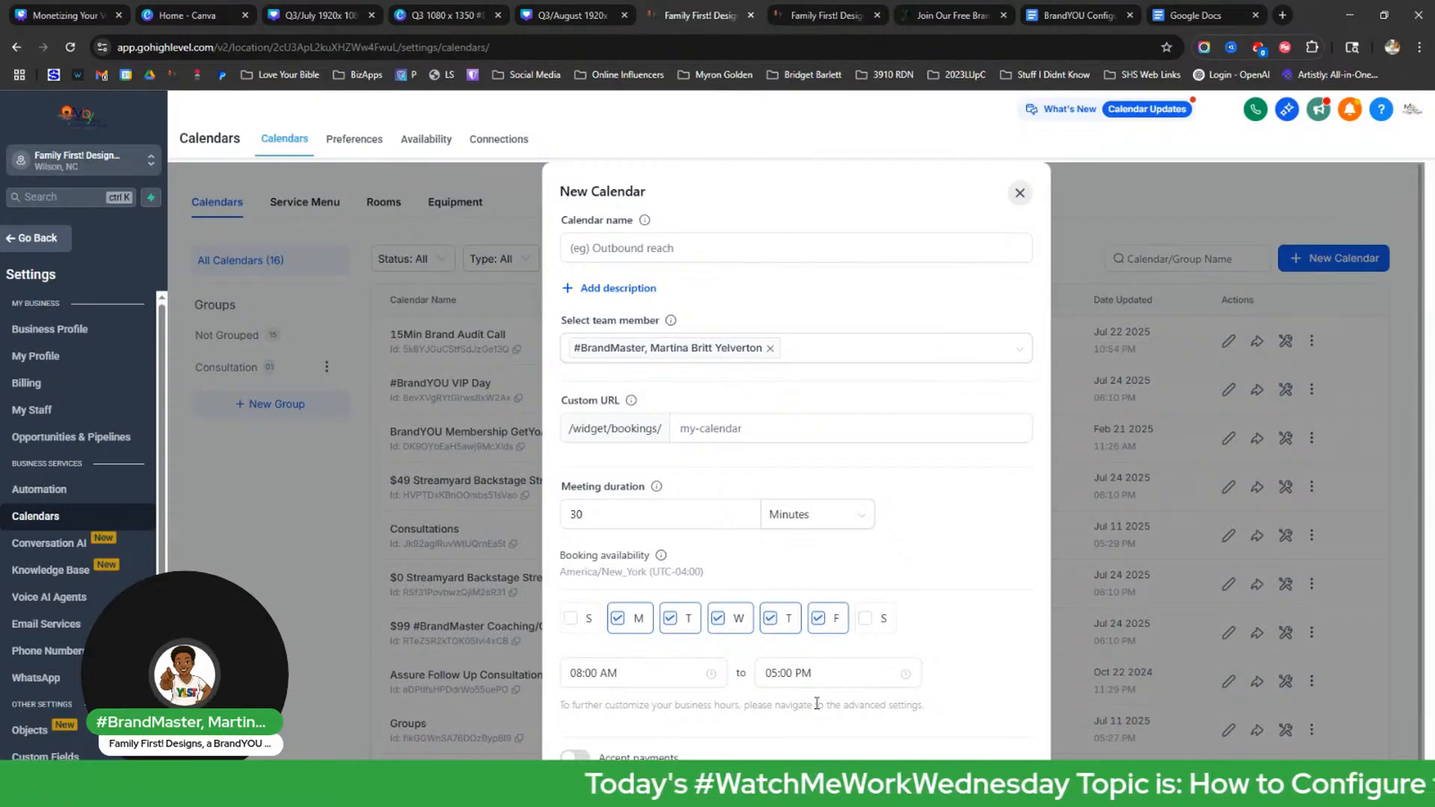
left_click(620, 248)
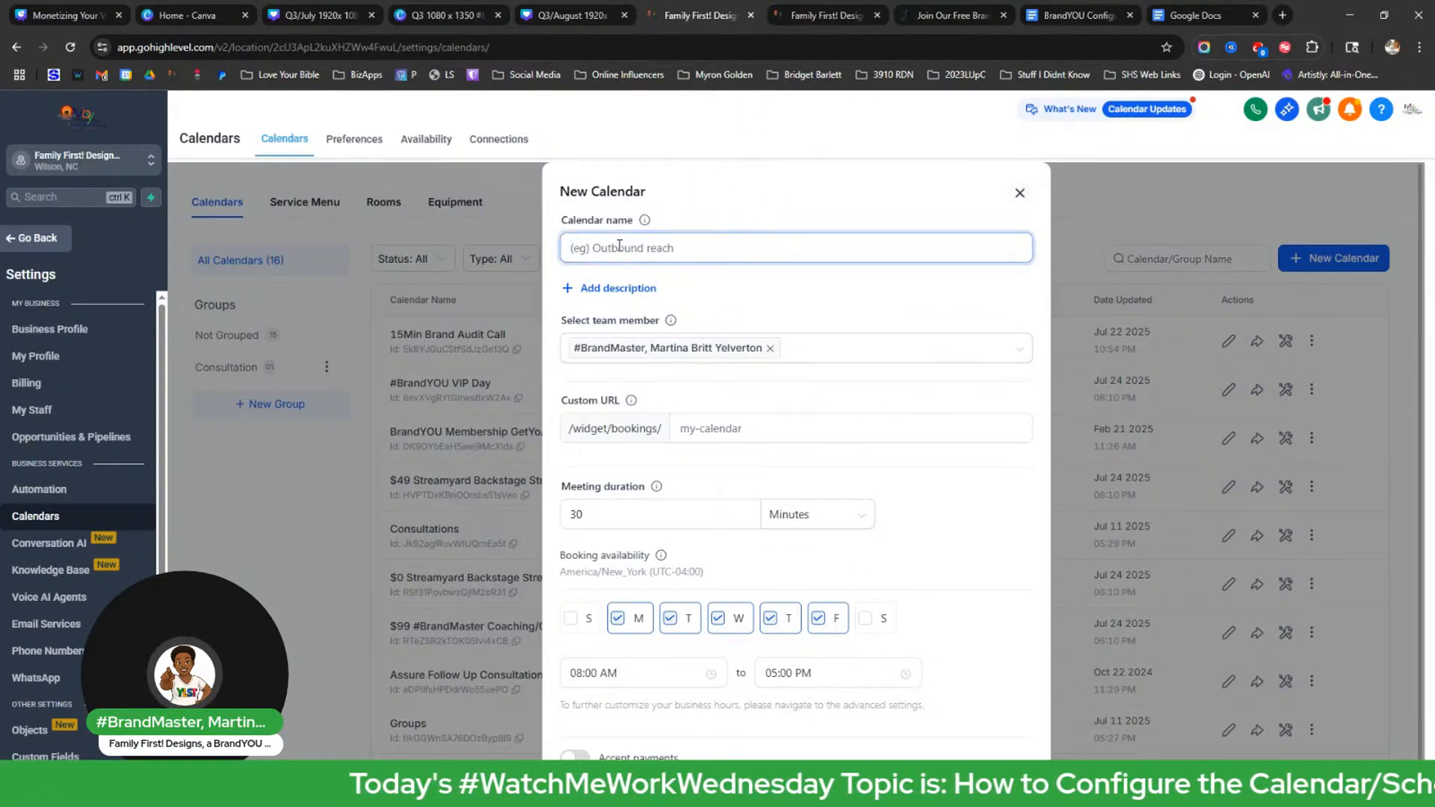
left_click(1051, 21)
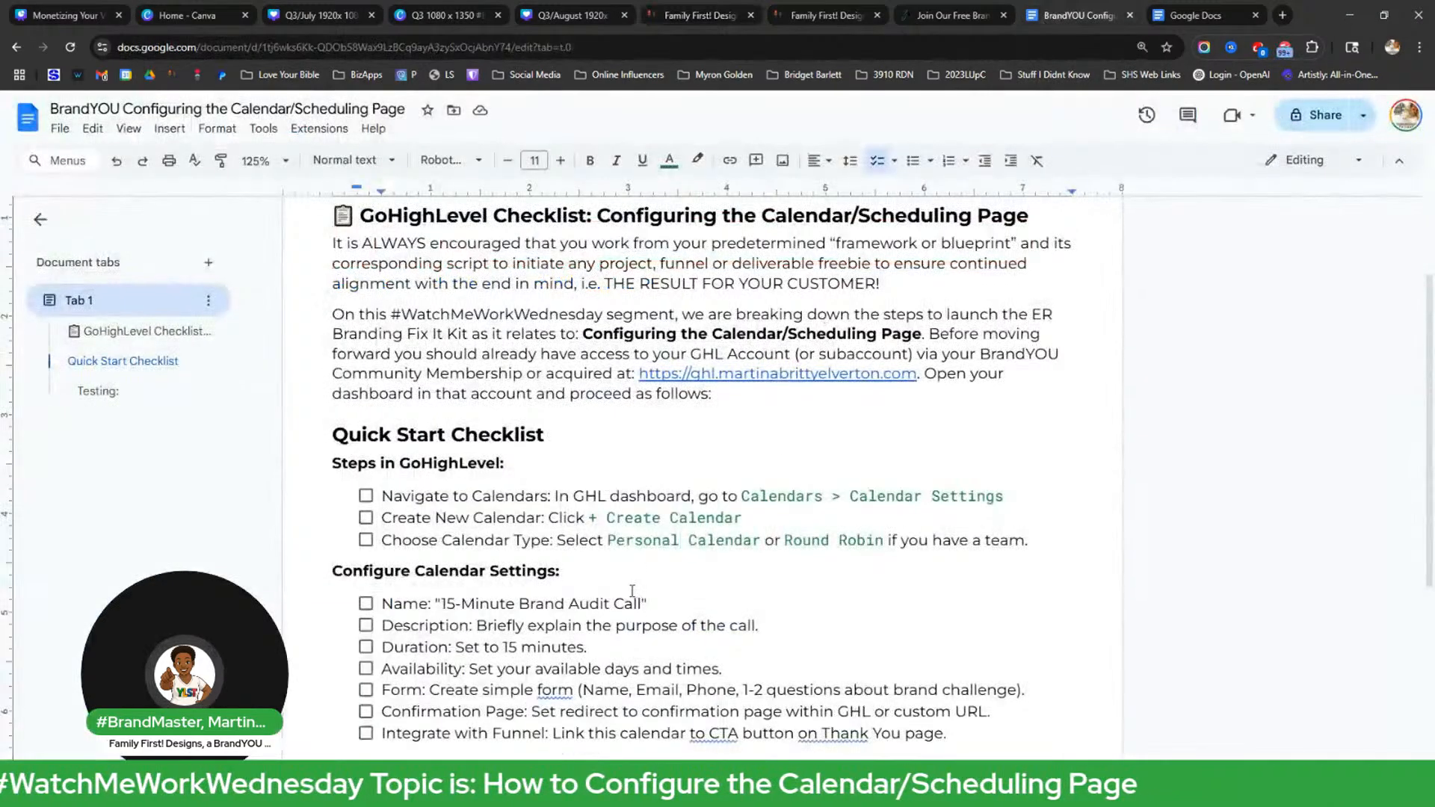
left_click_drag(642, 604, 442, 604)
key("ctrl+c")
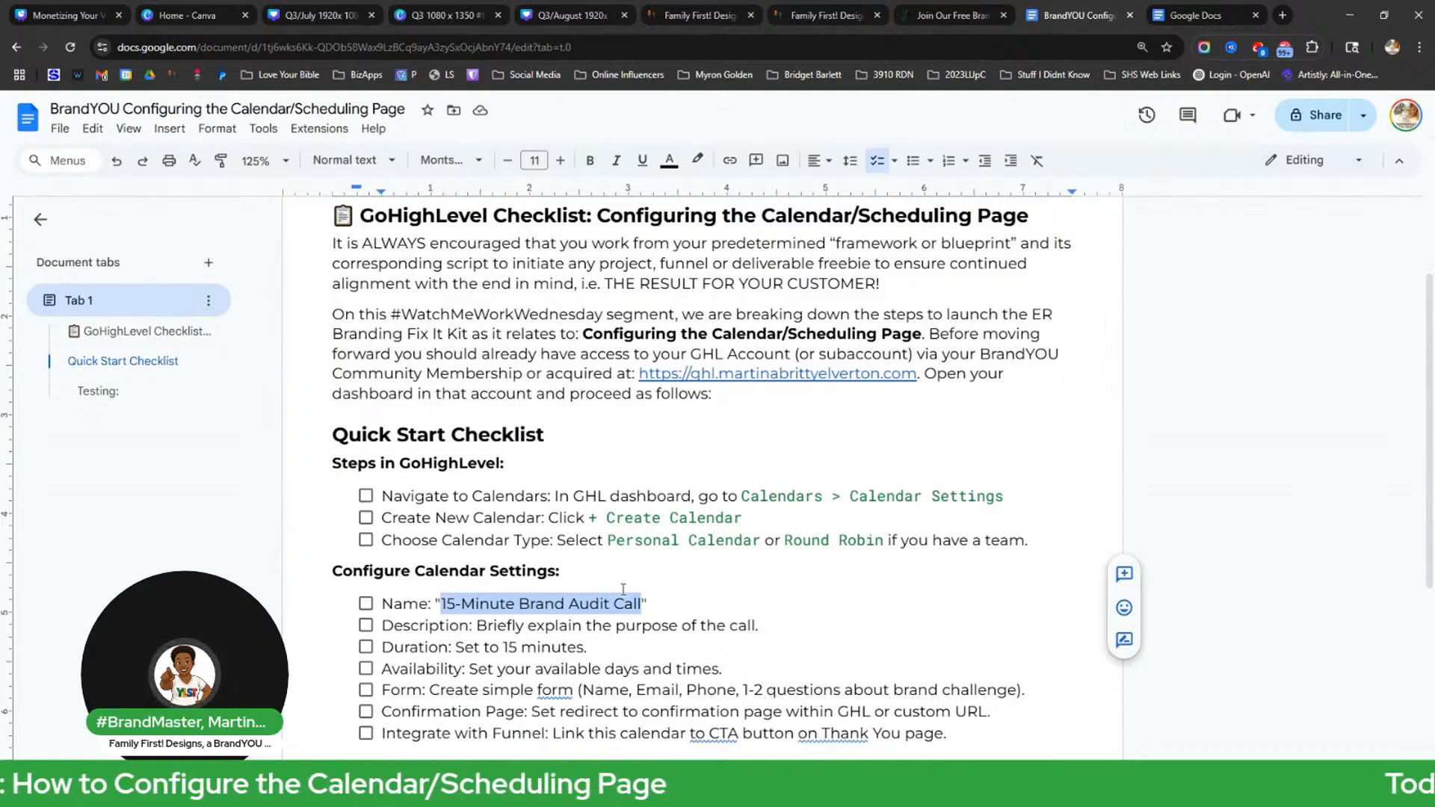
left_click(689, 19)
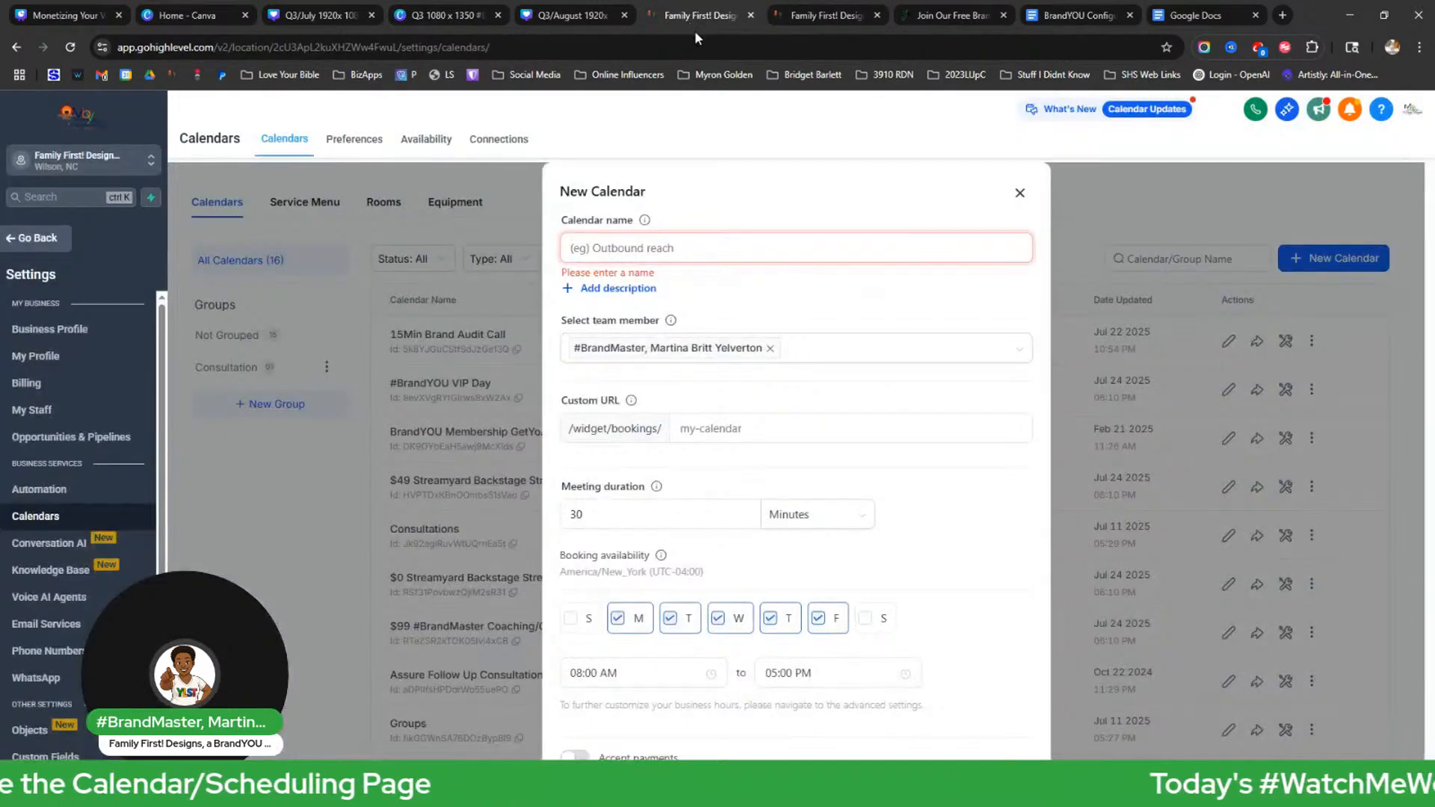
left_click(631, 251)
type("Dem")
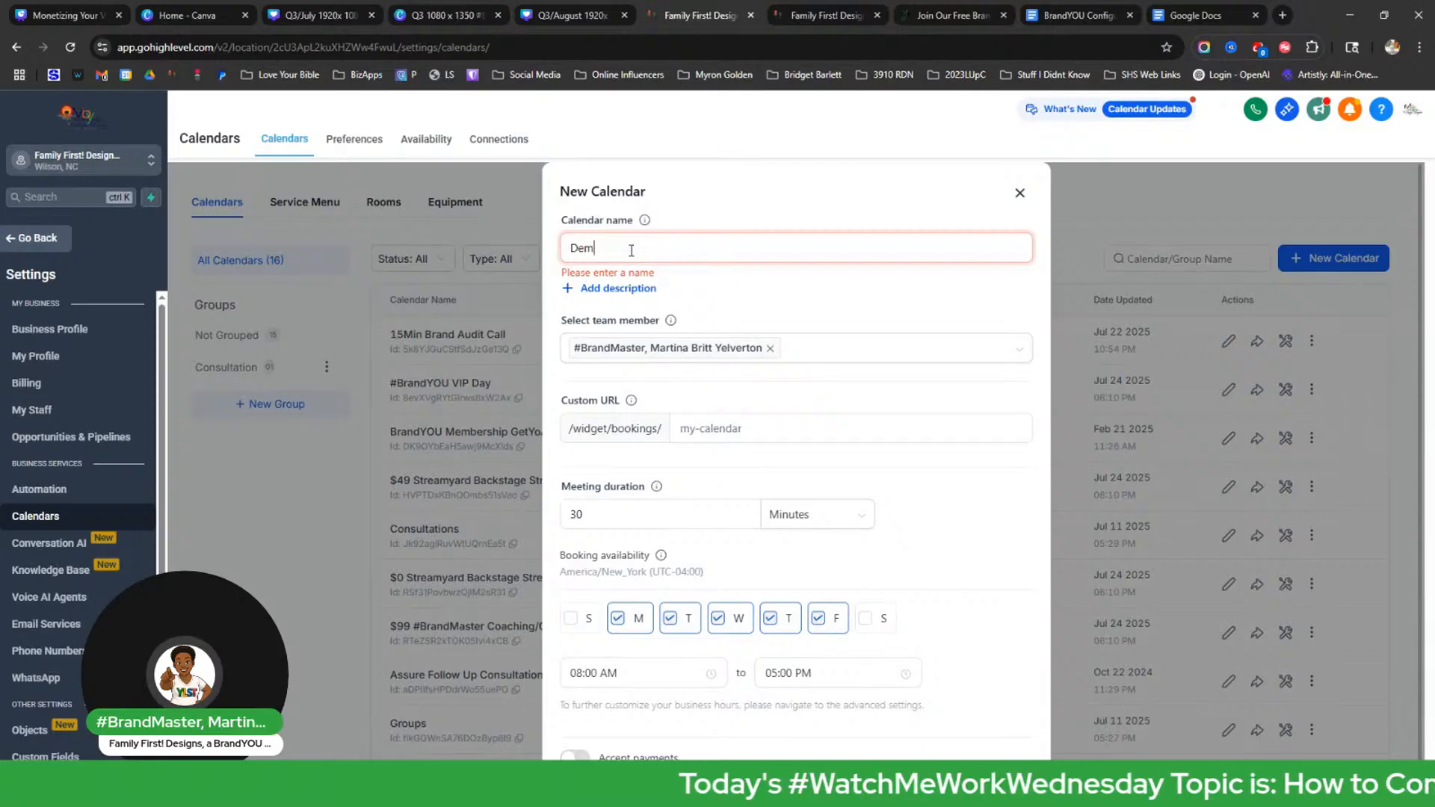
type("o:")
key("ctrl+v")
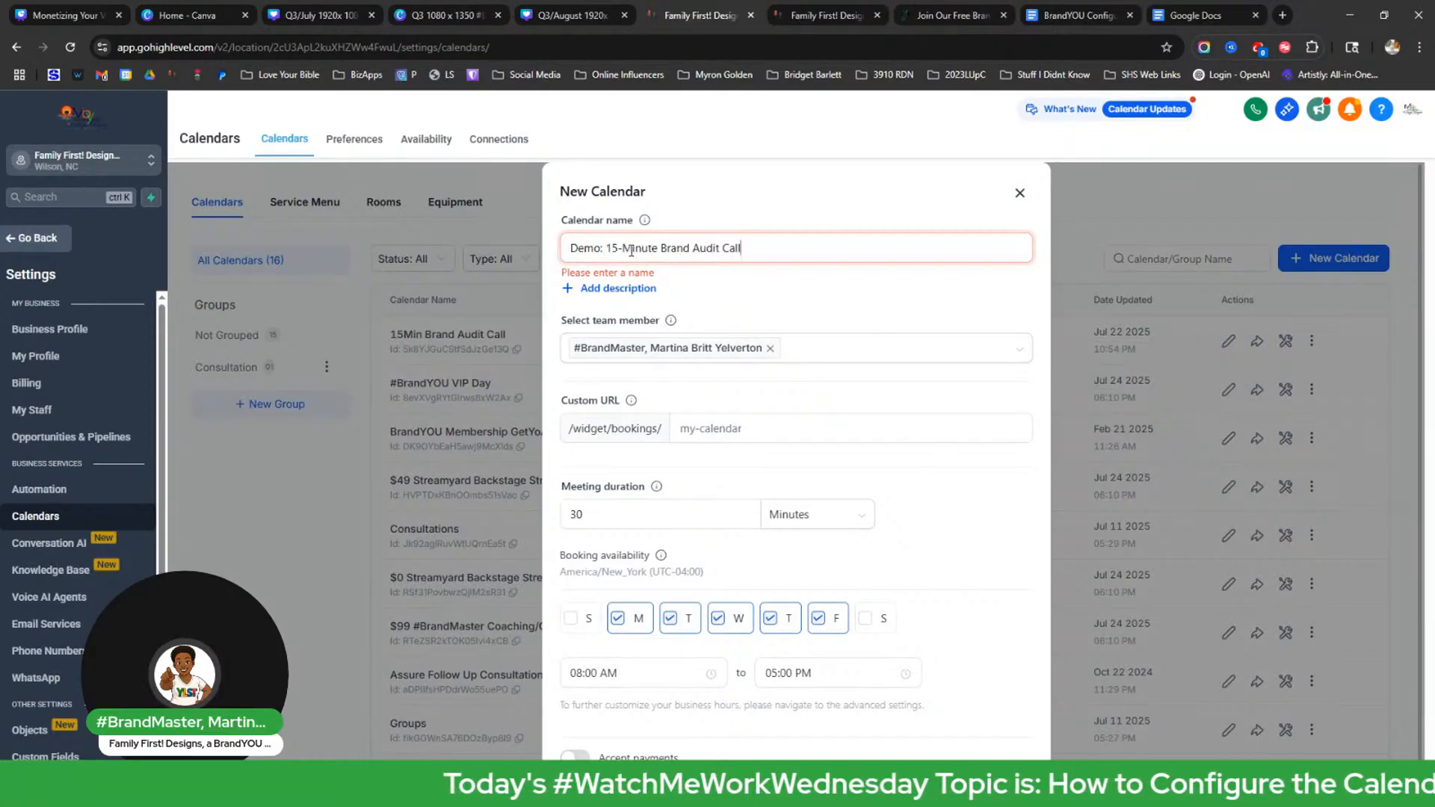
Add an empty description field to the new calendar.
left_click(598, 290)
left_click(624, 385)
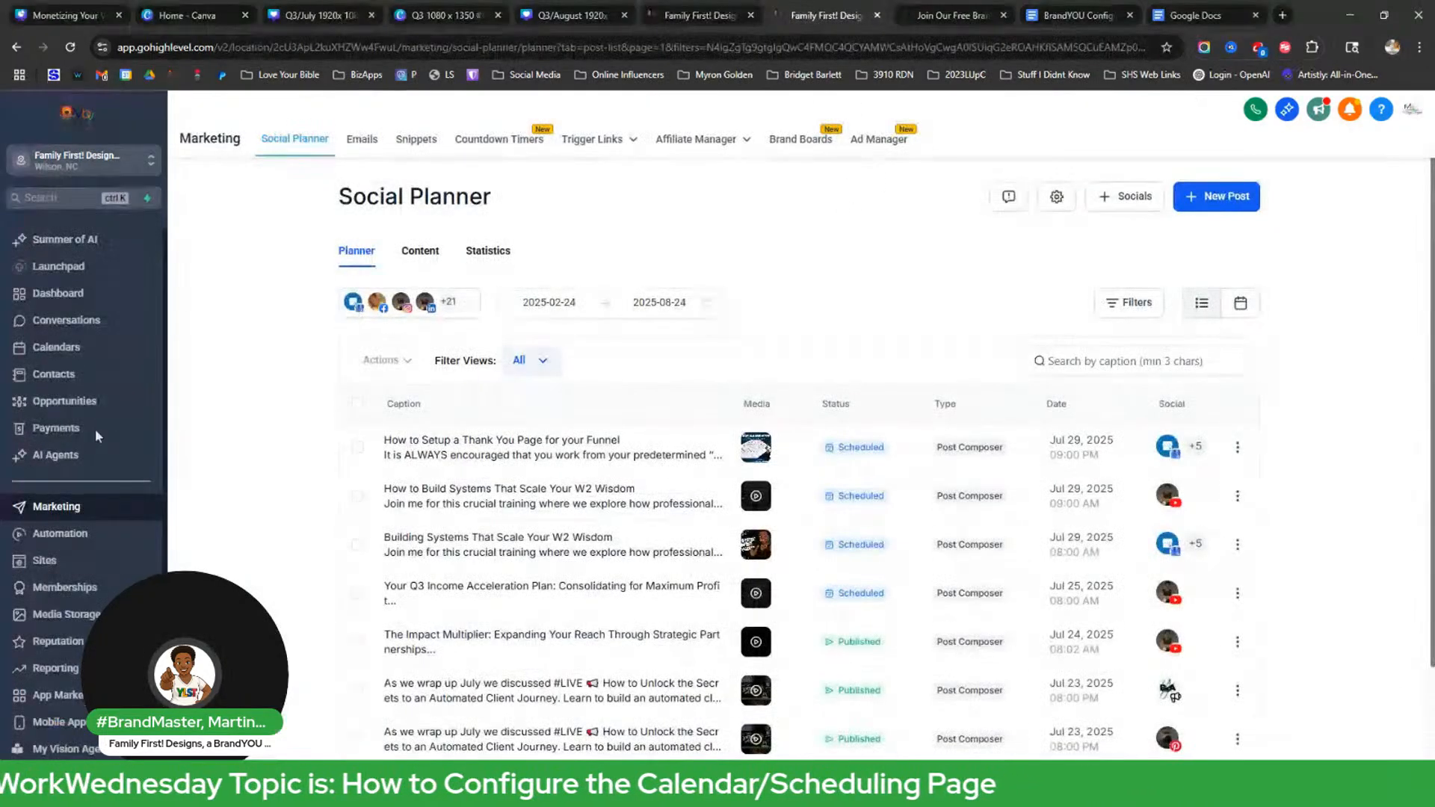
In the other GoHighLevel tab, open the existing 15Min Brand Audit Call calendar for editing and examine its description.
left_click(56, 293)
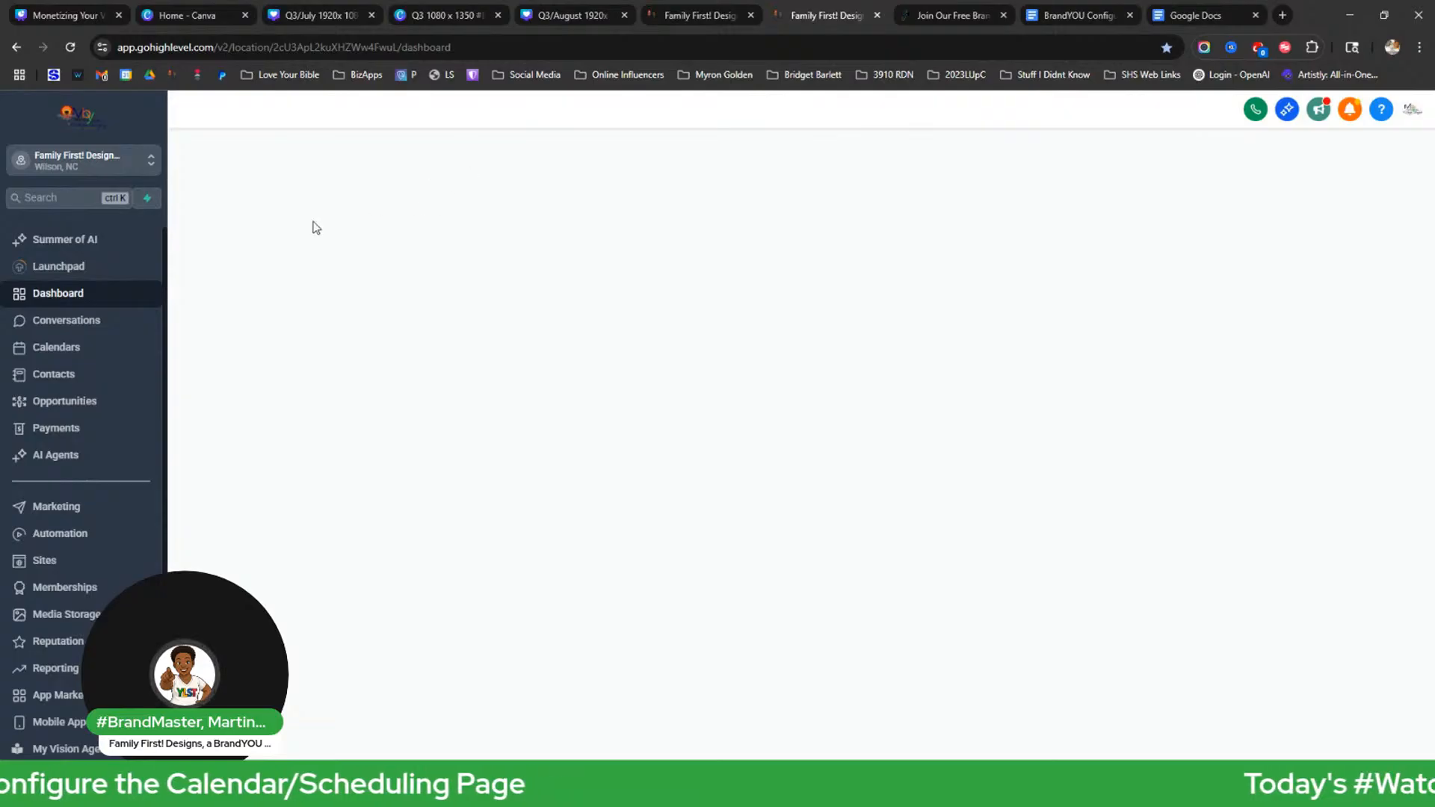
left_click(96, 351)
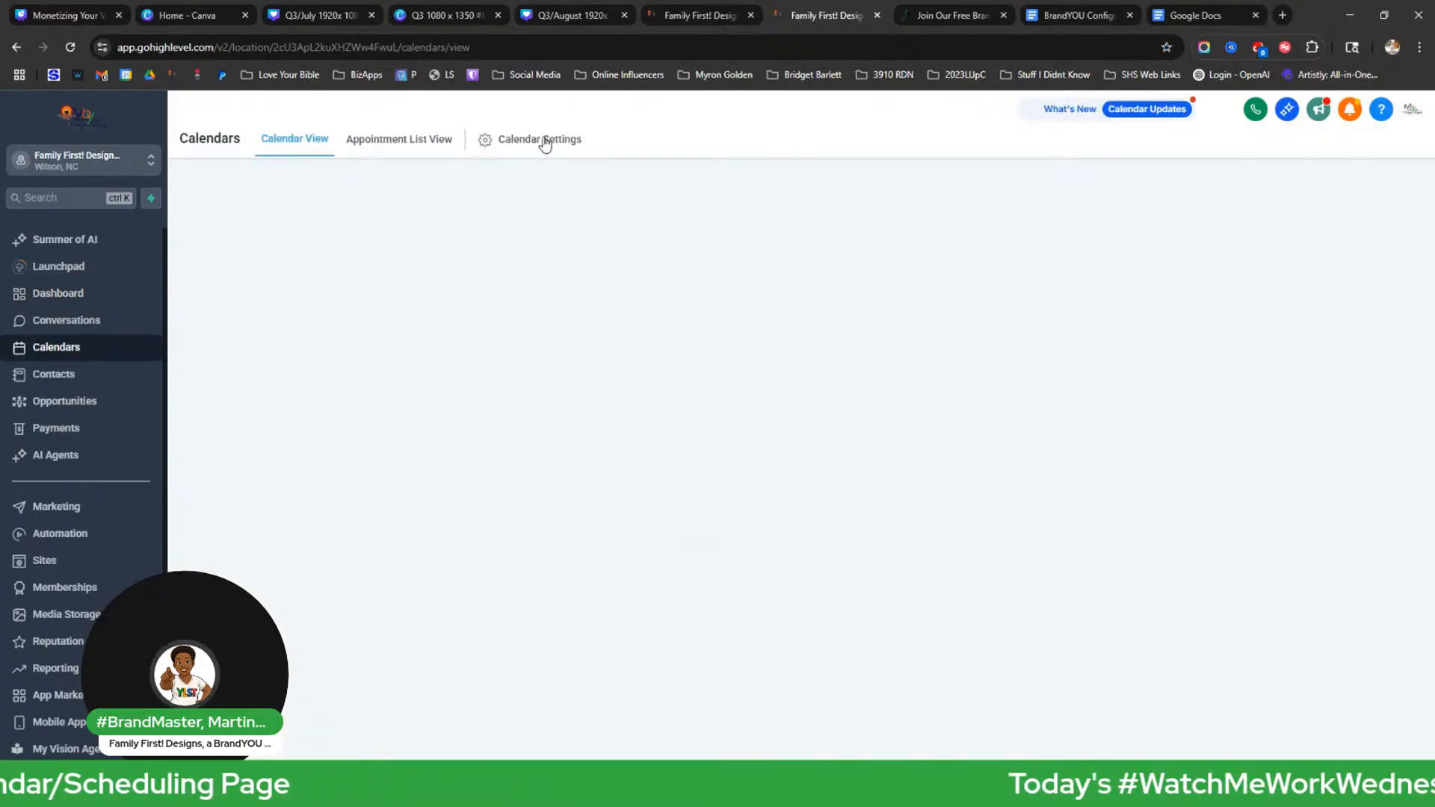
left_click(543, 141)
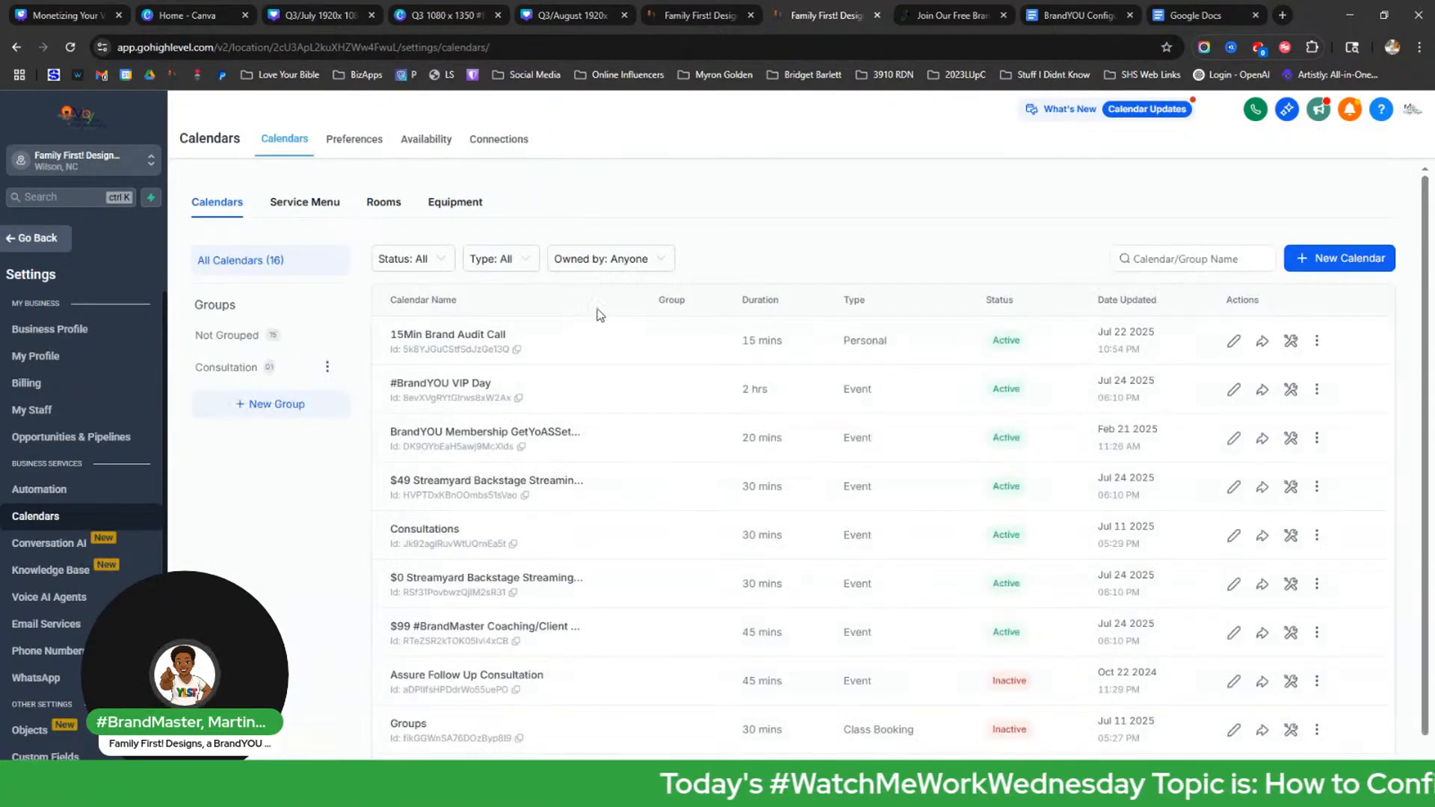
left_click(1233, 342)
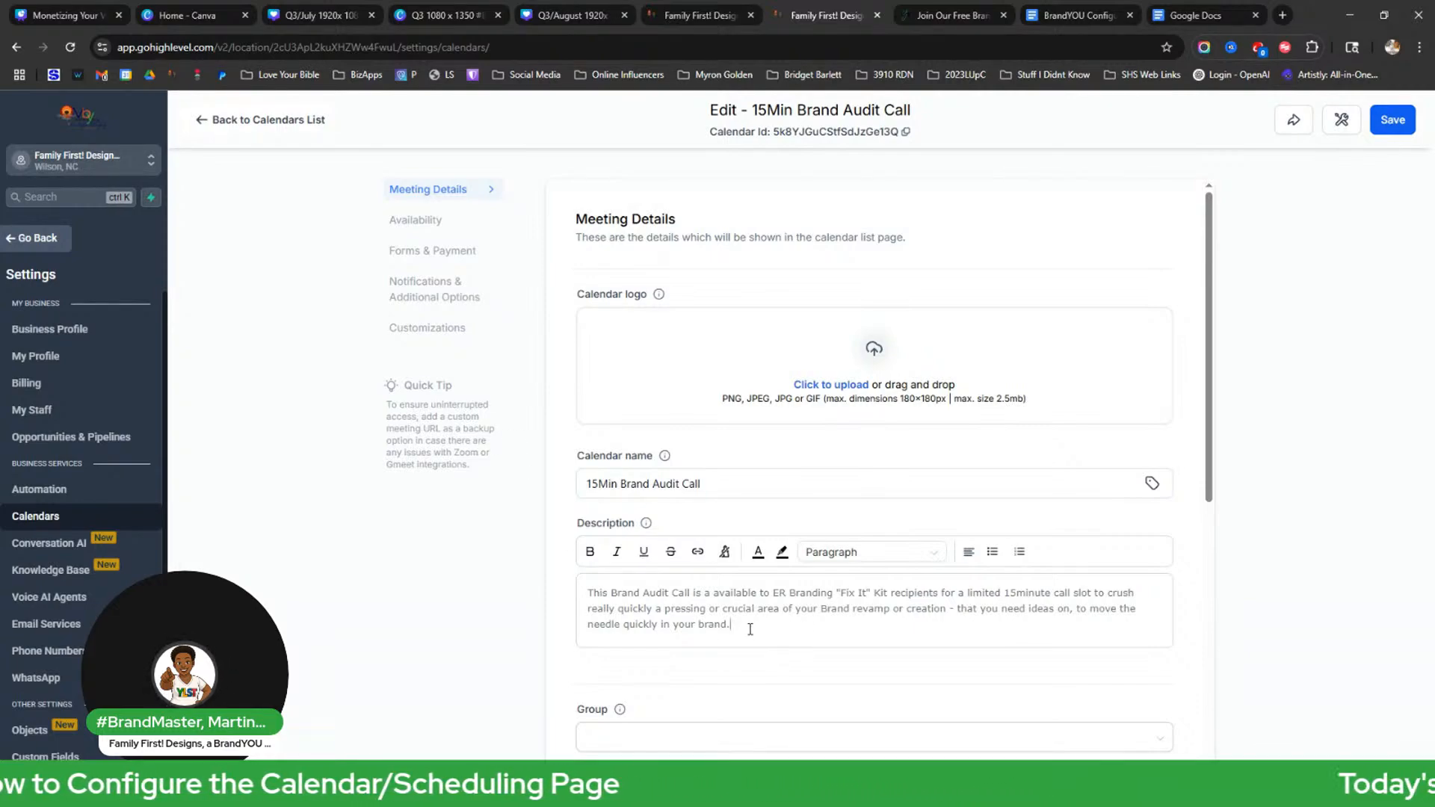
left_click_drag(752, 630, 563, 604)
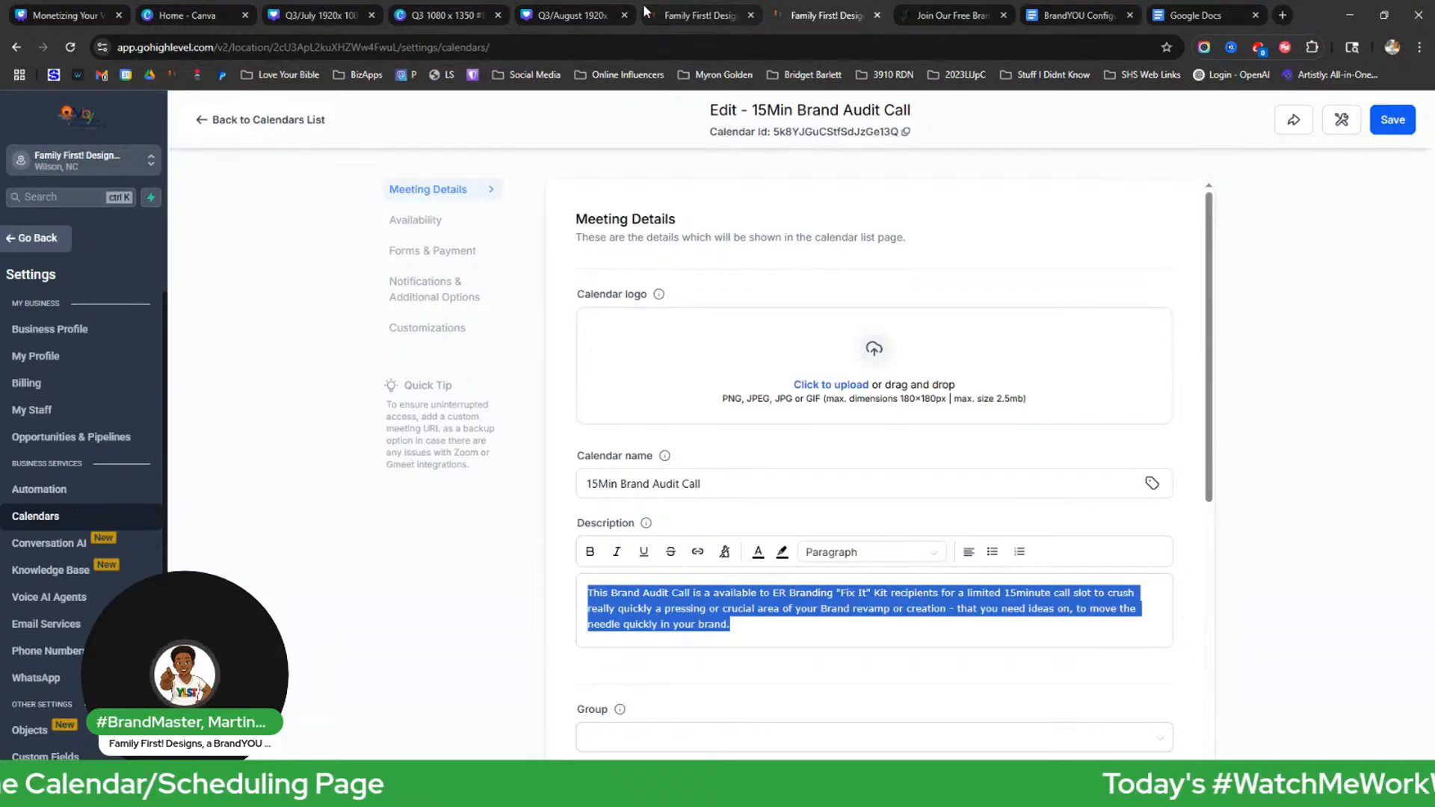
Return to the new calendar in the first GoHighLevel tab and enter "Demo text" as its description.
left_click(671, 20)
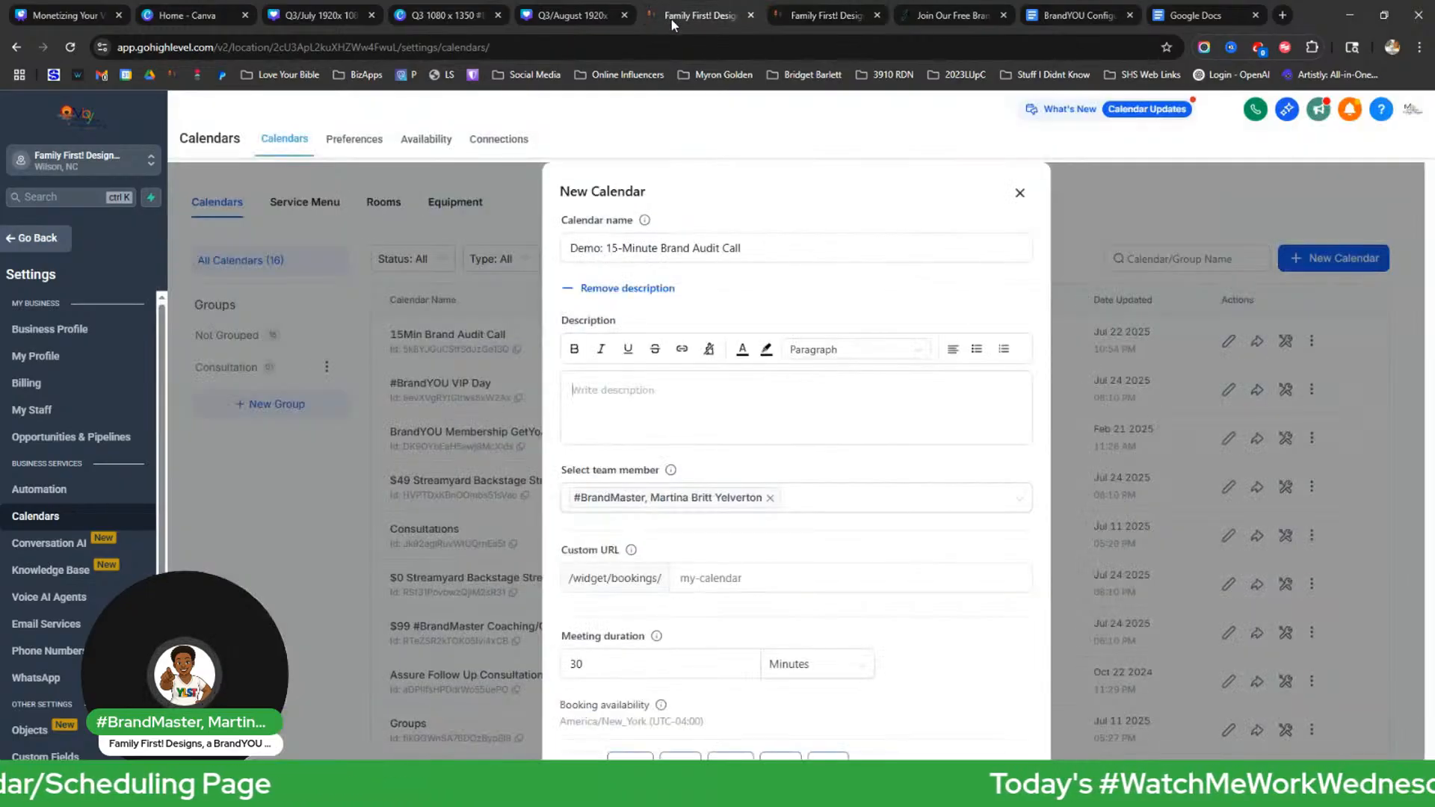
left_click(637, 388)
type("D")
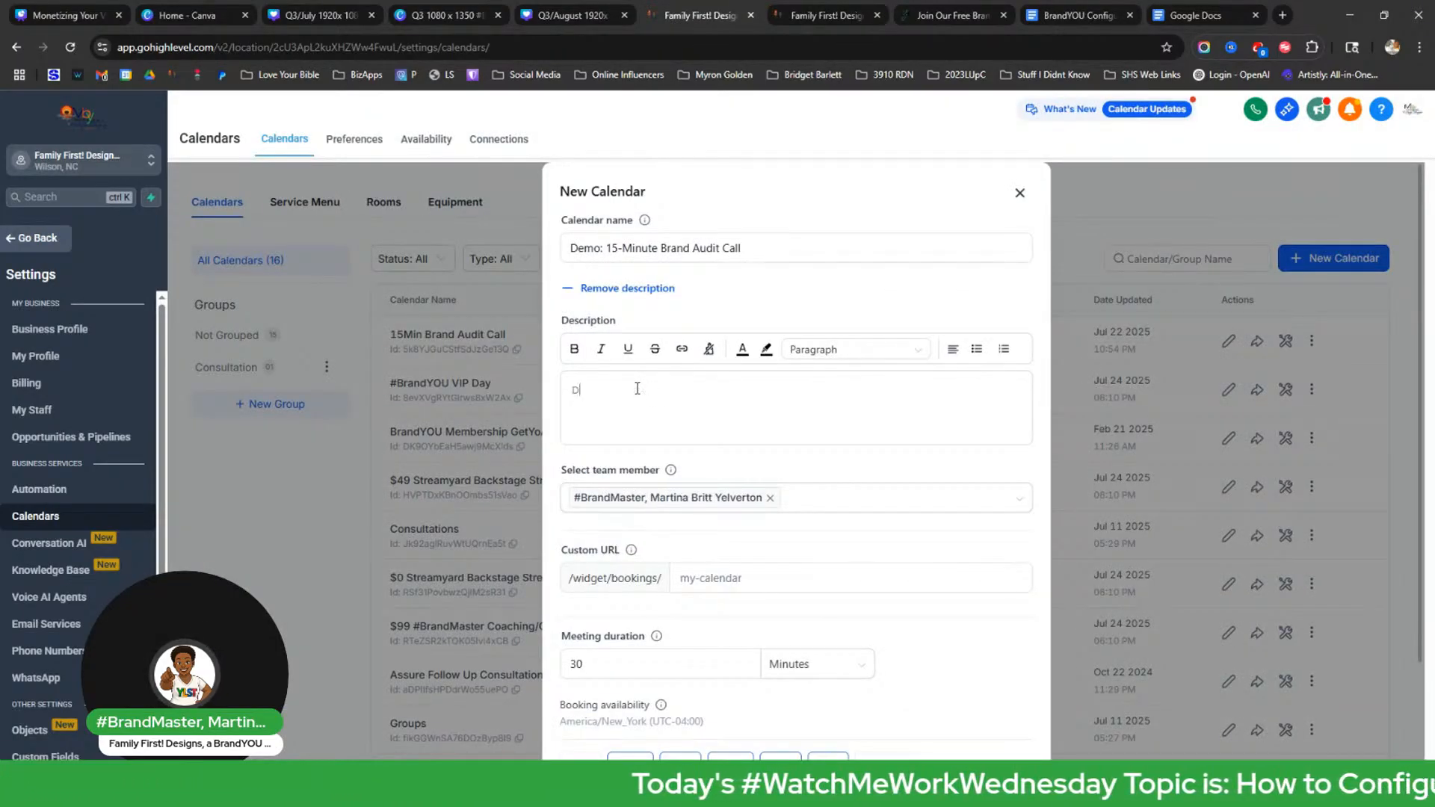
type("emo text")
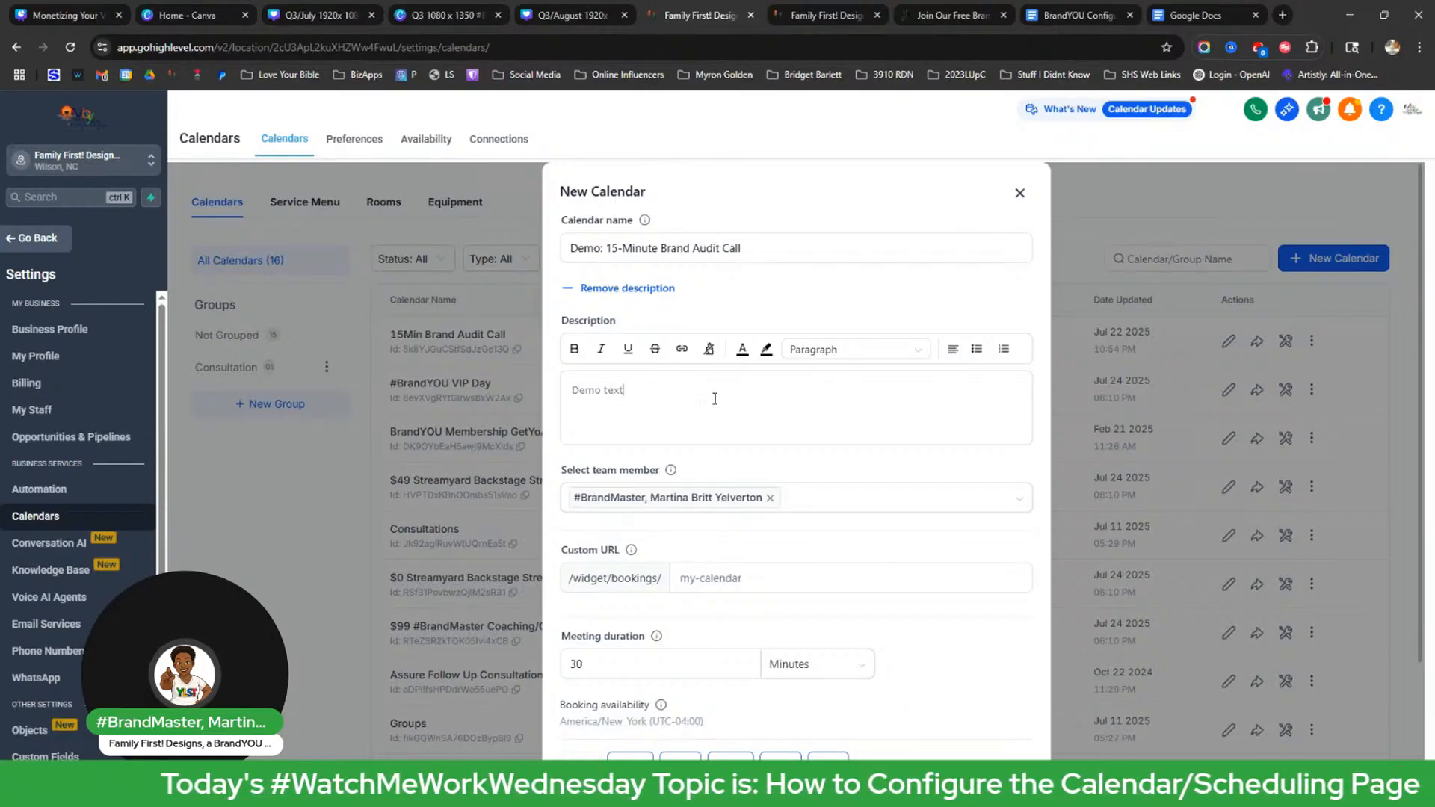
Switch to the Google Docs checklist and read the Description and Duration items under Configure Calendar Settings.
scroll(710, 374, "down", 2)
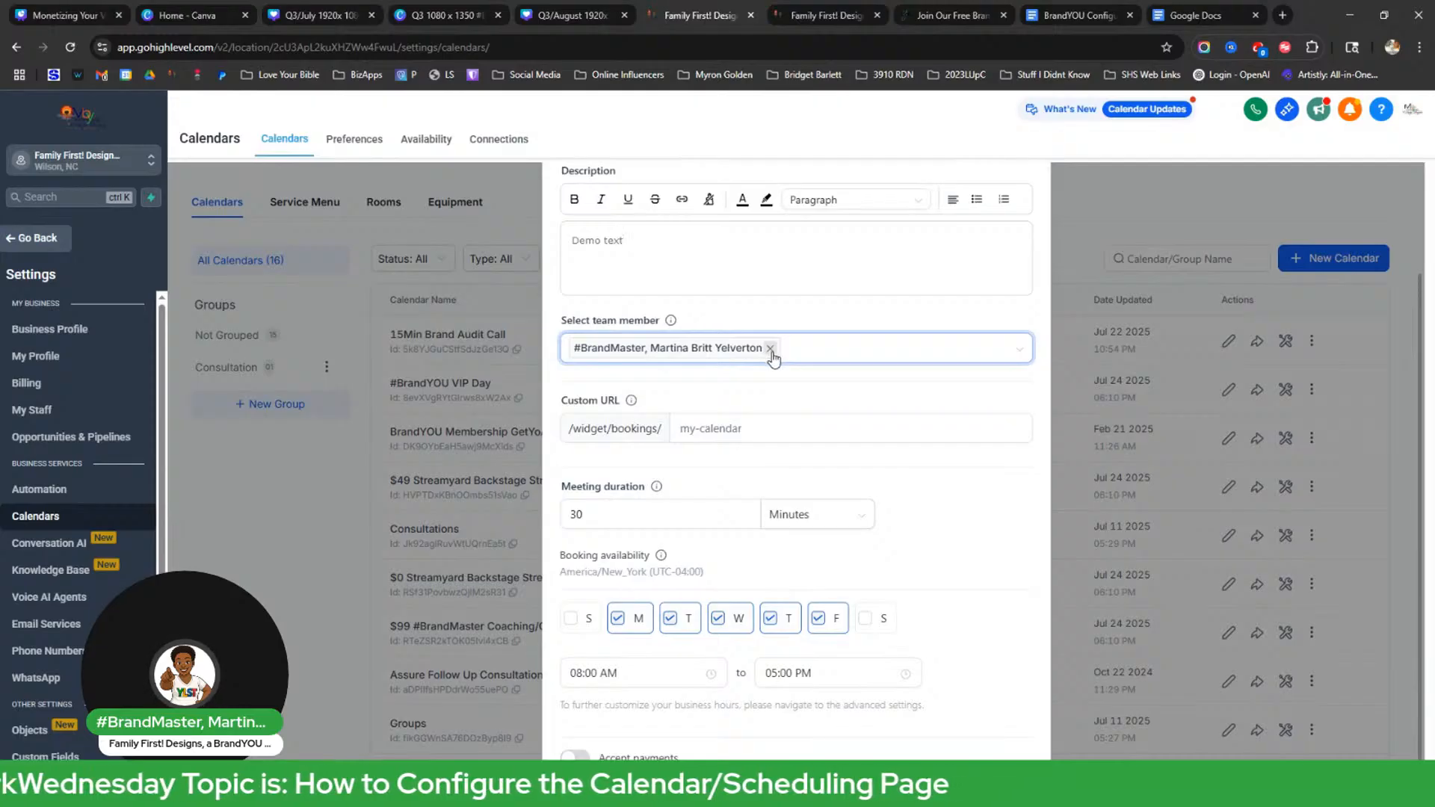
left_click(732, 428)
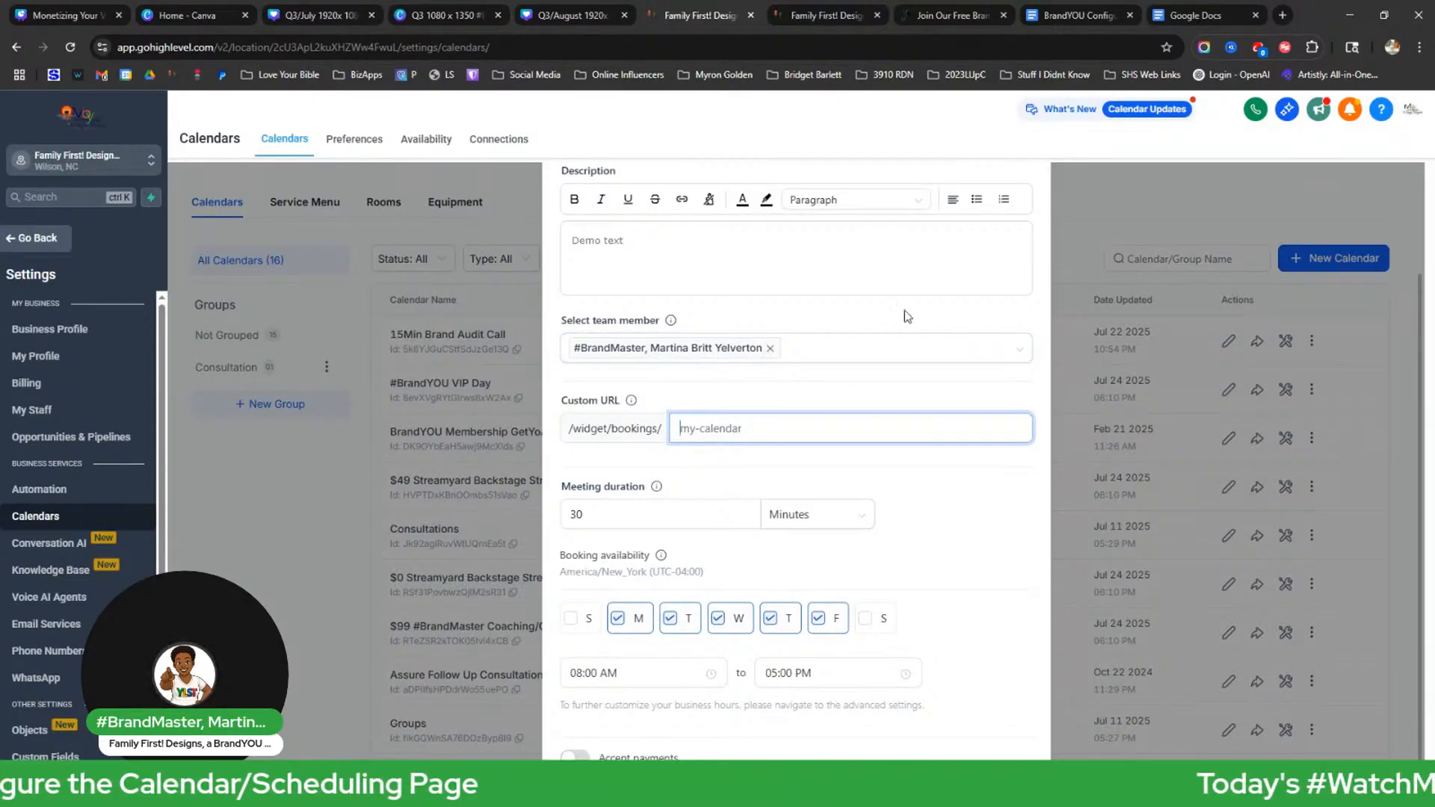
key("alt+Tab")
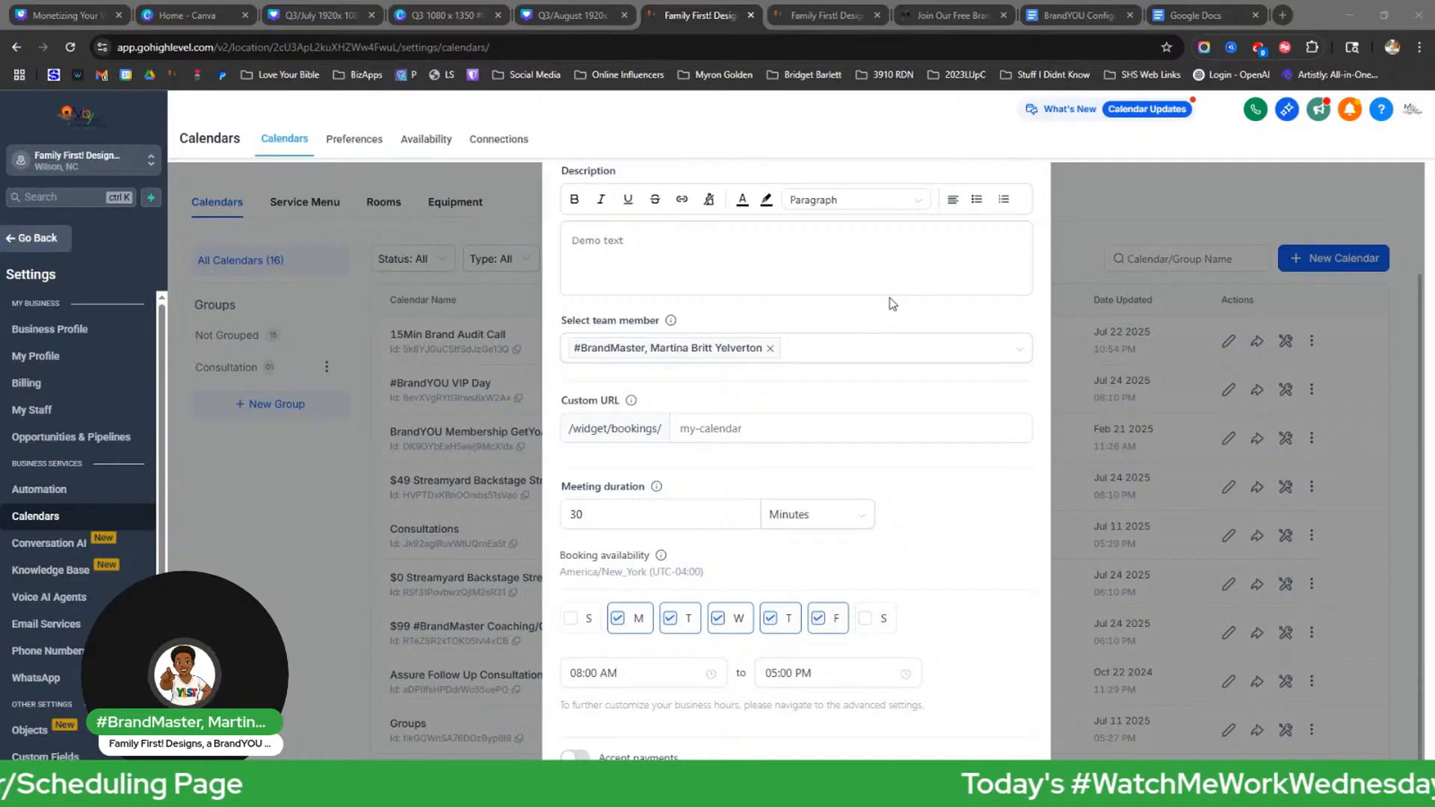
key("alt+Tab")
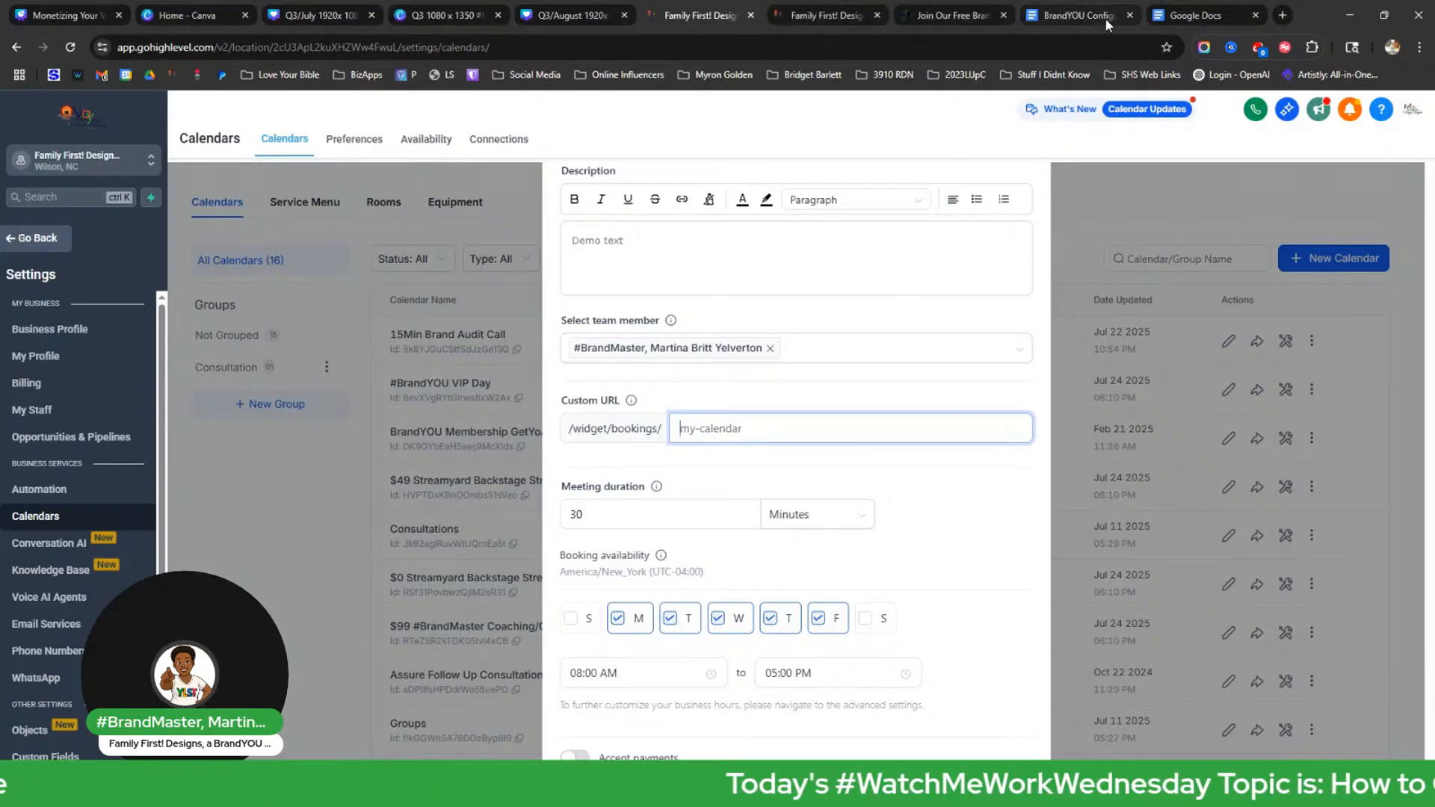
left_click(1077, 18)
scroll(485, 355, "down", 4)
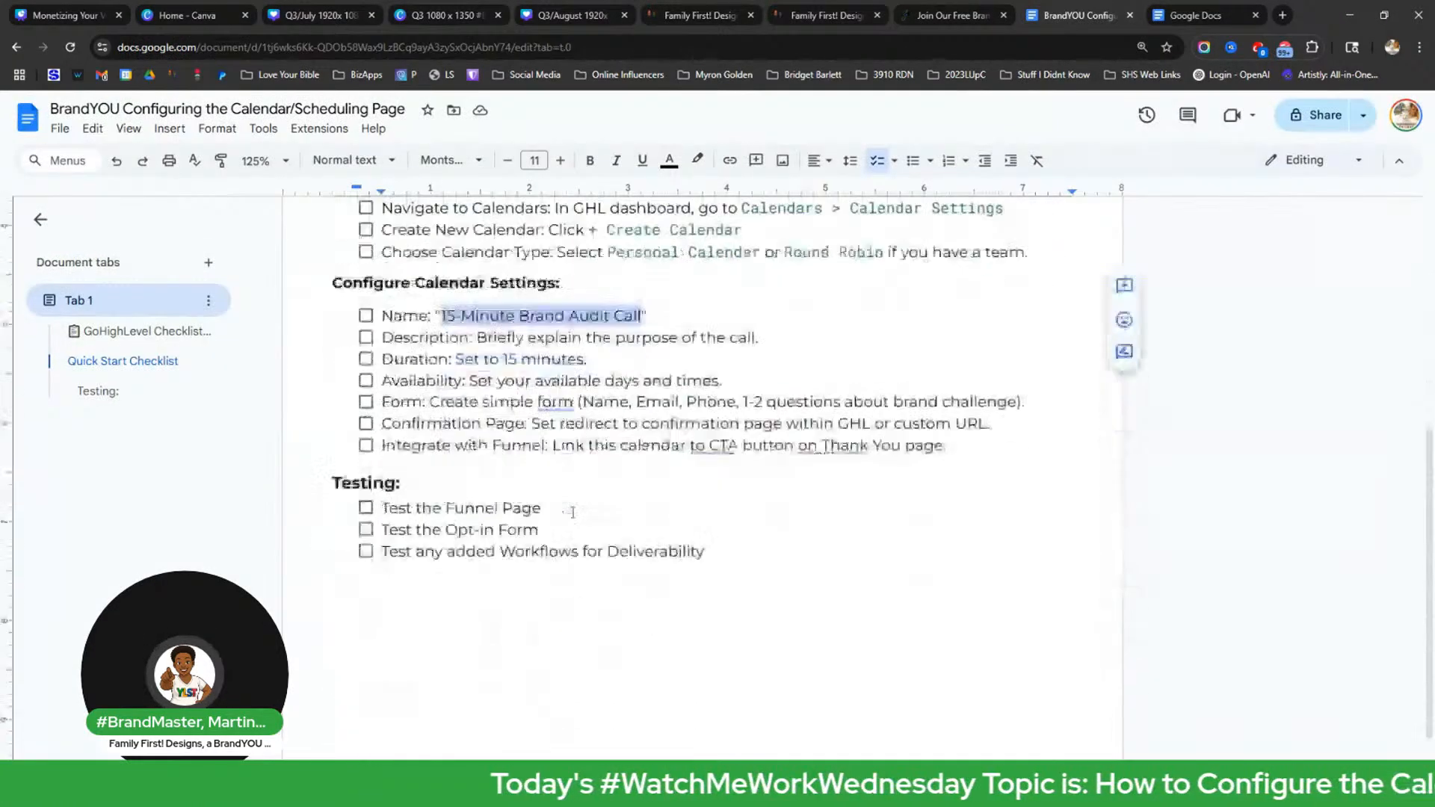
left_click_drag(488, 326, 725, 331)
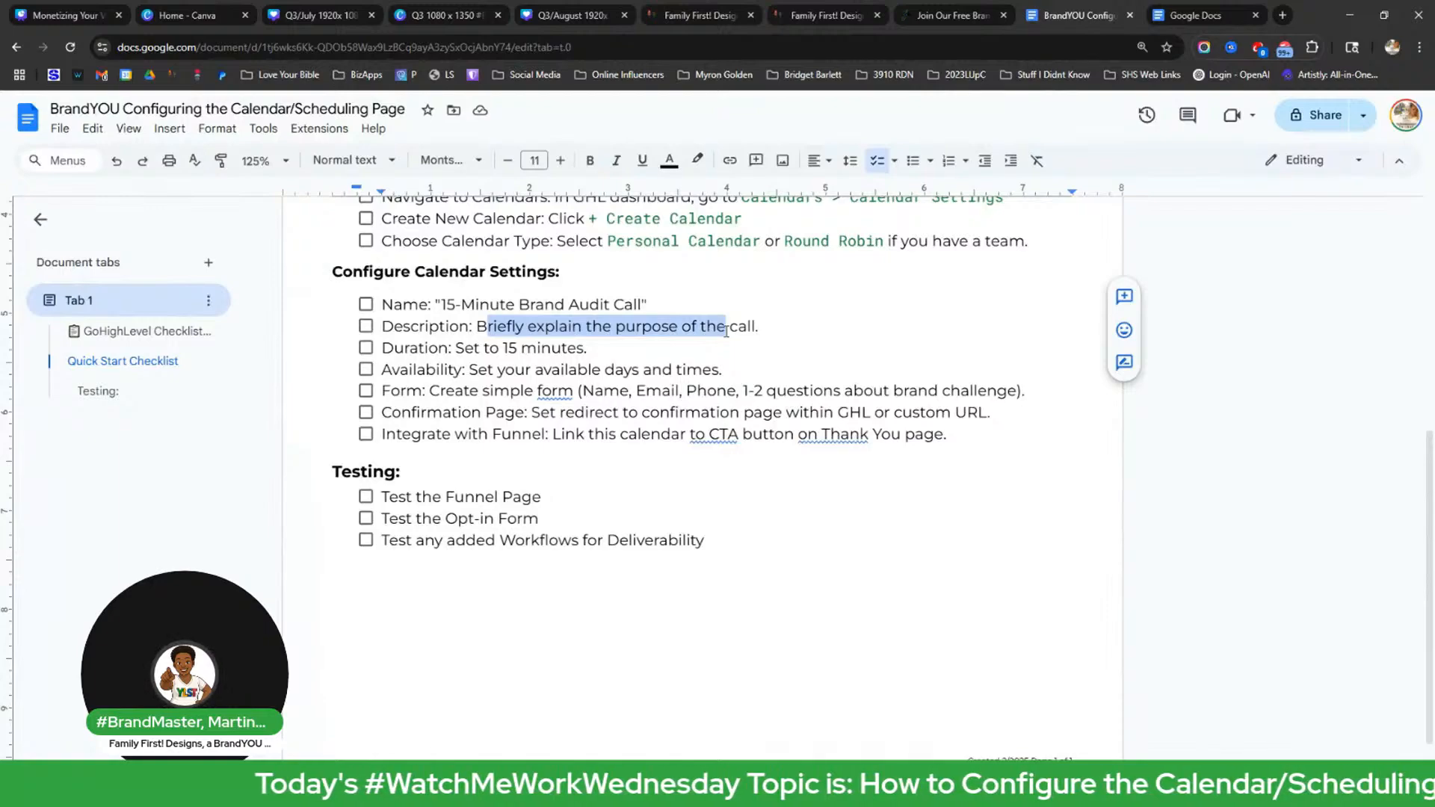
left_click_drag(466, 348, 554, 348)
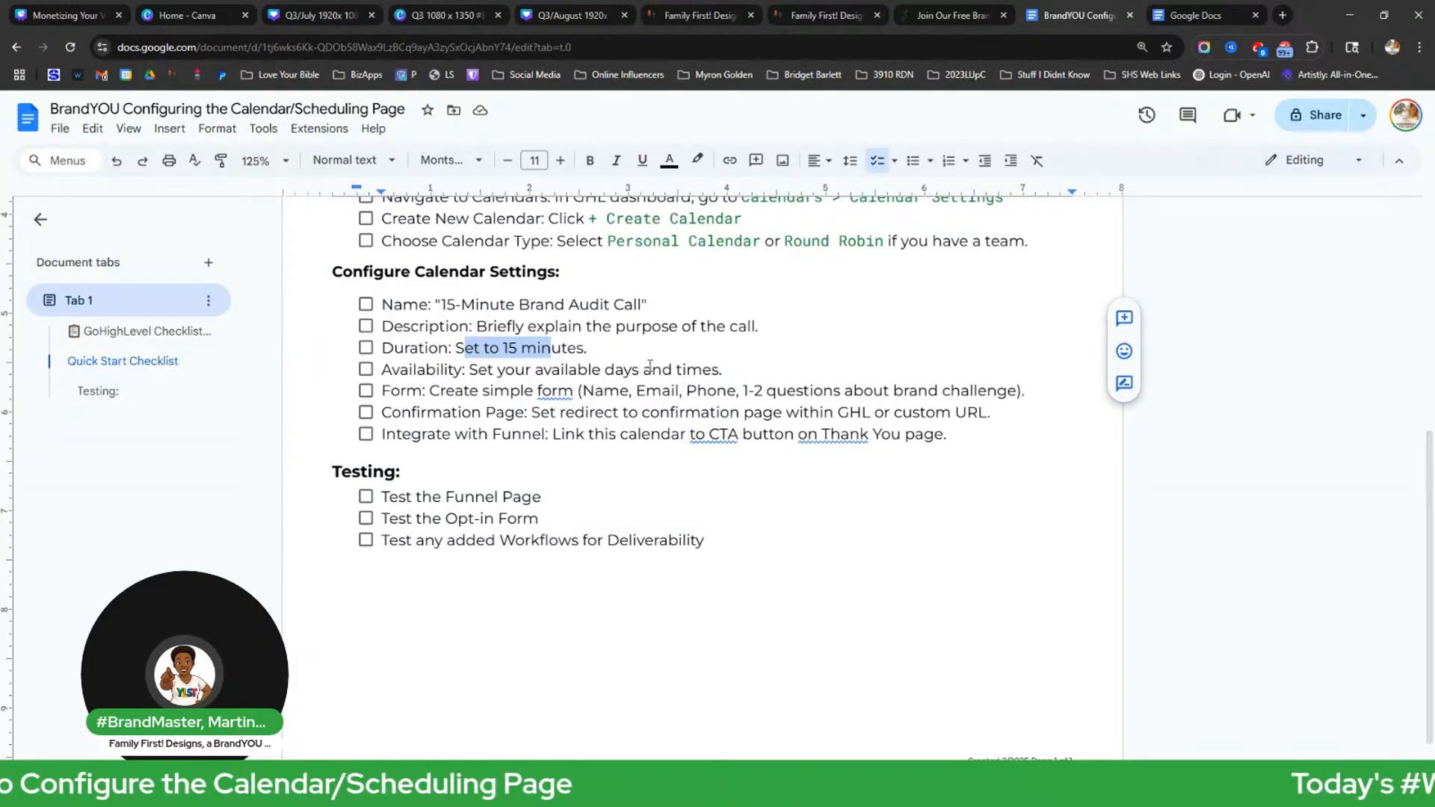
Switch back to GoHighLevel and set the new calendar's meeting duration to 15 minutes.
left_click(680, 20)
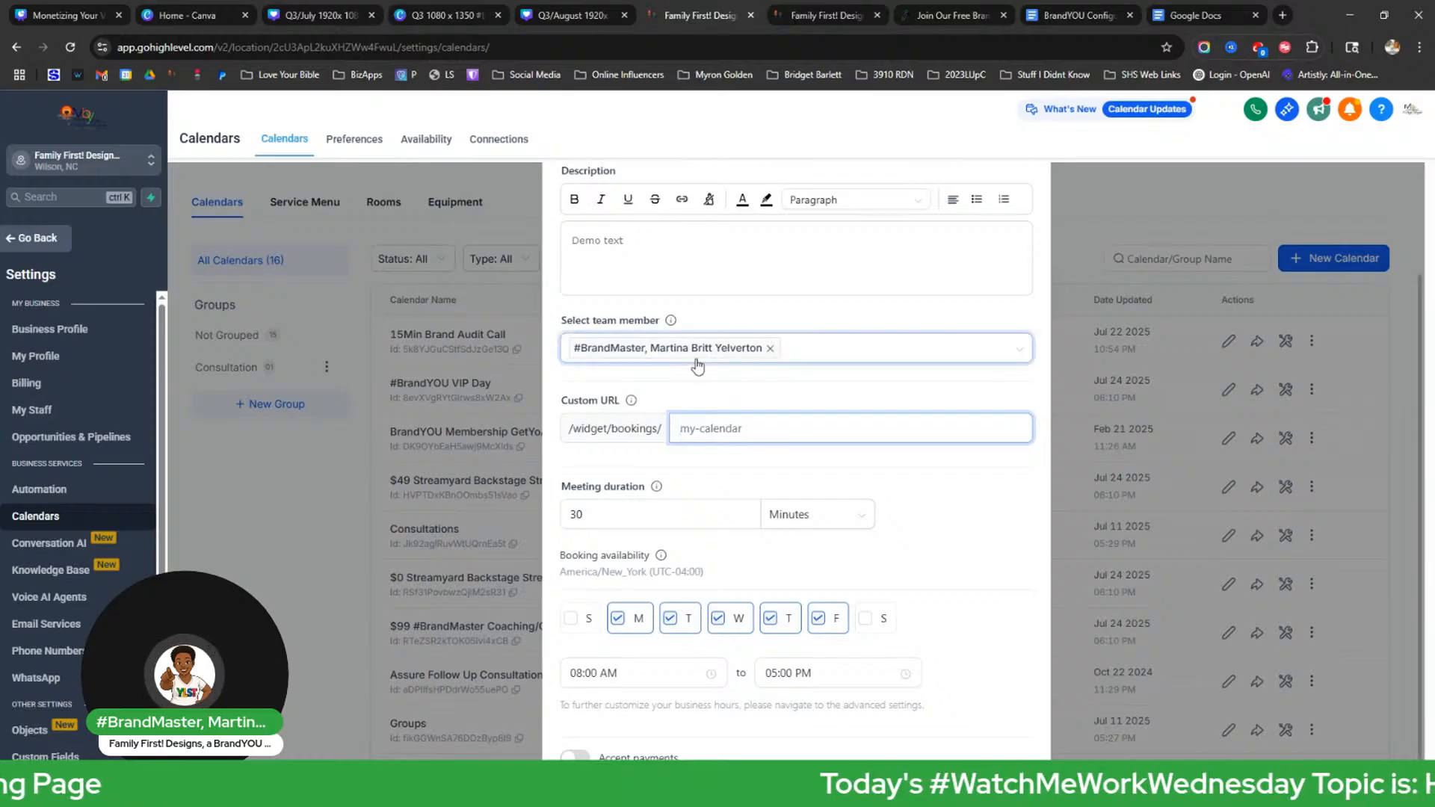
scroll(684, 359, "down", 1)
left_click_drag(602, 462, 555, 469)
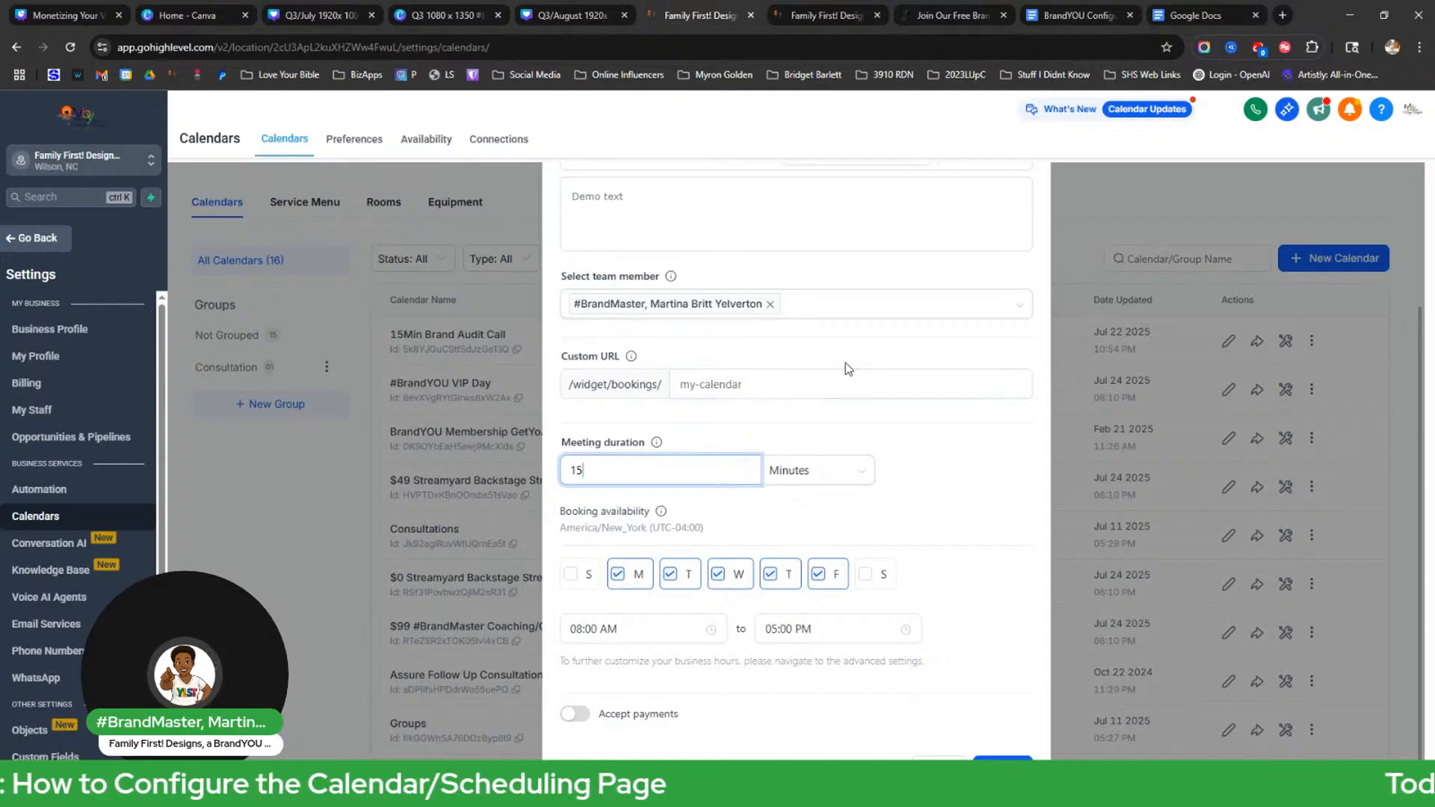
Enter "15-minute brand audit call" as the new calendar's custom URL.
left_click(780, 389)
scroll(777, 385, "up", 3)
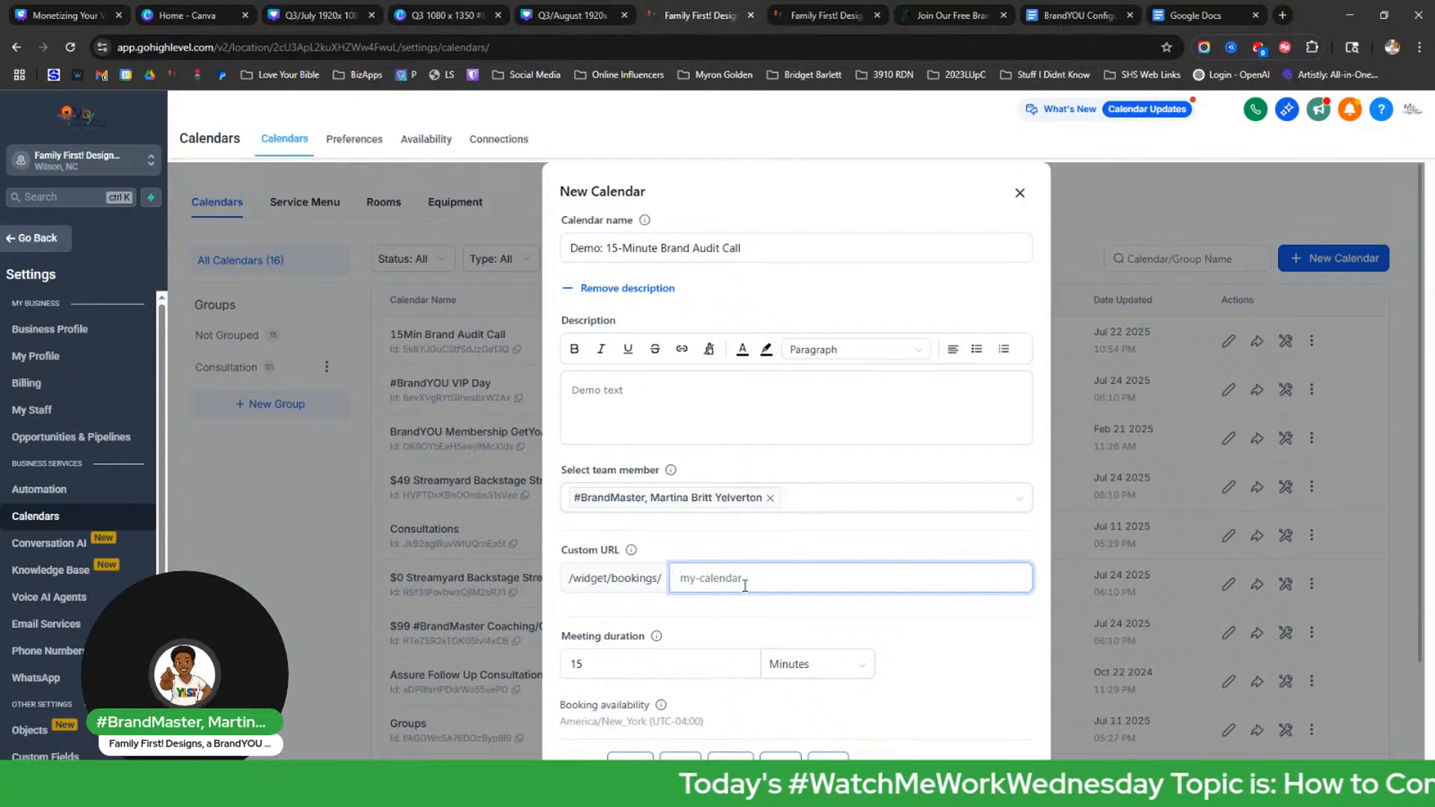
type("15-minute brand audit call")
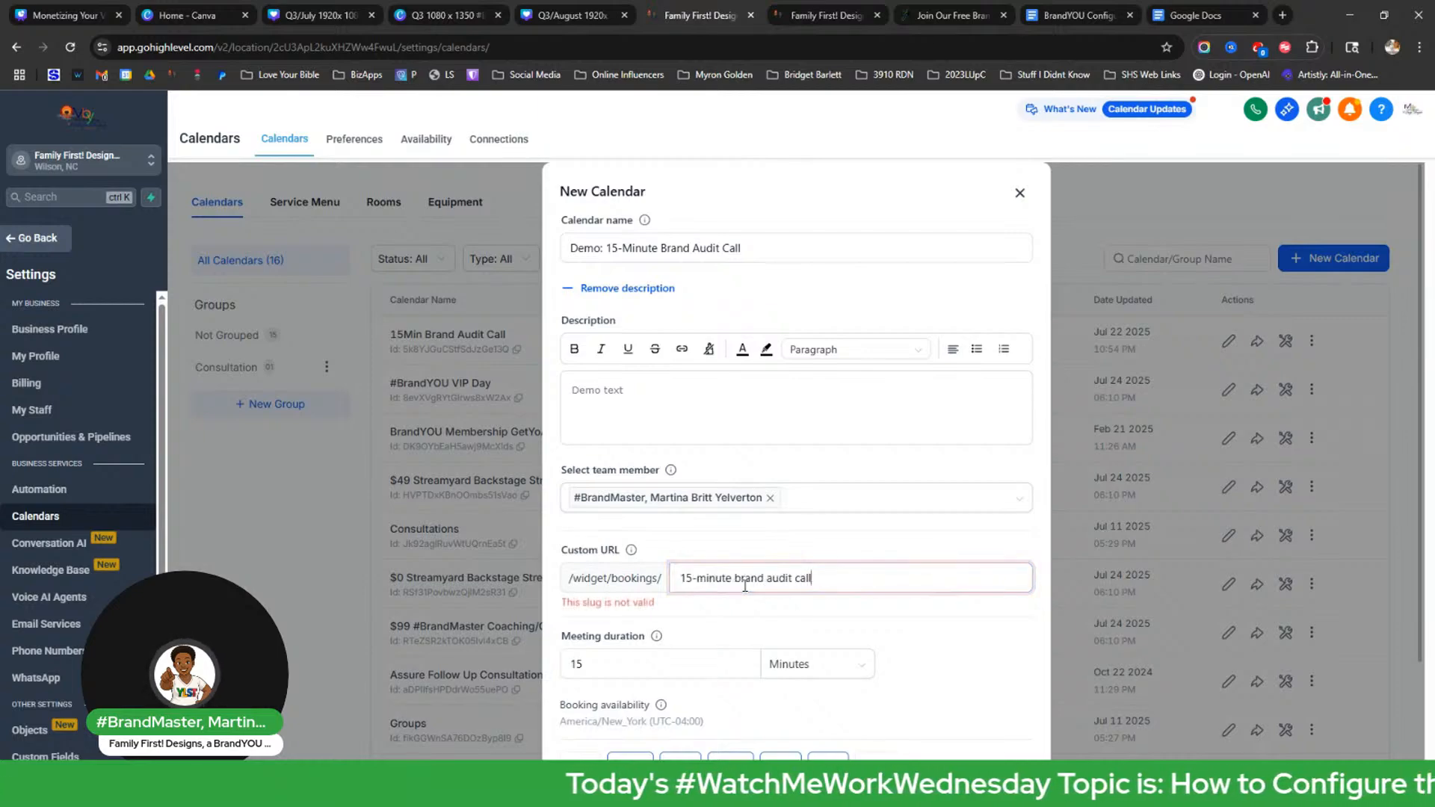
Replace the spaces in the custom URL with hyphens so it reads "15-minute-brand-audit-call".
double_click(695, 577)
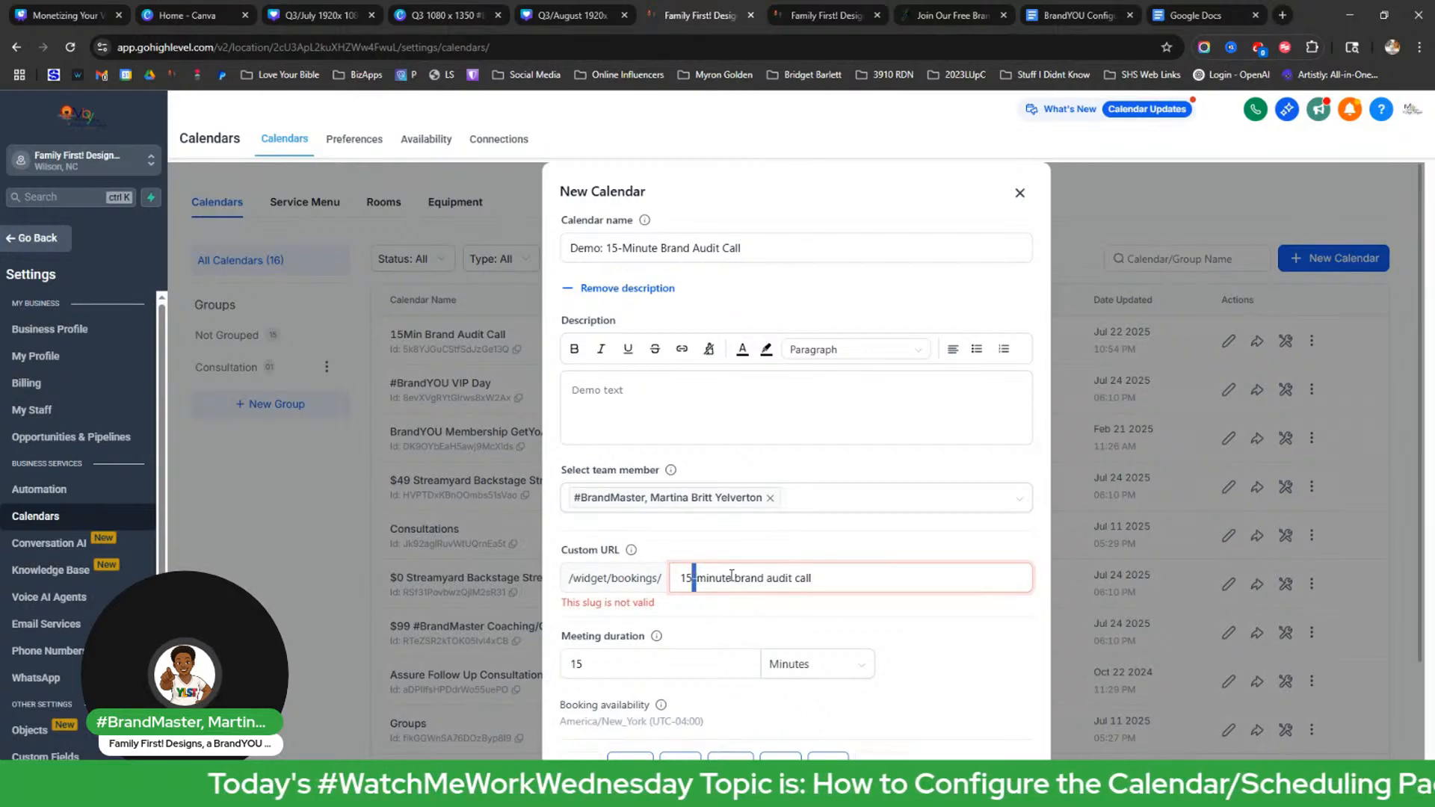
key("Left")
key("Left")
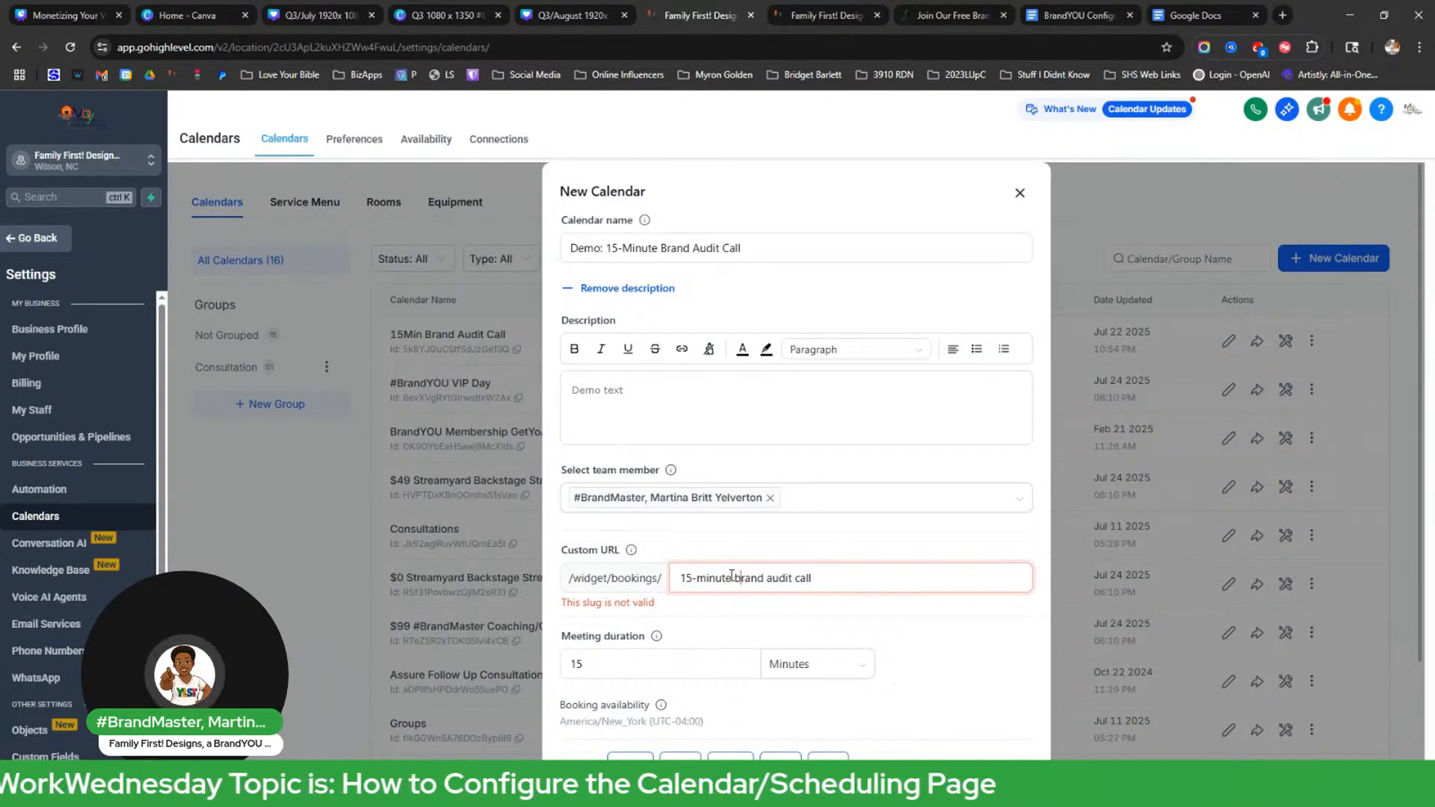
key("Left")
type("-")
key("Right")
key("Right")
key("Right")
key("shift+Right")
type("-")
key("Right")
key("shift+Right")
type("-")
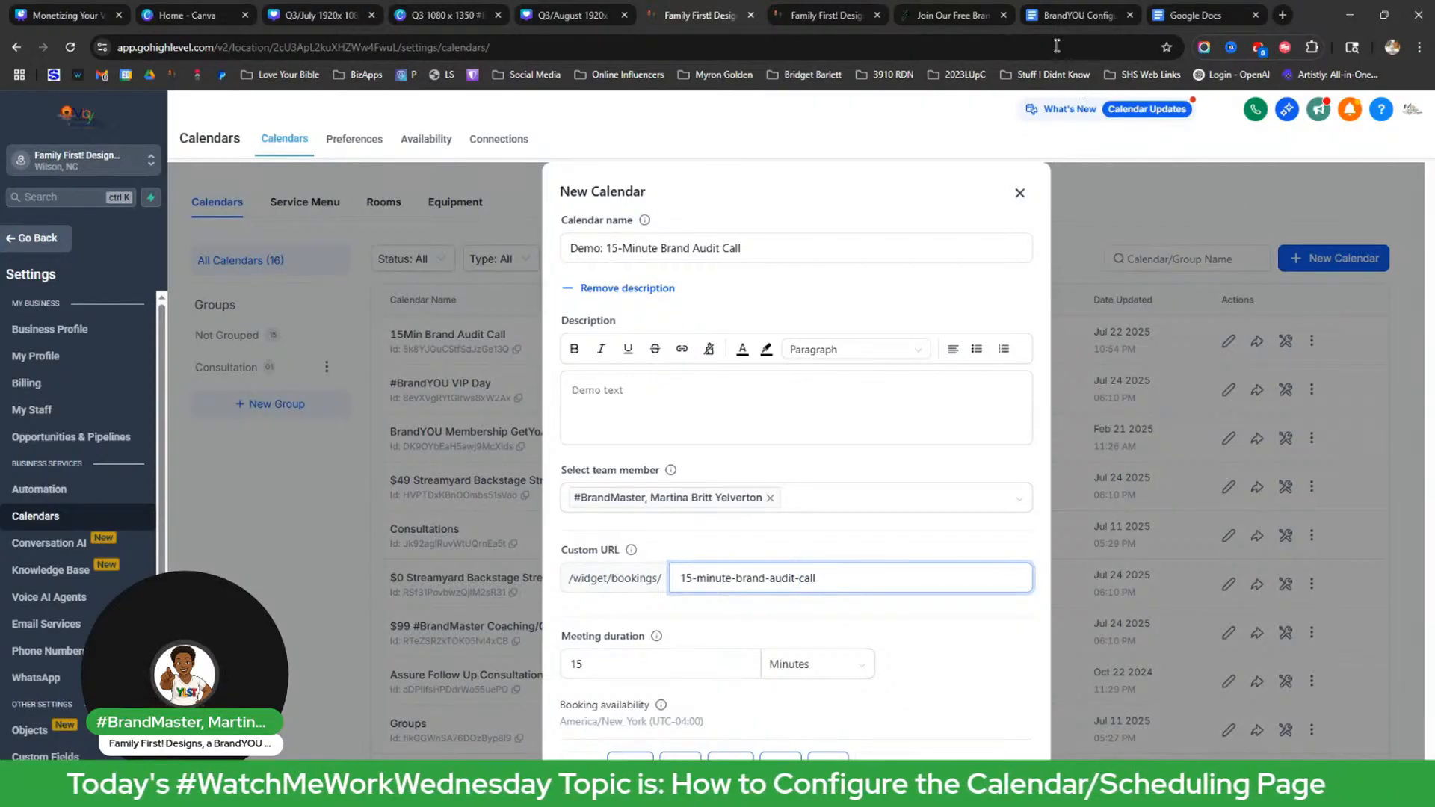
In the Google Docs checklist, add "URL or Slug: Suggested use is the name of the call minus any spaces" below the Description item.
left_click(1082, 13)
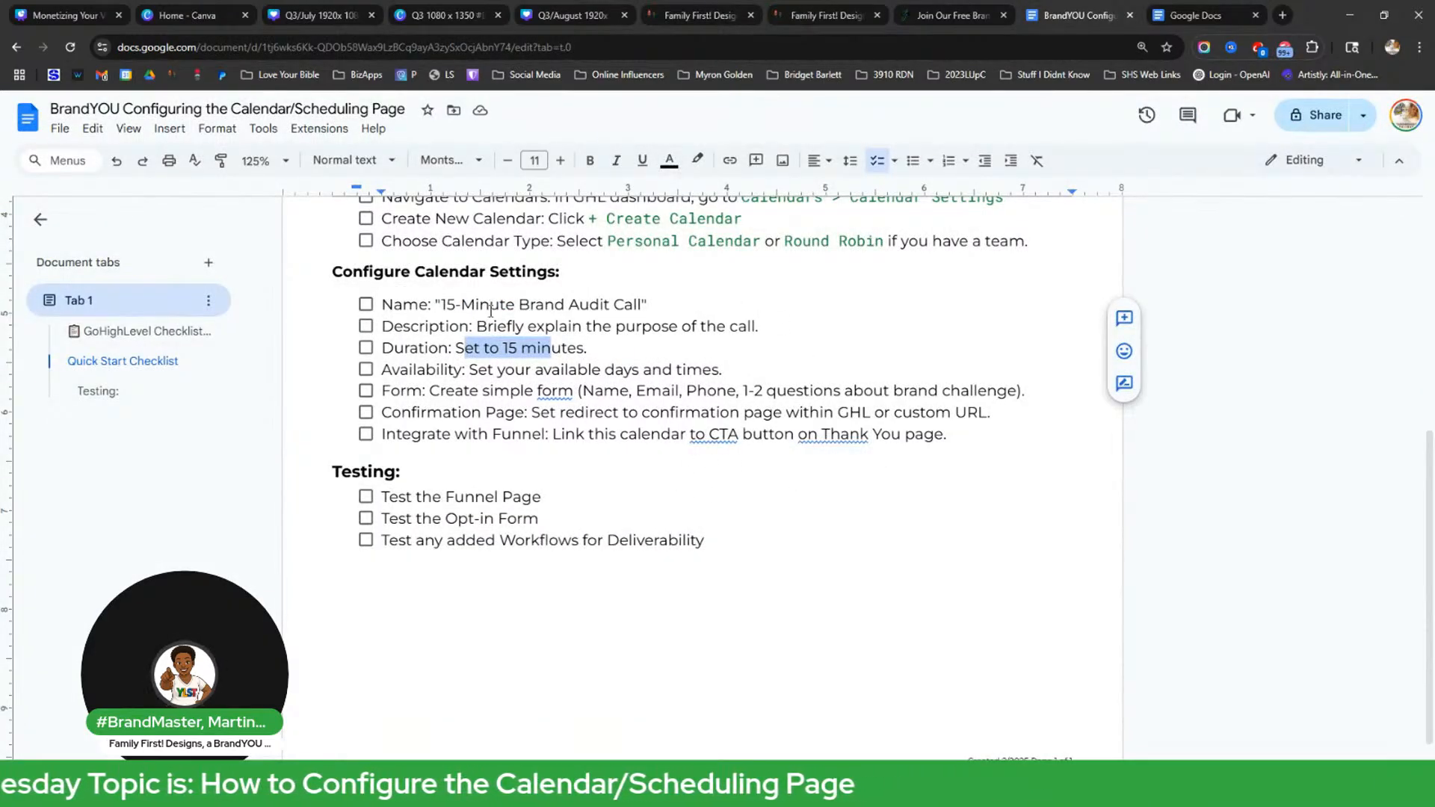
left_click(761, 327)
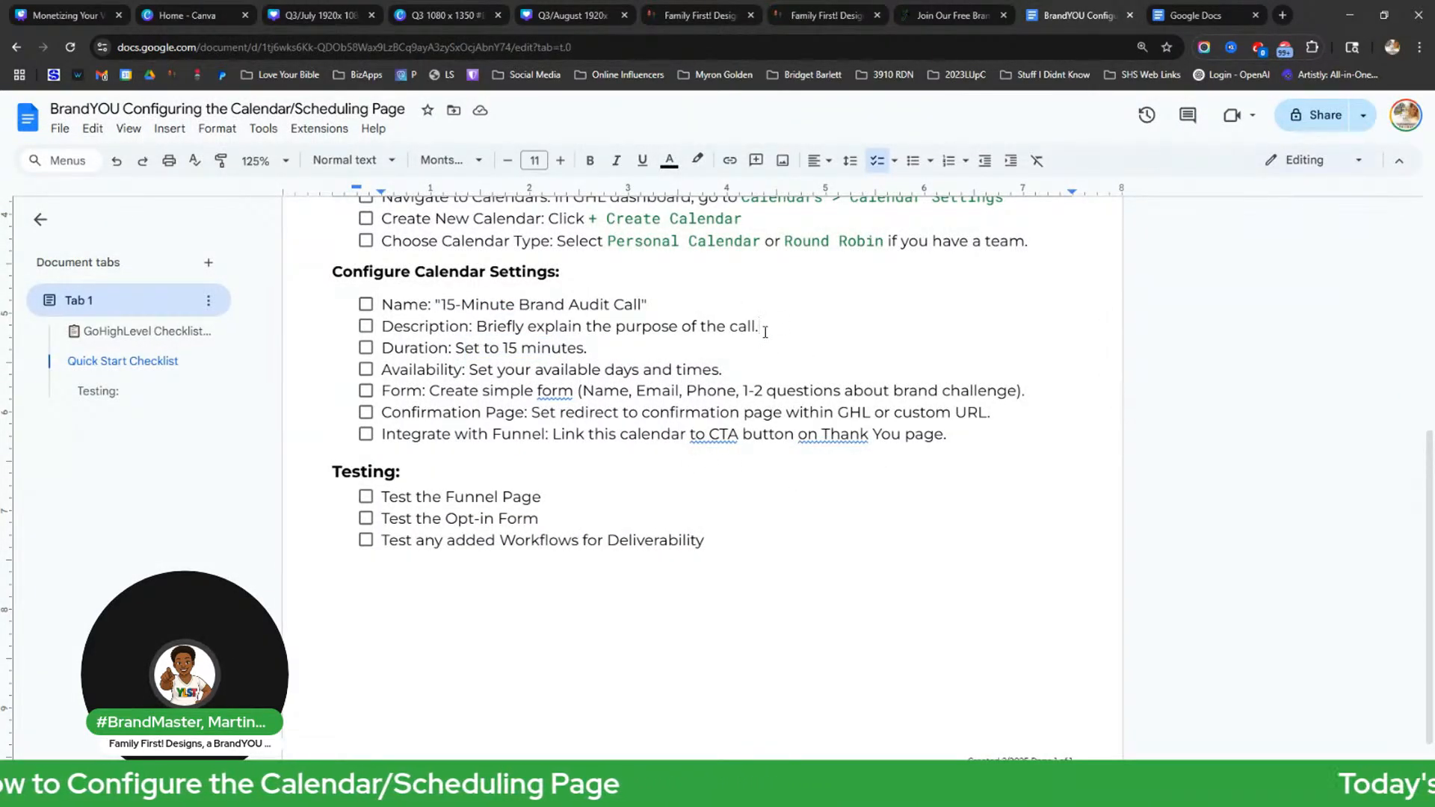
key("Return")
type("URL or Slug: ")
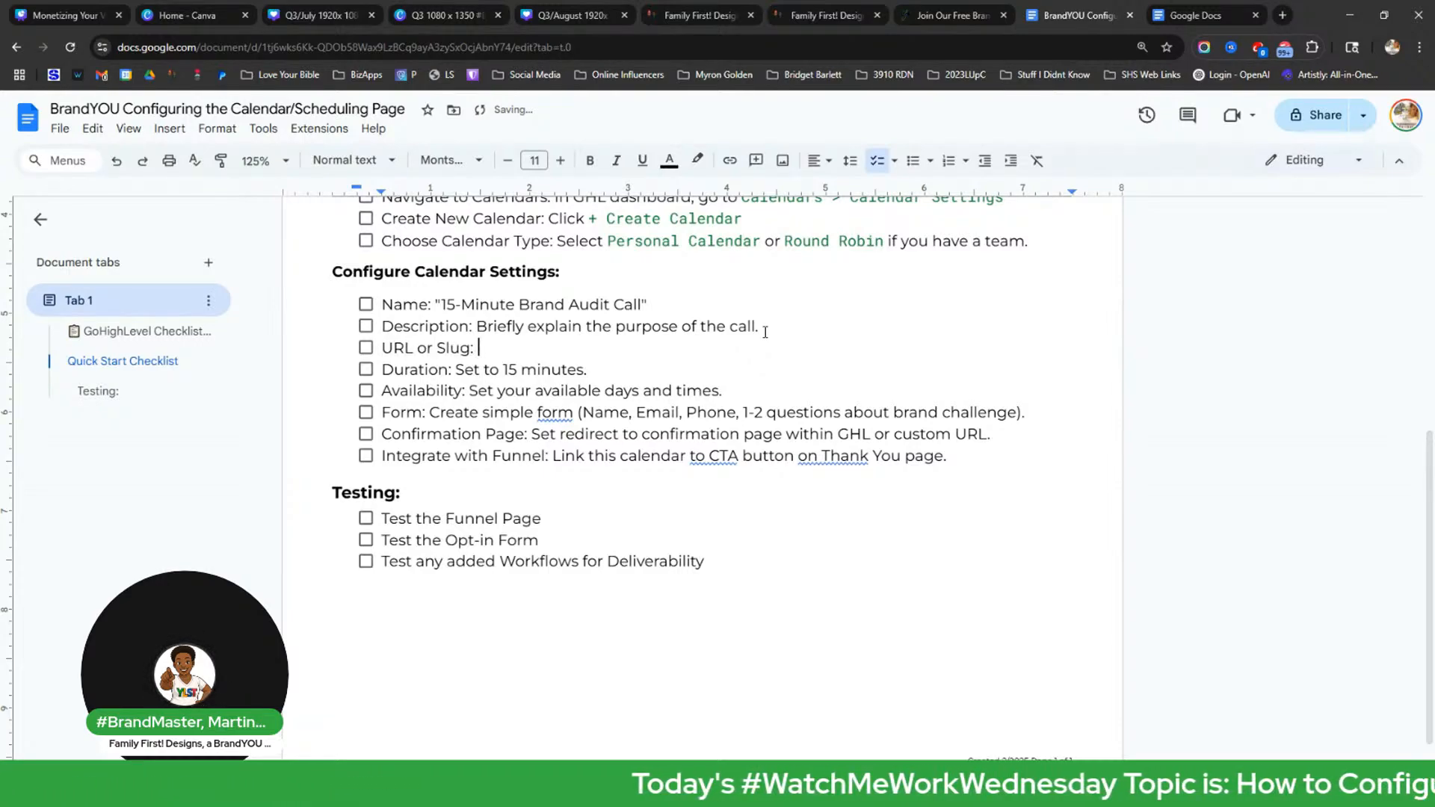
type("S")
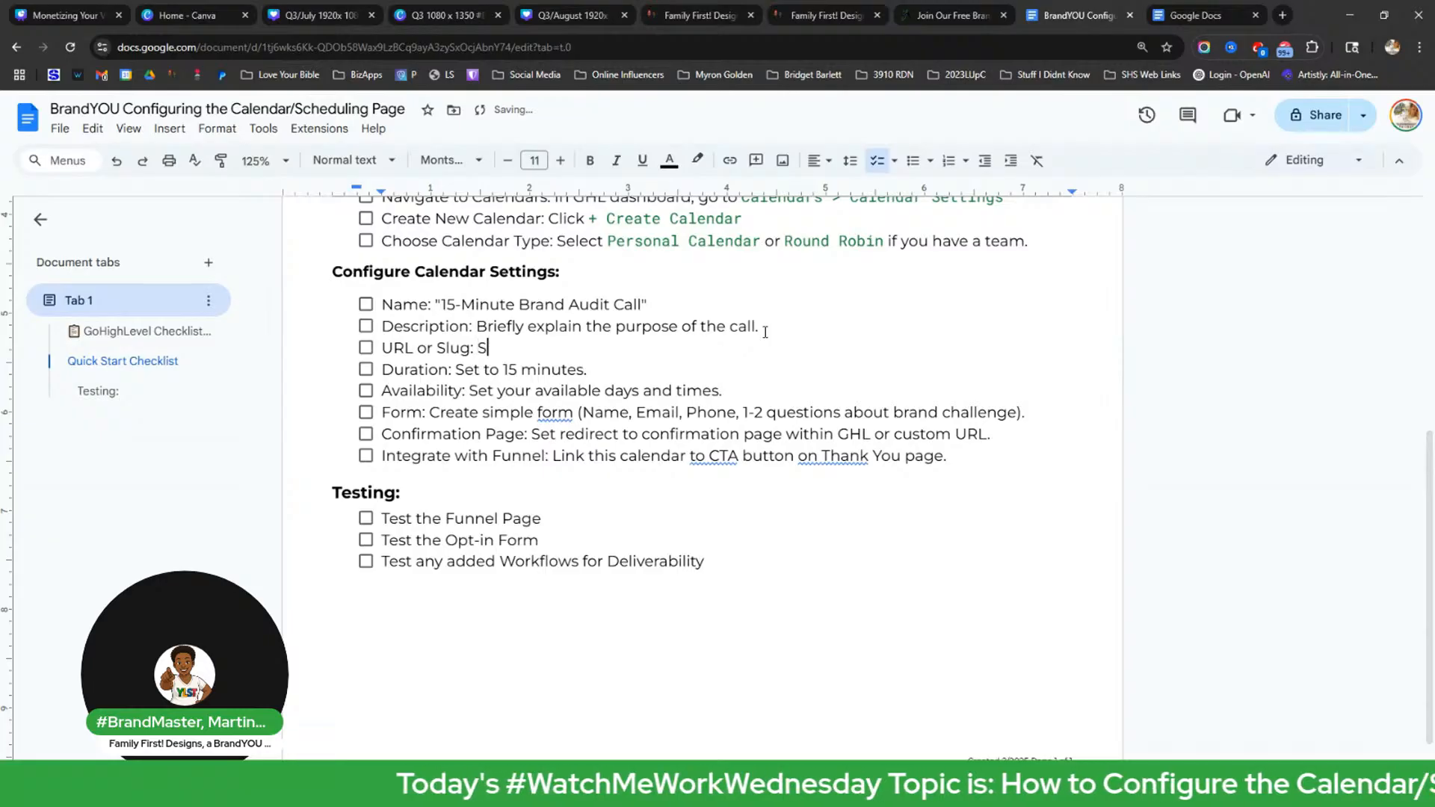
type("uggested us")
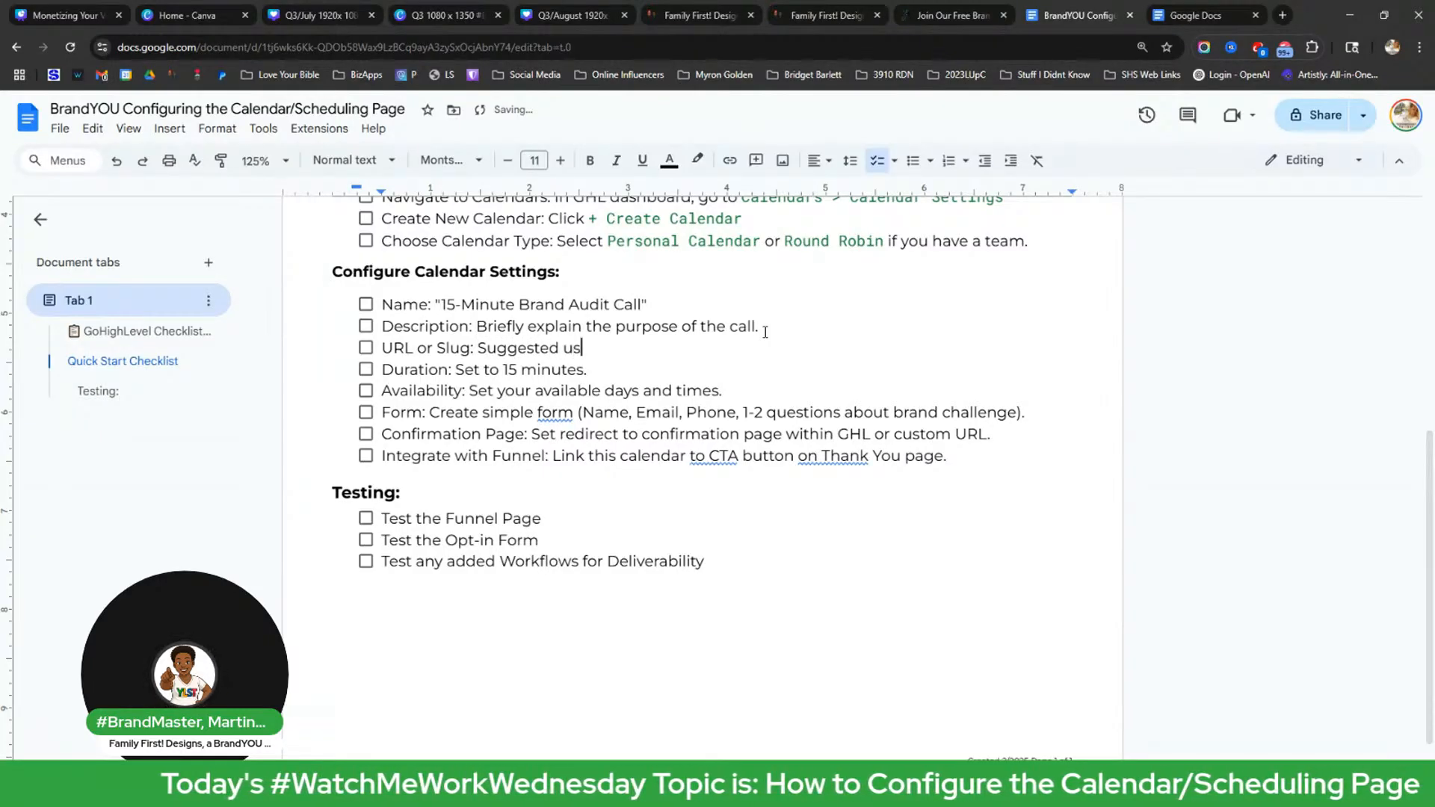
key("BackSpace")
type("e is th")
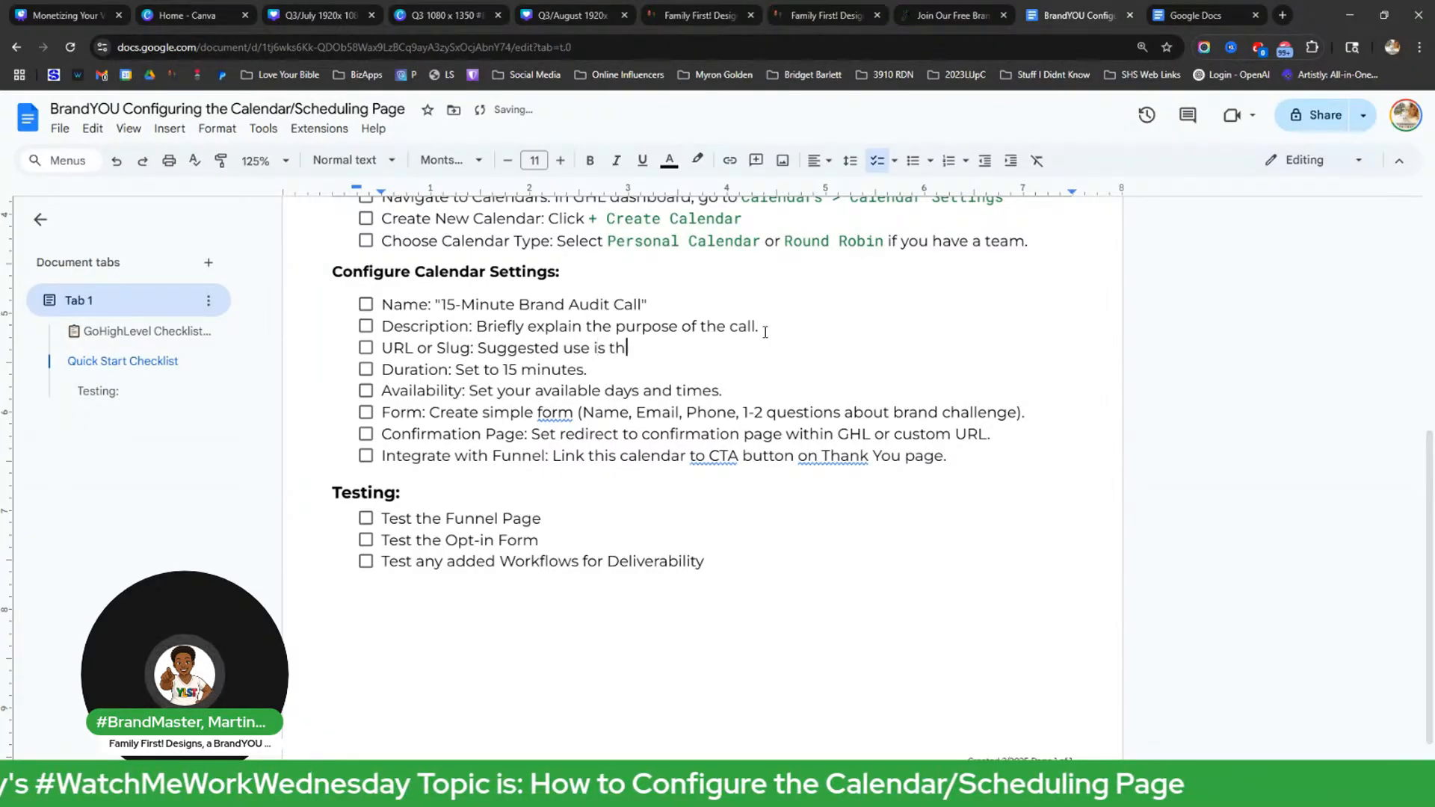
type("e name of the")
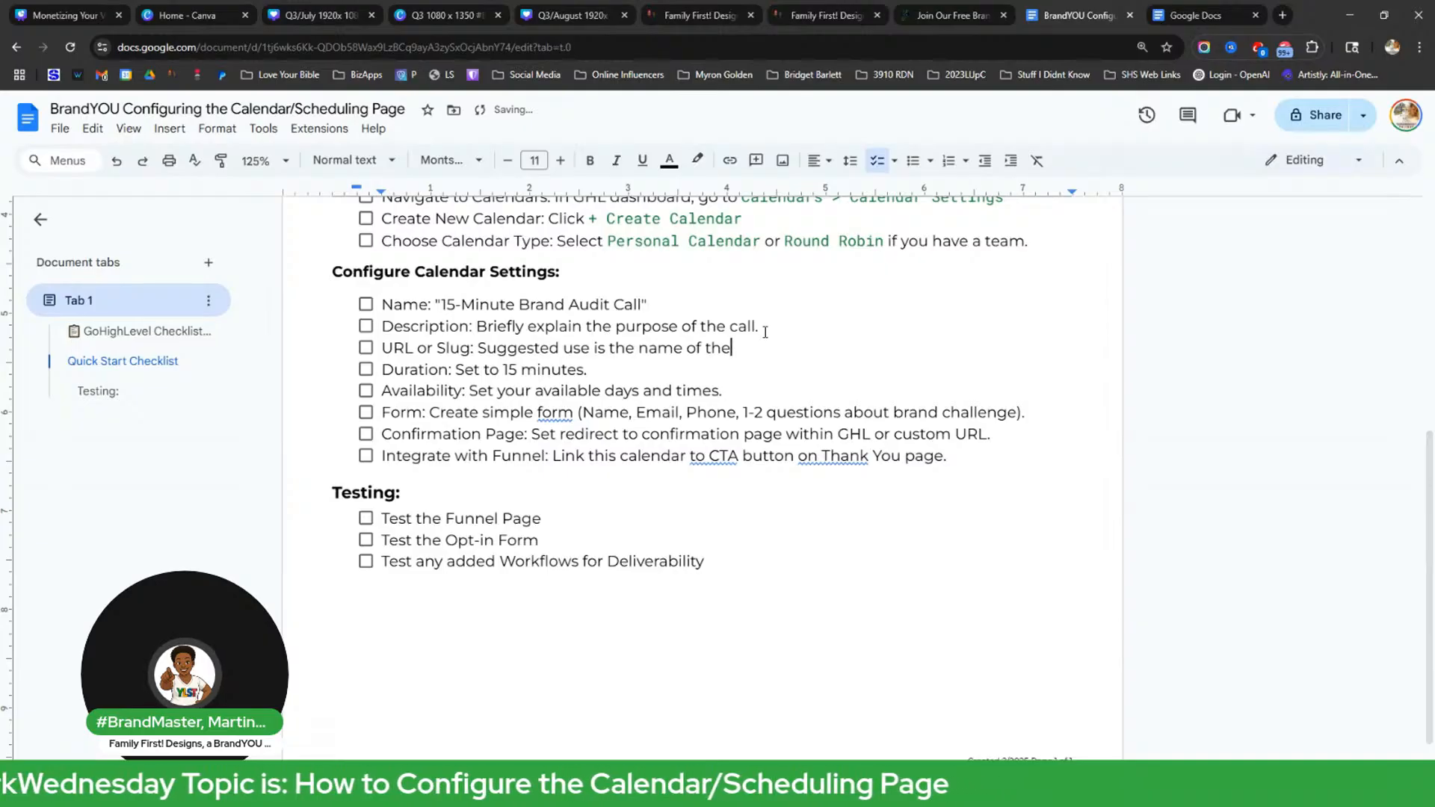
type(" call minu")
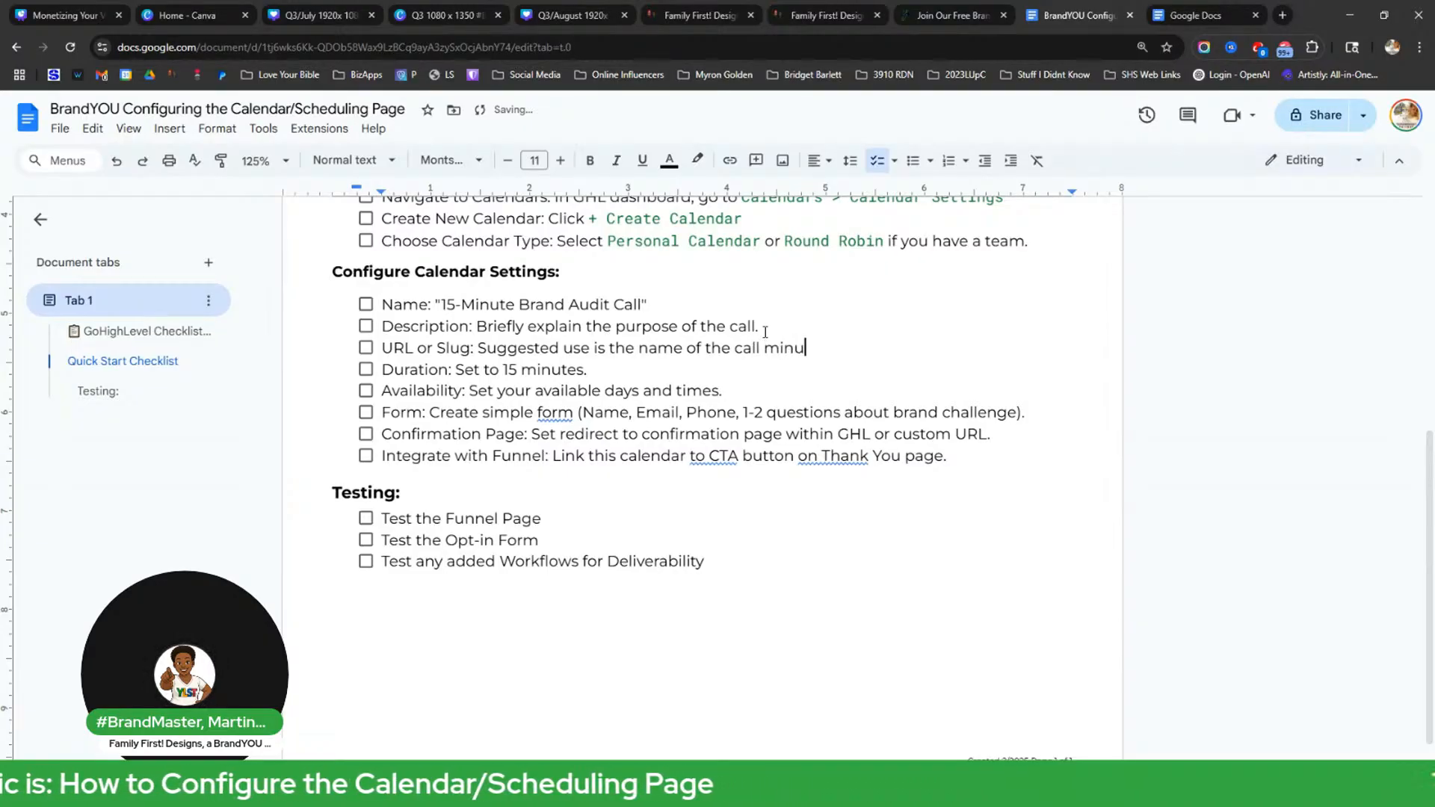
type("s any spaces")
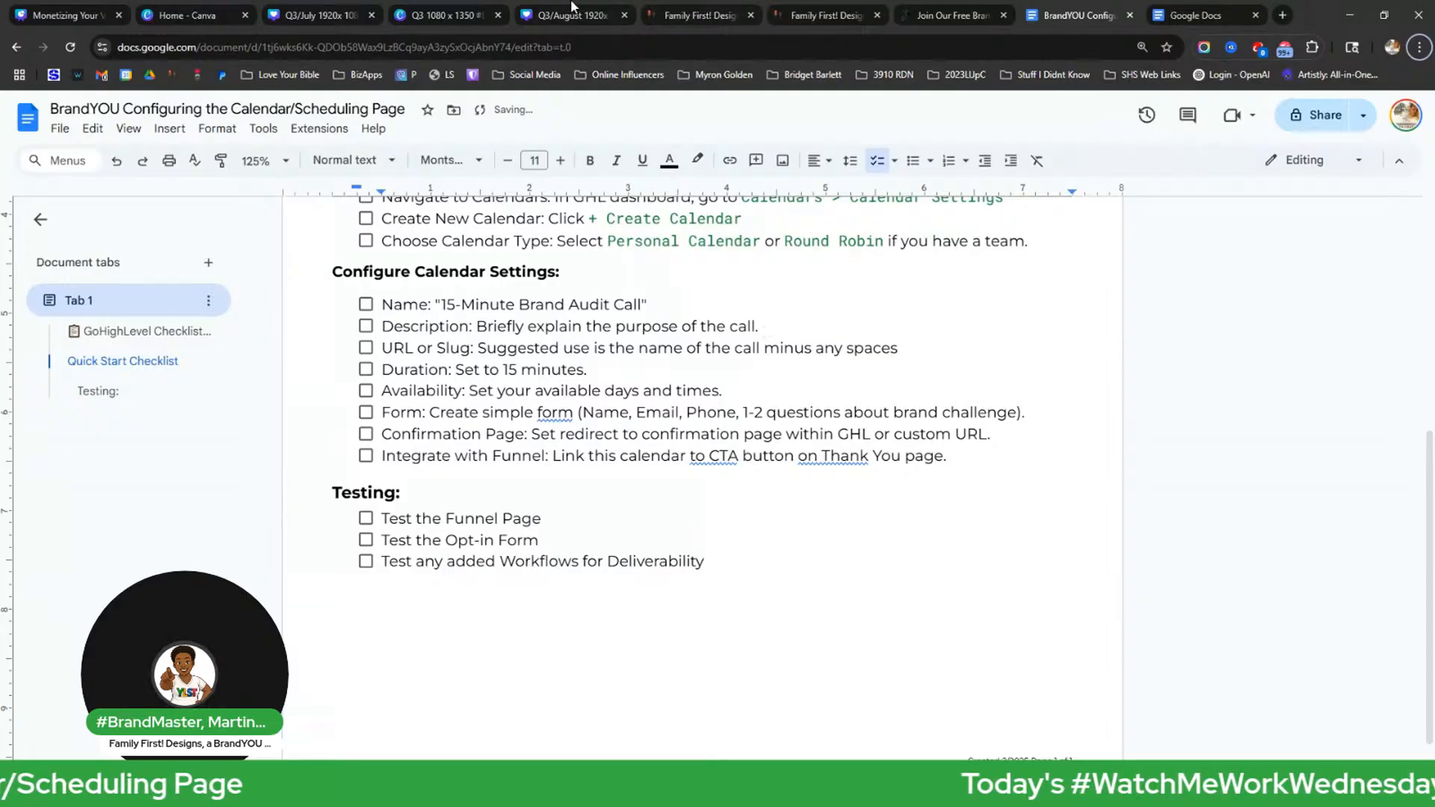
Switch back to GoHighLevel and review the new calendar's meeting duration, available days and booking hours.
left_click(691, 15)
scroll(716, 466, "down", 2)
left_click(624, 523)
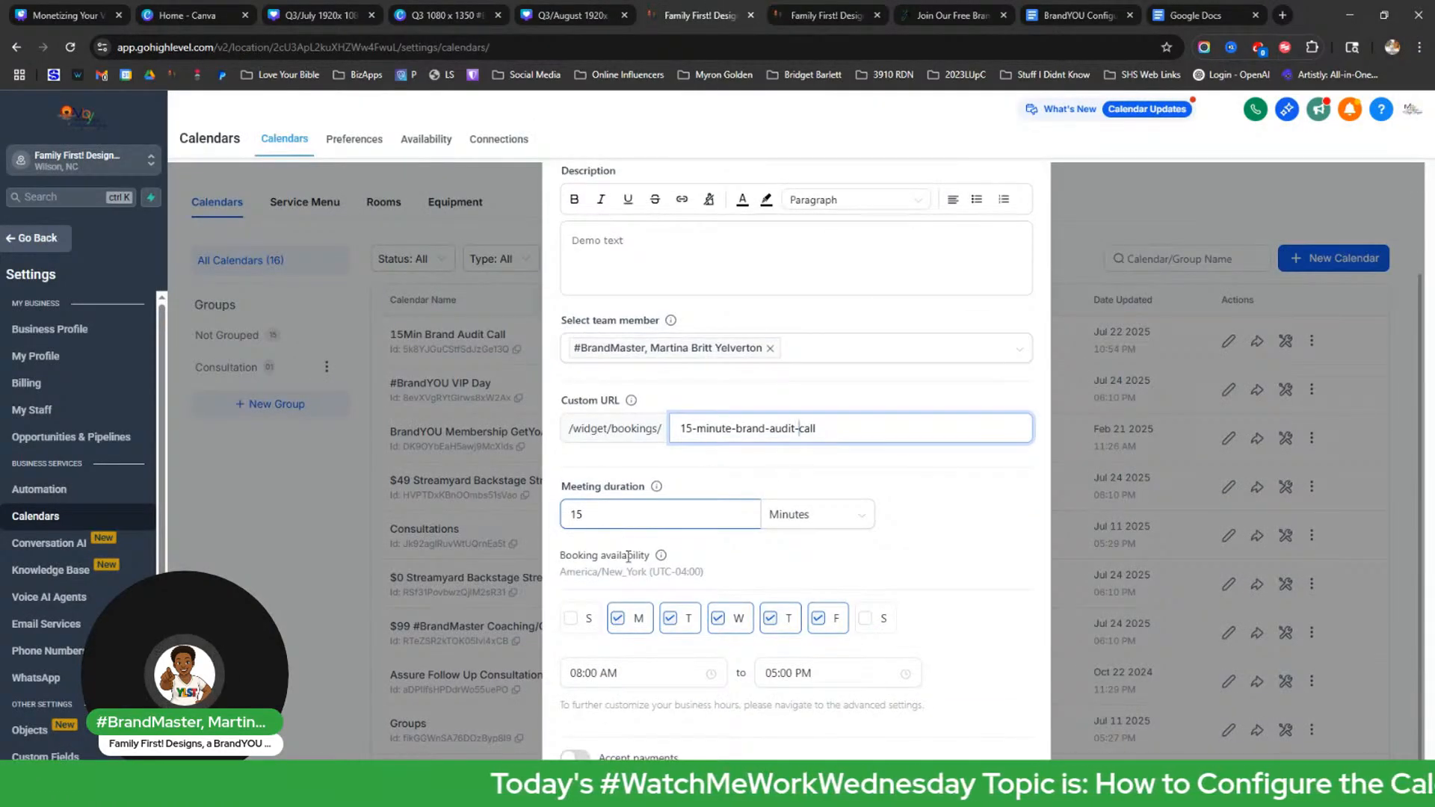
scroll(752, 527, "down", 1)
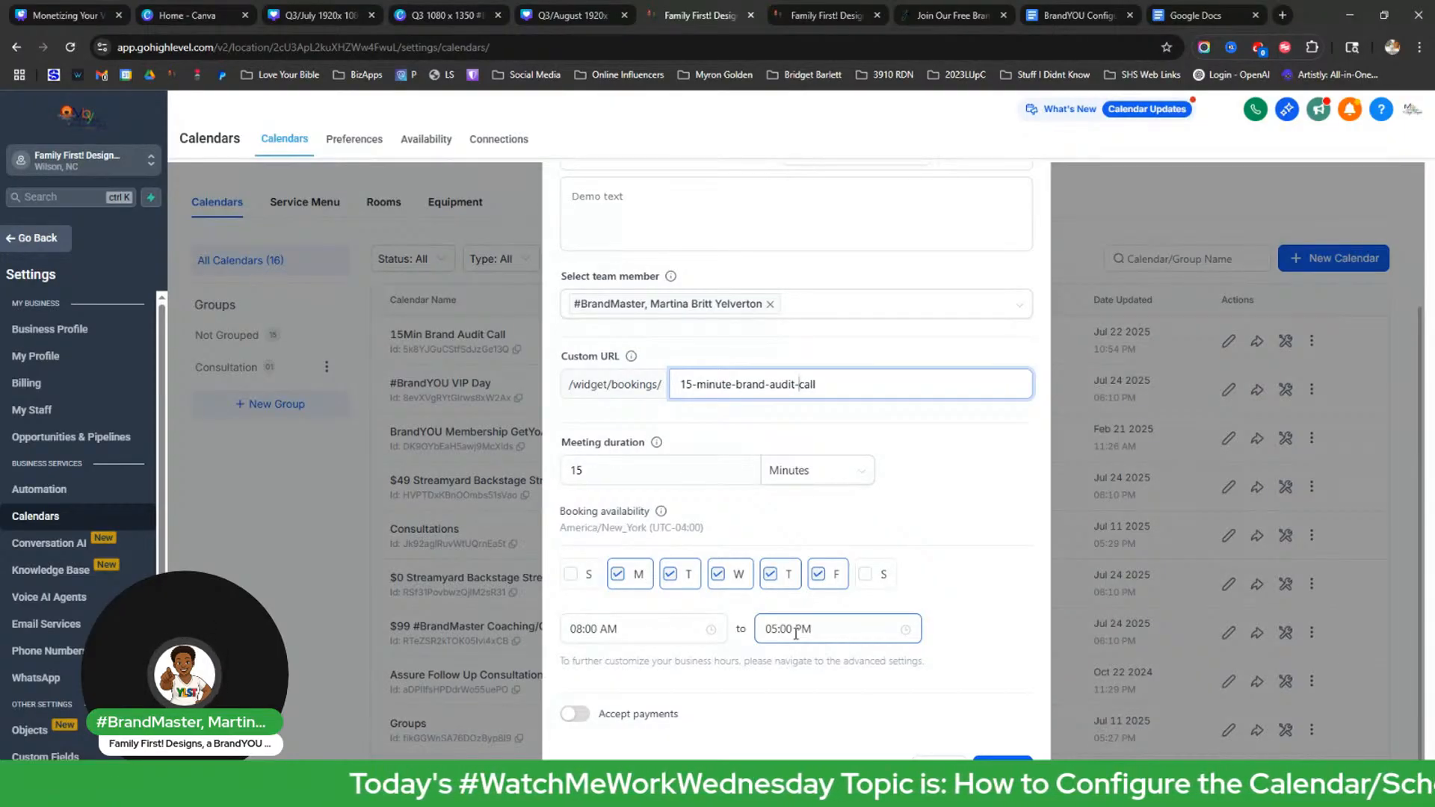
left_click(590, 628)
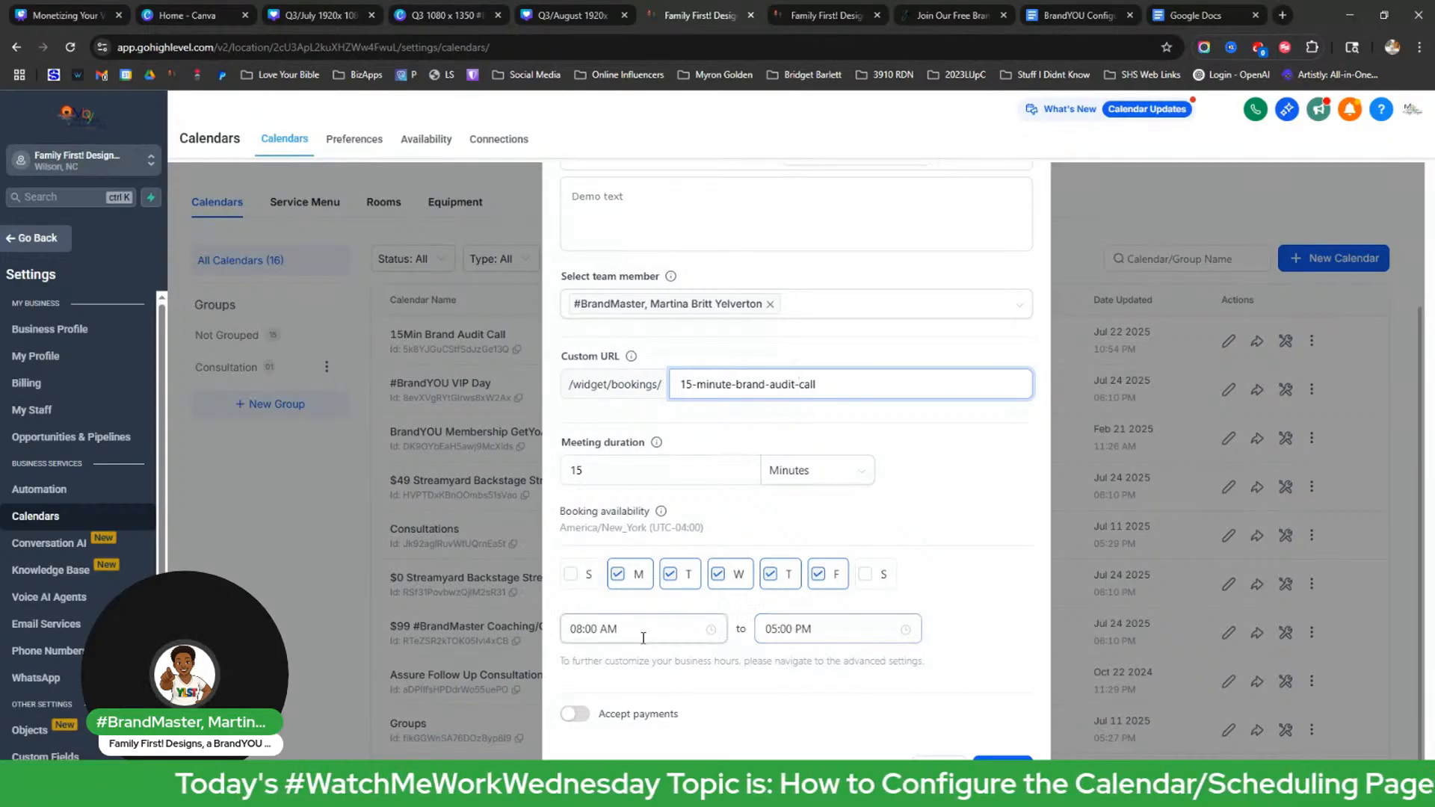
Set the new calendar's booking hours to 11:00 AM to 07:00 PM, removing Monday and adding Saturday as available days.
left_click(578, 628)
left_click(580, 516)
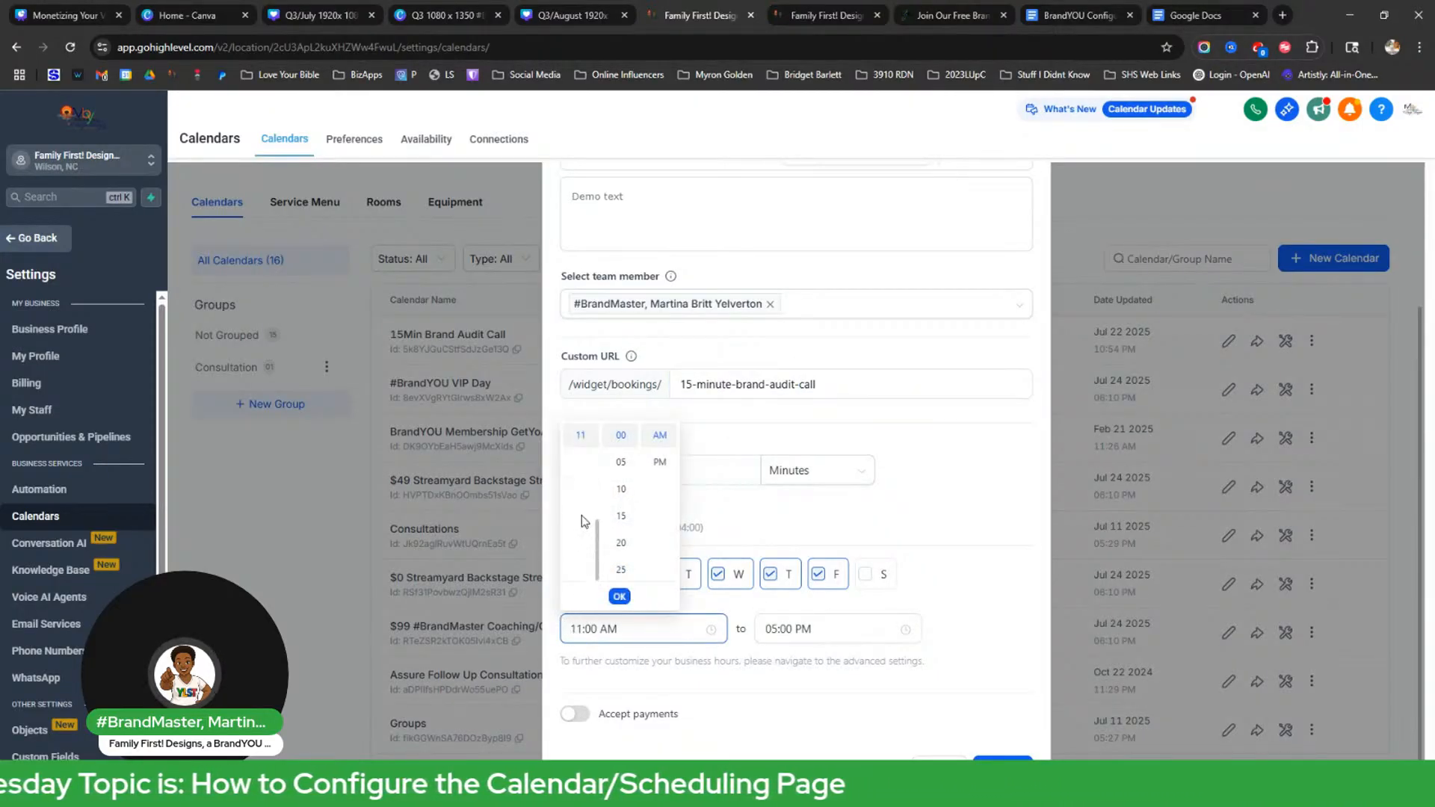
left_click(774, 628)
type("7")
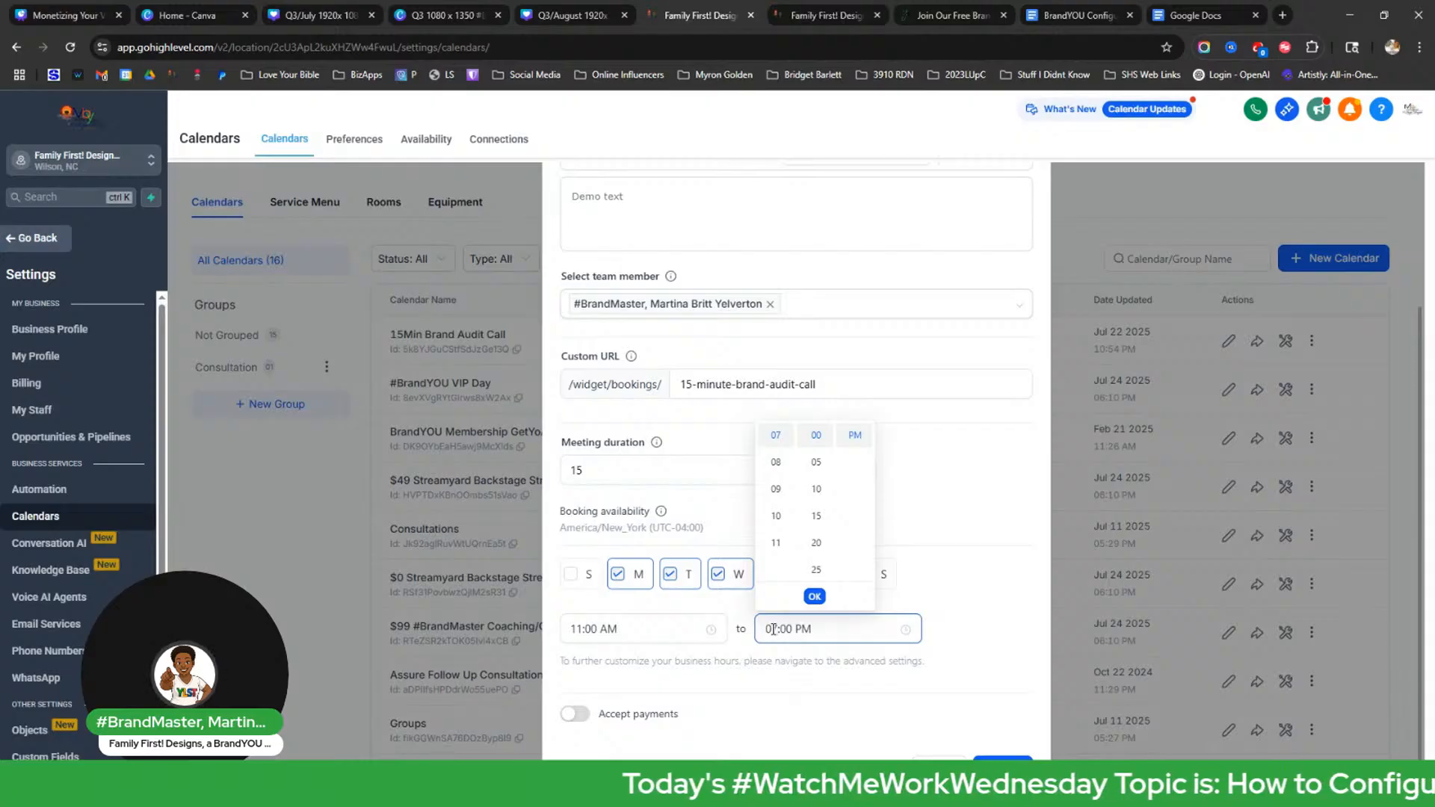
left_click(815, 596)
left_click(620, 582)
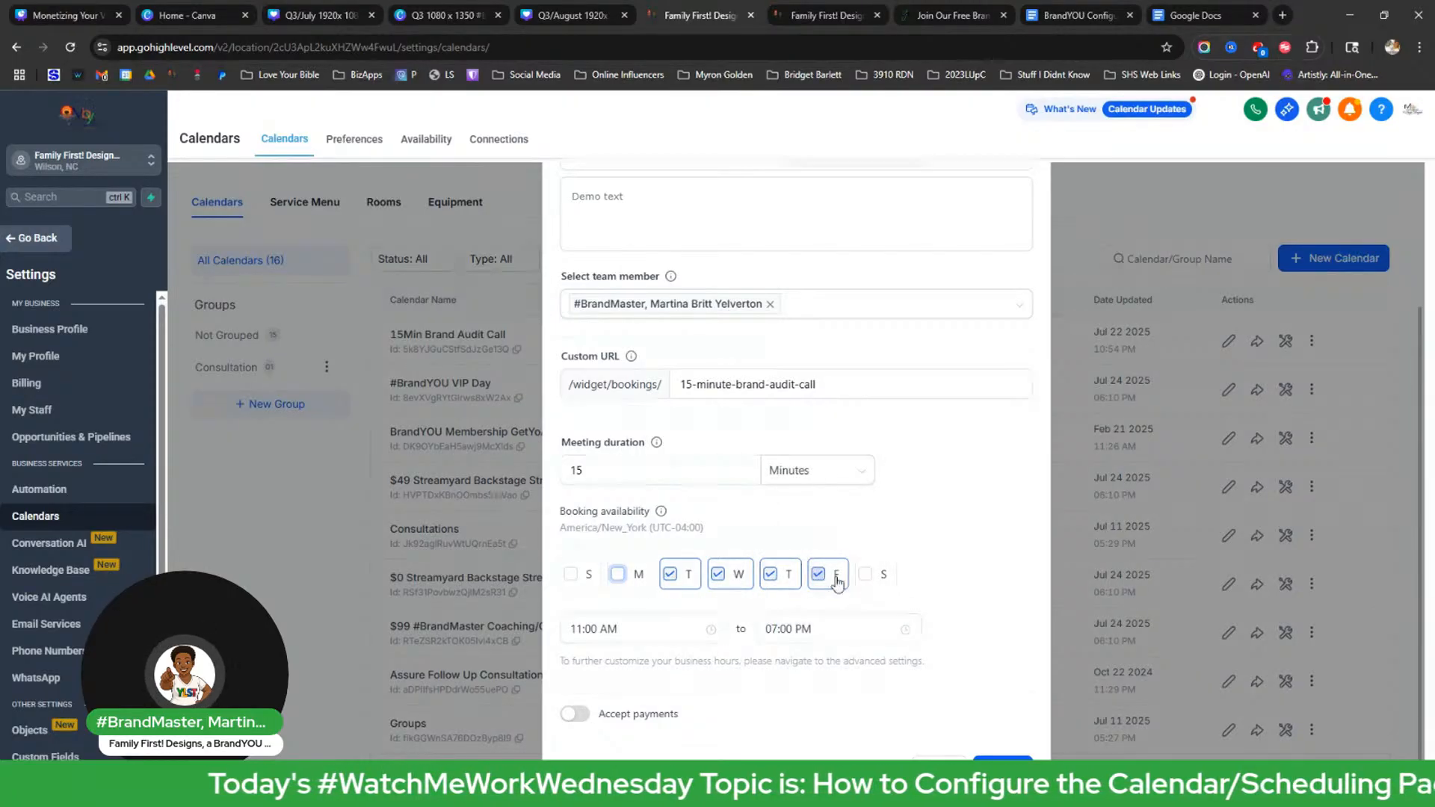
left_click(866, 577)
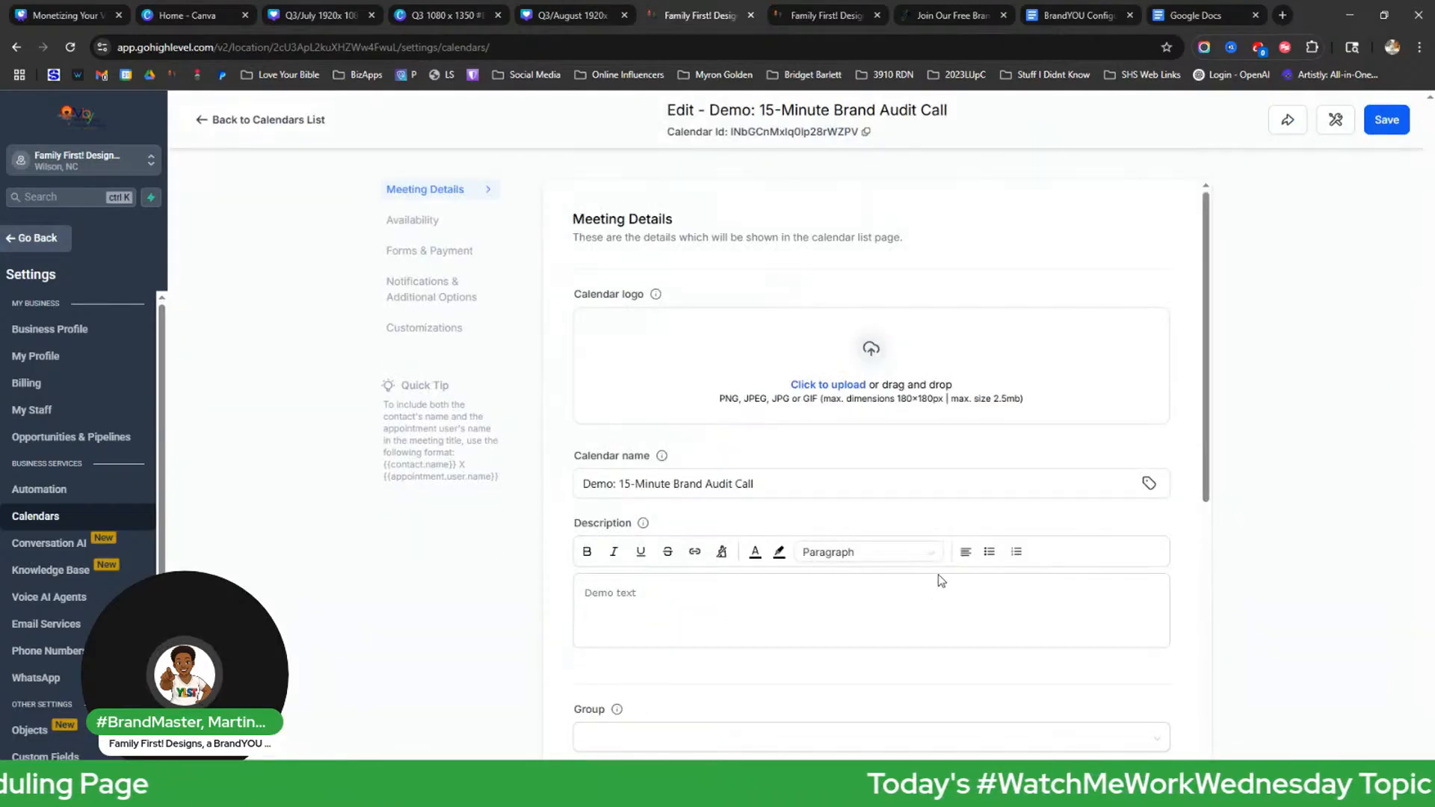
Go back to the calendars list and copy the permanent sharing link of "Demo: 15-Minute Brand Audit Call".
left_click(825, 15)
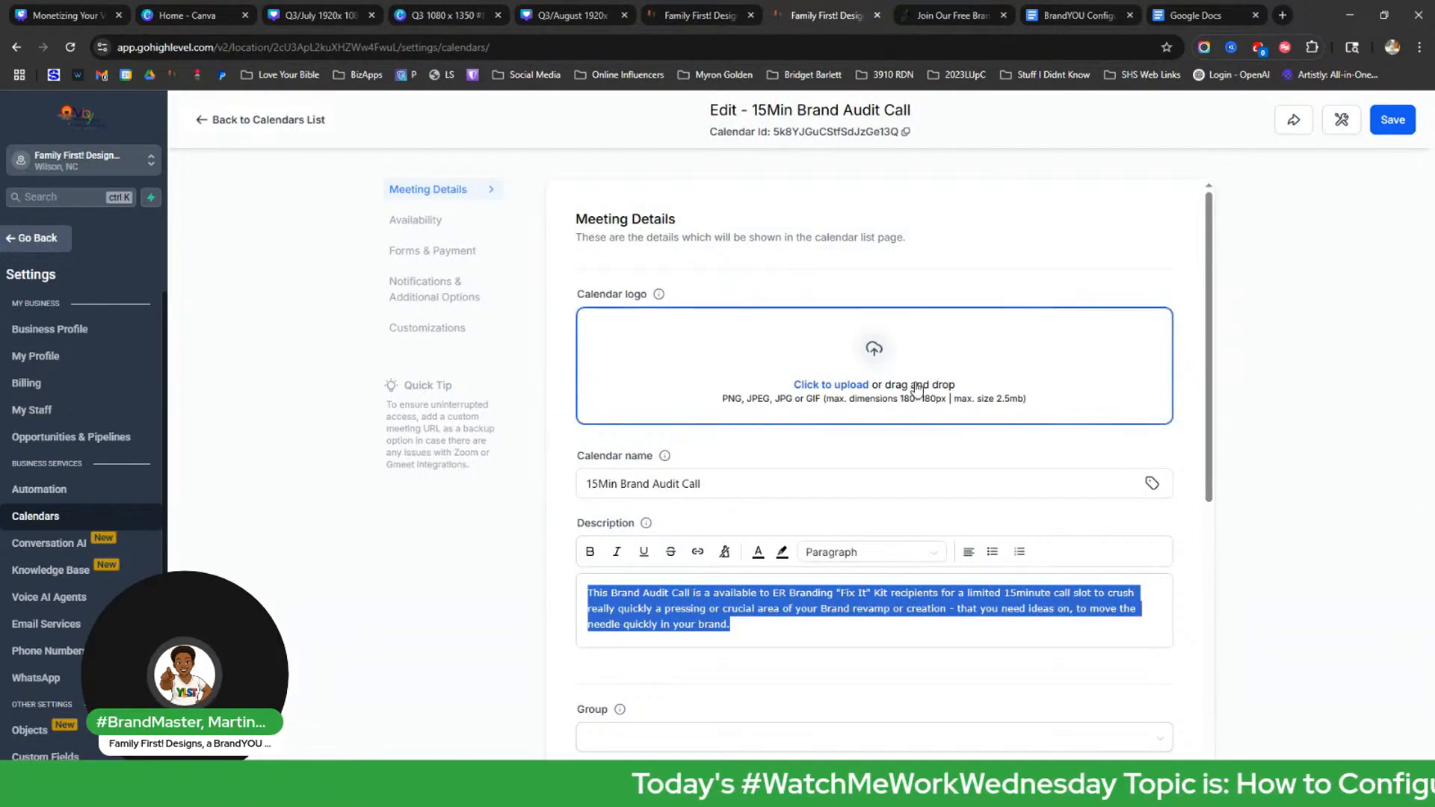
left_click(700, 15)
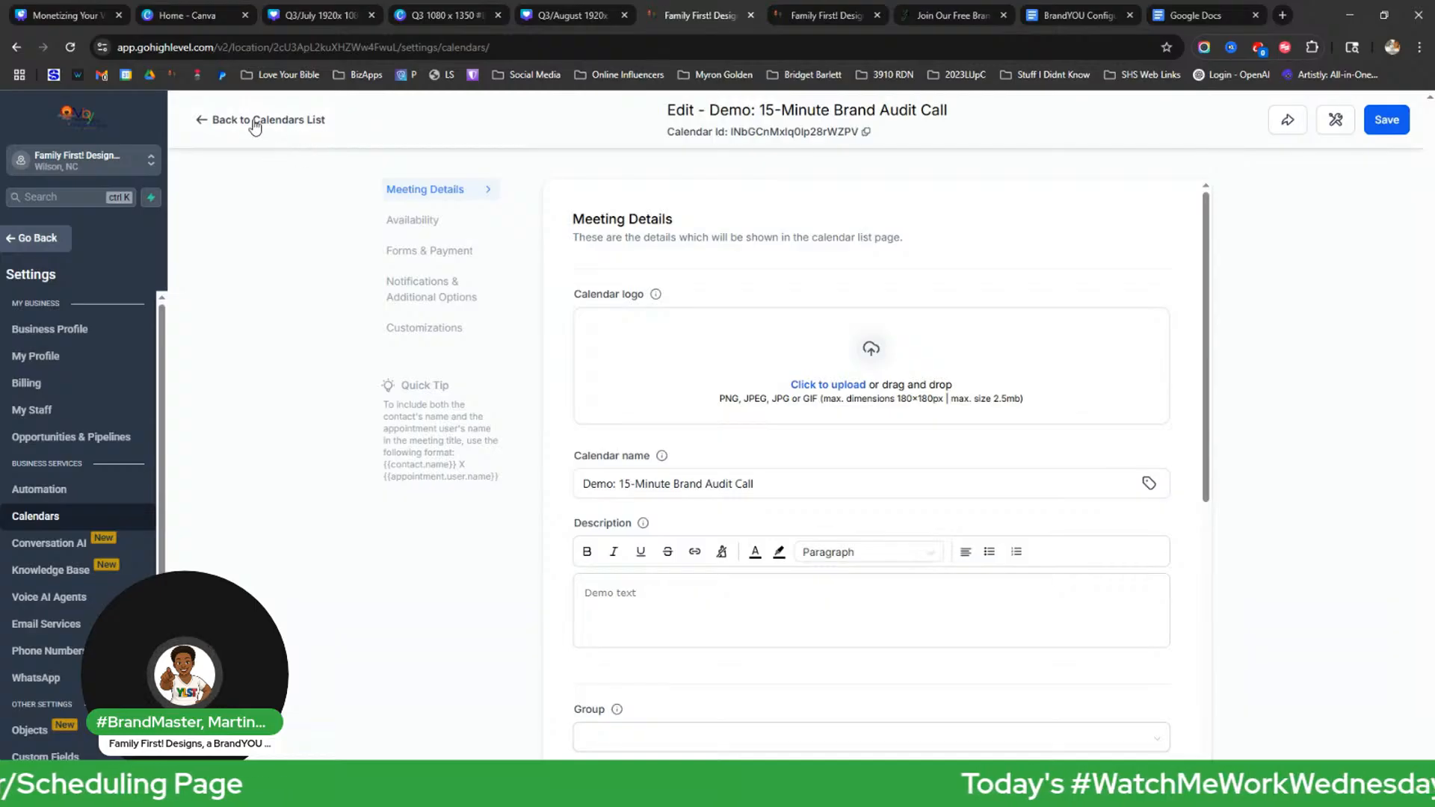
left_click(254, 121)
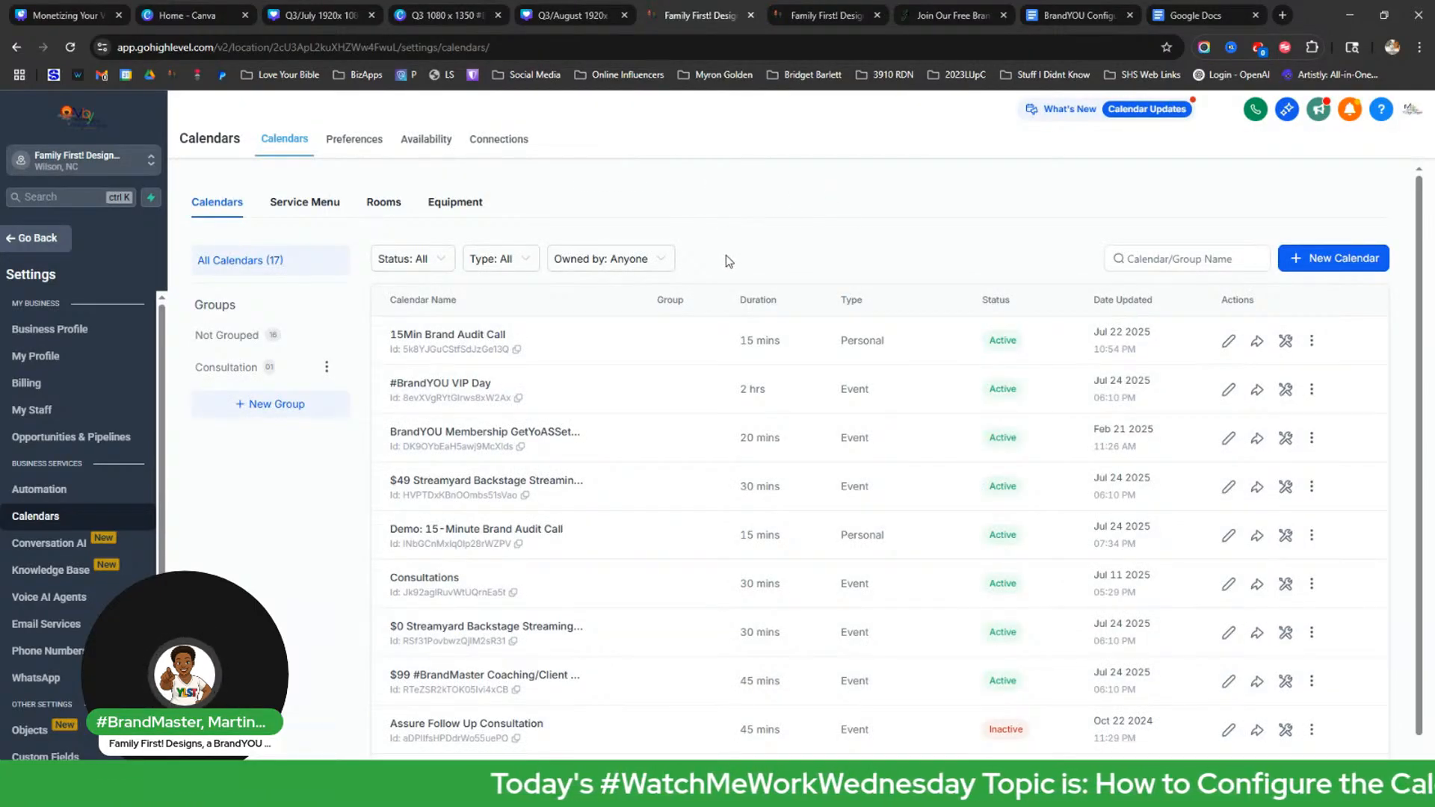
scroll(725, 245, "down", 1)
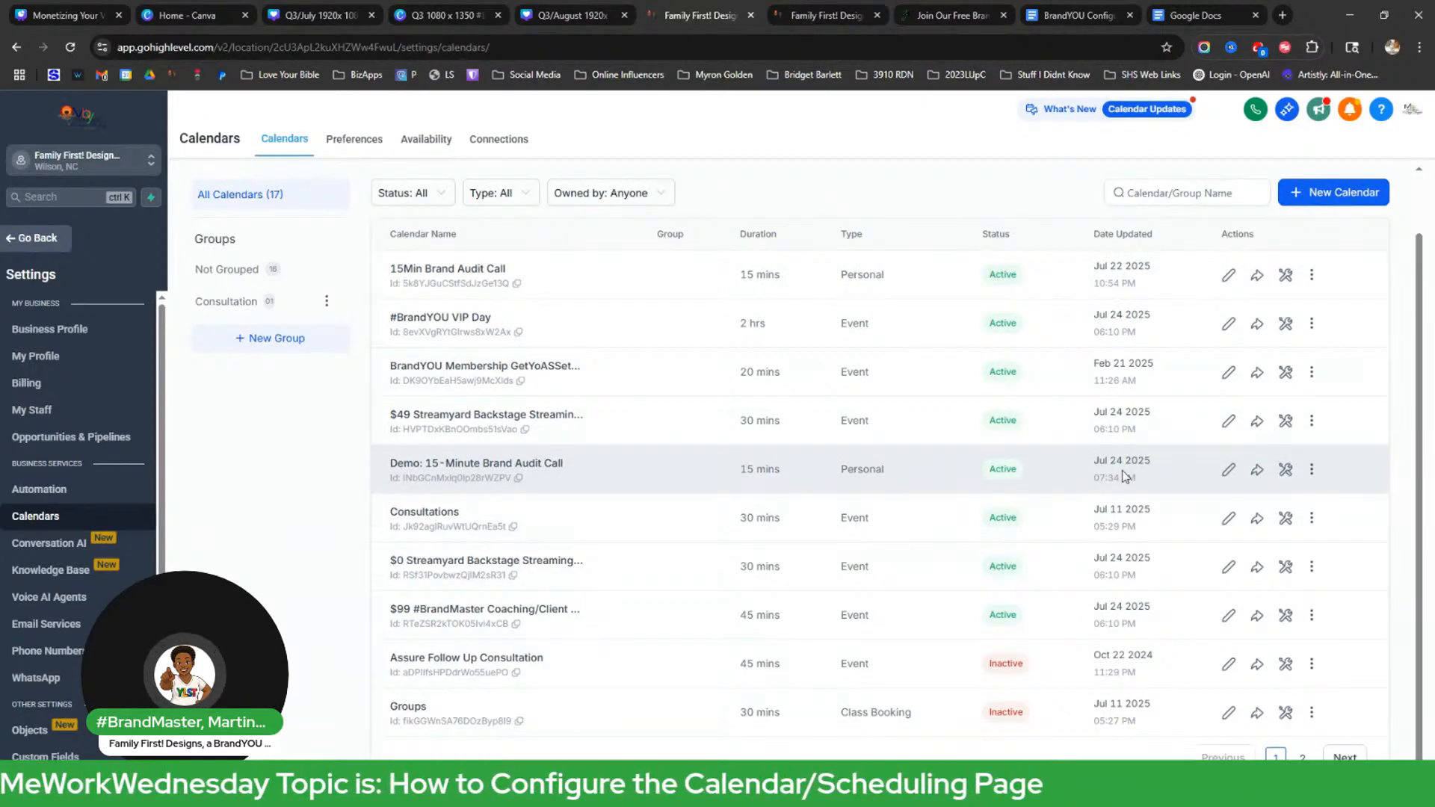
left_click(1257, 471)
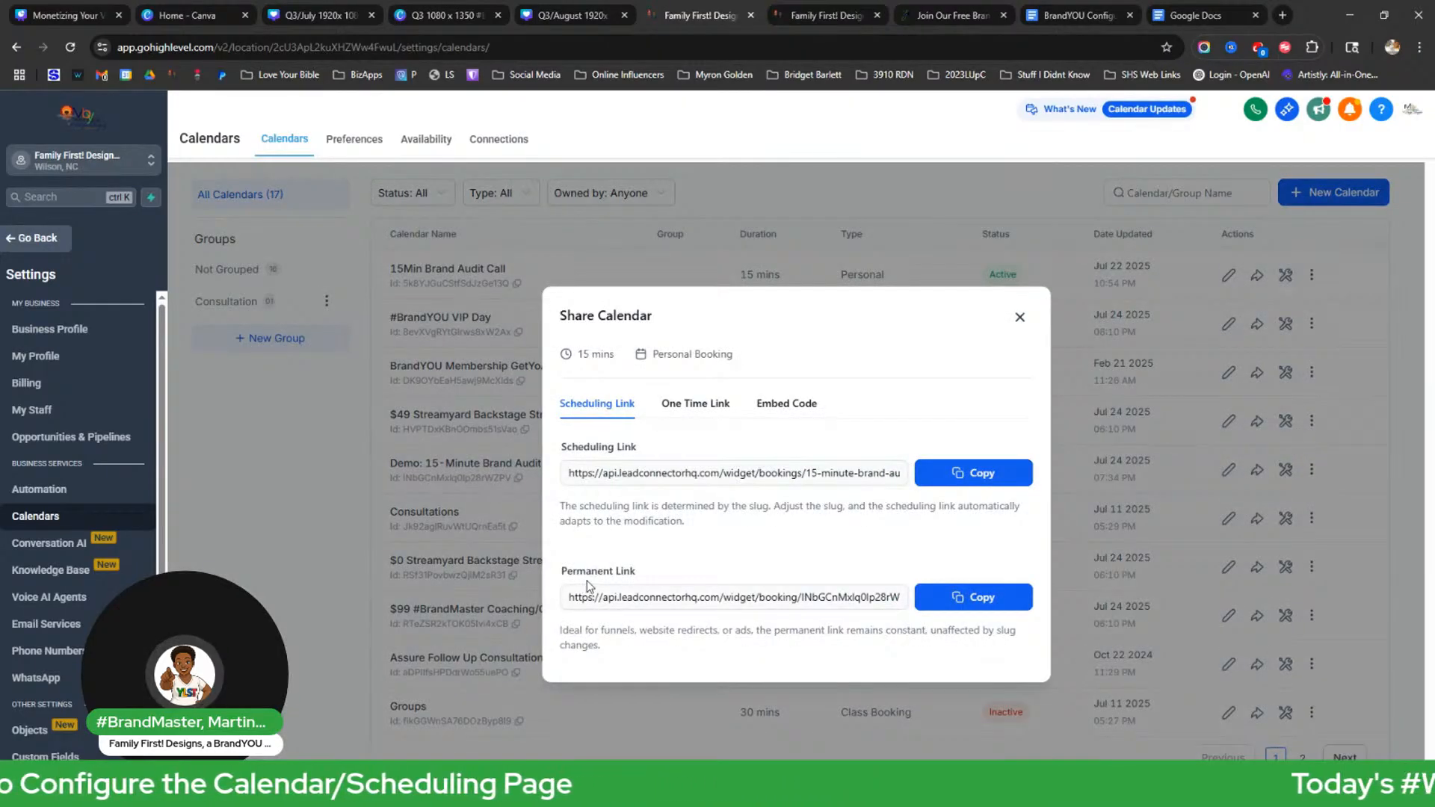
left_click(965, 604)
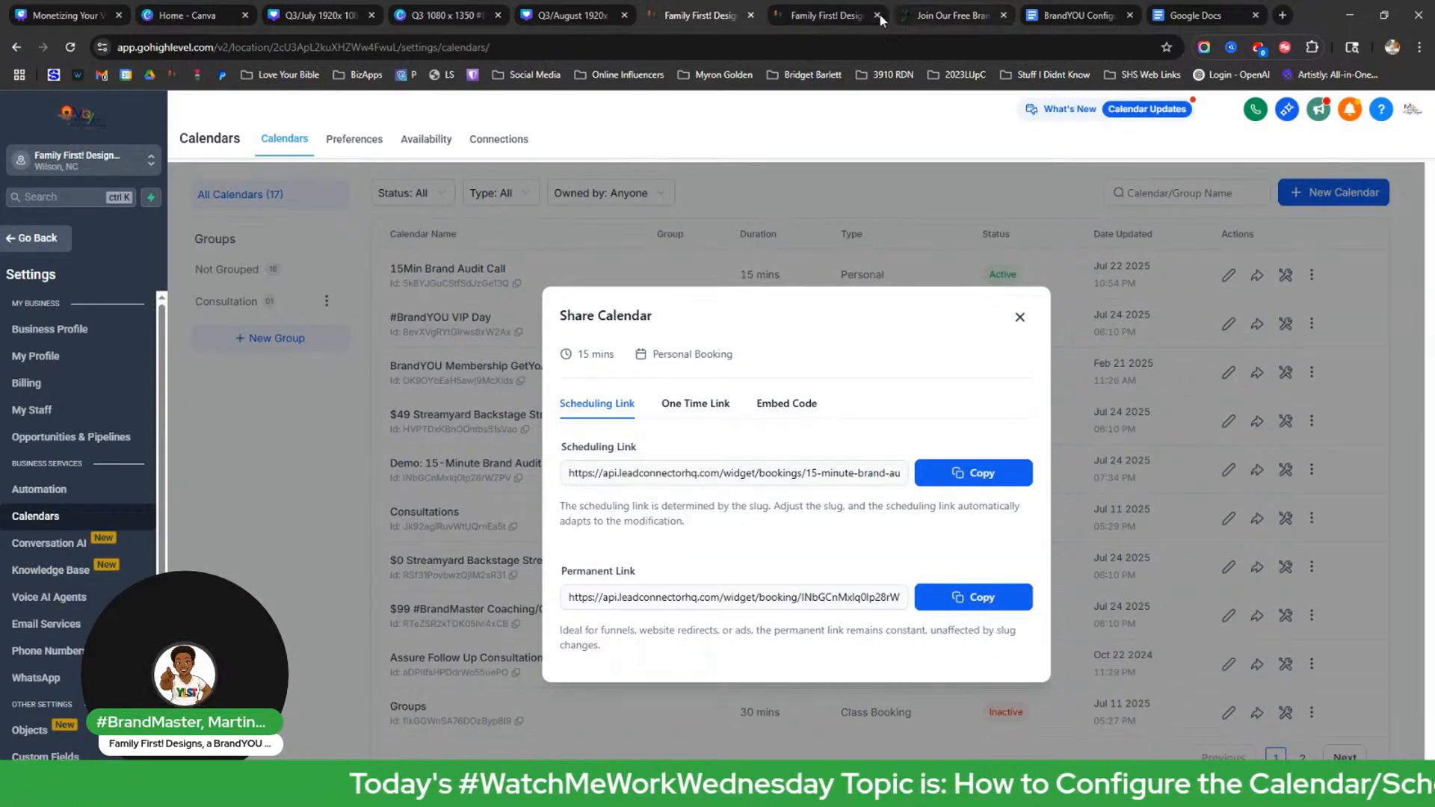
In the Google Docs checklist, add the plain line "Advanced settings to create a form alternative (optional):" without a checkbox below Availability.
left_click(1061, 14)
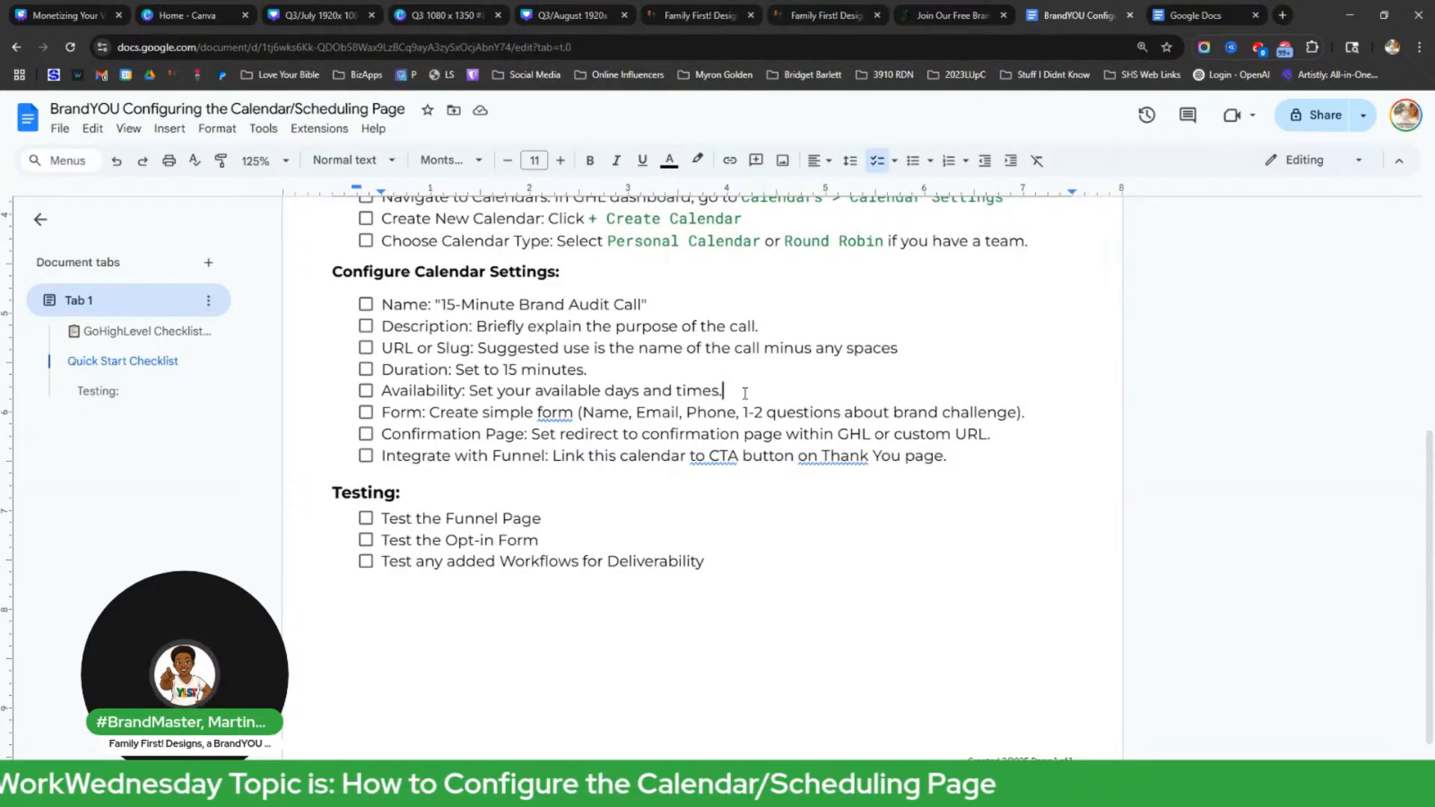
key("Return")
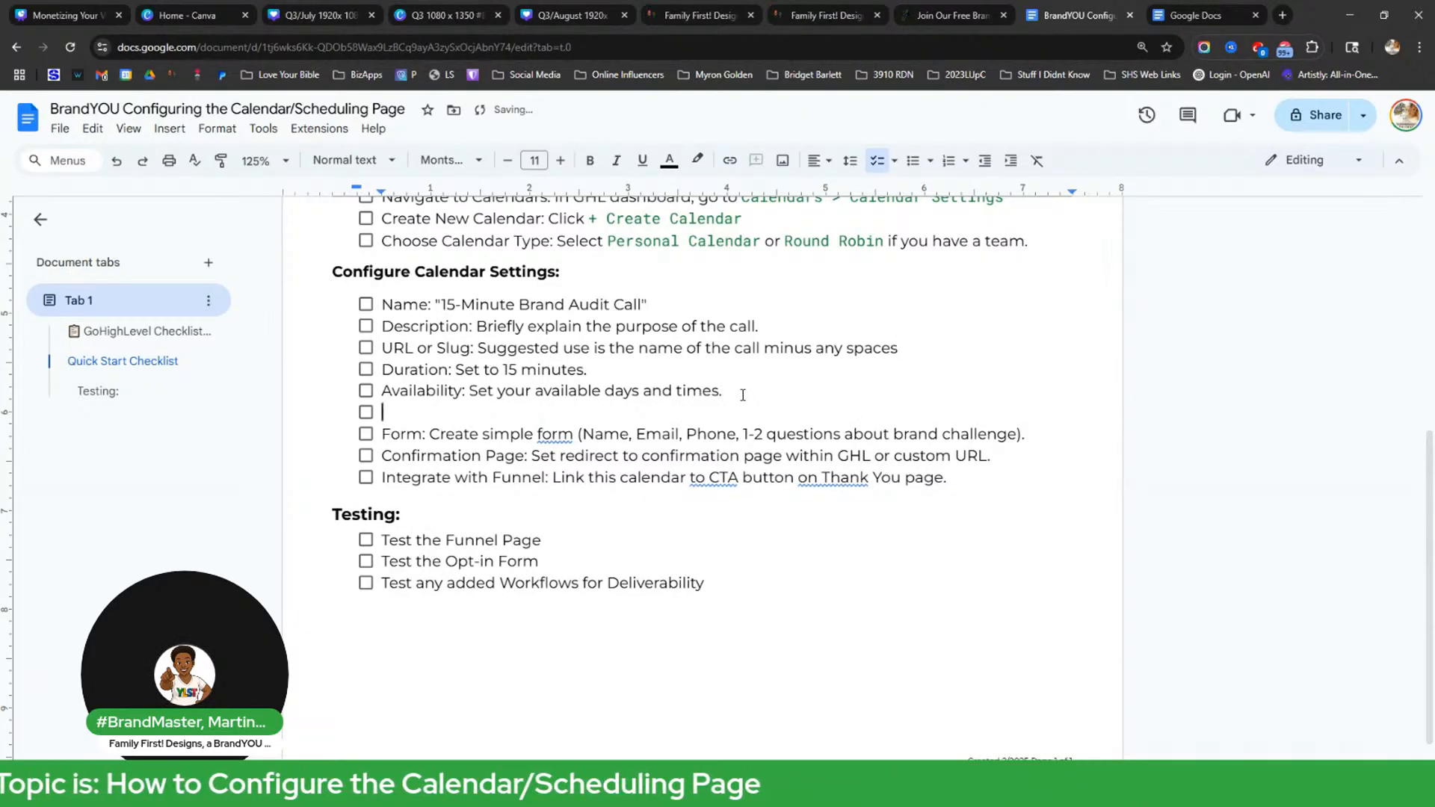
left_click(871, 164)
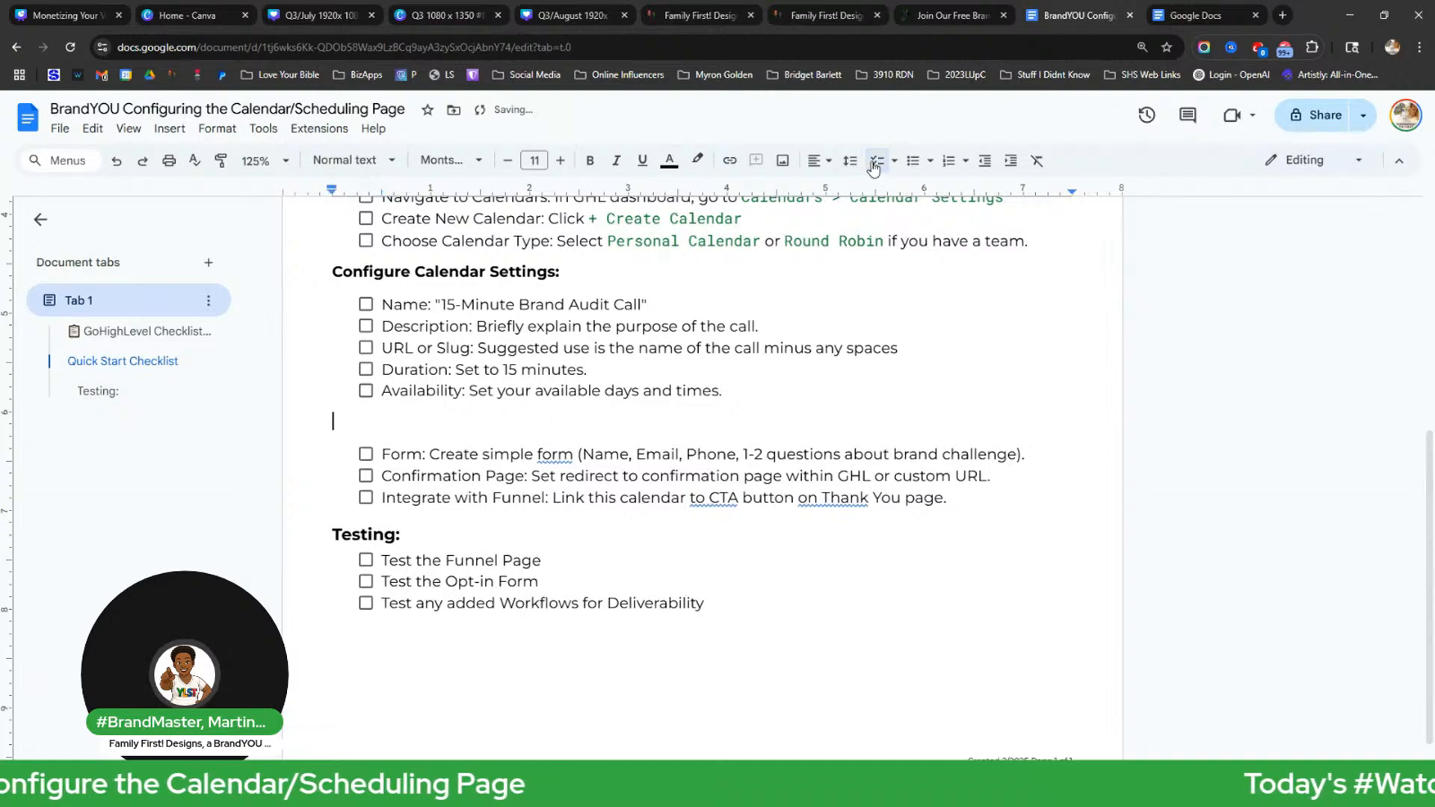
type("Advanc")
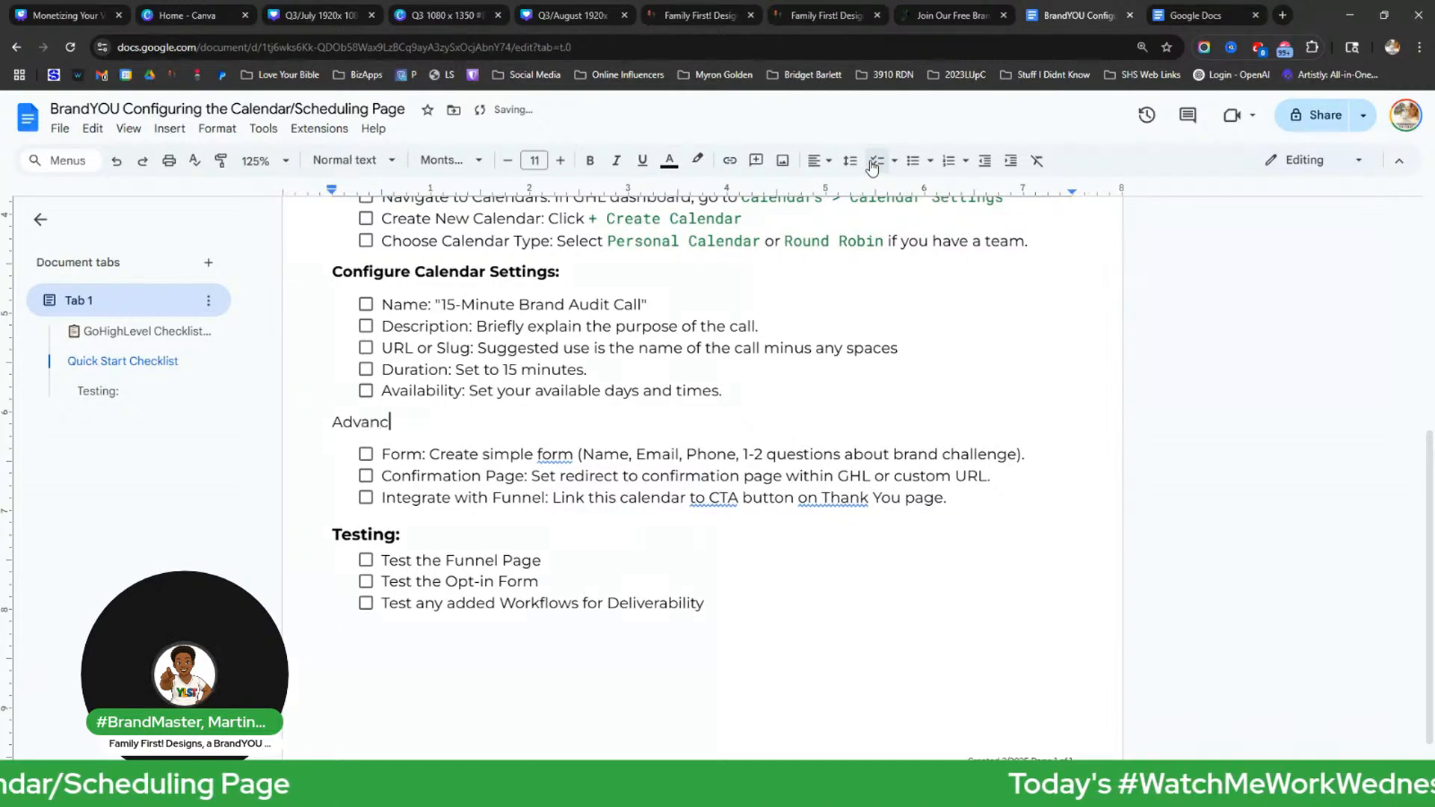
type("ed settings ")
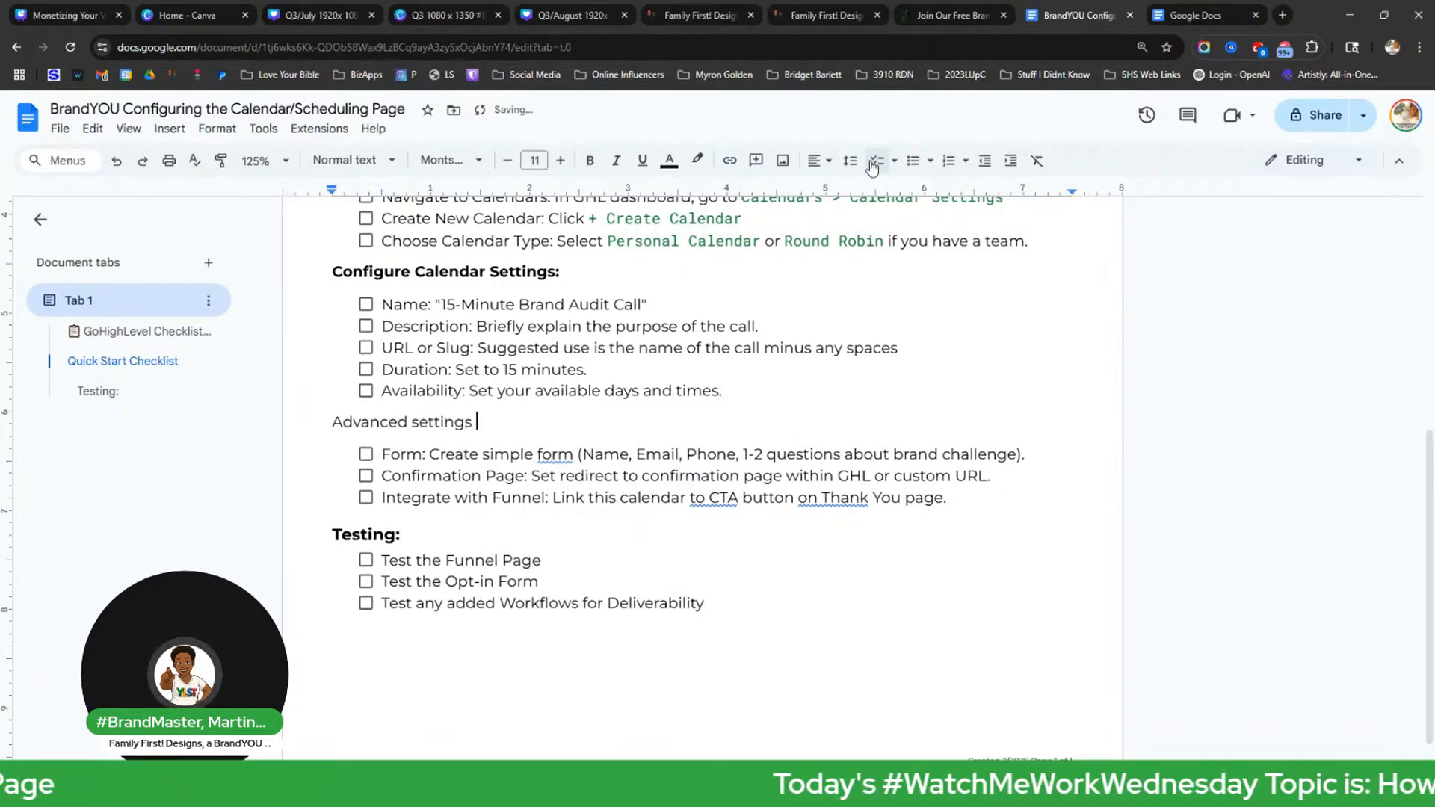
type("to creat")
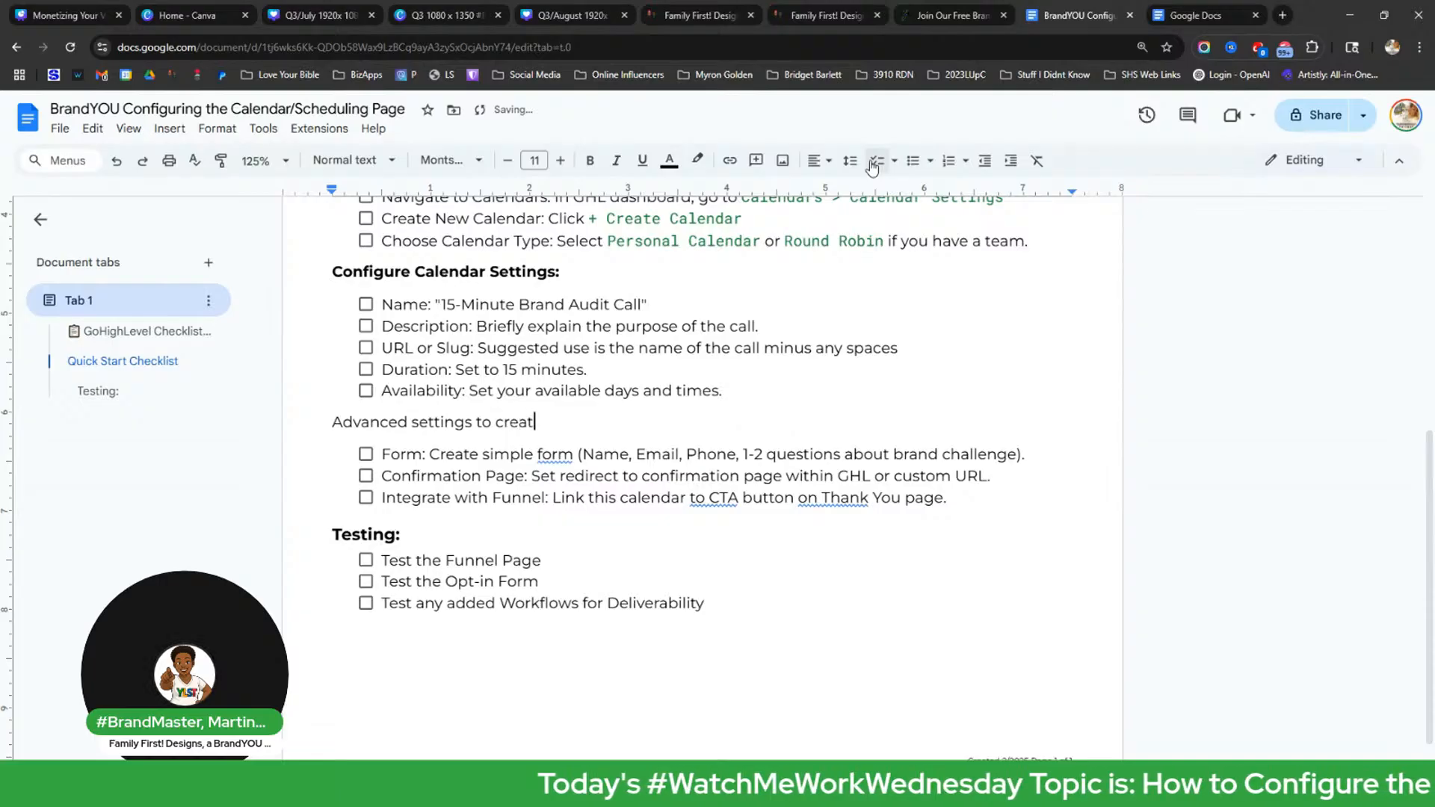
type("e a form alternative:")
key("BackSpace")
type("(optional")
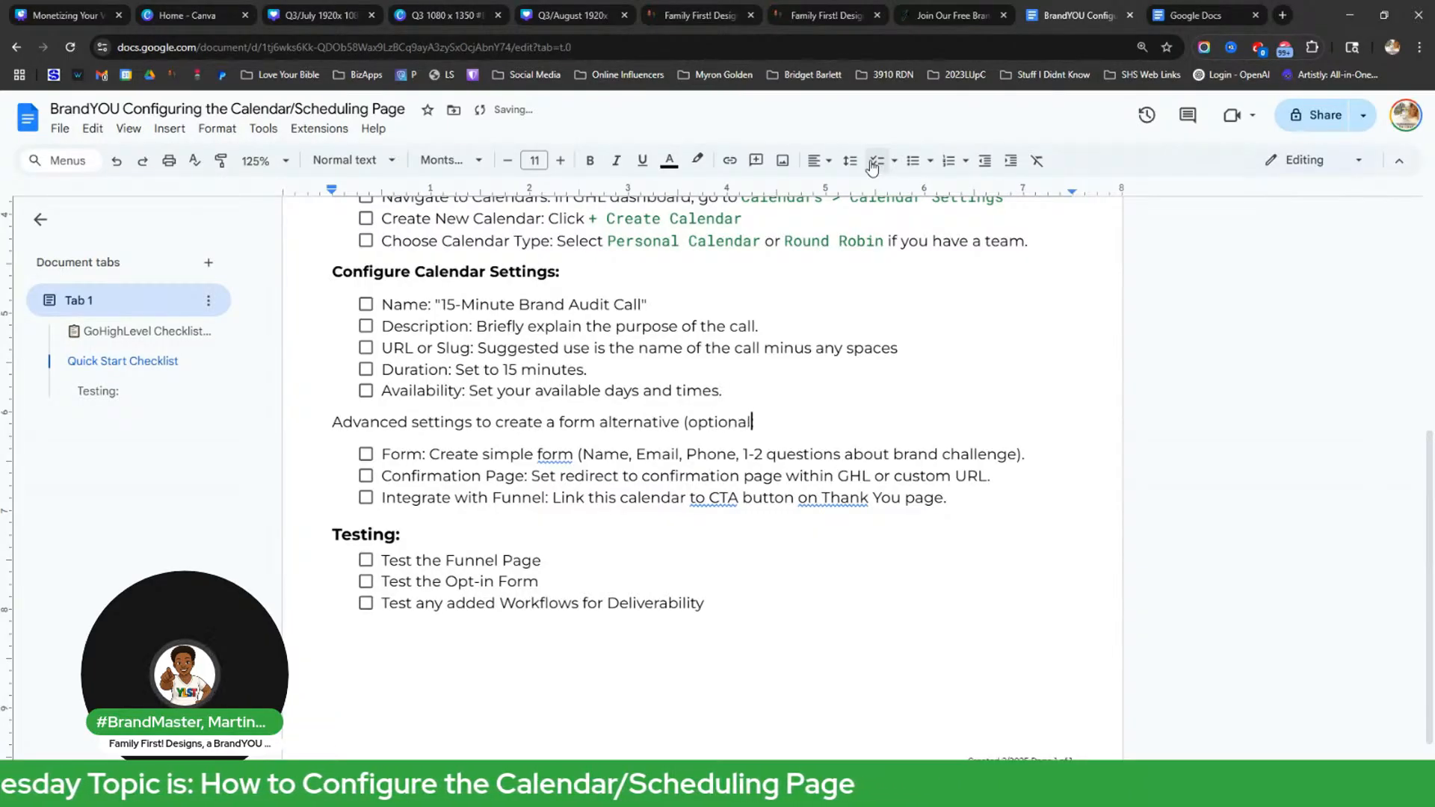
type(")")
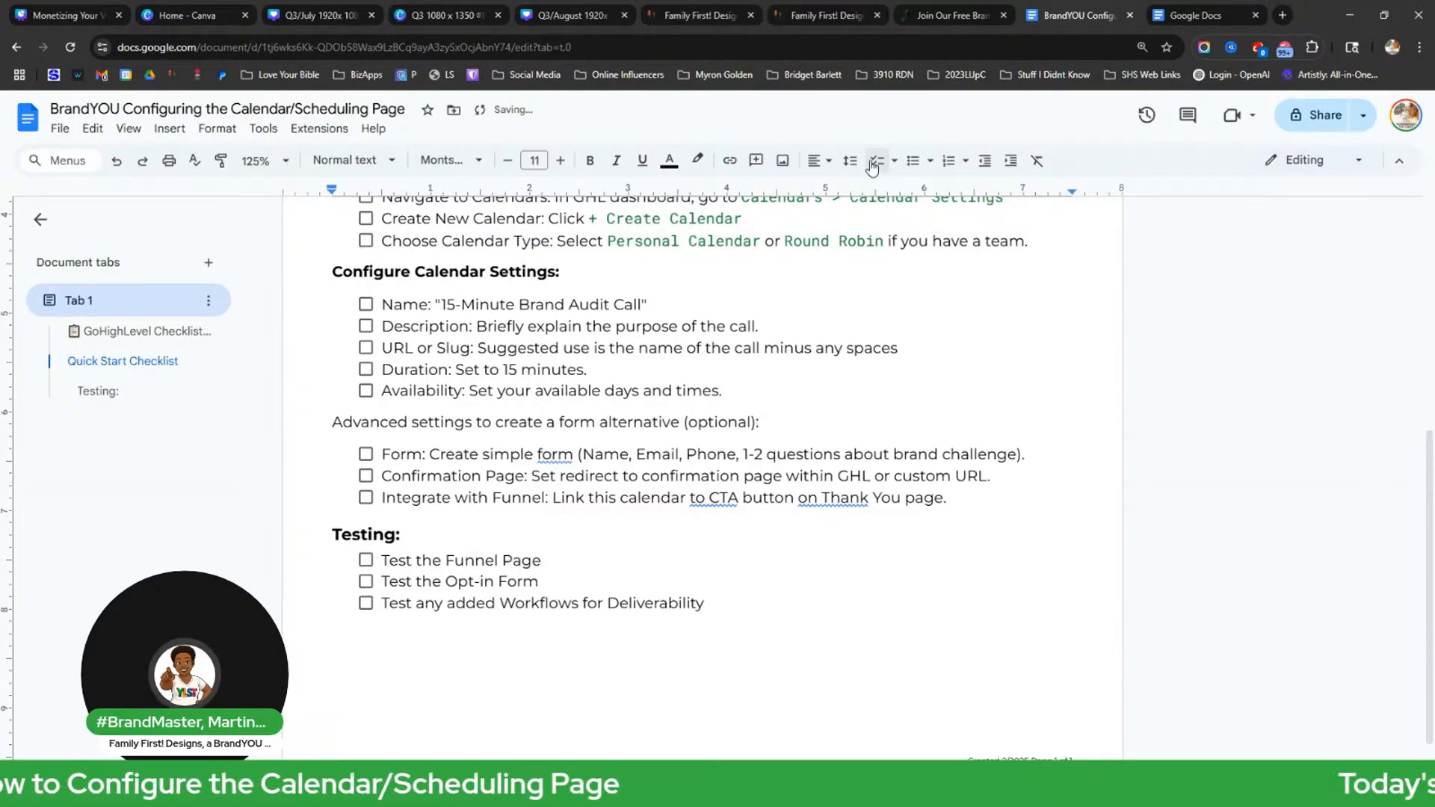
type(":")
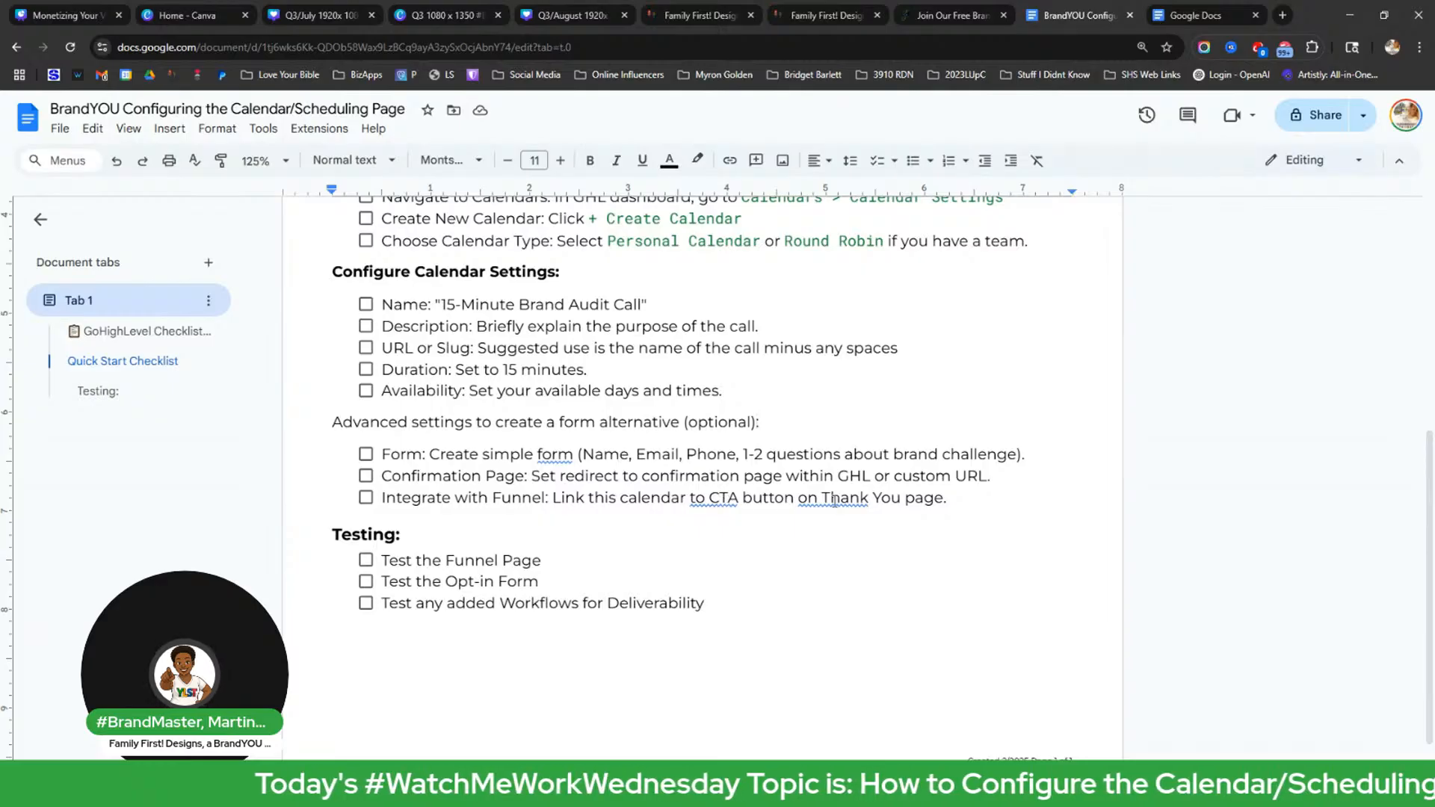
Move the "Integrate with Funnel" item directly below the Availability item and remove the empty checklist item left behind.
left_click_drag(953, 499, 385, 508)
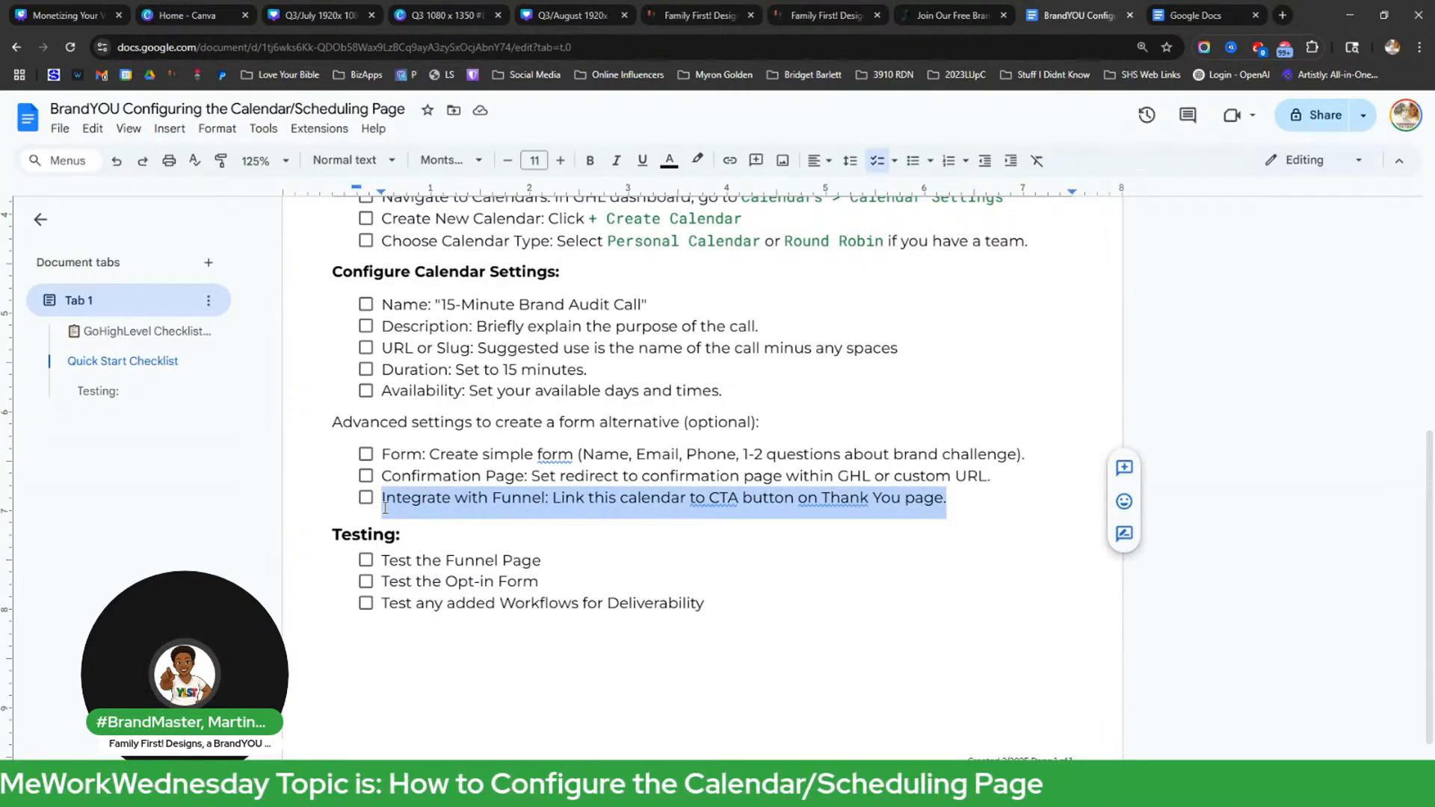
key("BackSpace")
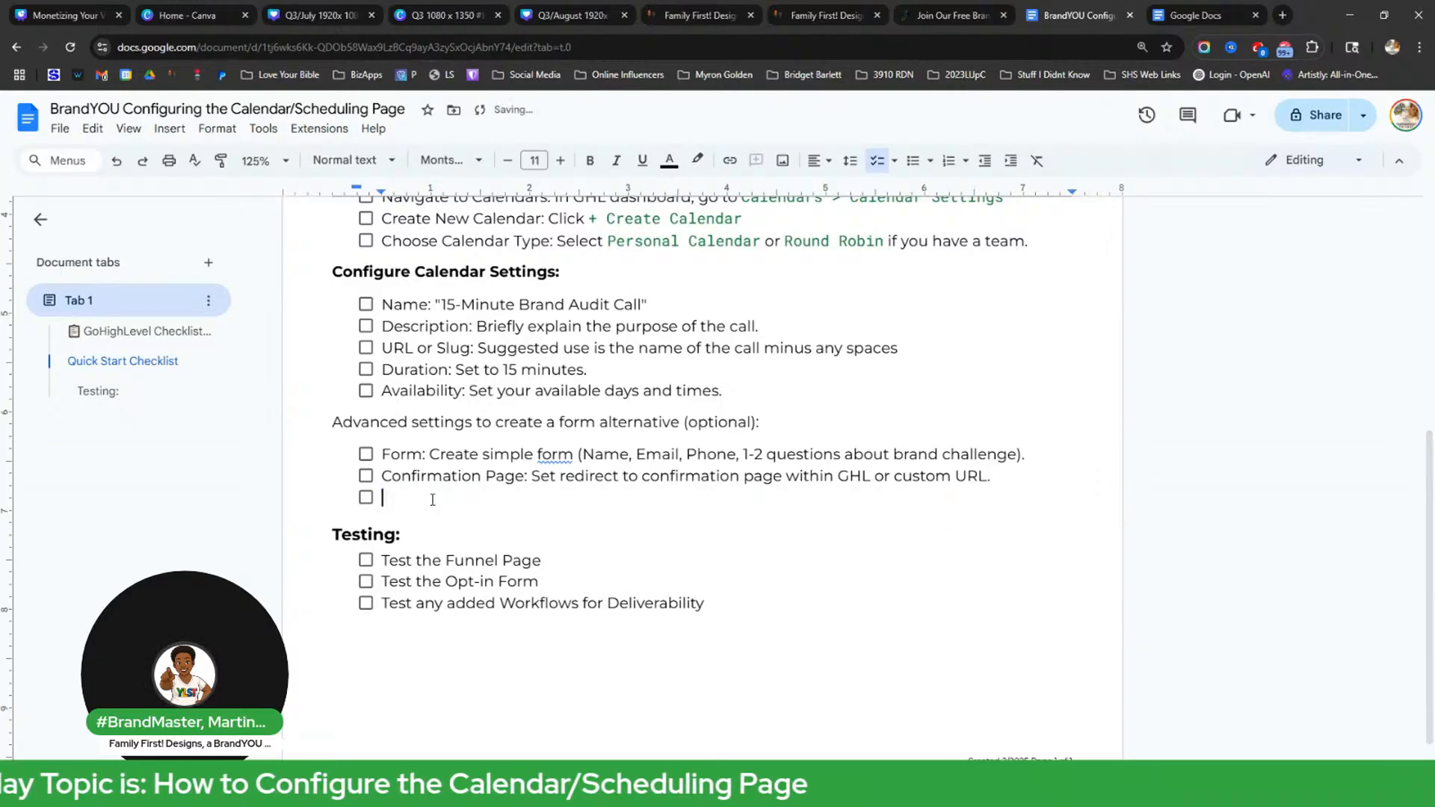
double_click(744, 390)
key("Return")
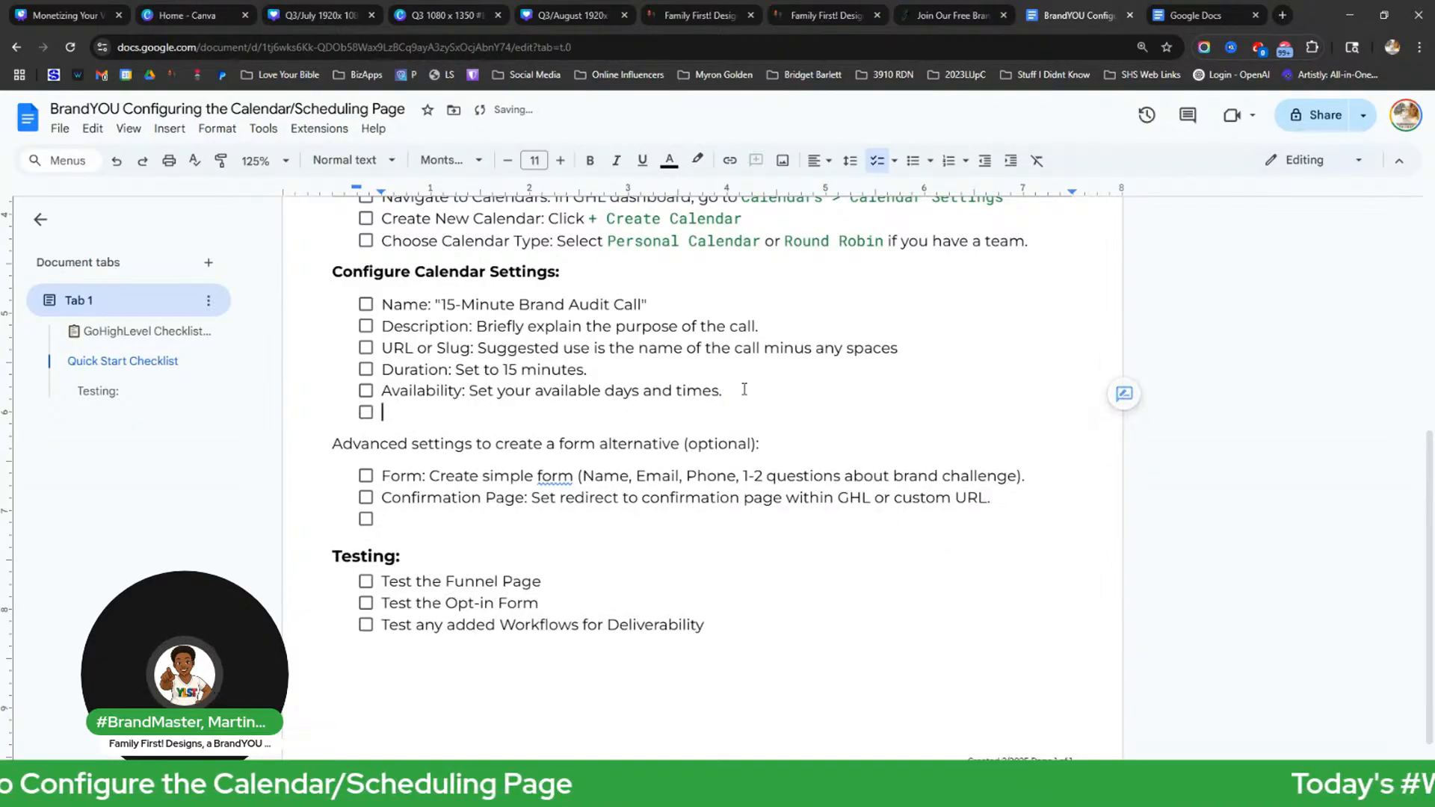
key("ctrl+v")
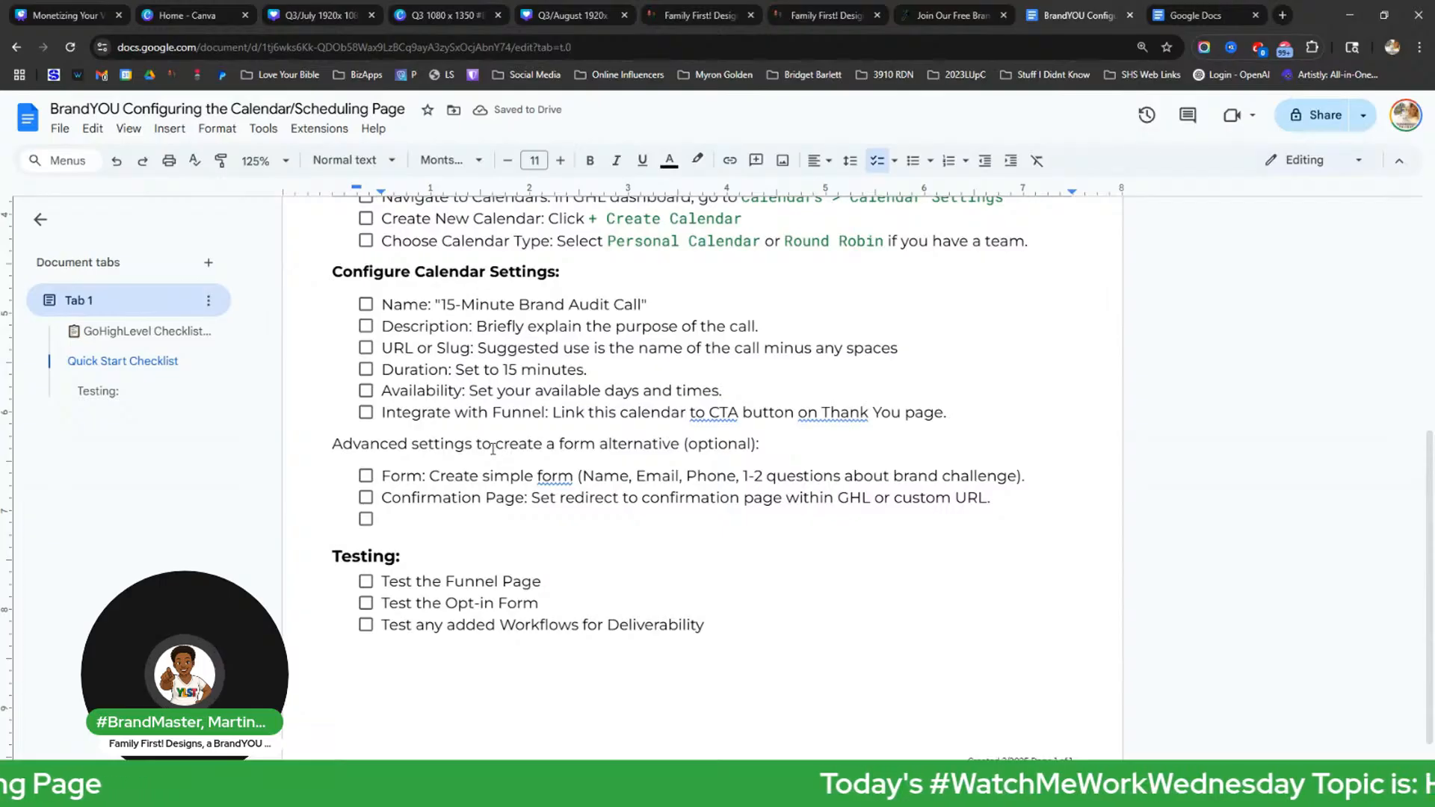
left_click(399, 516)
key("BackSpace")
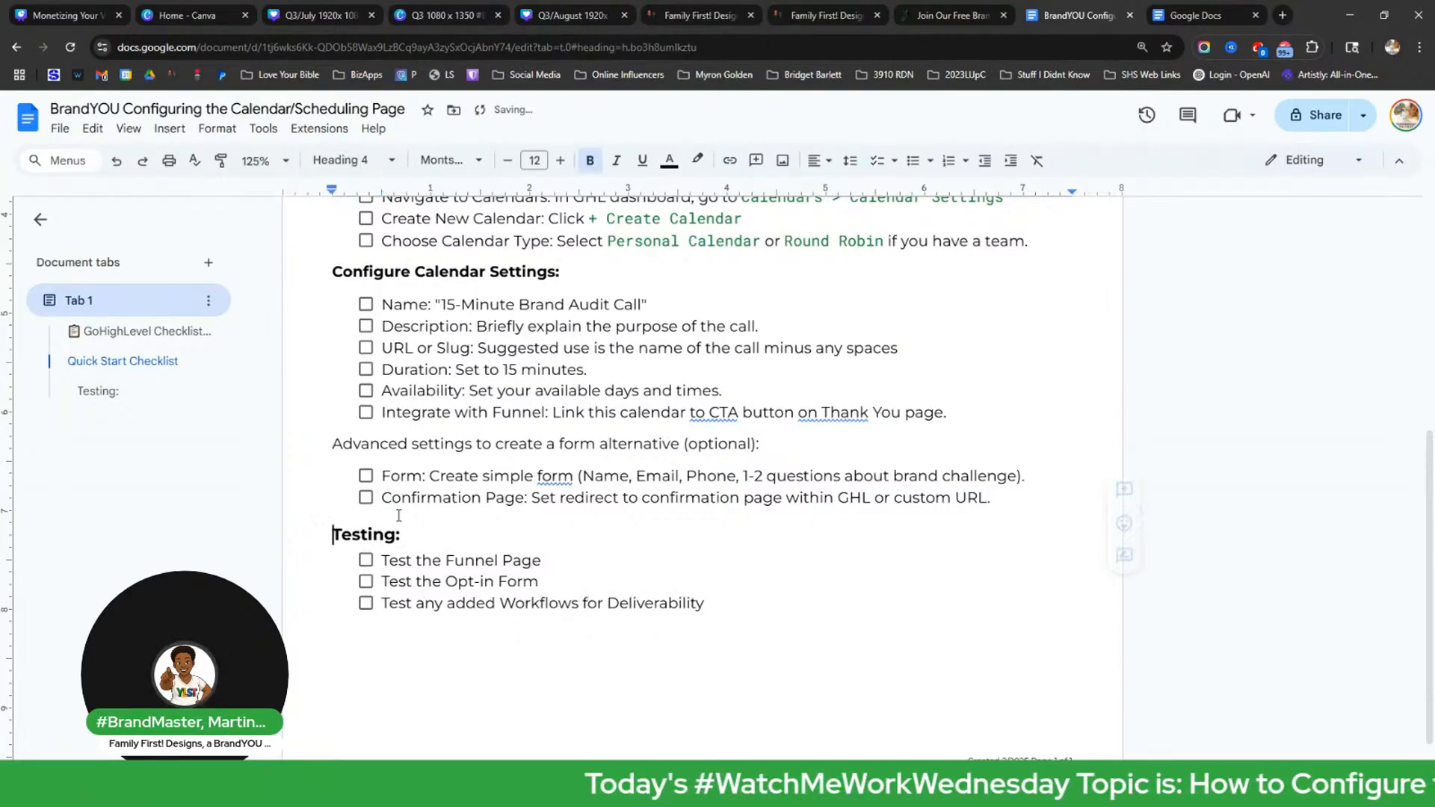
Extend the "Integrate with Funnel" item's ending with "or within the workflow sequence (i.e. the follow-up receipt process).".
left_click(704, 413)
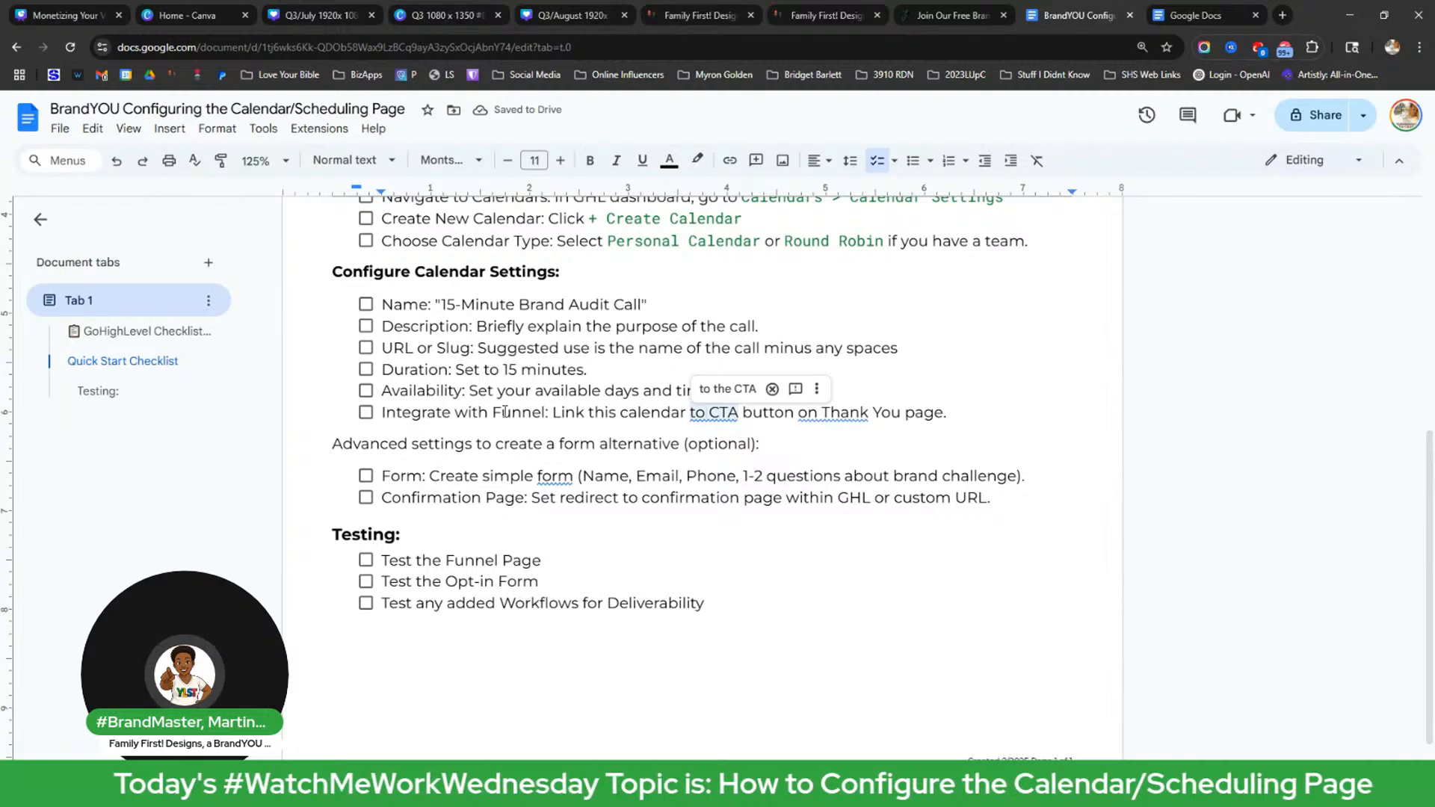
left_click_drag(566, 413, 662, 414)
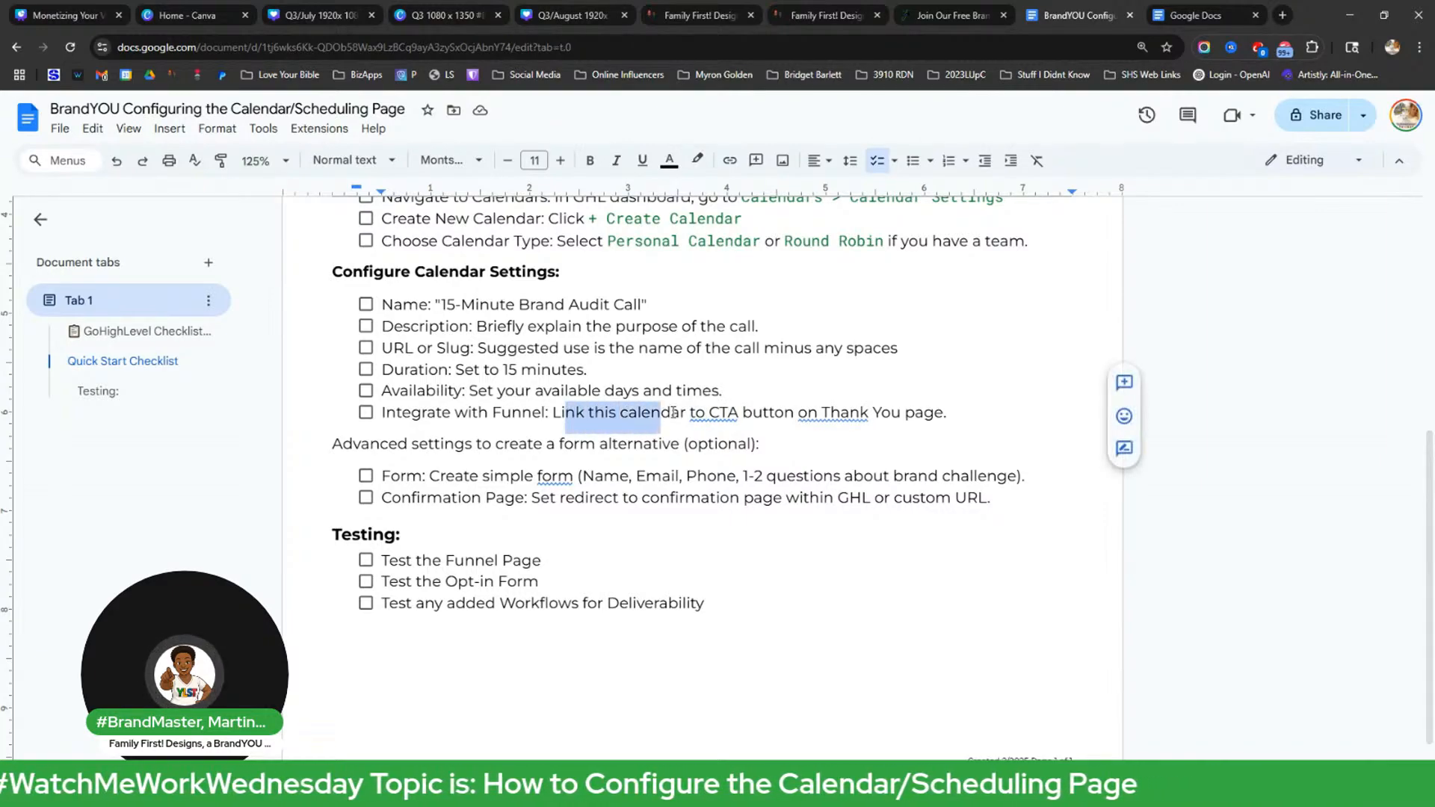
left_click(795, 413)
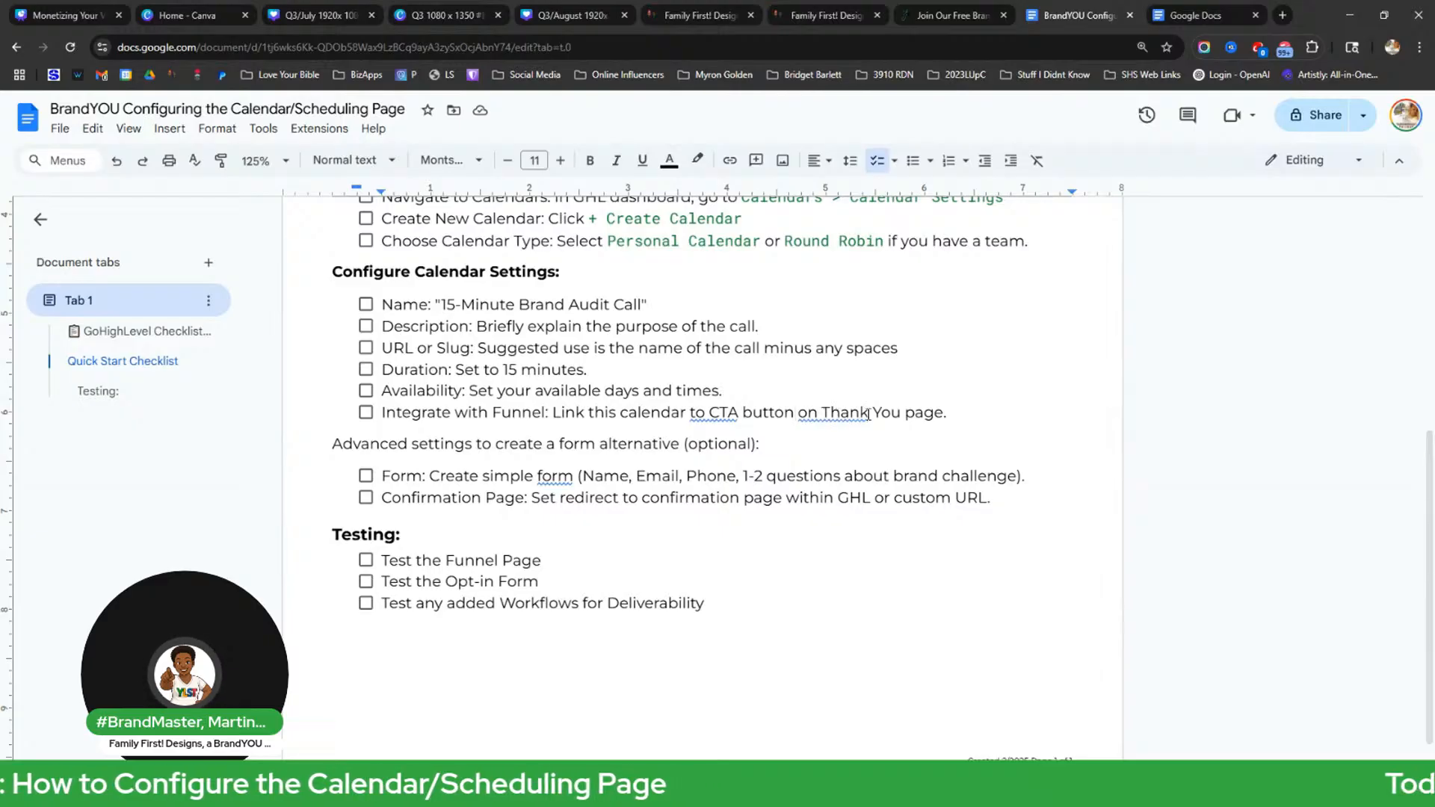
left_click(945, 413)
key("BackSpace")
type("or ")
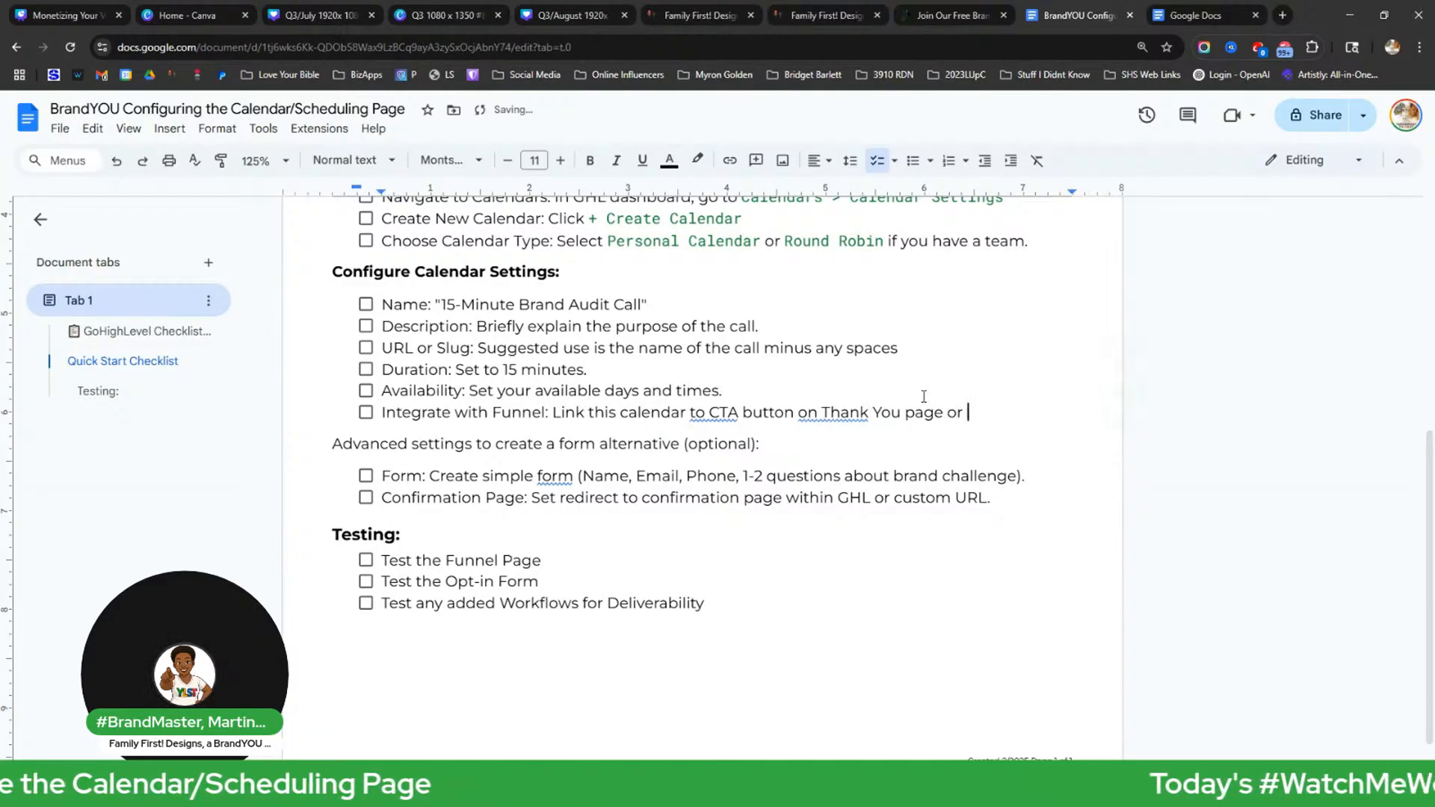
type("within the ")
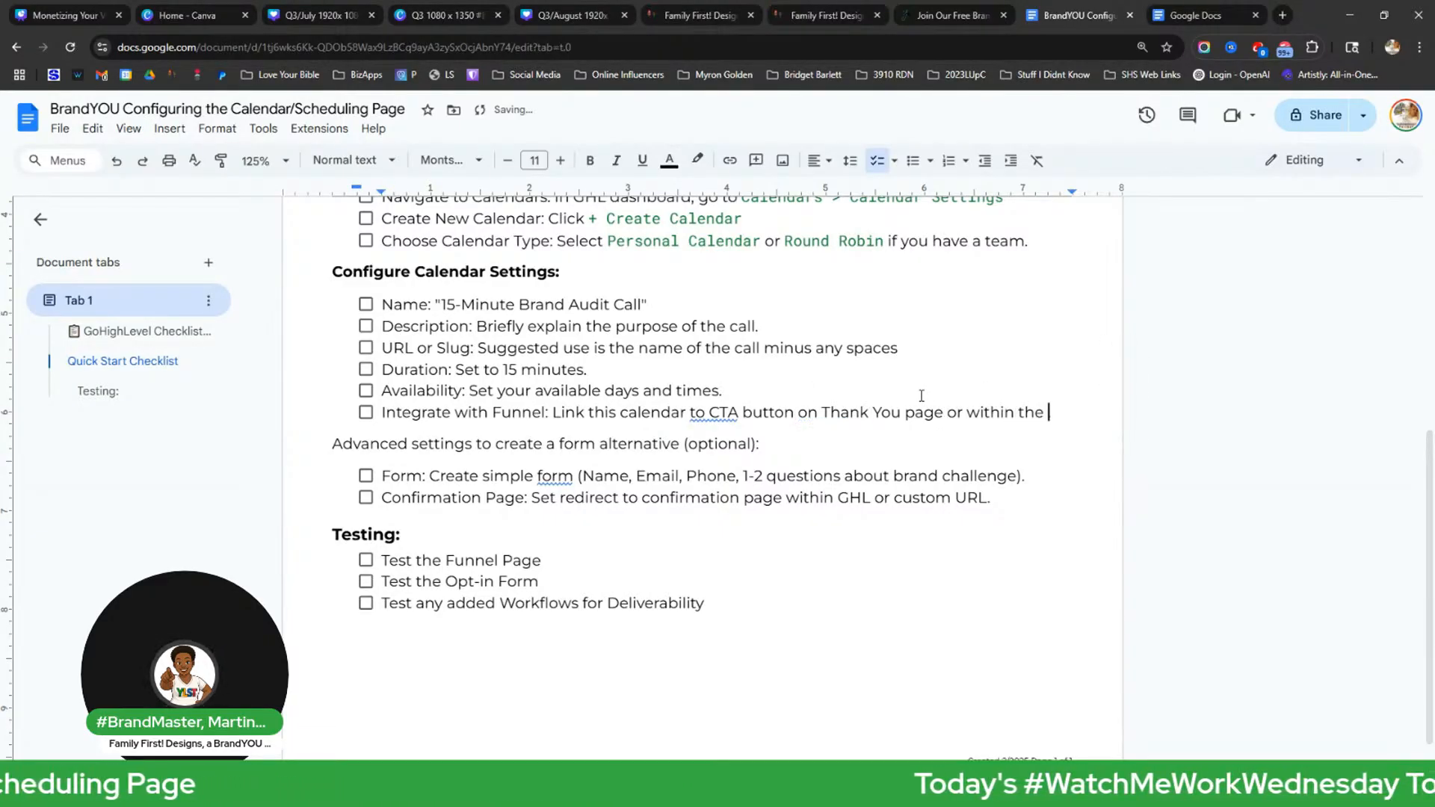
type("workflow se")
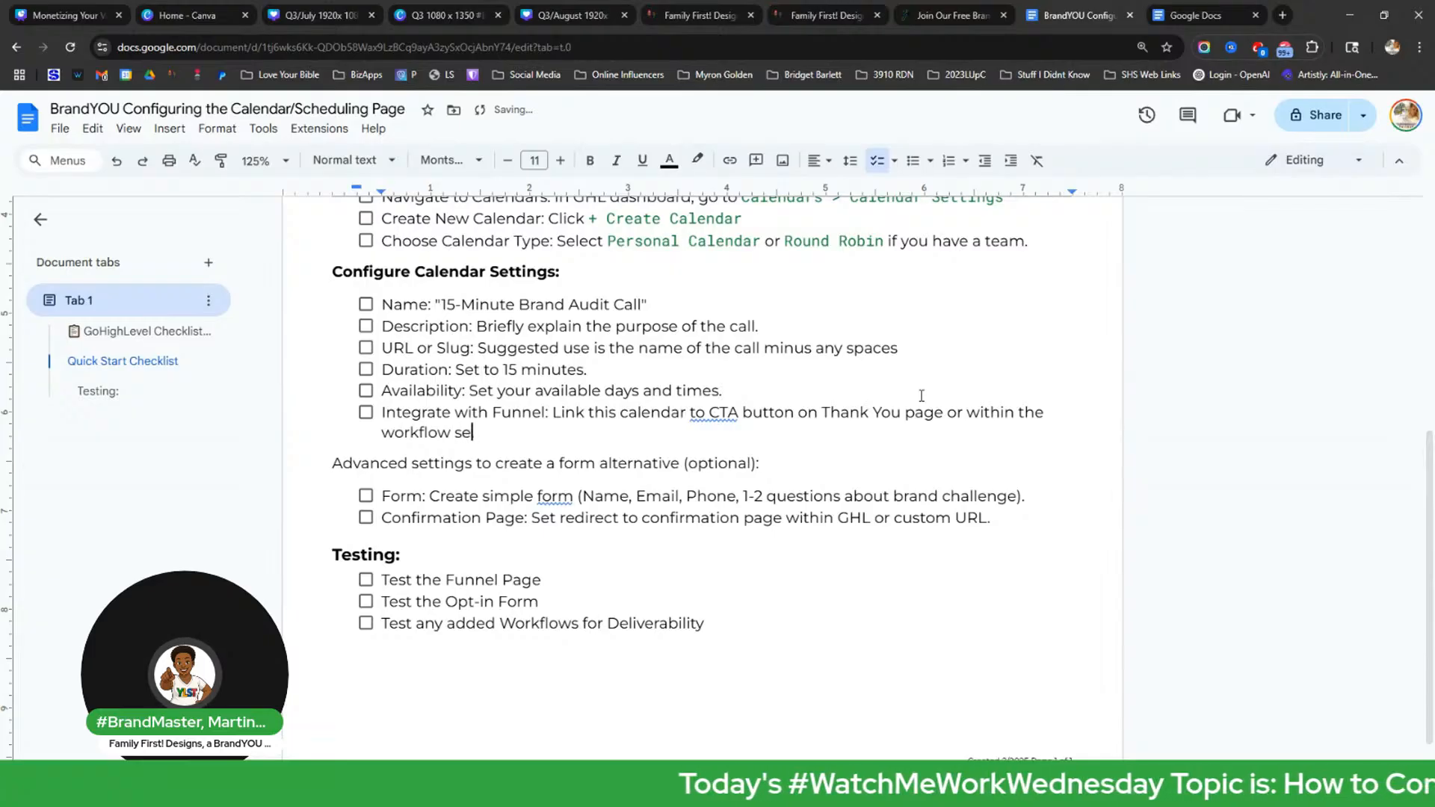
type("quence (")
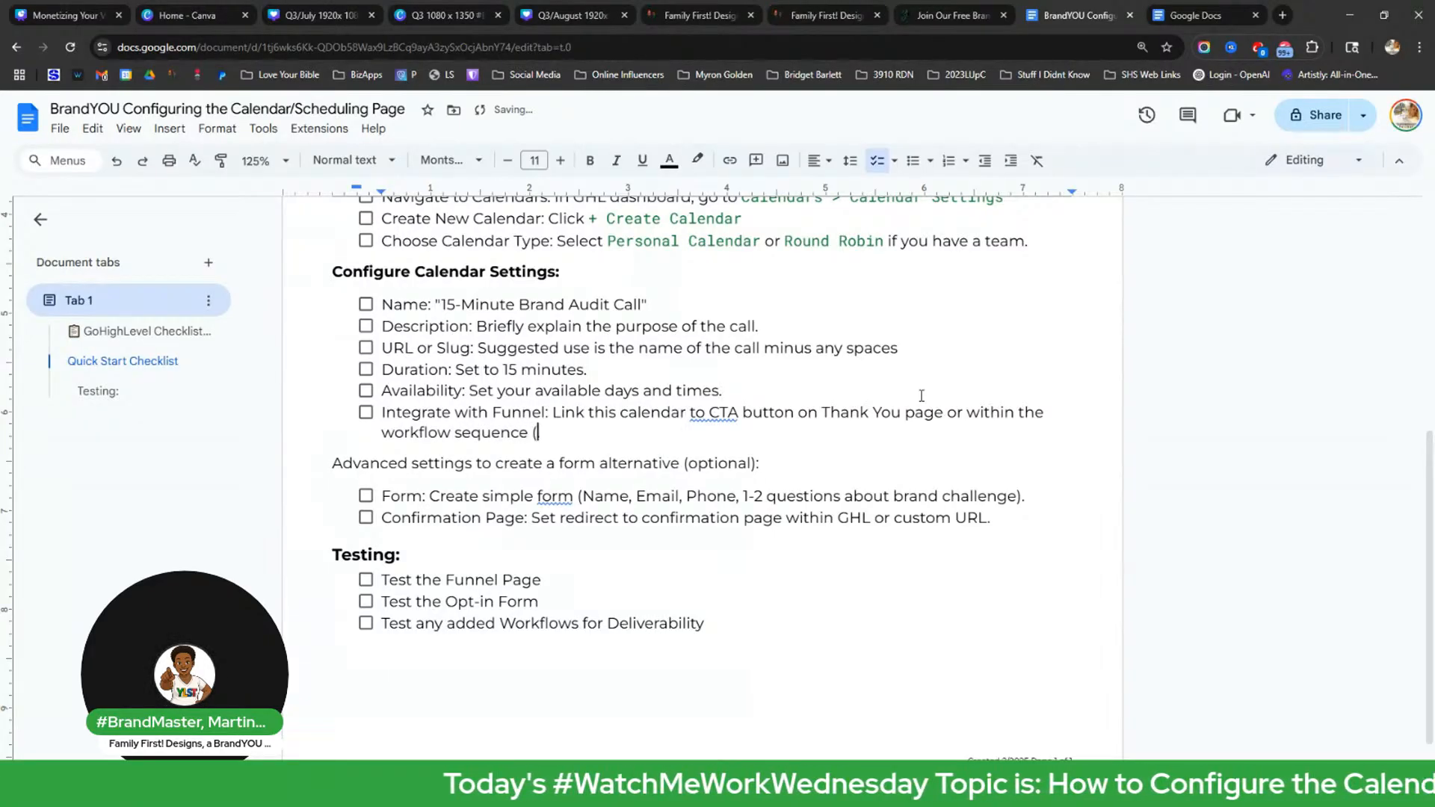
type("i.e. the foll")
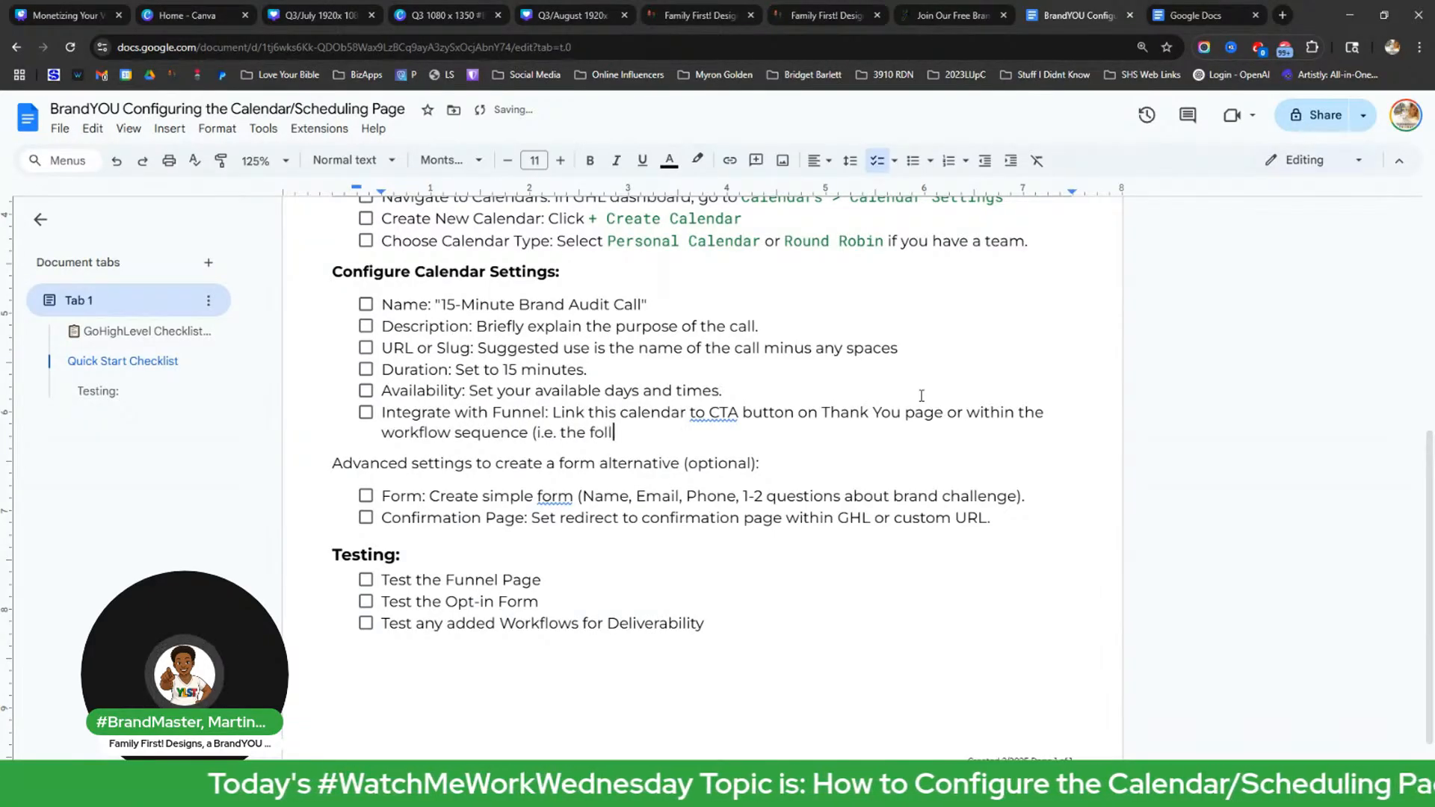
type("owup rec")
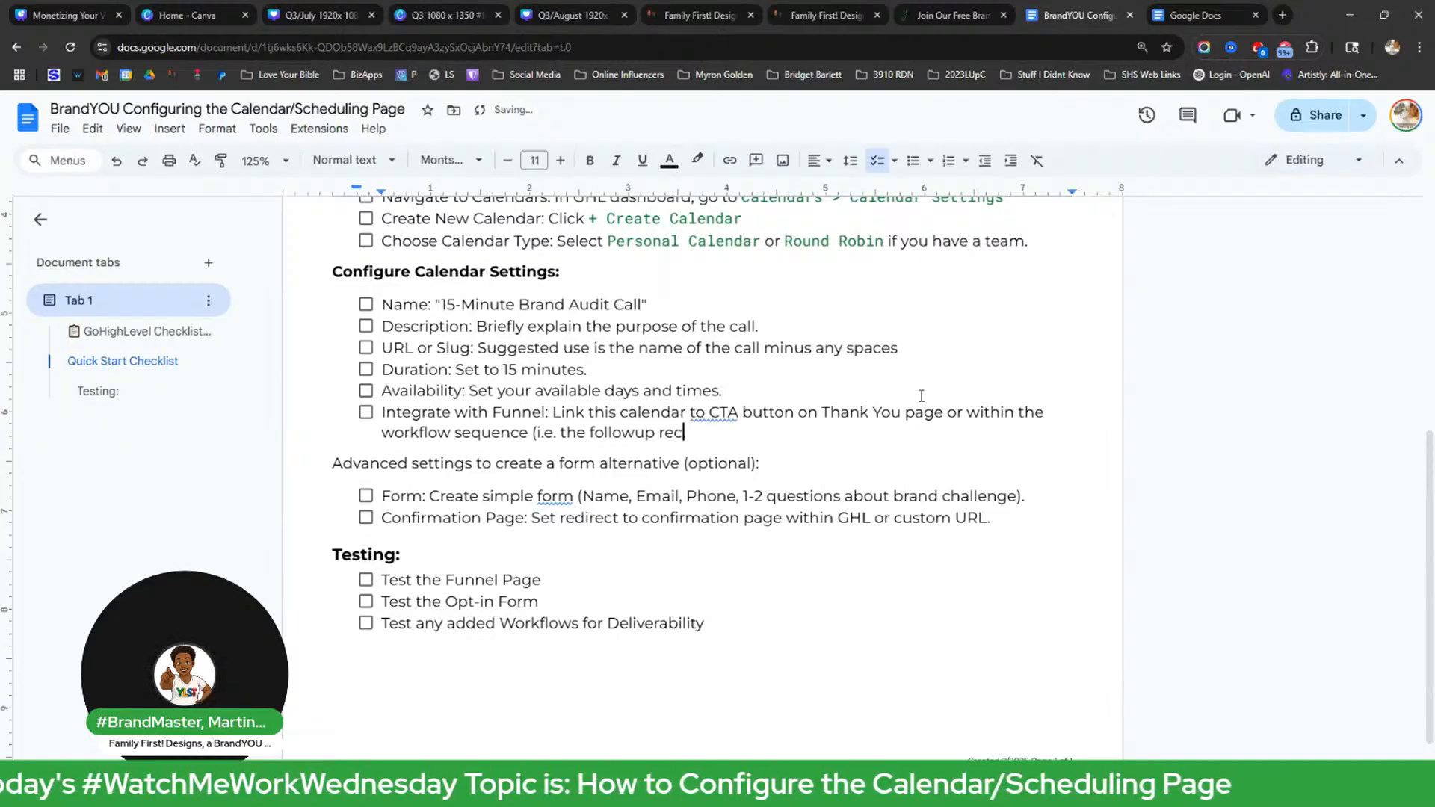
type("eipt pr")
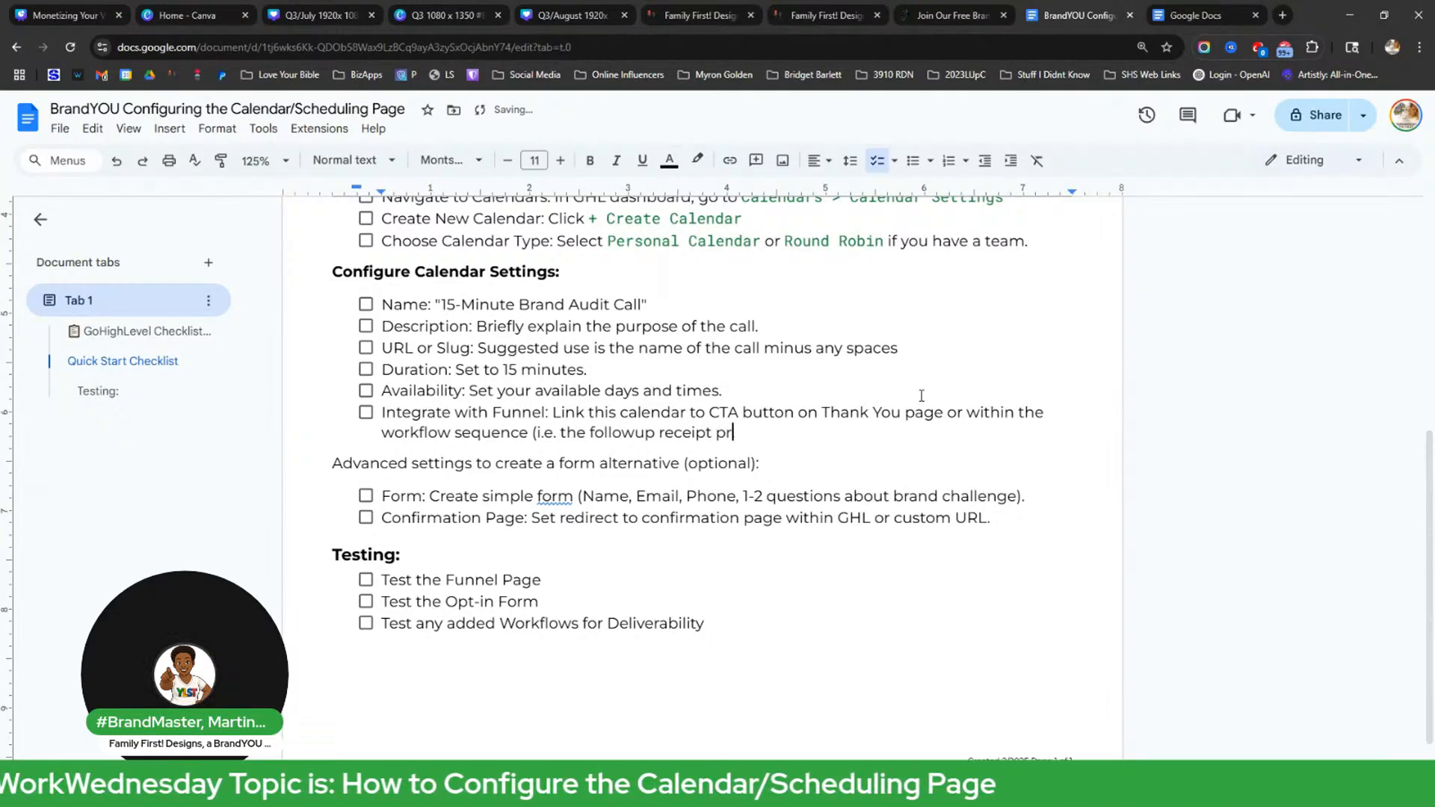
type("ocess).")
left_click(634, 434)
type("-")
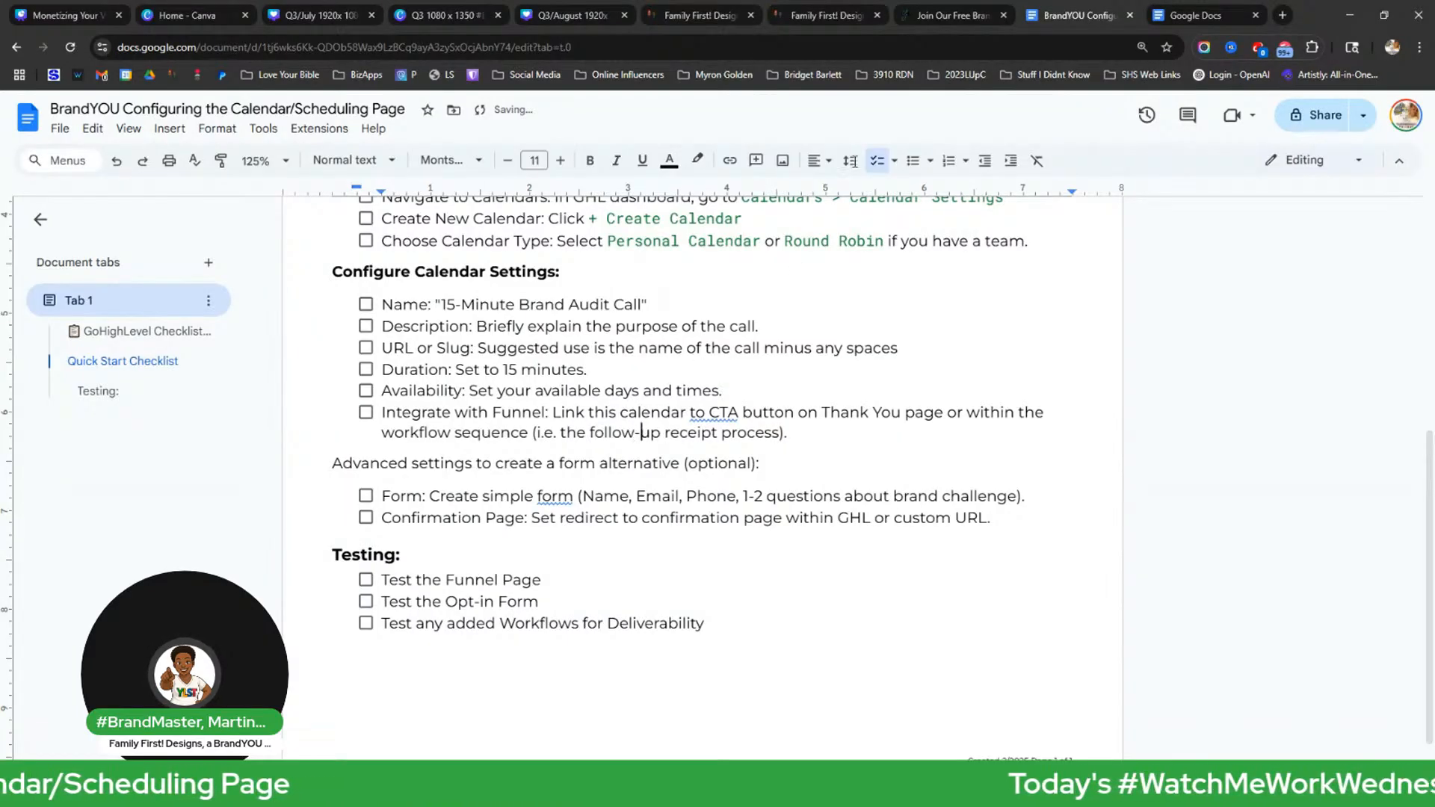
Open the brand "Fix It" kit opt-in page in a new tab and fill in the form's contact fields.
left_click(1282, 17)
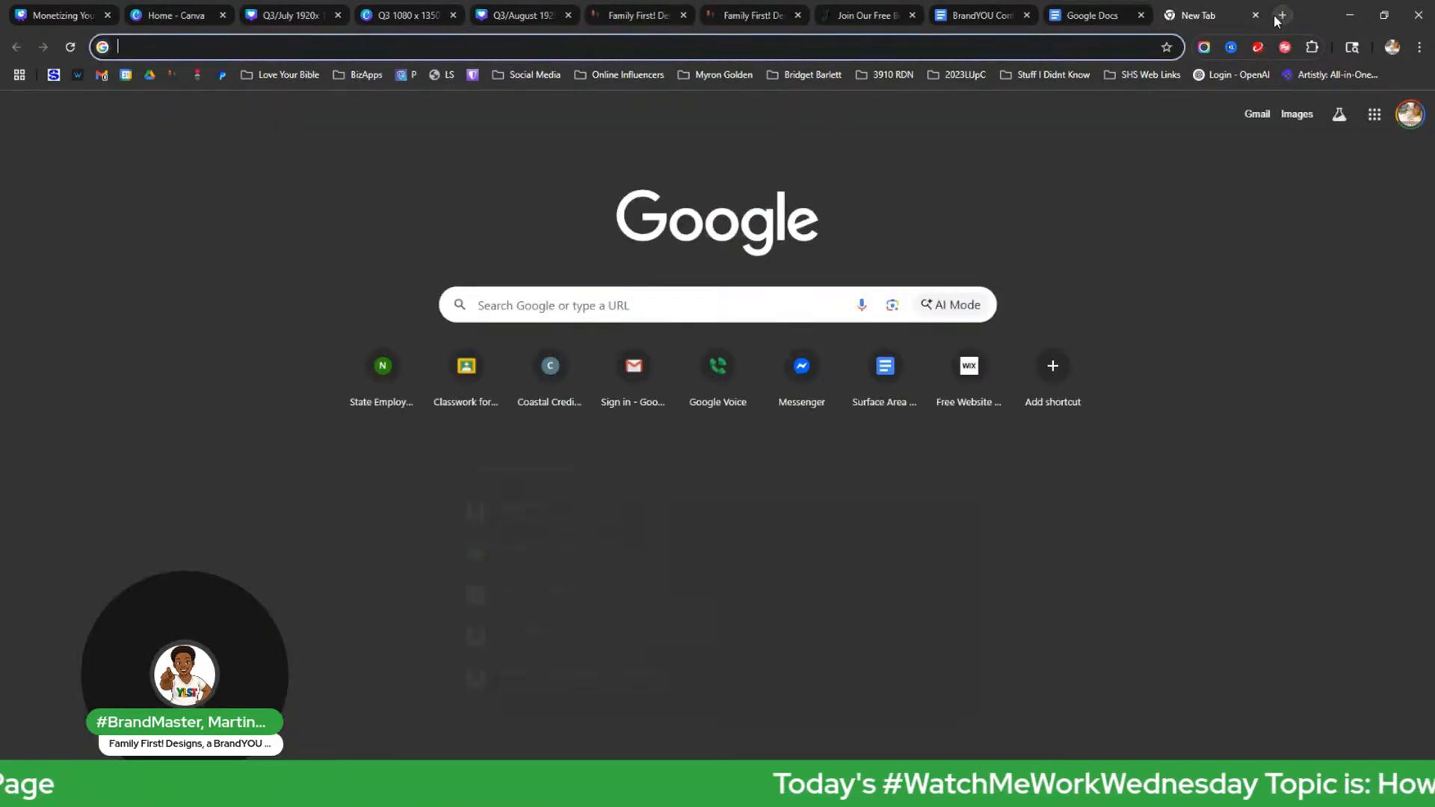
type("brand")
key("Return")
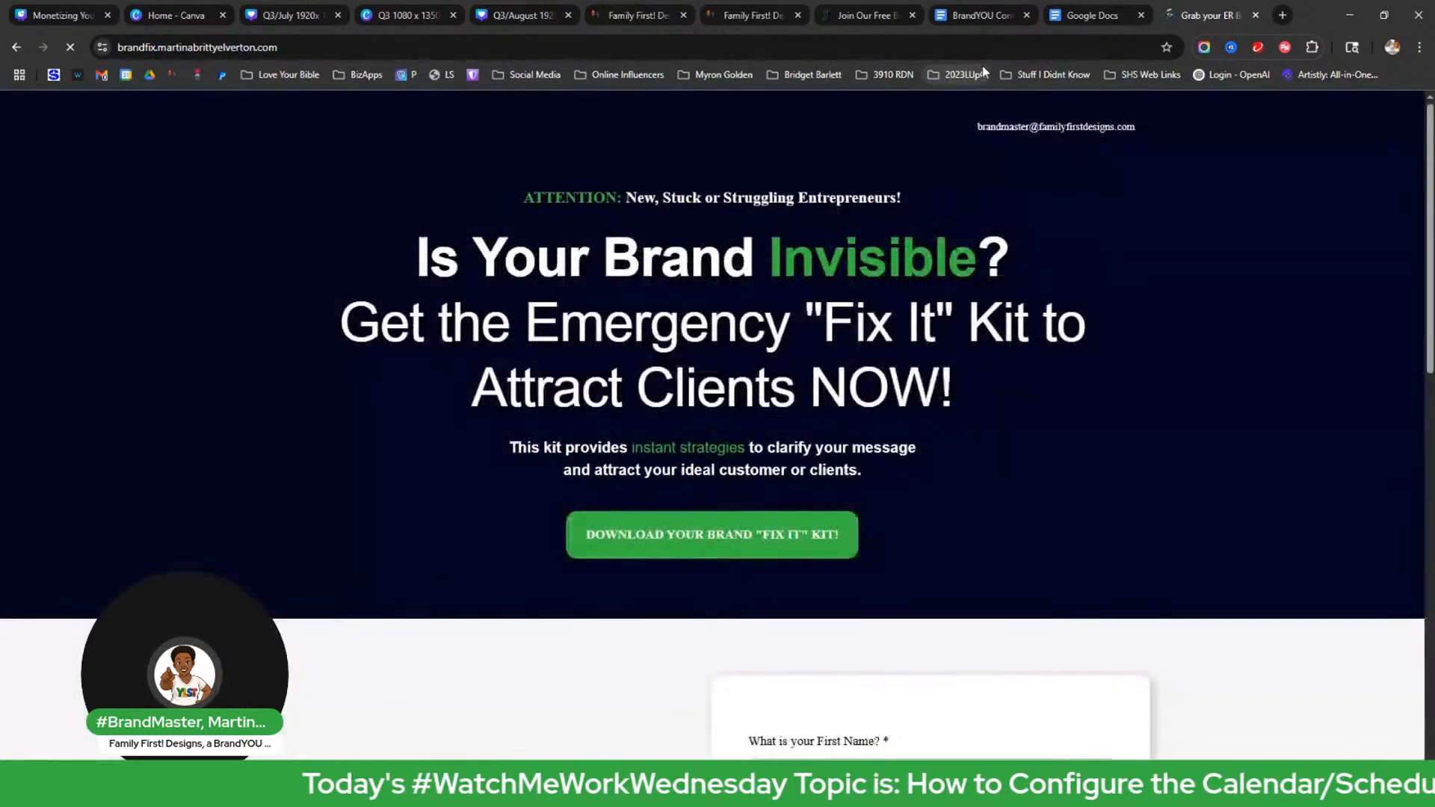
scroll(1060, 161, "down", 5)
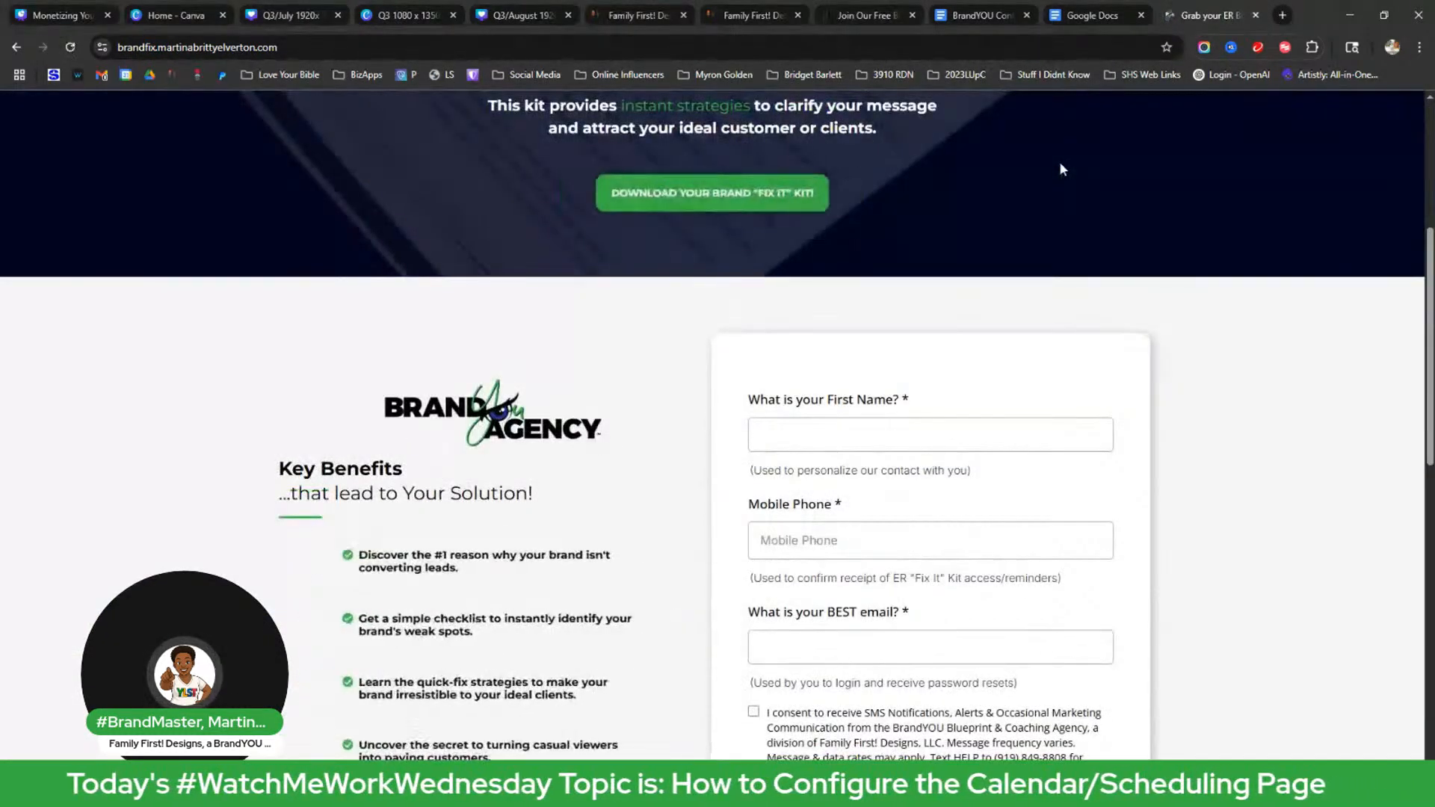
left_click(834, 435)
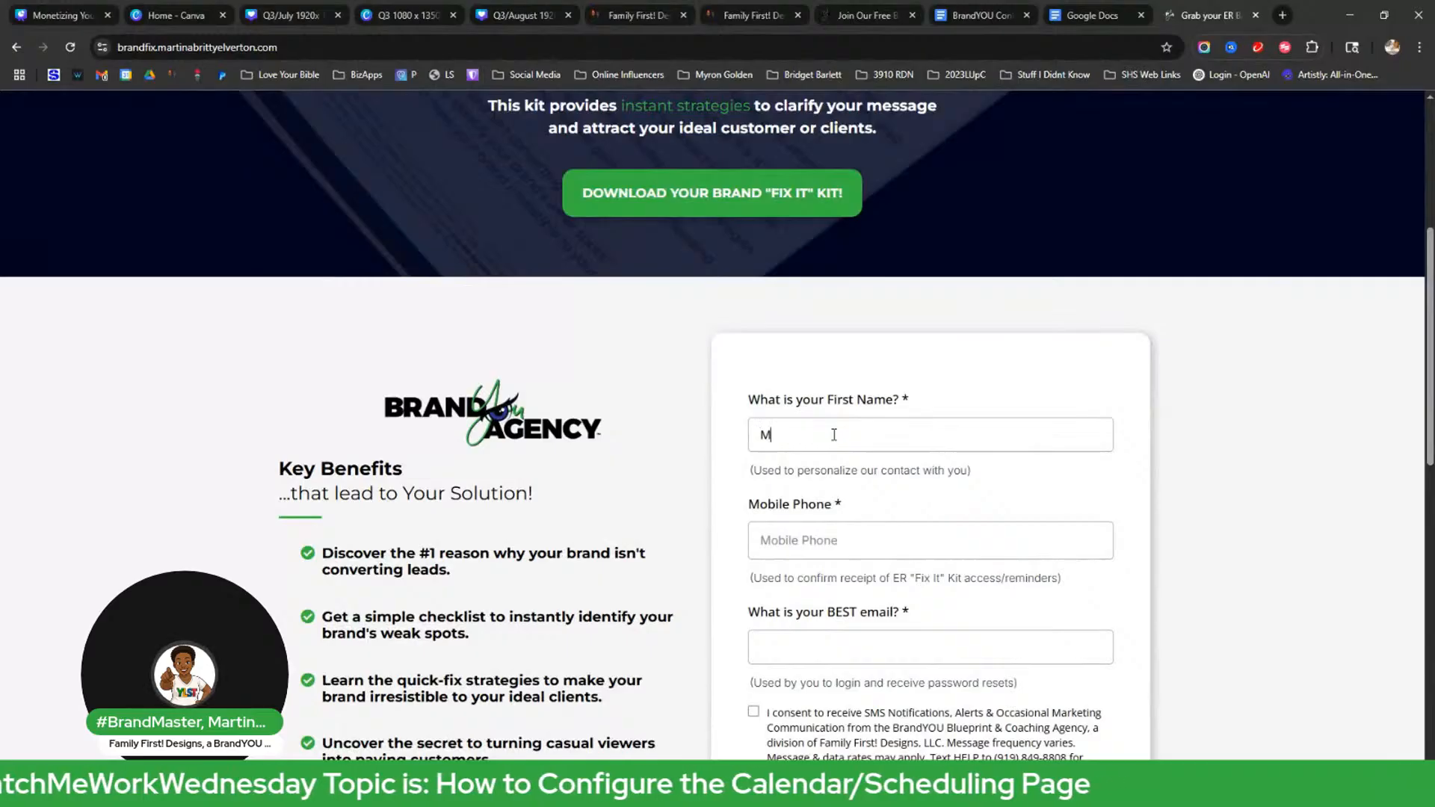
type("Martinaartina")
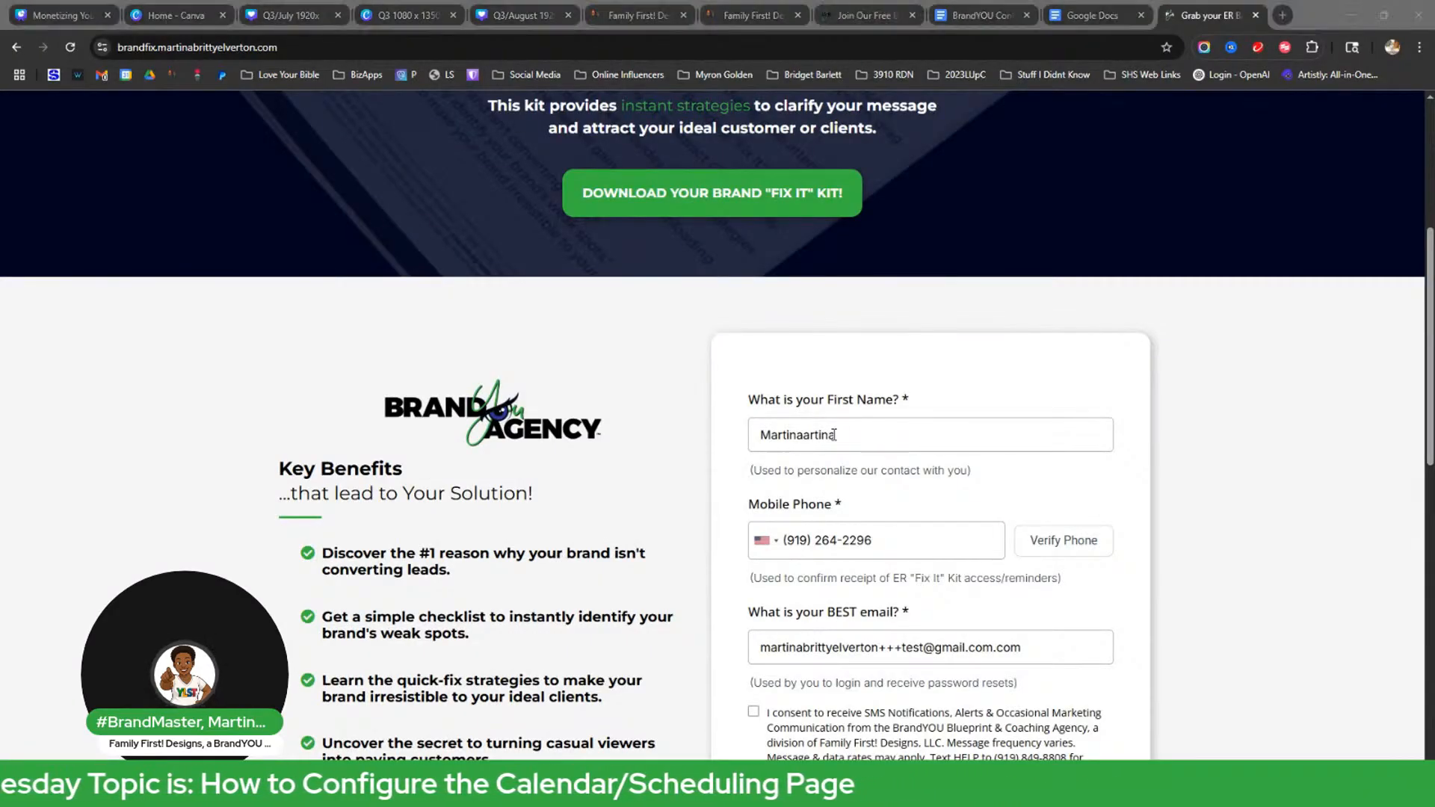
scroll(834, 435, "up", 5)
left_click(849, 11)
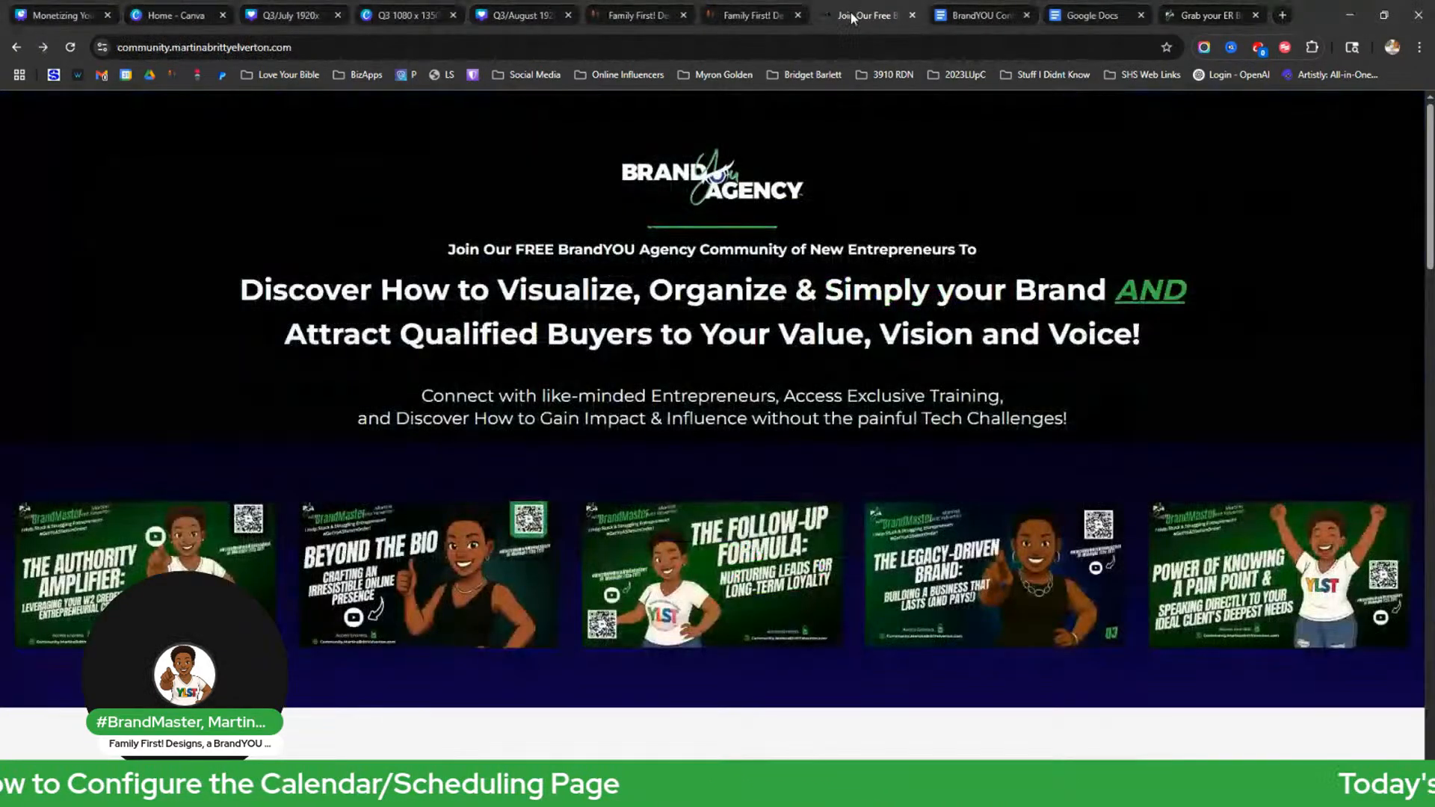
scroll(913, 271, "down", 3)
scroll(916, 271, "up", 5)
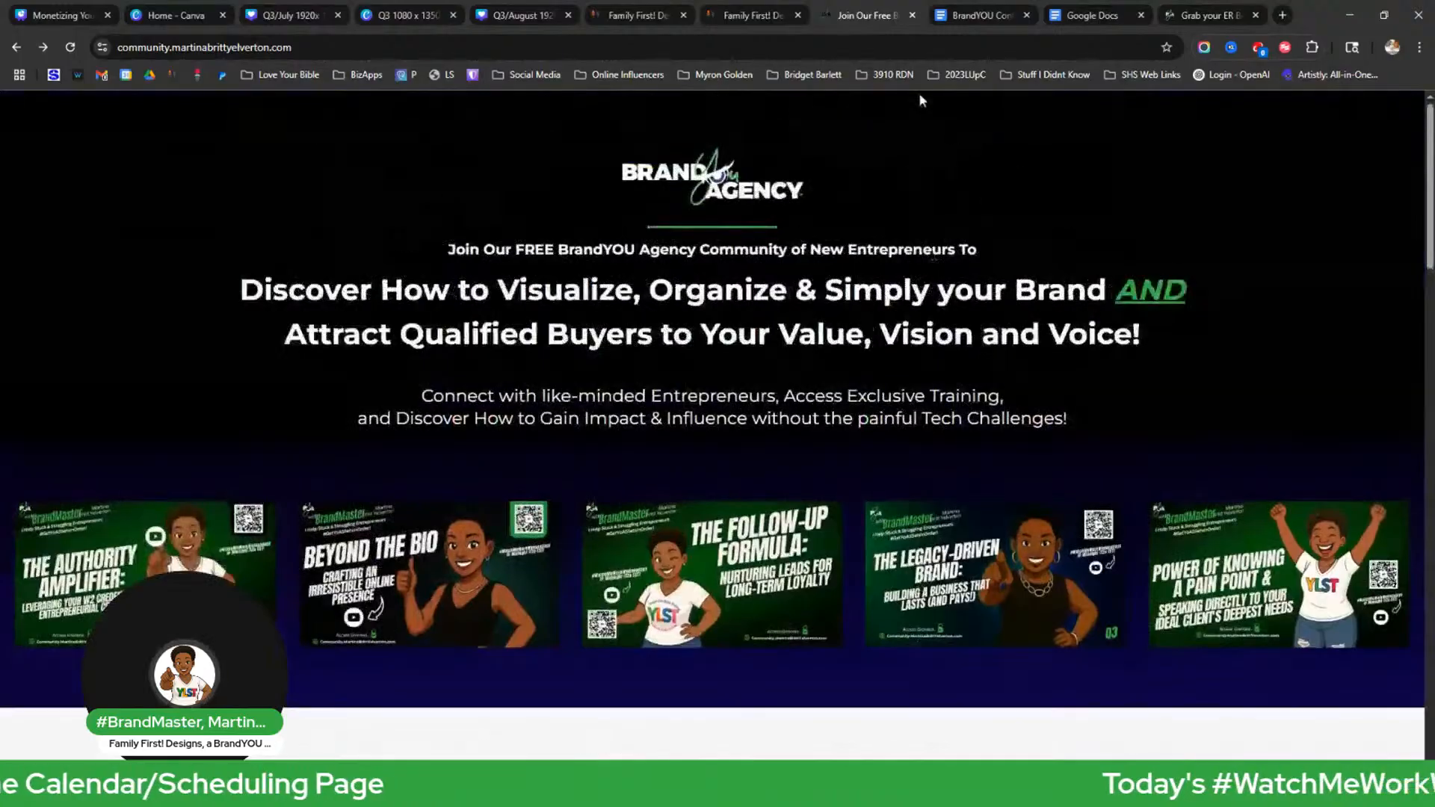
left_click(1190, 17)
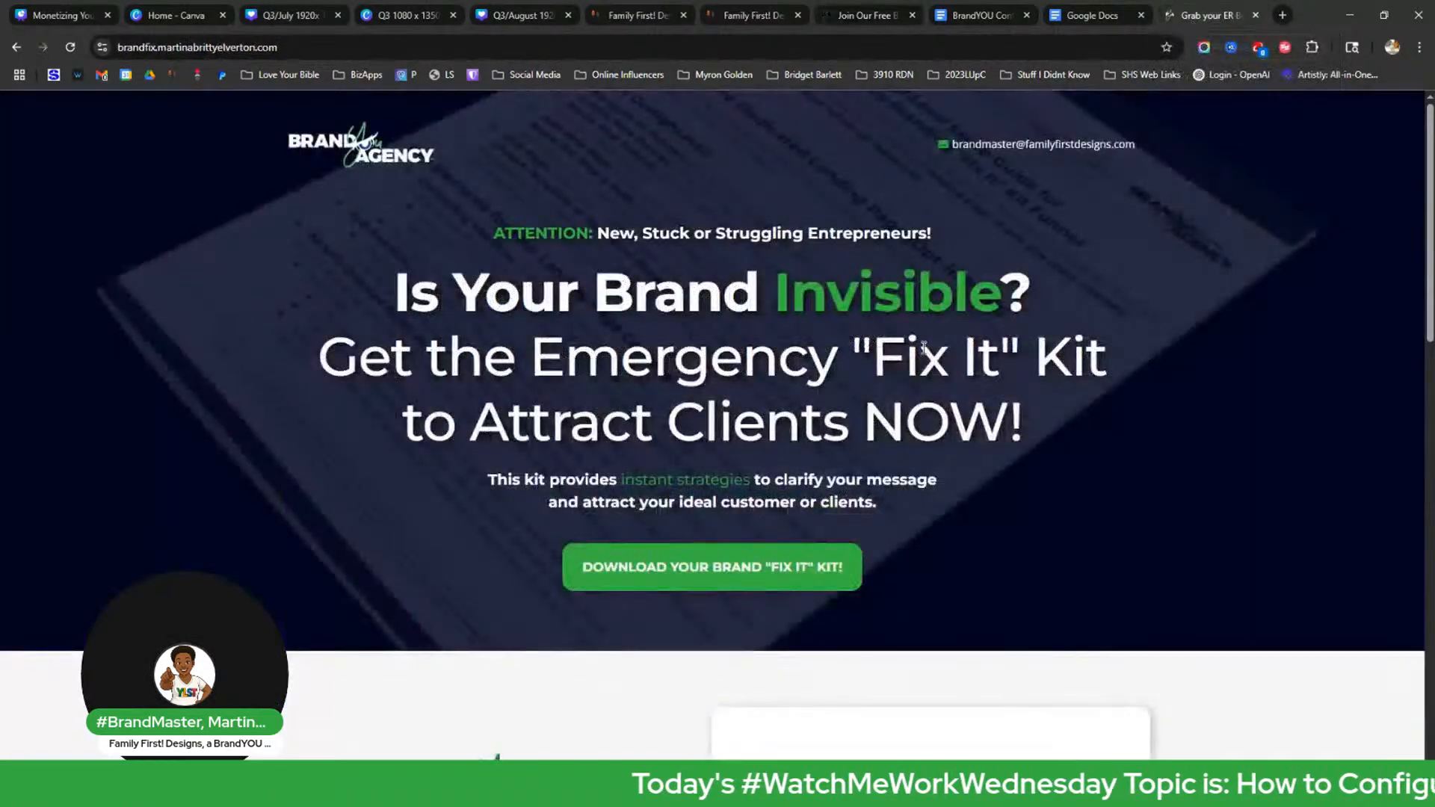
Replace the last seven digits of the mobile phone number in the opt-in form.
scroll(822, 388, "down", 10)
left_click_drag(813, 390, 902, 394)
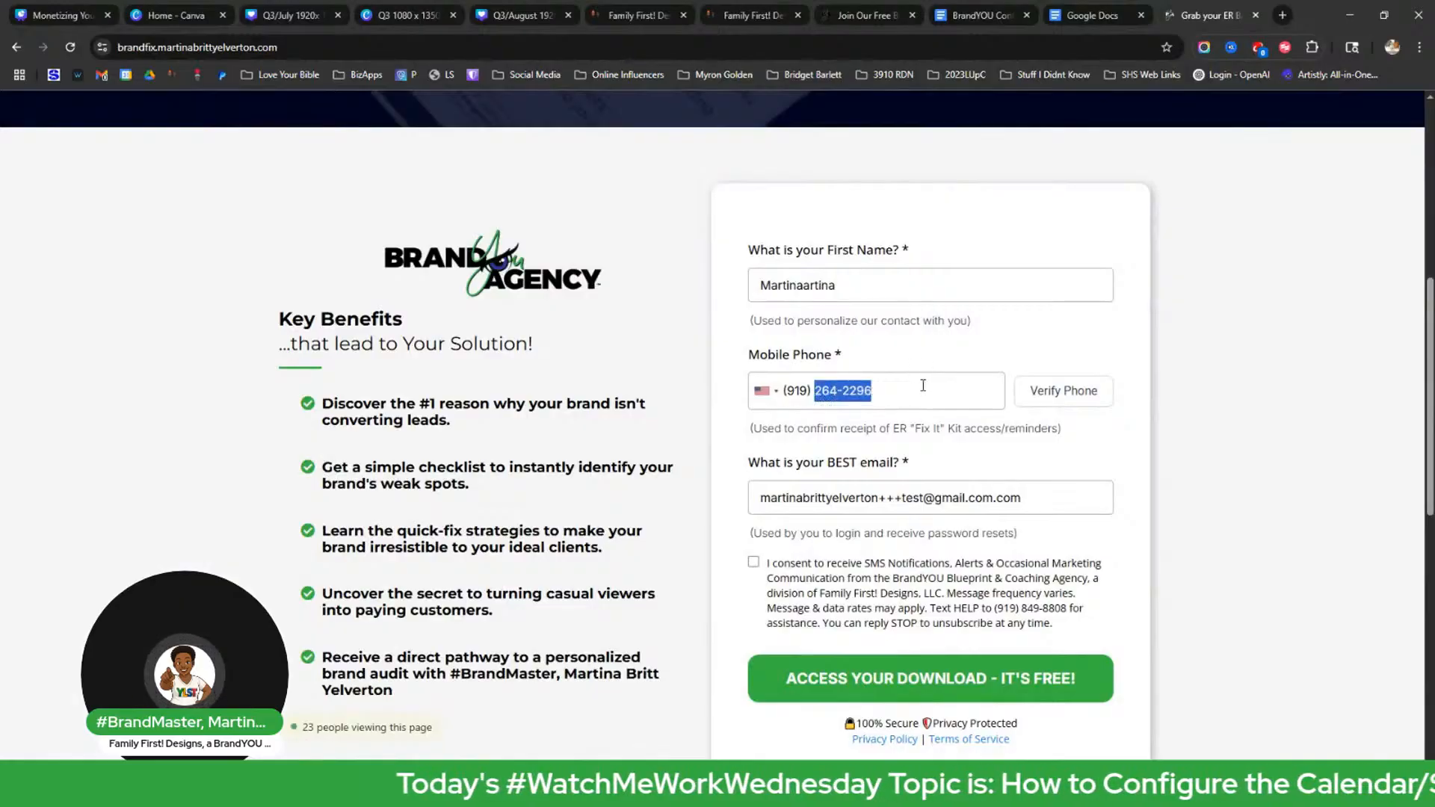
key("BackSpace")
type("849-8808")
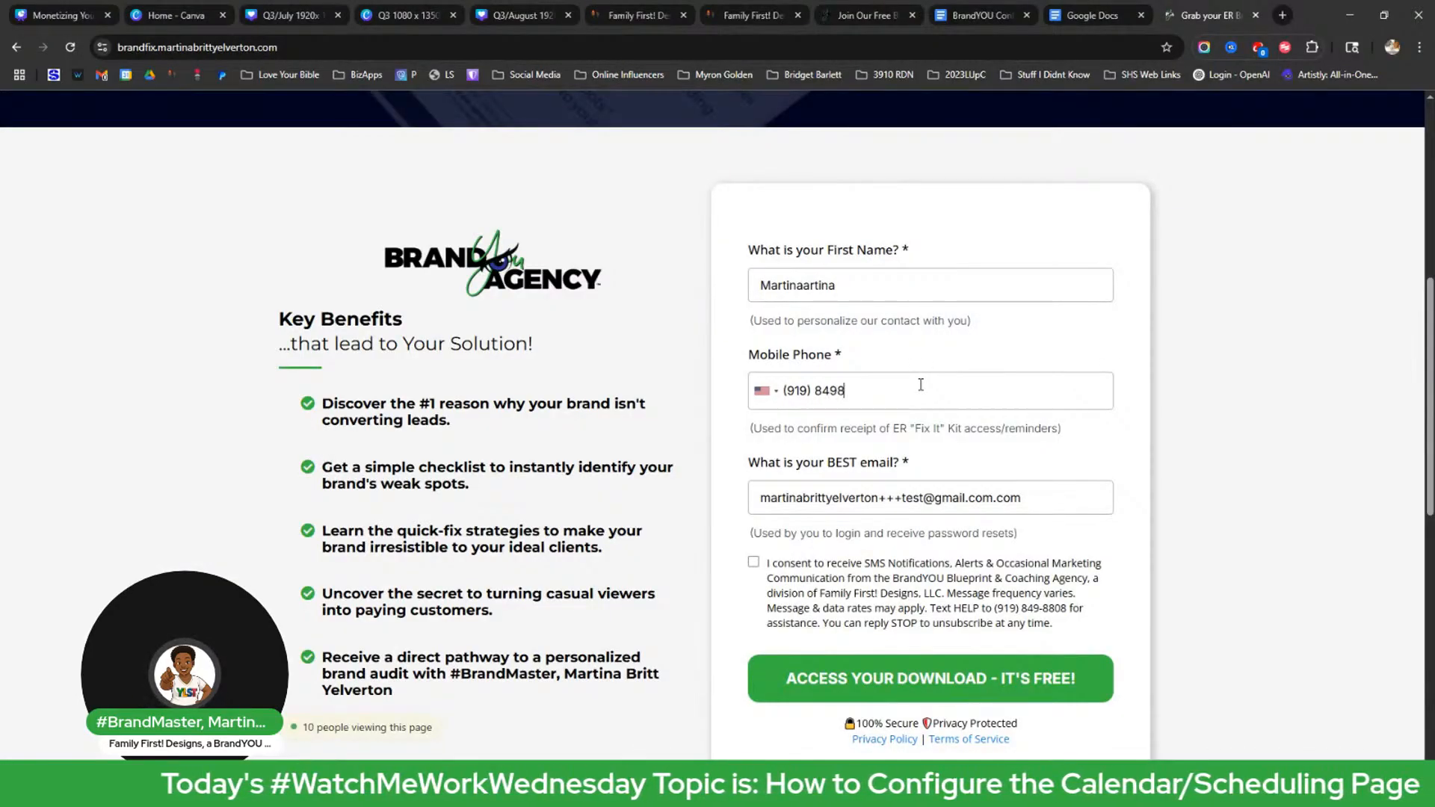
Delete the two surplus plus signs from the form's e-mail address and request verification of the phone number.
left_click(888, 498)
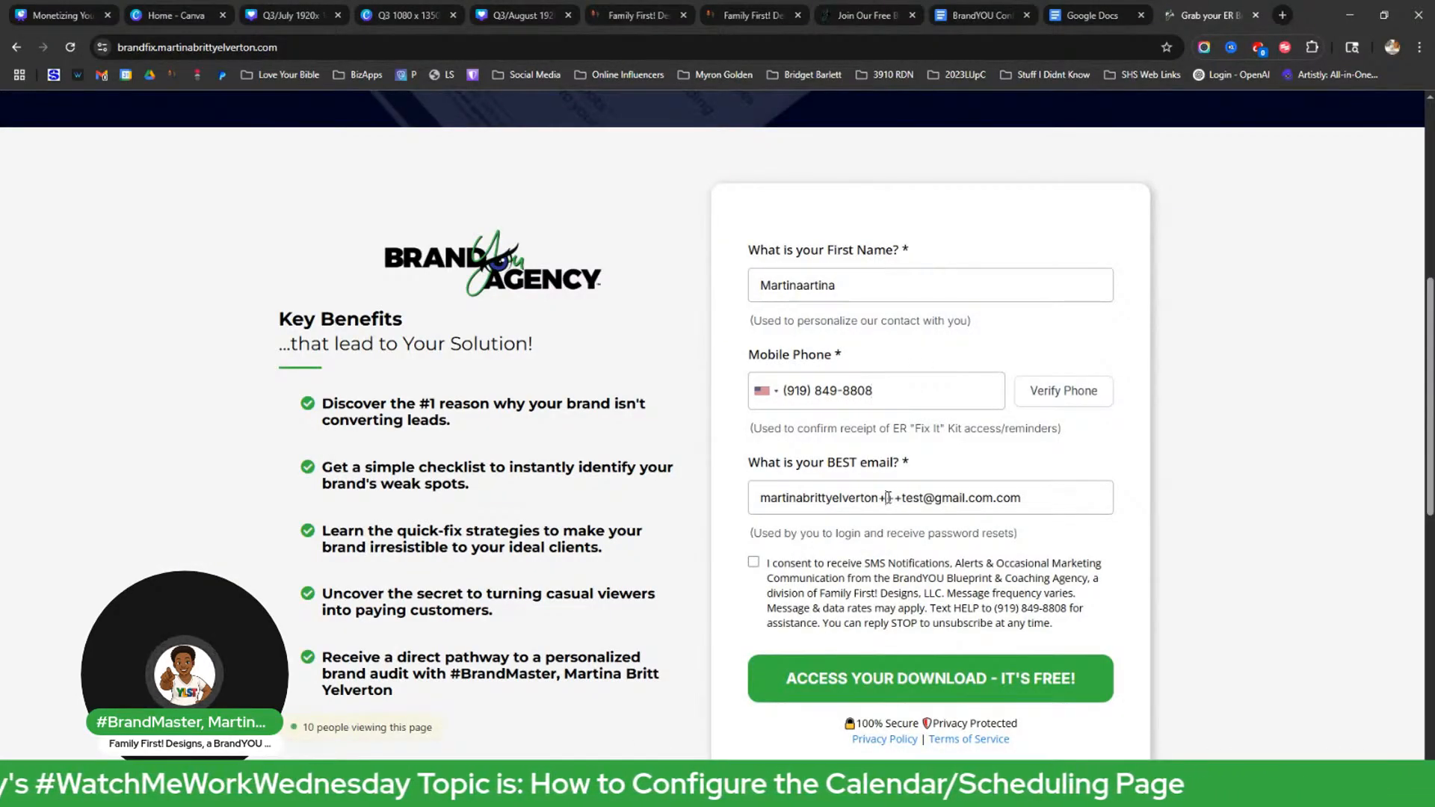
key("Delete")
key("Delete")
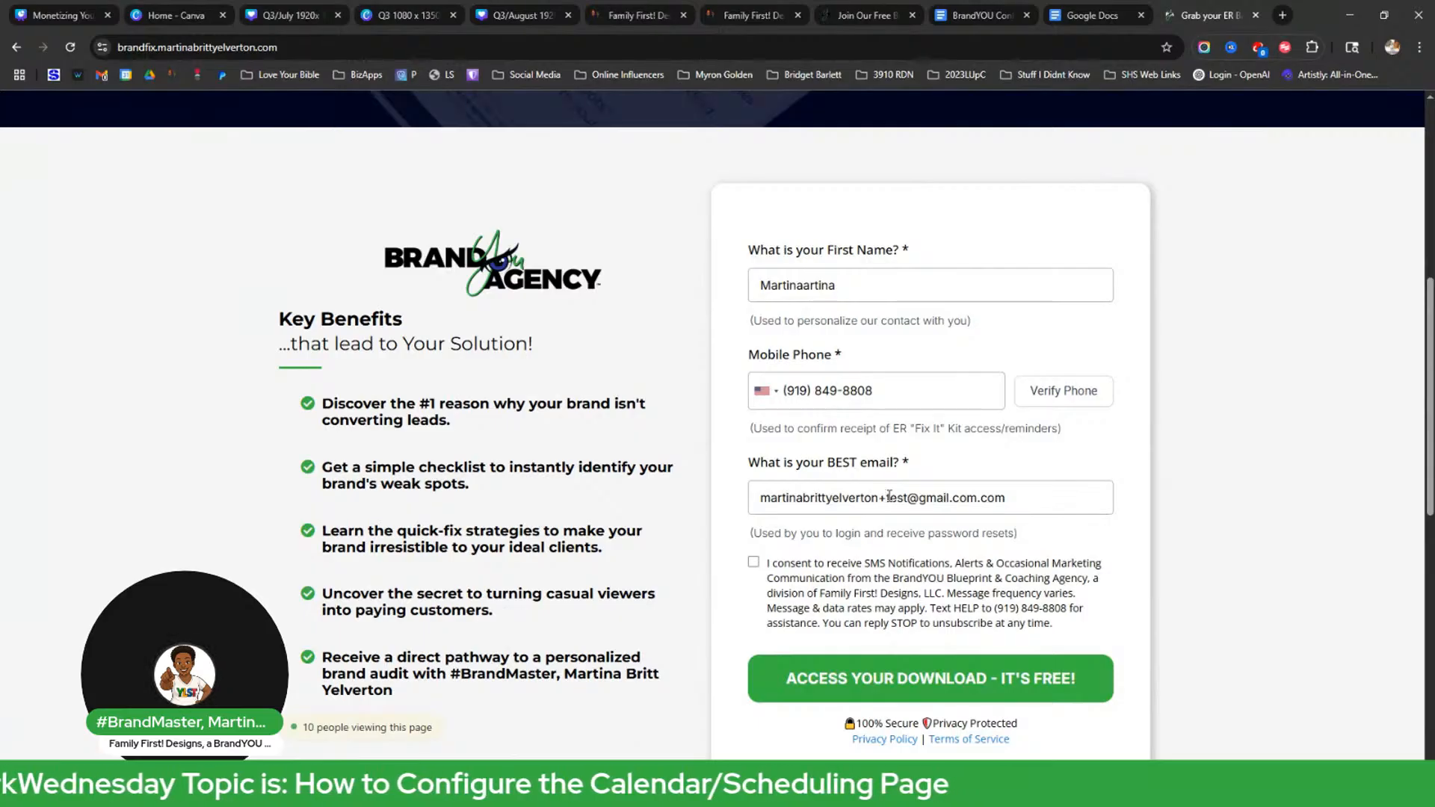
left_click(1074, 397)
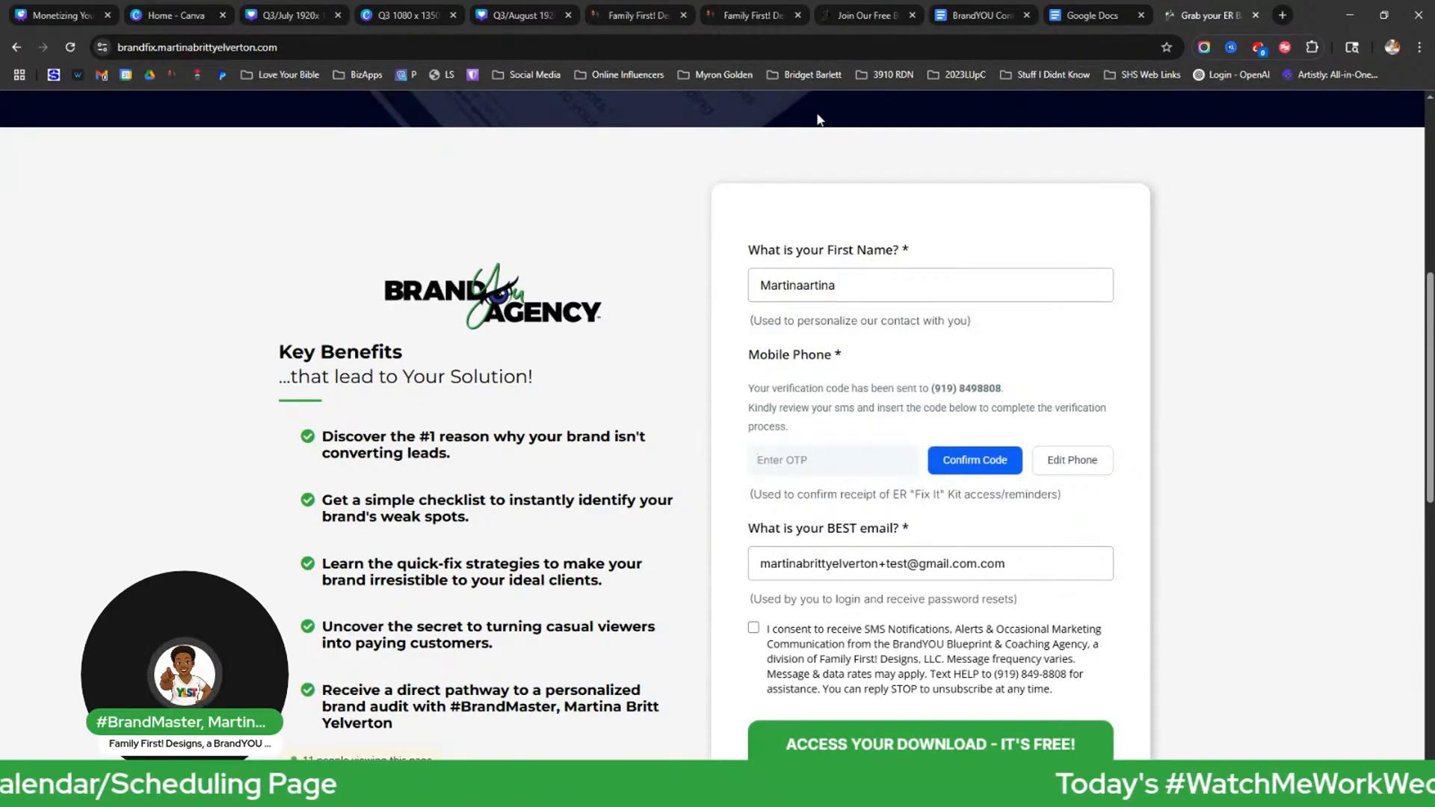
left_click_drag(746, 17, 0, 75)
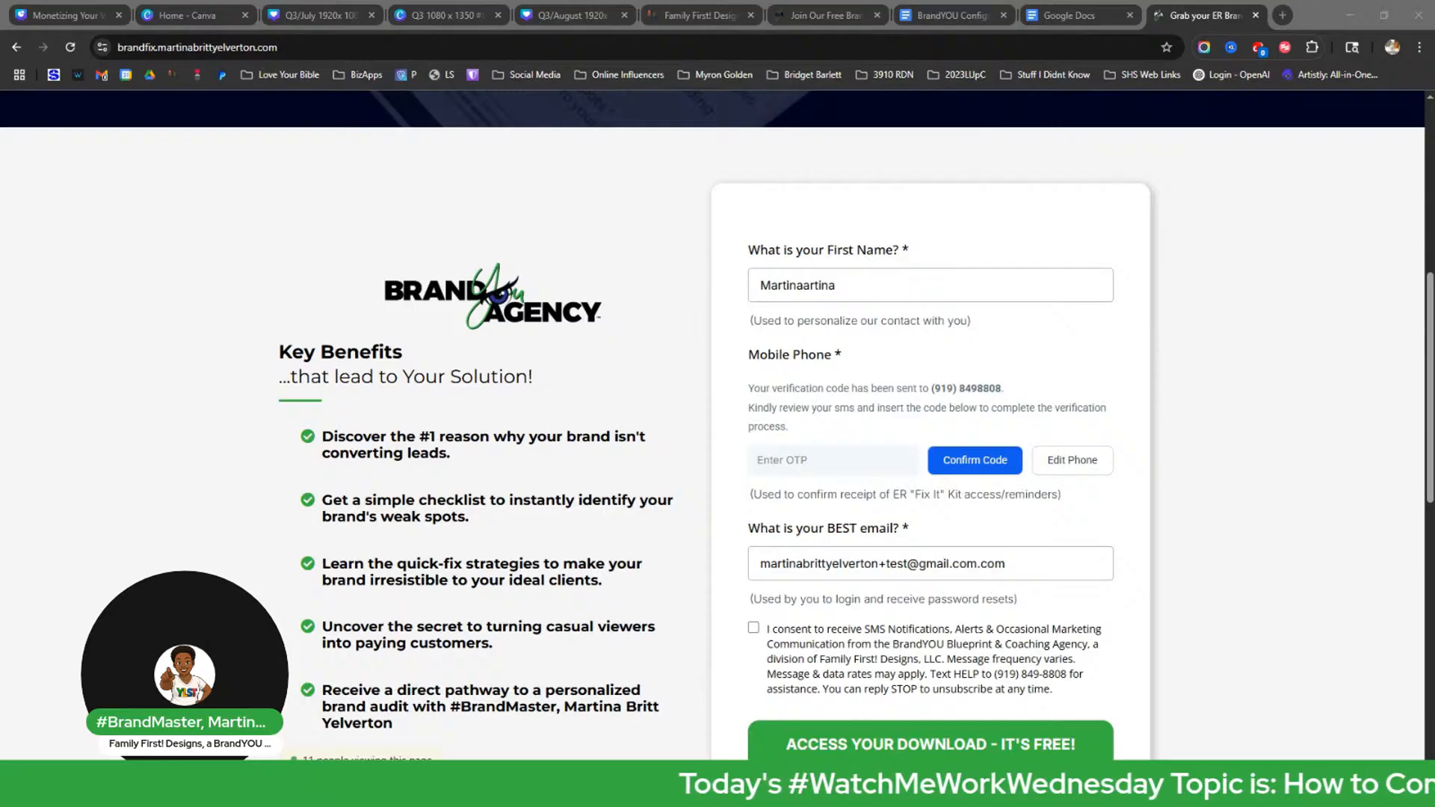
left_click(850, 459)
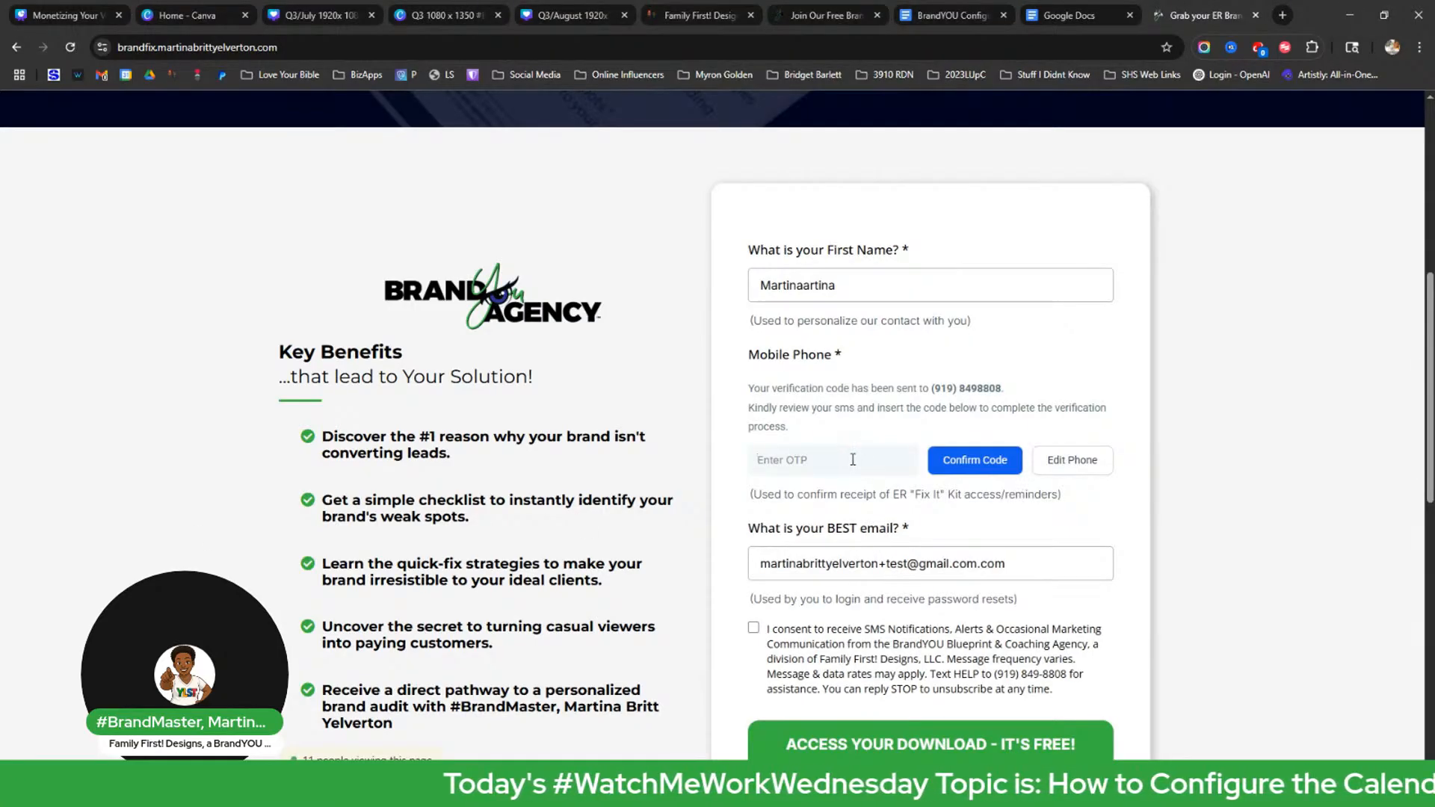
scroll(850, 460, "down", 2)
scroll(1059, 453, "up", 8)
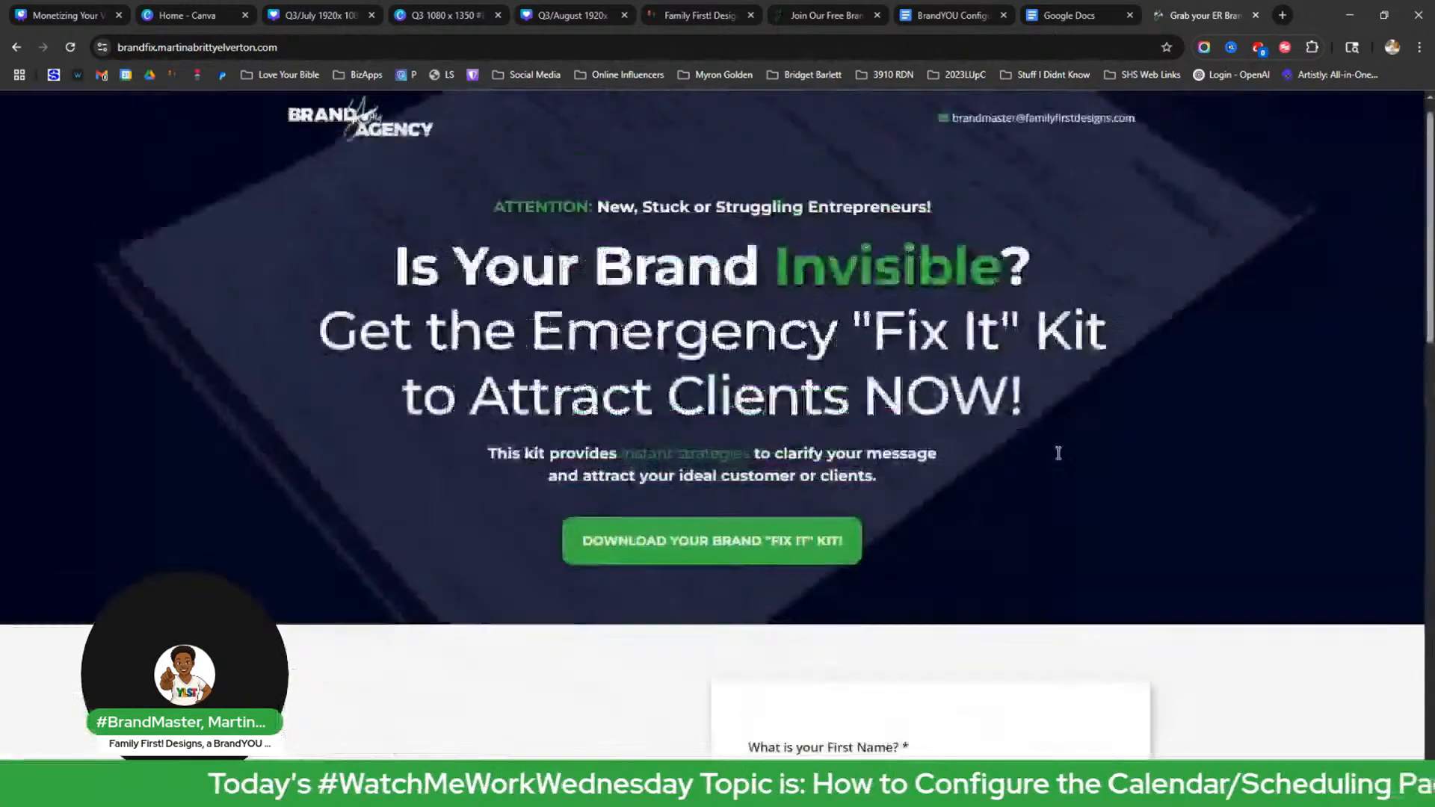
Open the "Fix It" kit funnel's thank-you page directly at the path /thank-you-er-brand-fix-it-kit.
left_click(457, 45)
left_click(317, 49)
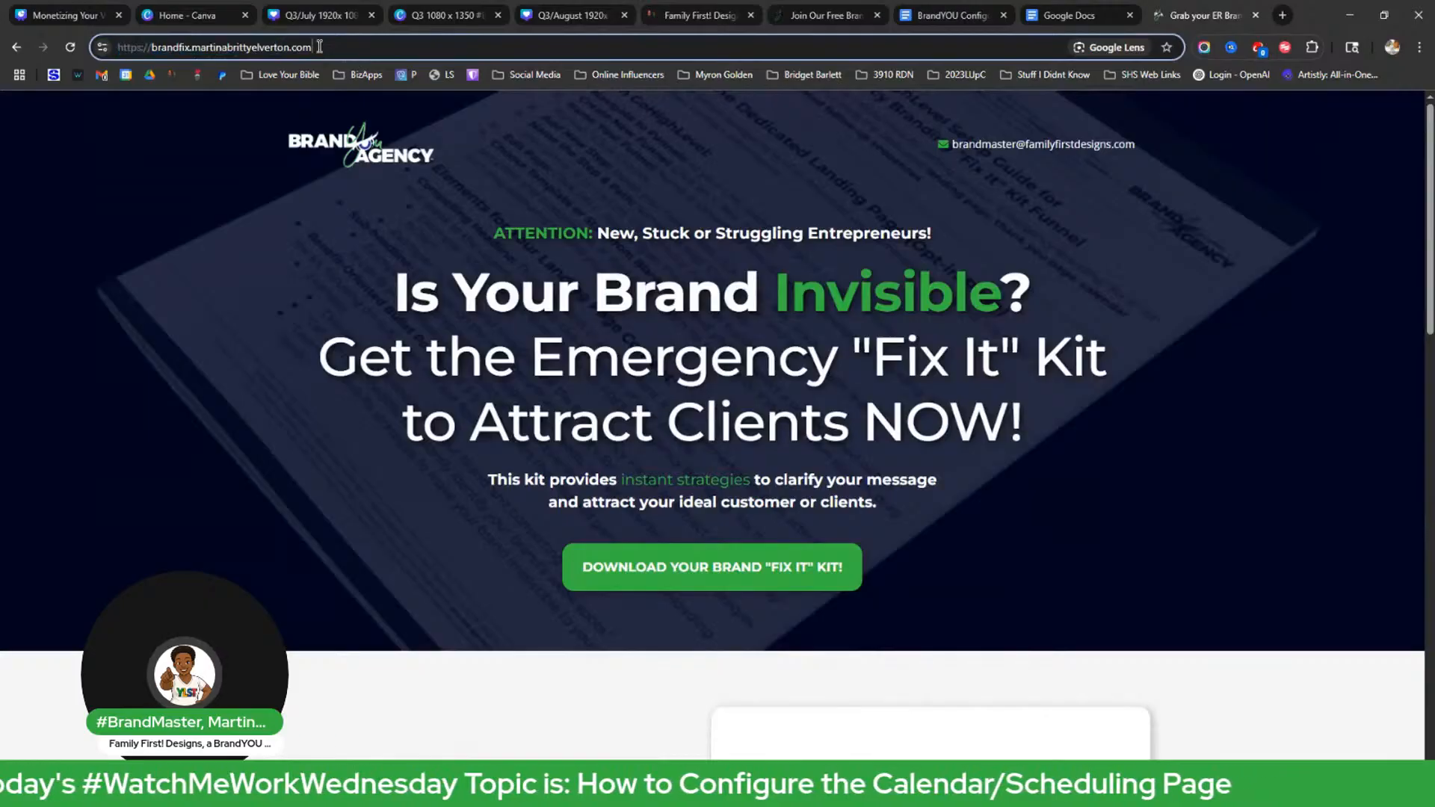
type("/t")
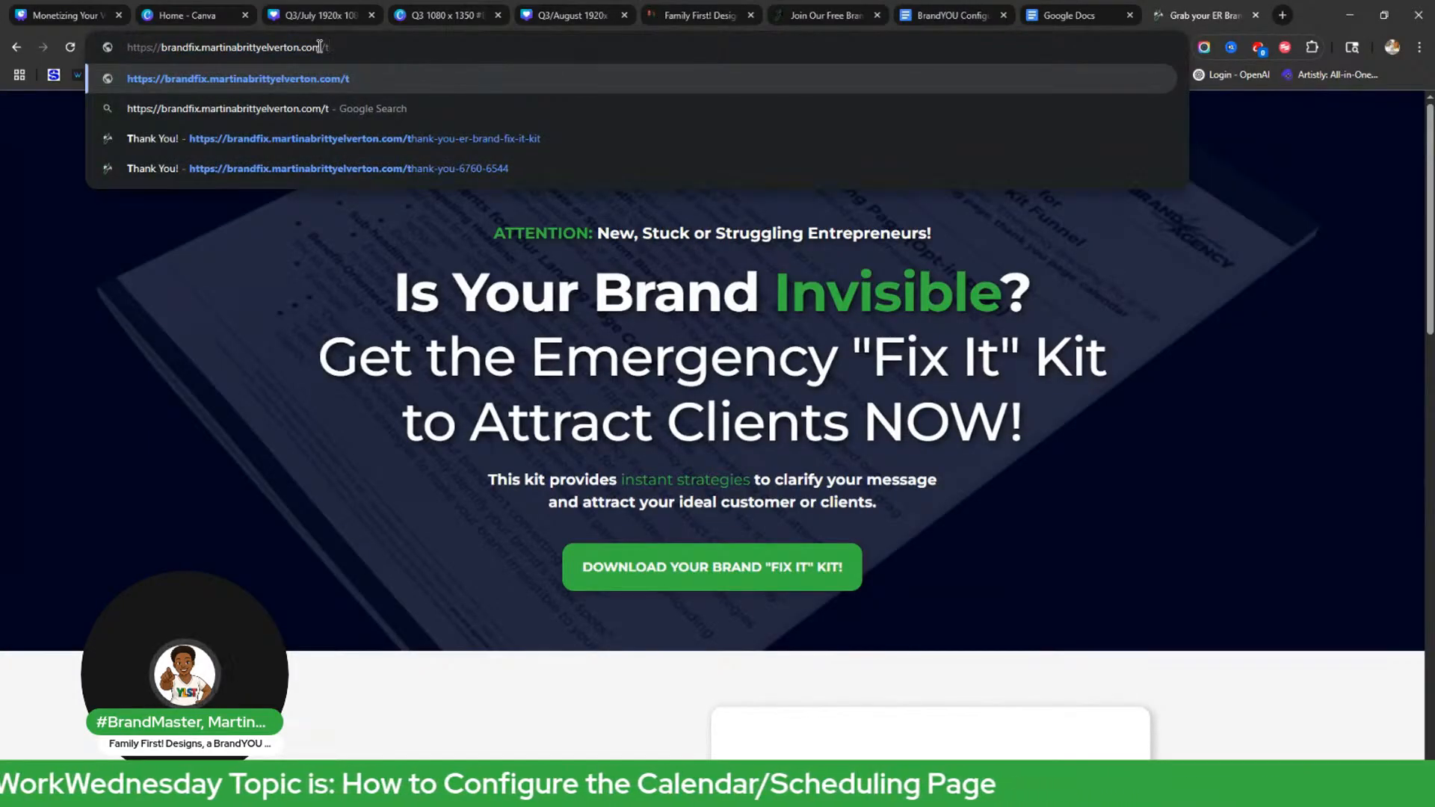
left_click(361, 134)
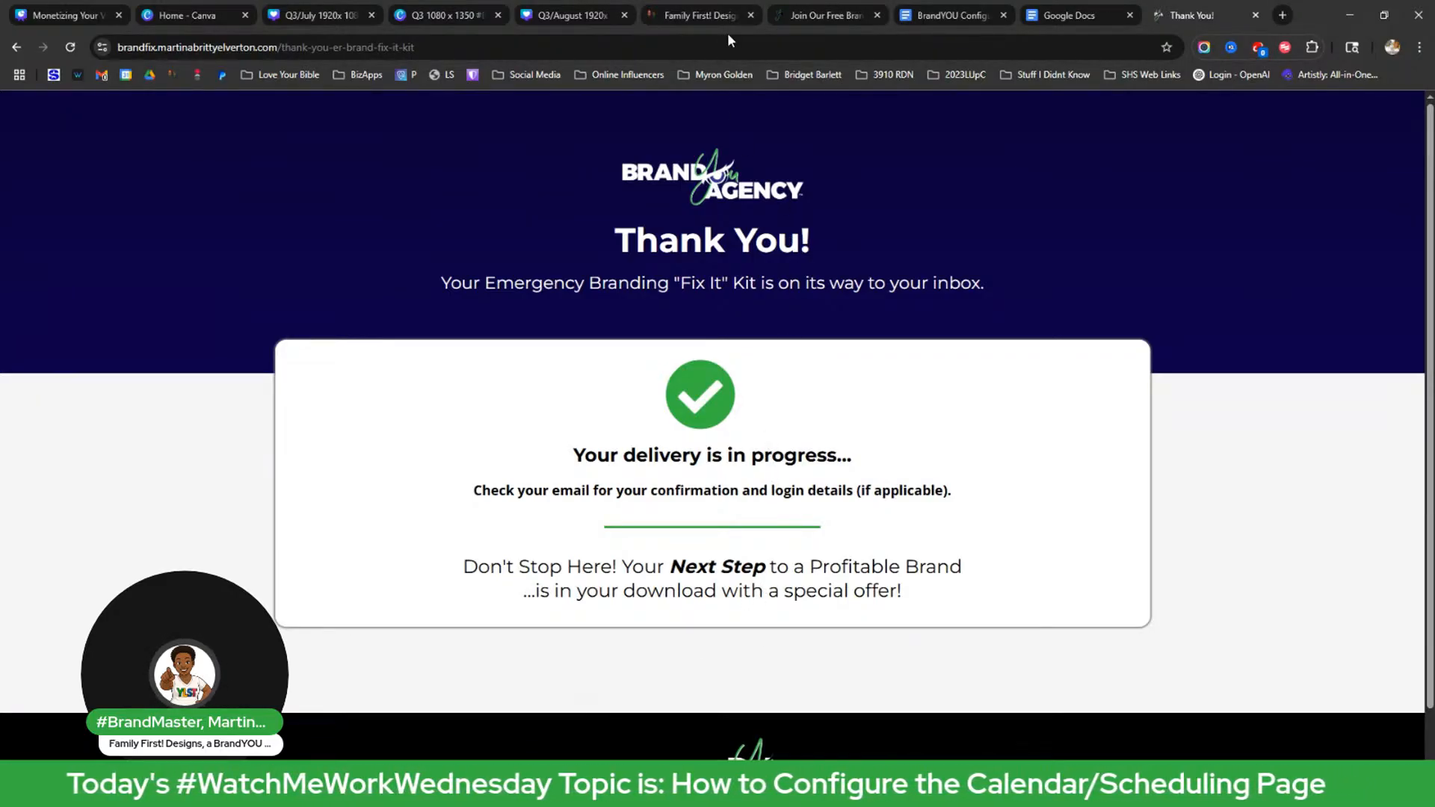
Switch back to GoHighLevel and copy the calendar's permanent link.
left_click(699, 10)
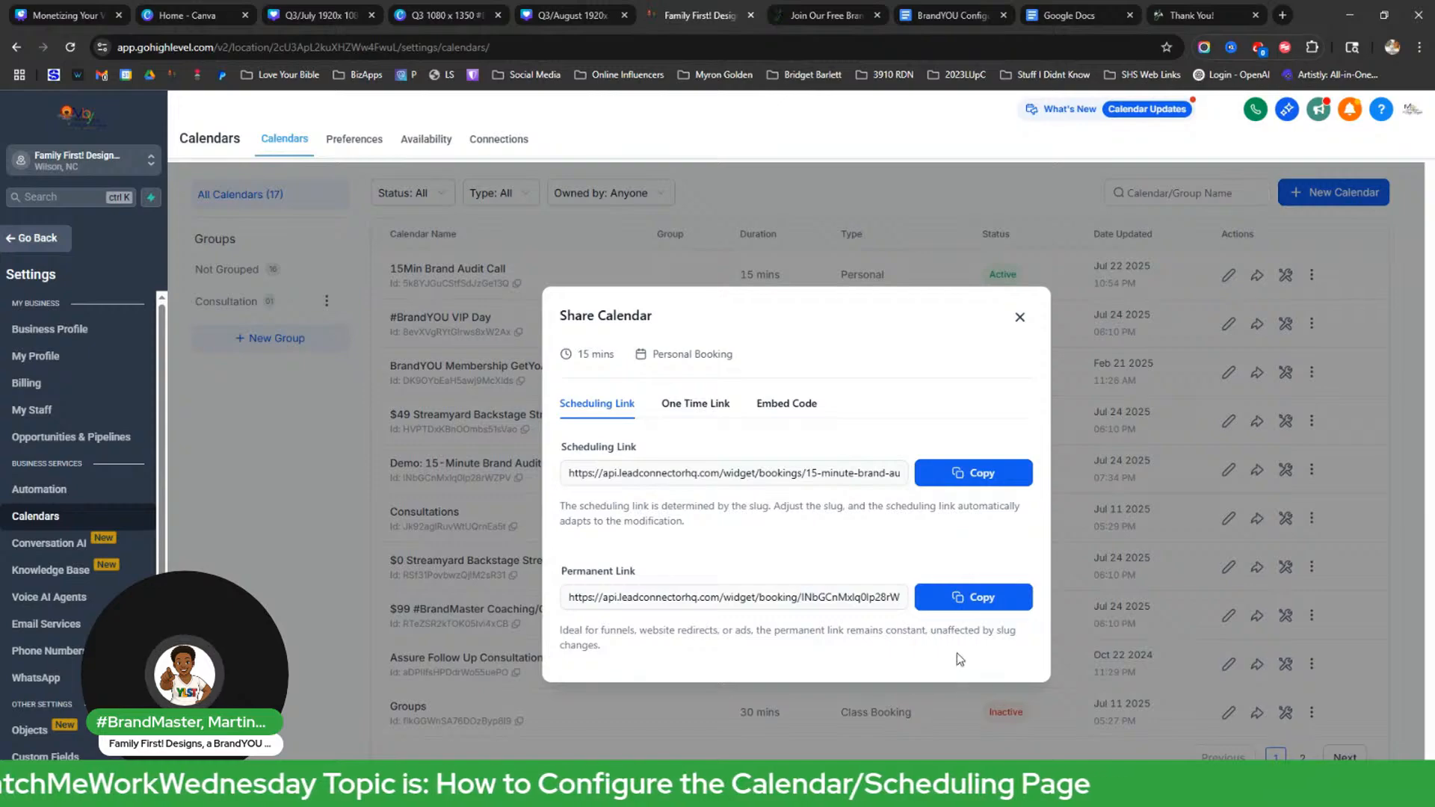
left_click(982, 590)
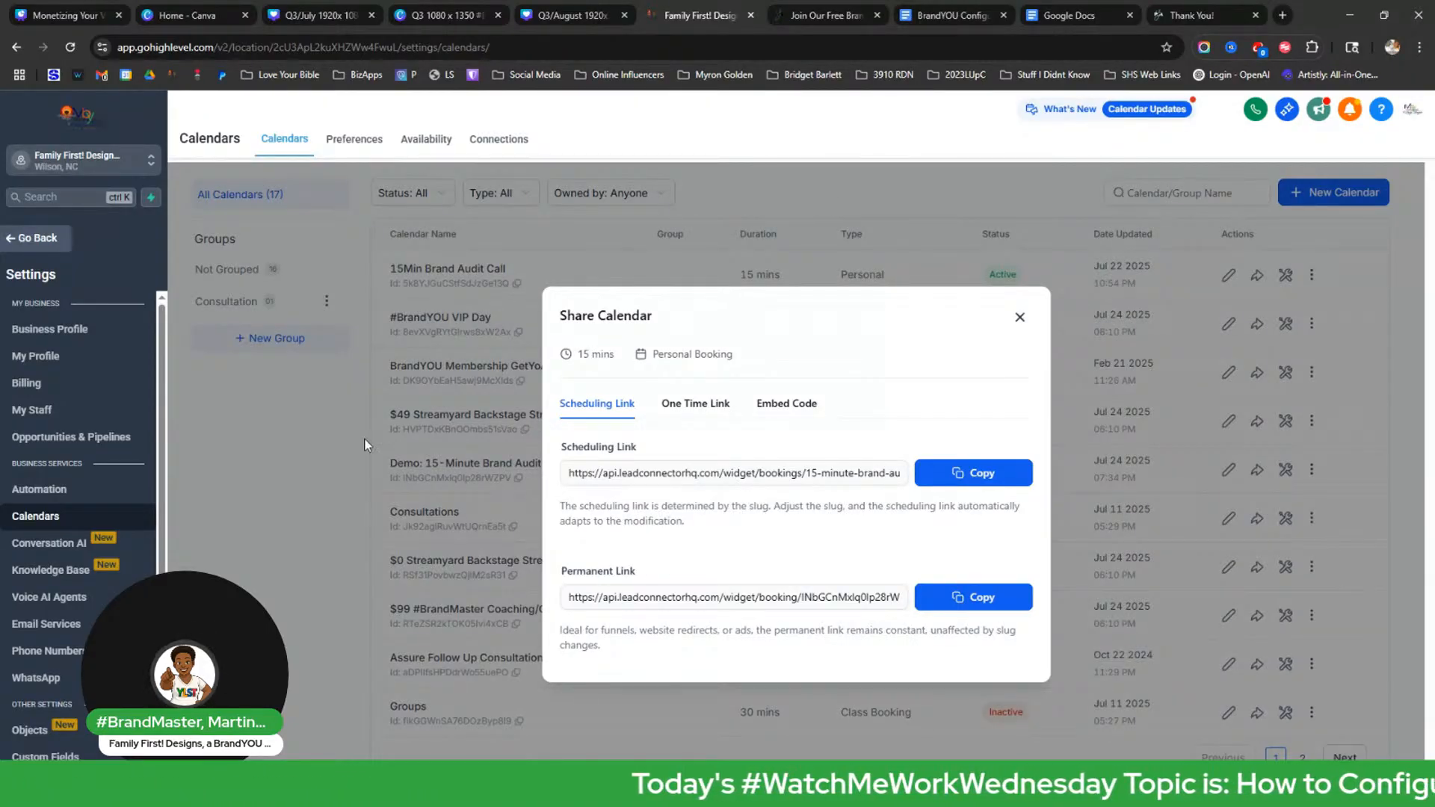
Open the "ER Branding "Fix It" Kit Funnel Opt-In" workflow and review the message and template of its "Branding Fix It Kit Email" action.
left_click(30, 239)
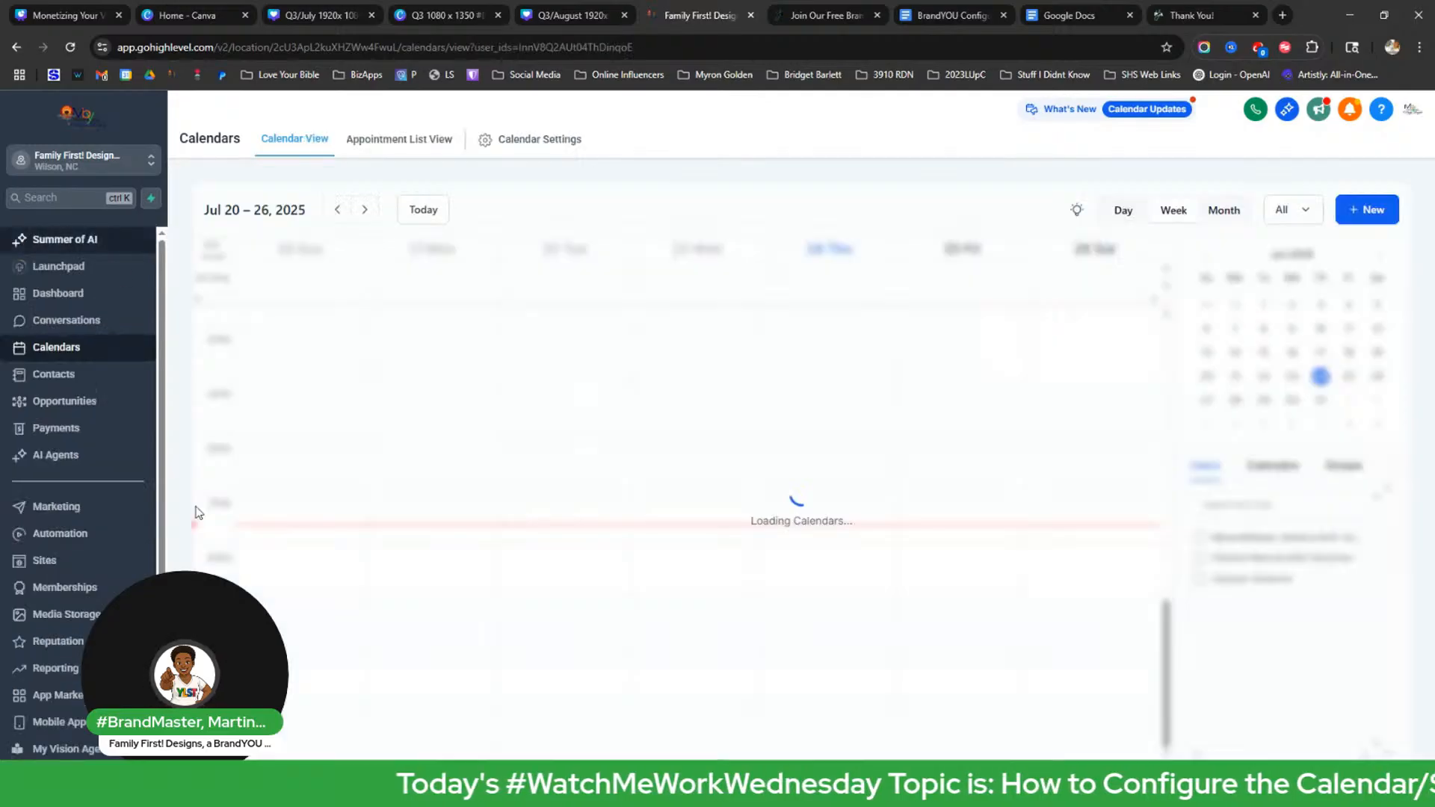
left_click(58, 533)
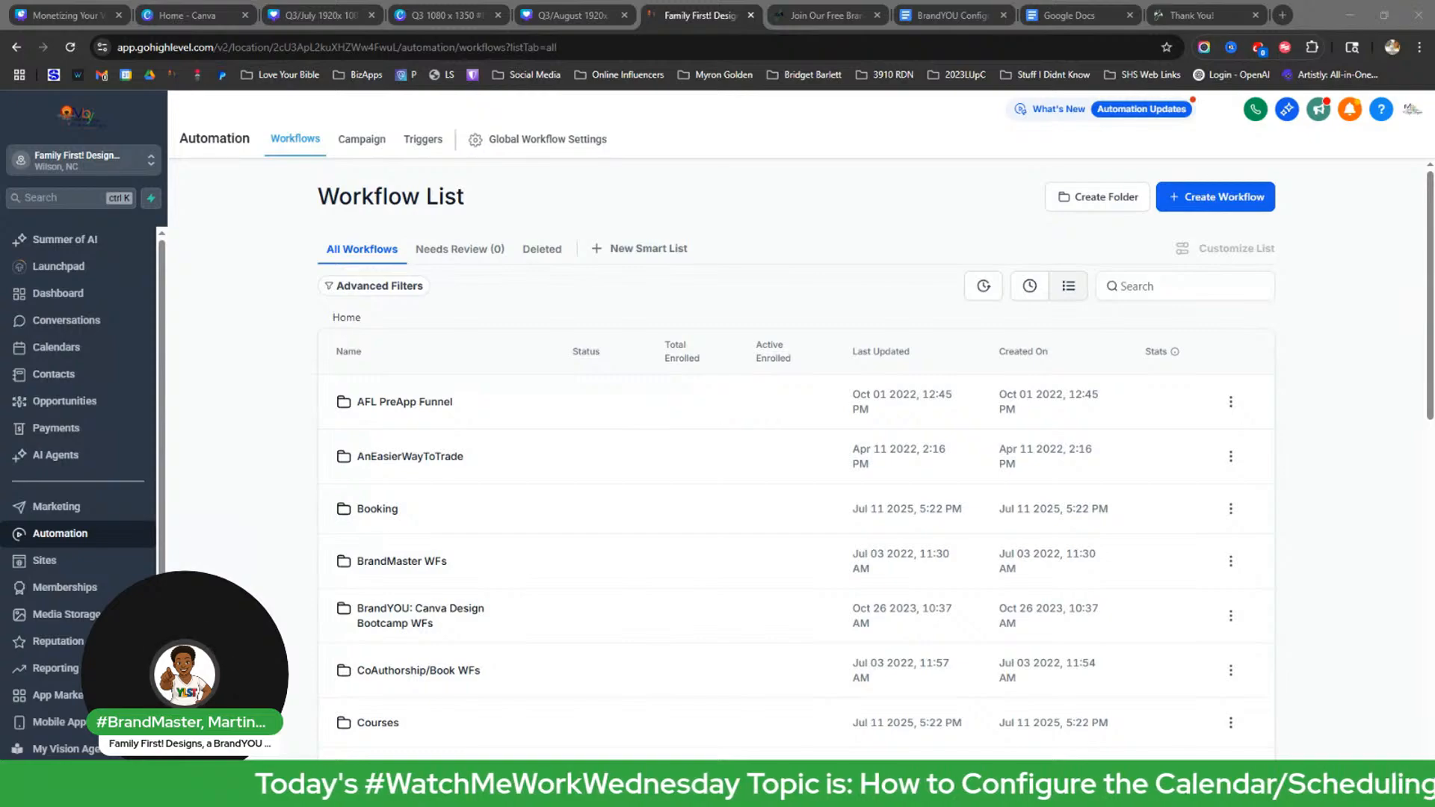
left_click(1037, 296)
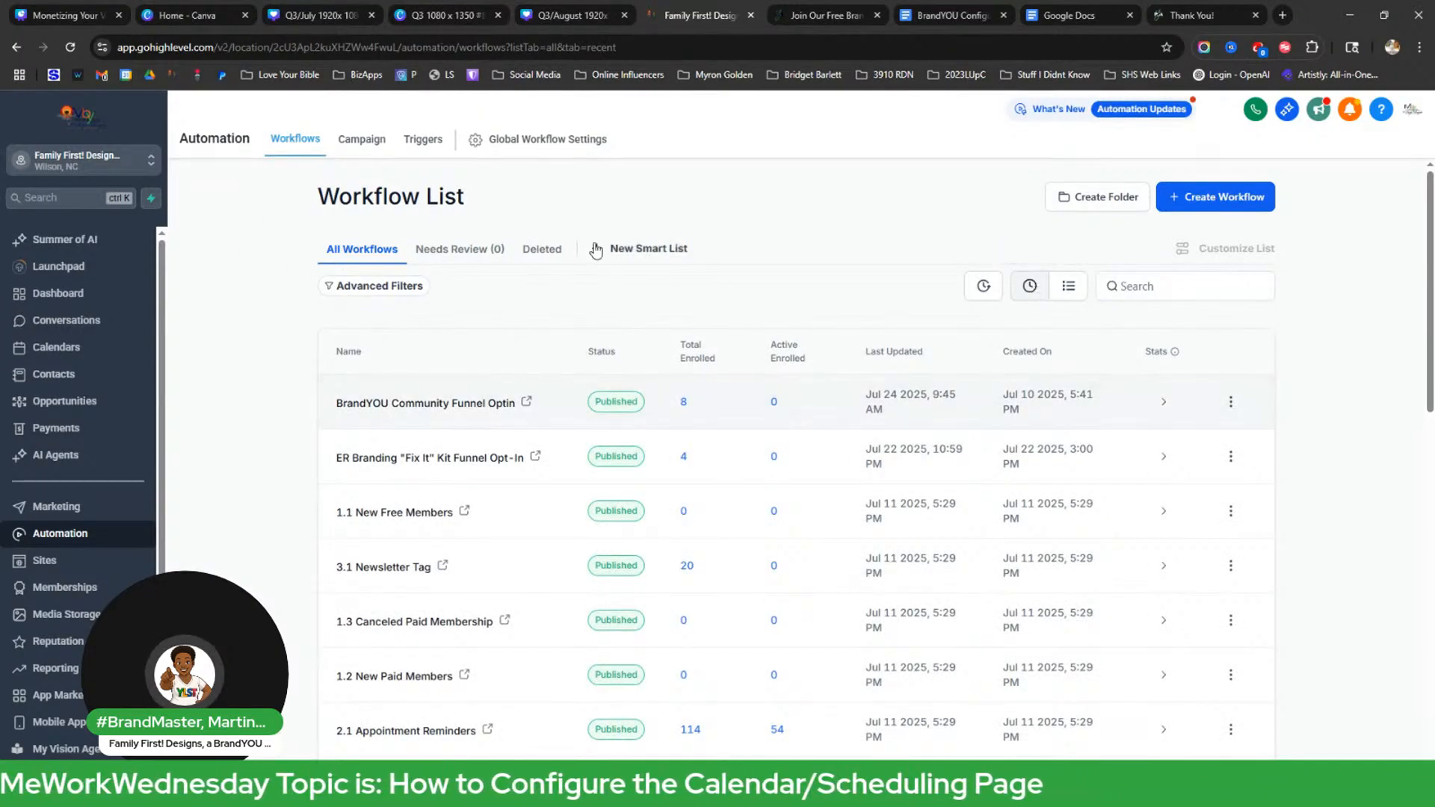
left_click(433, 466)
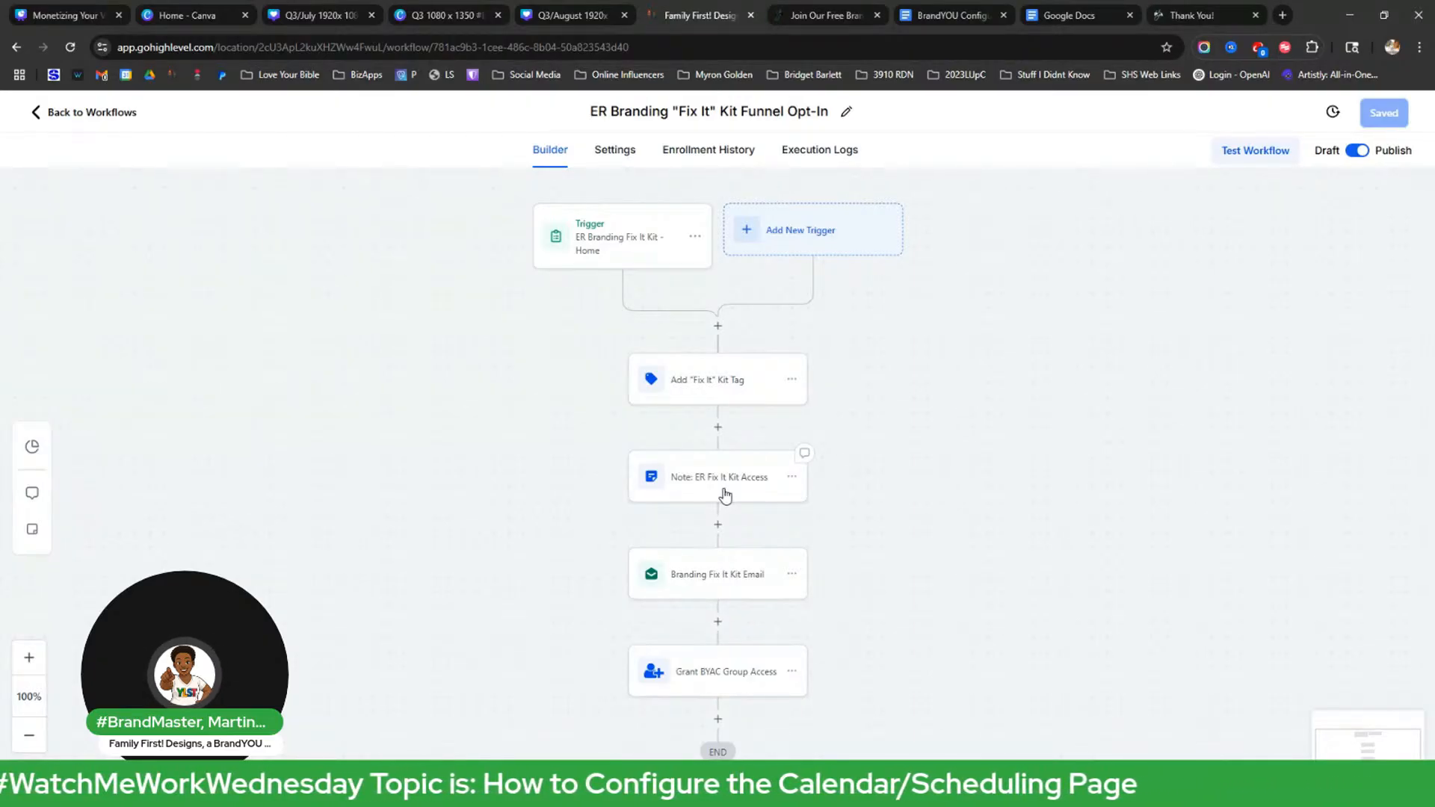
left_click(725, 591)
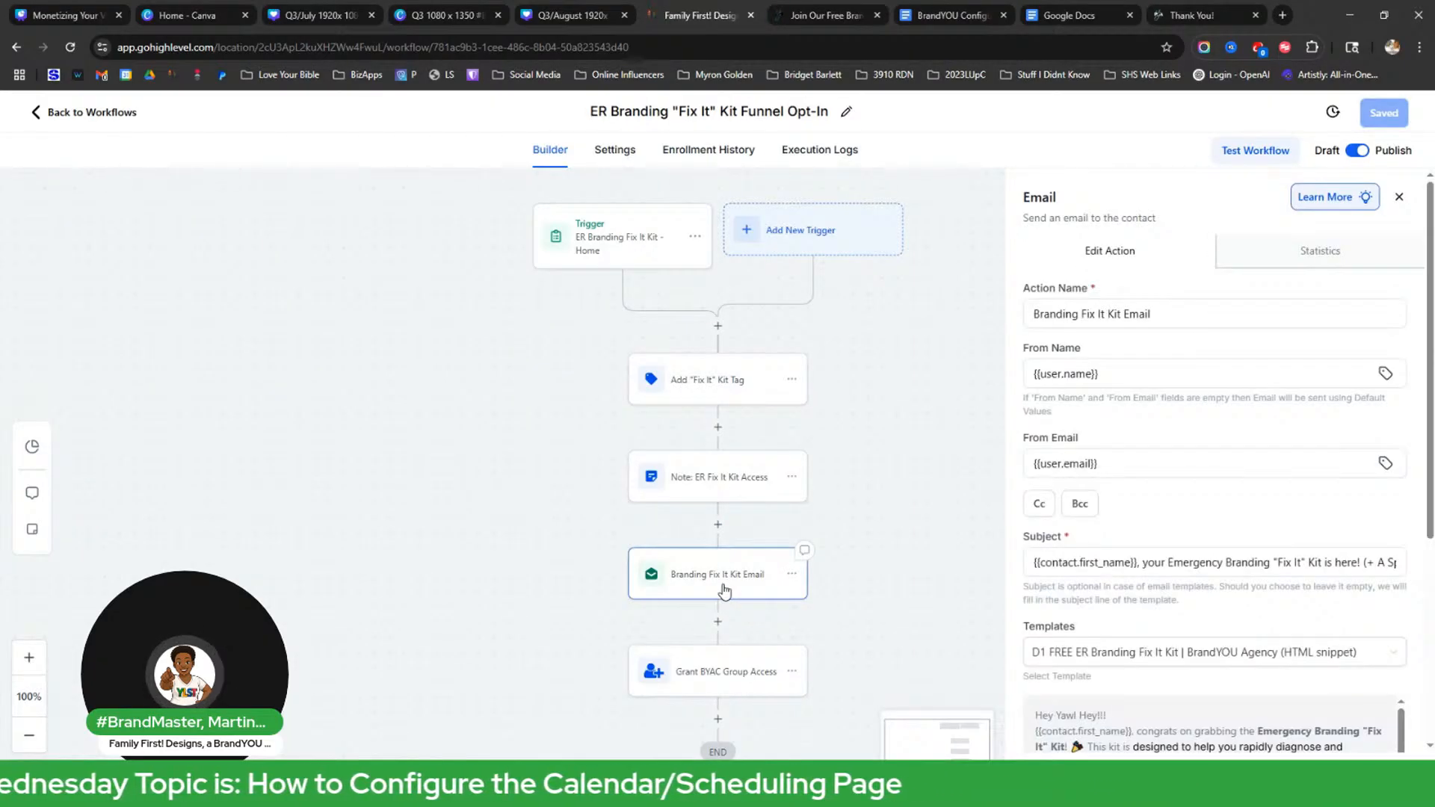
scroll(1305, 539, "down", 4)
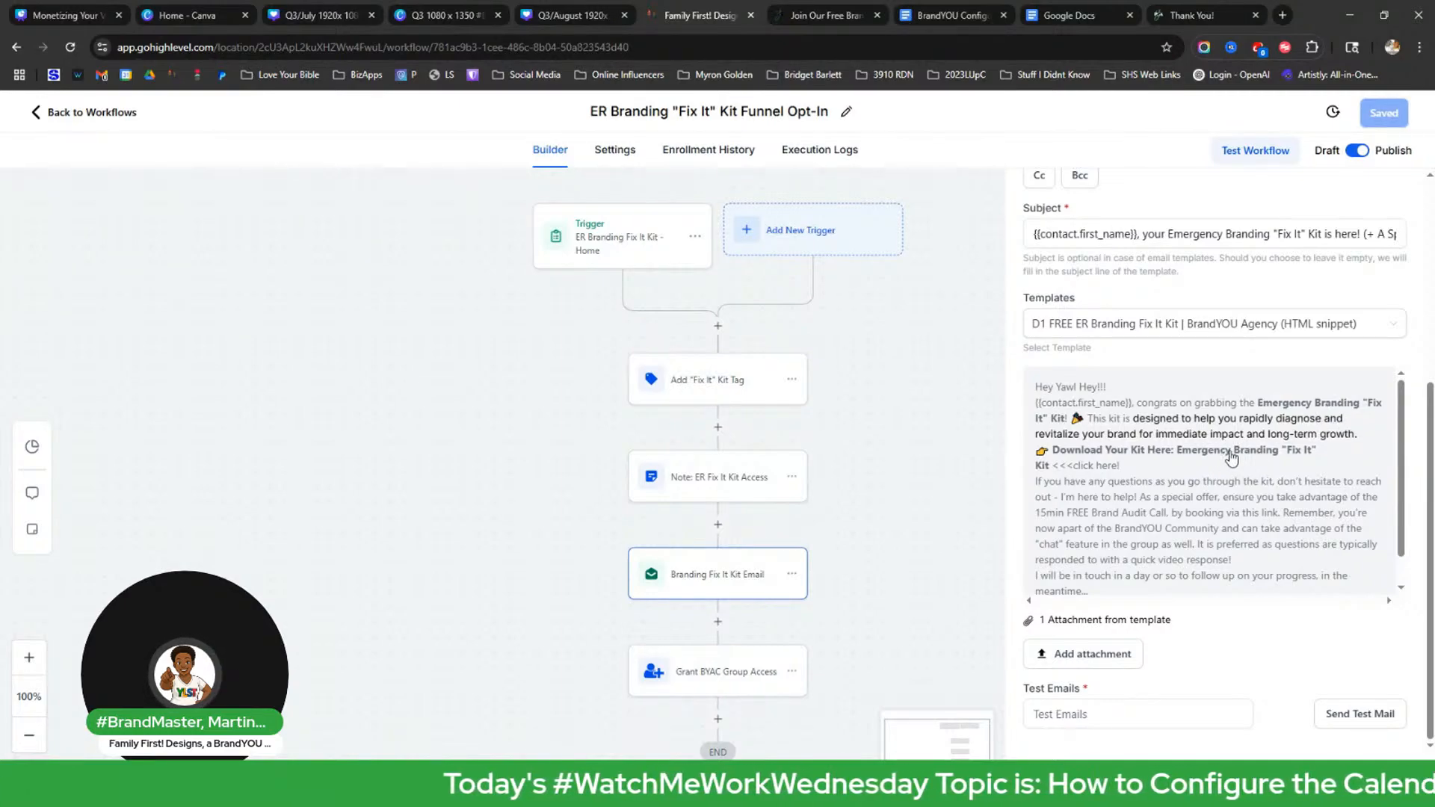
scroll(1229, 459, "down", 1)
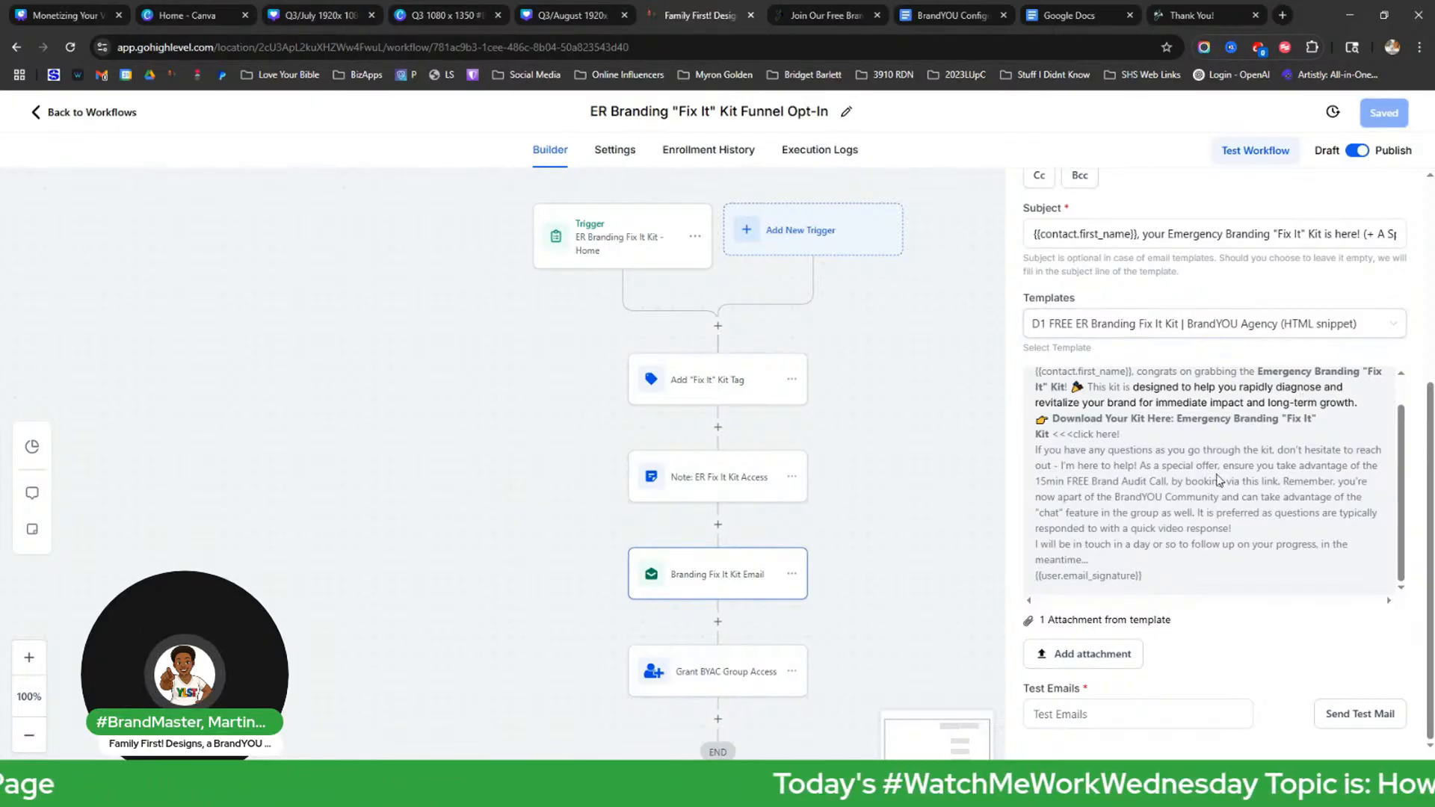
Search the marketing snippets for "d1" and open "D1 FREE ER Branding Fix It Kit | BrandYOU Agency" for editing.
left_click(90, 114)
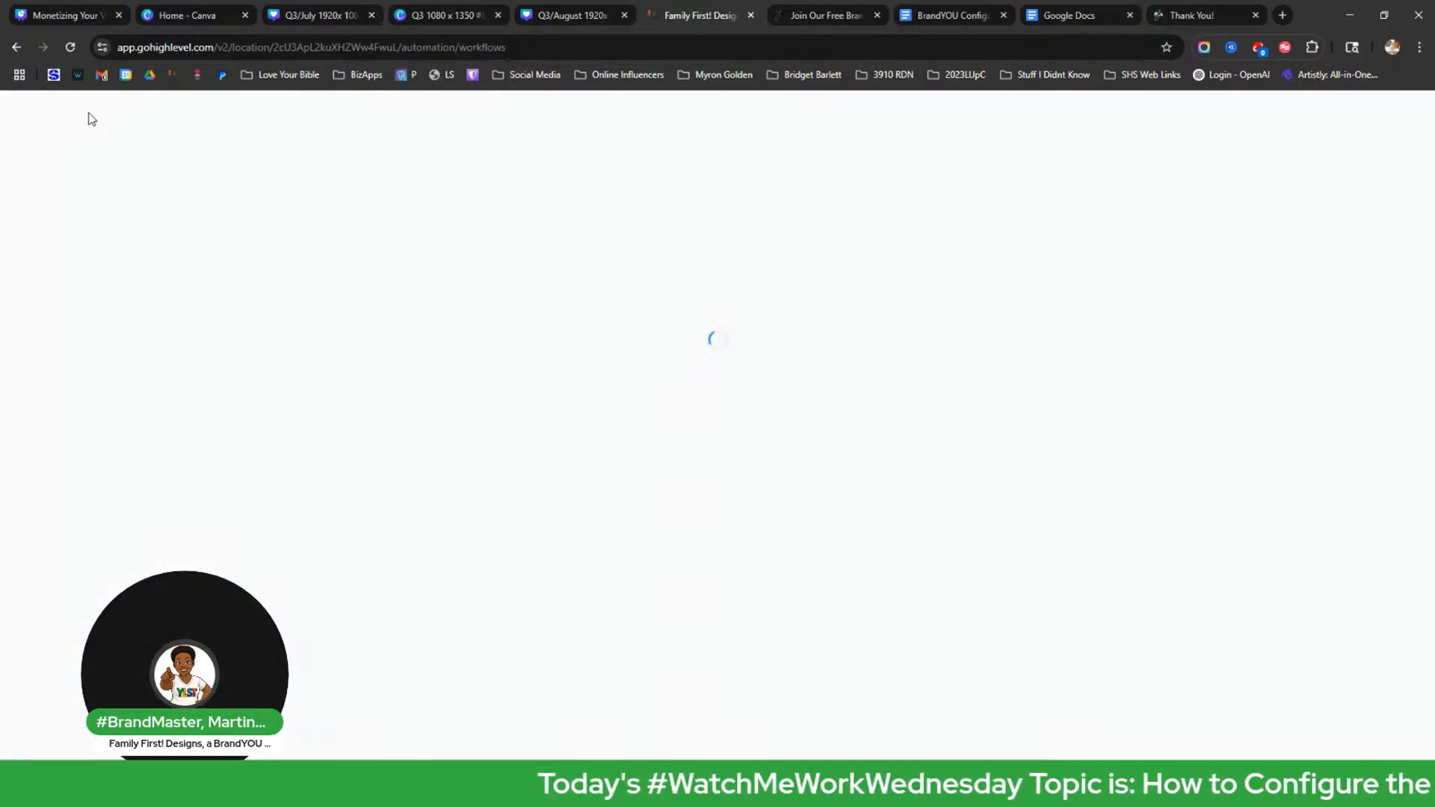
left_click(56, 506)
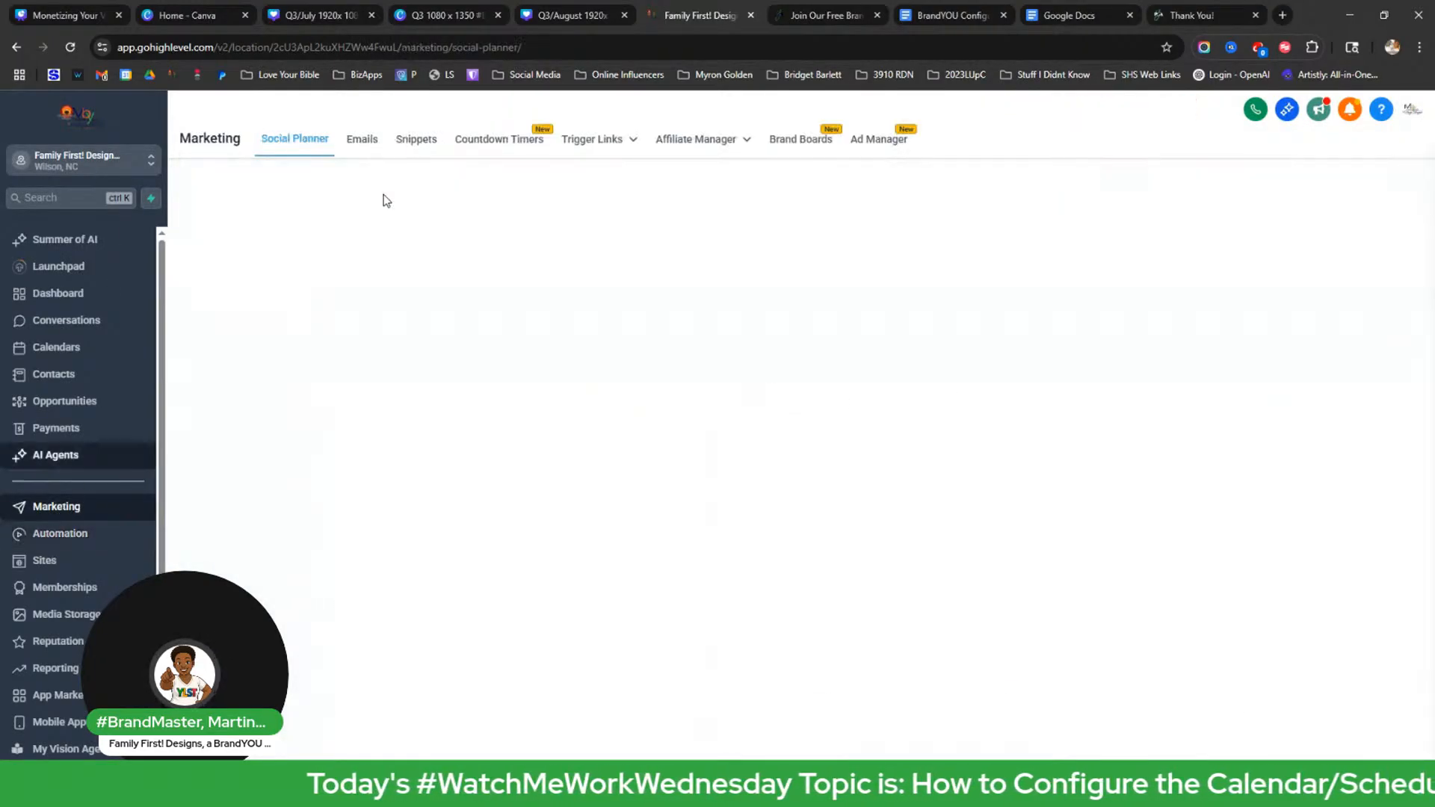
left_click(417, 141)
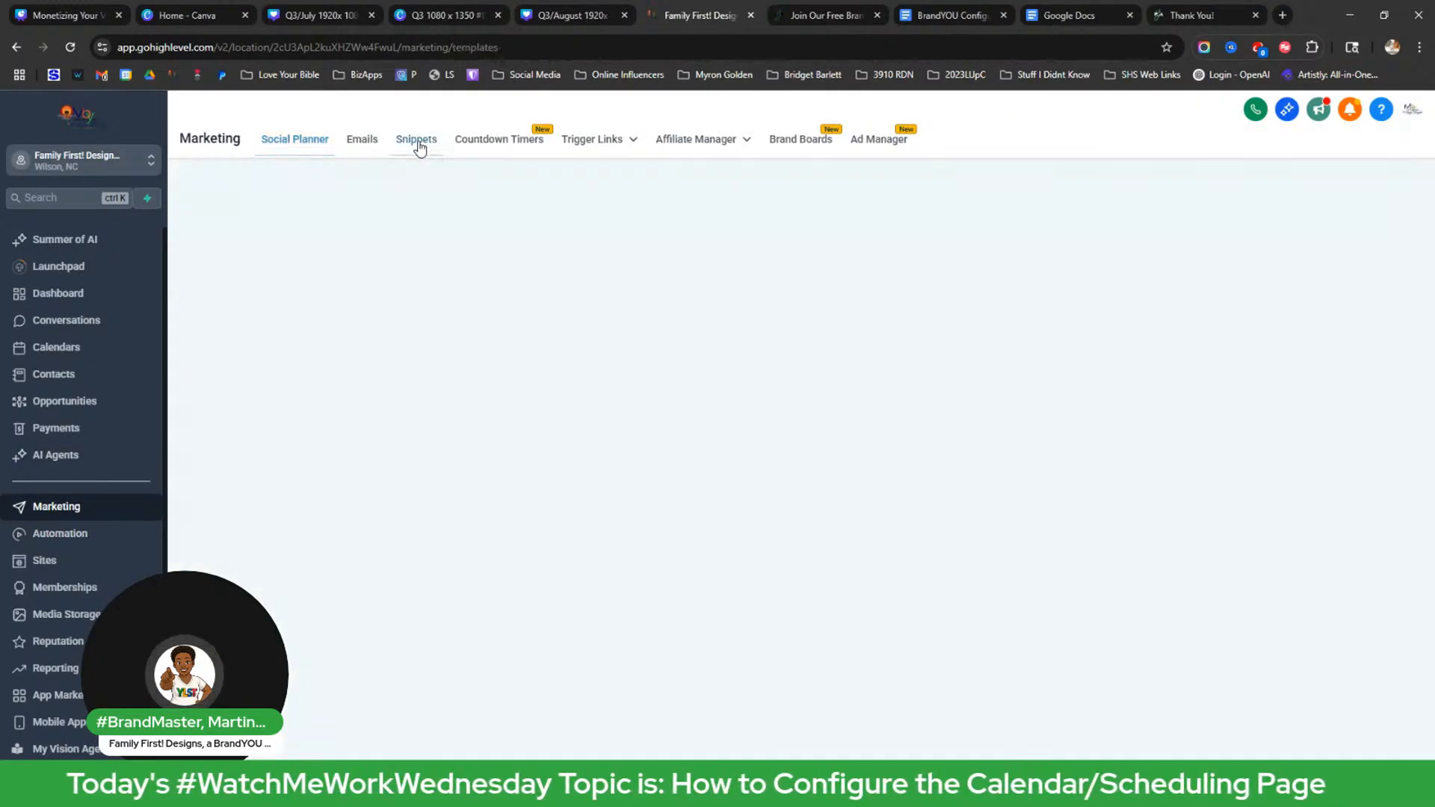
left_click(1050, 323)
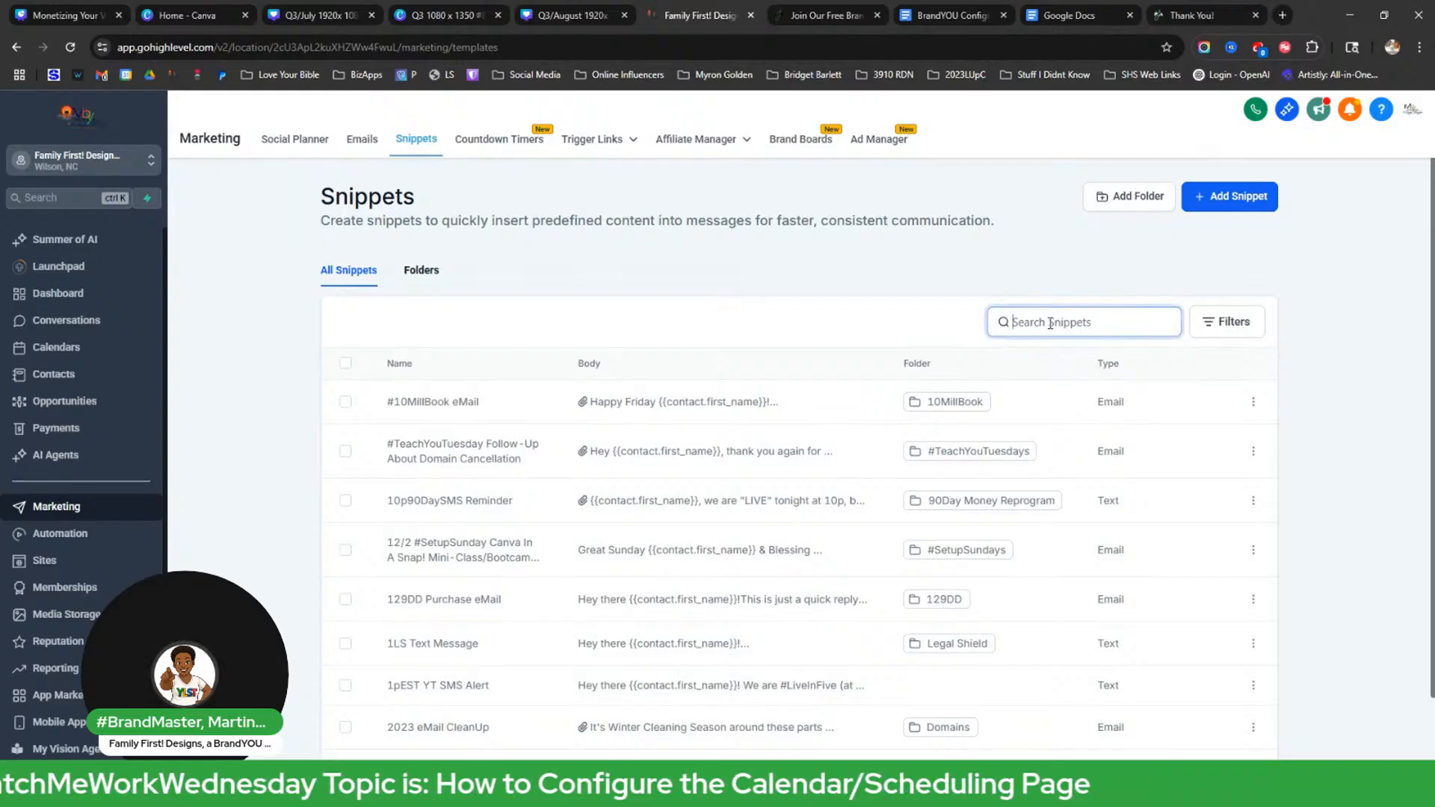
type("d1")
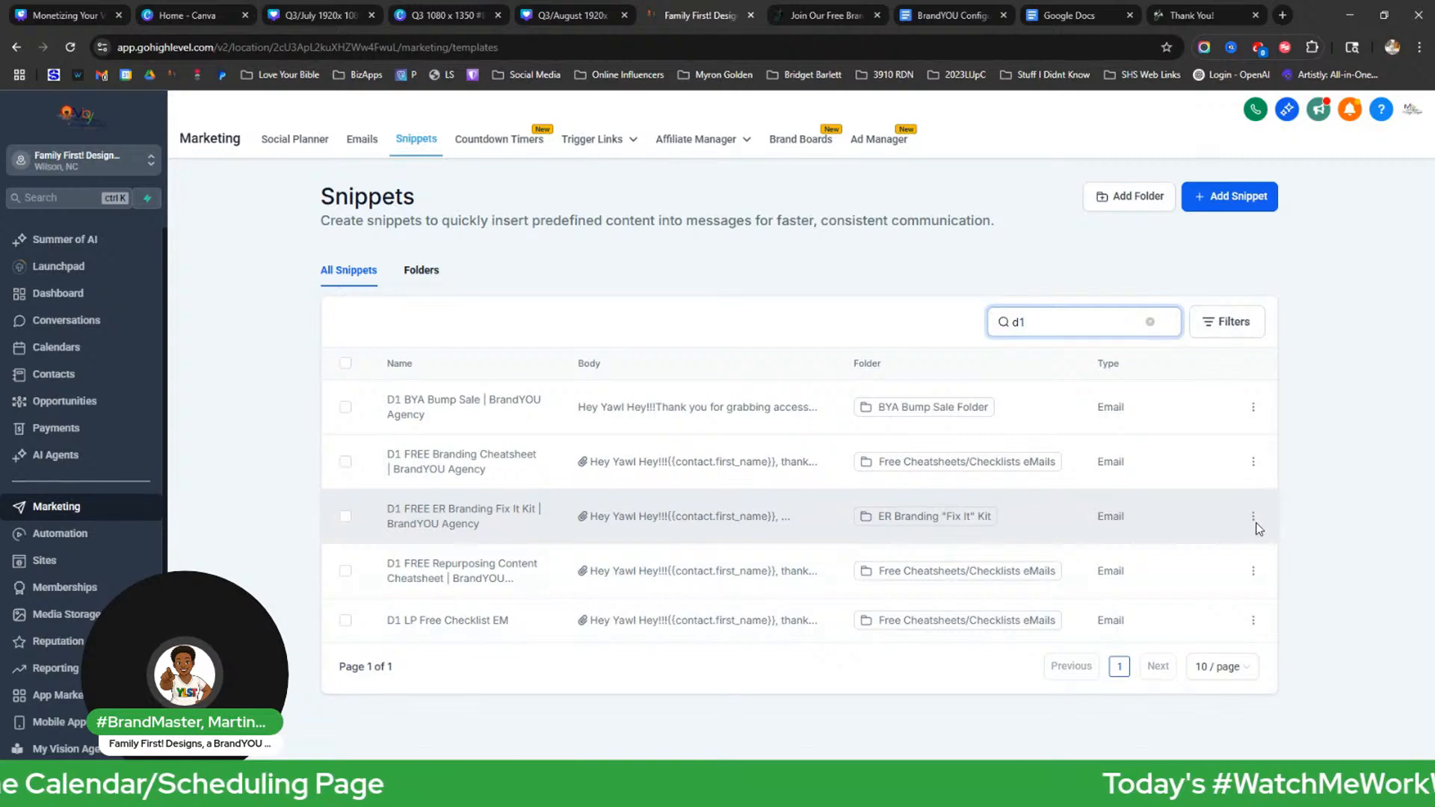
left_click(1253, 518)
left_click(1205, 568)
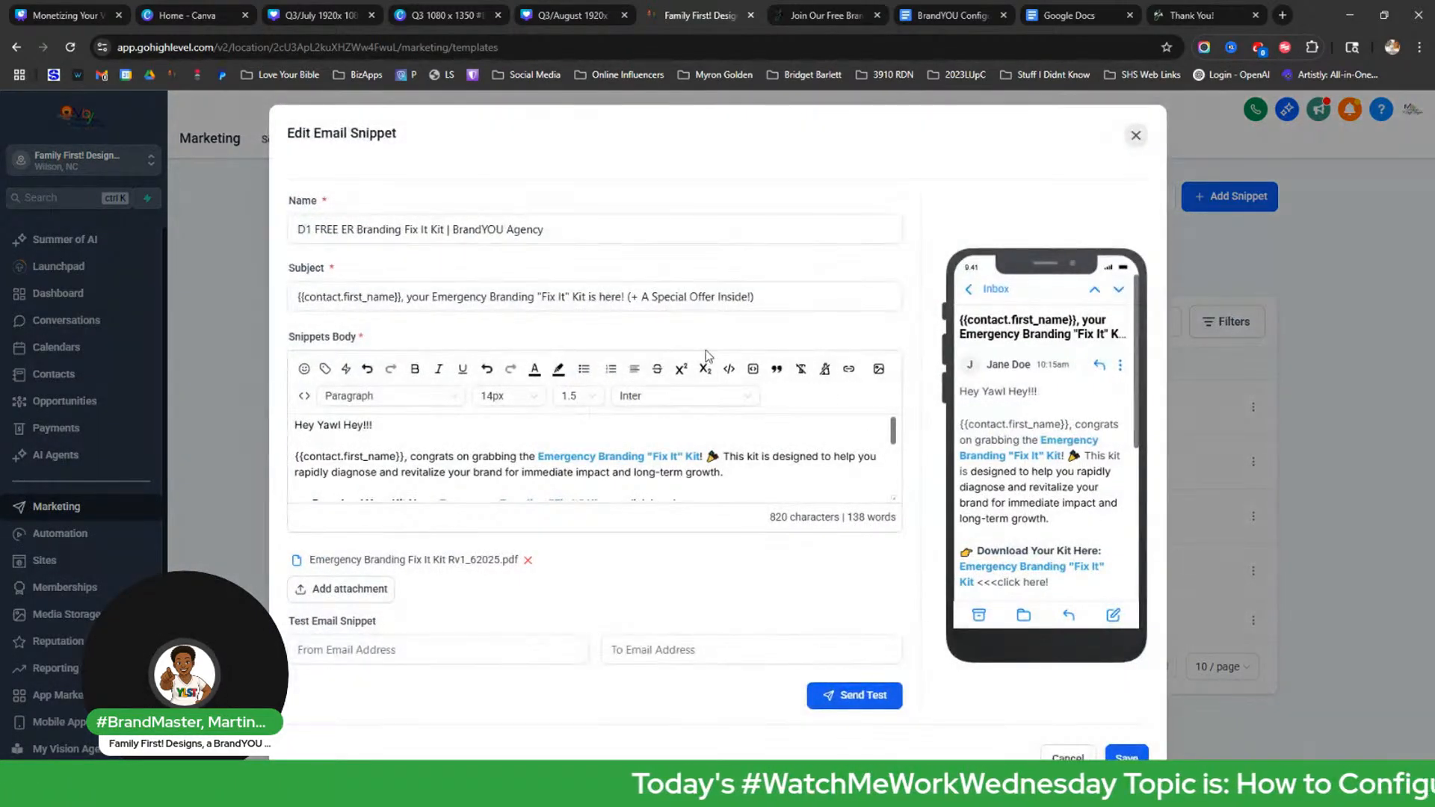
scroll(704, 426, "down", 5)
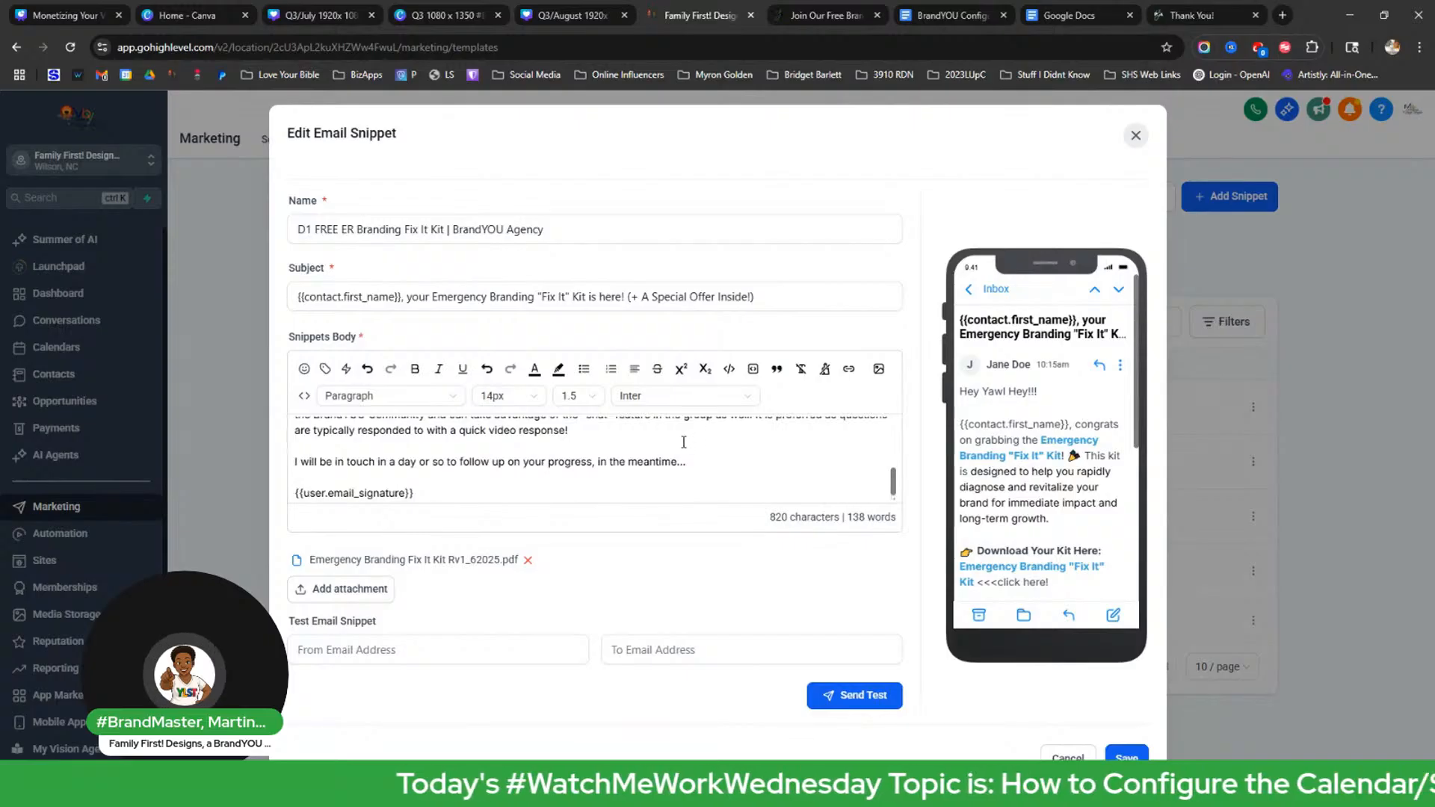
Select the "via this link" text in the snippet body's brand audit call paragraph and open its link option.
scroll(683, 442, "up", 2)
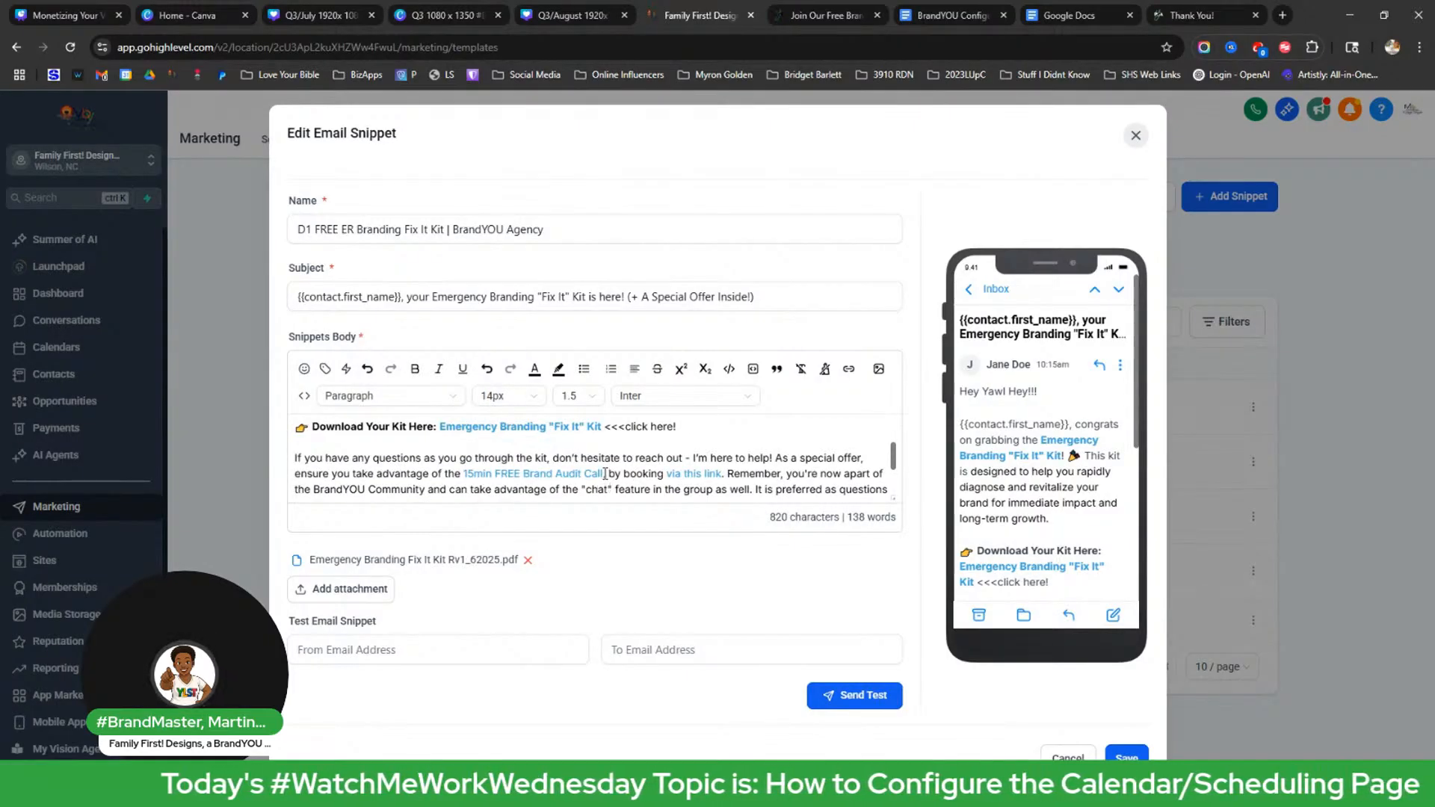
left_click_drag(605, 474, 462, 475)
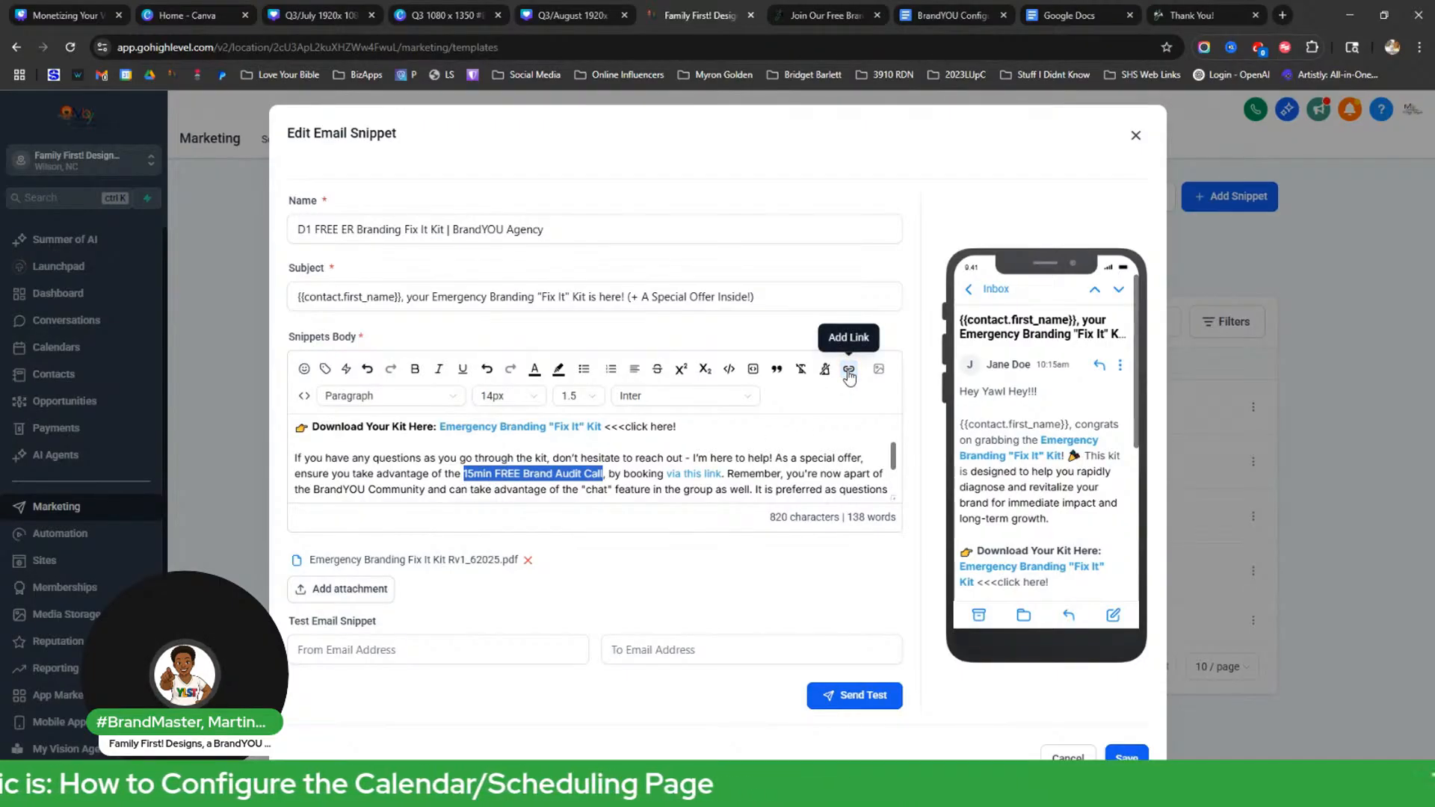
left_click_drag(724, 473, 666, 474)
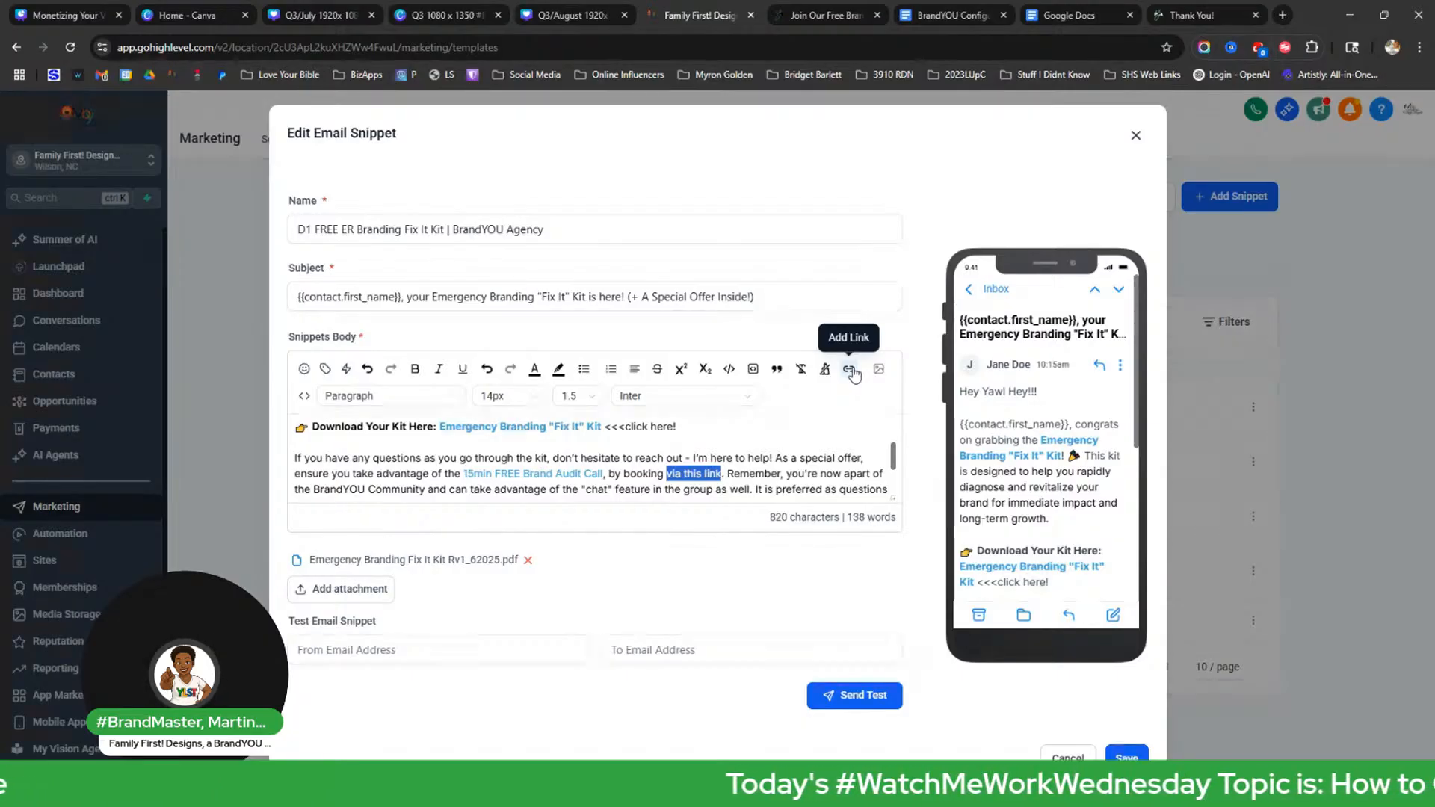
left_click(854, 374)
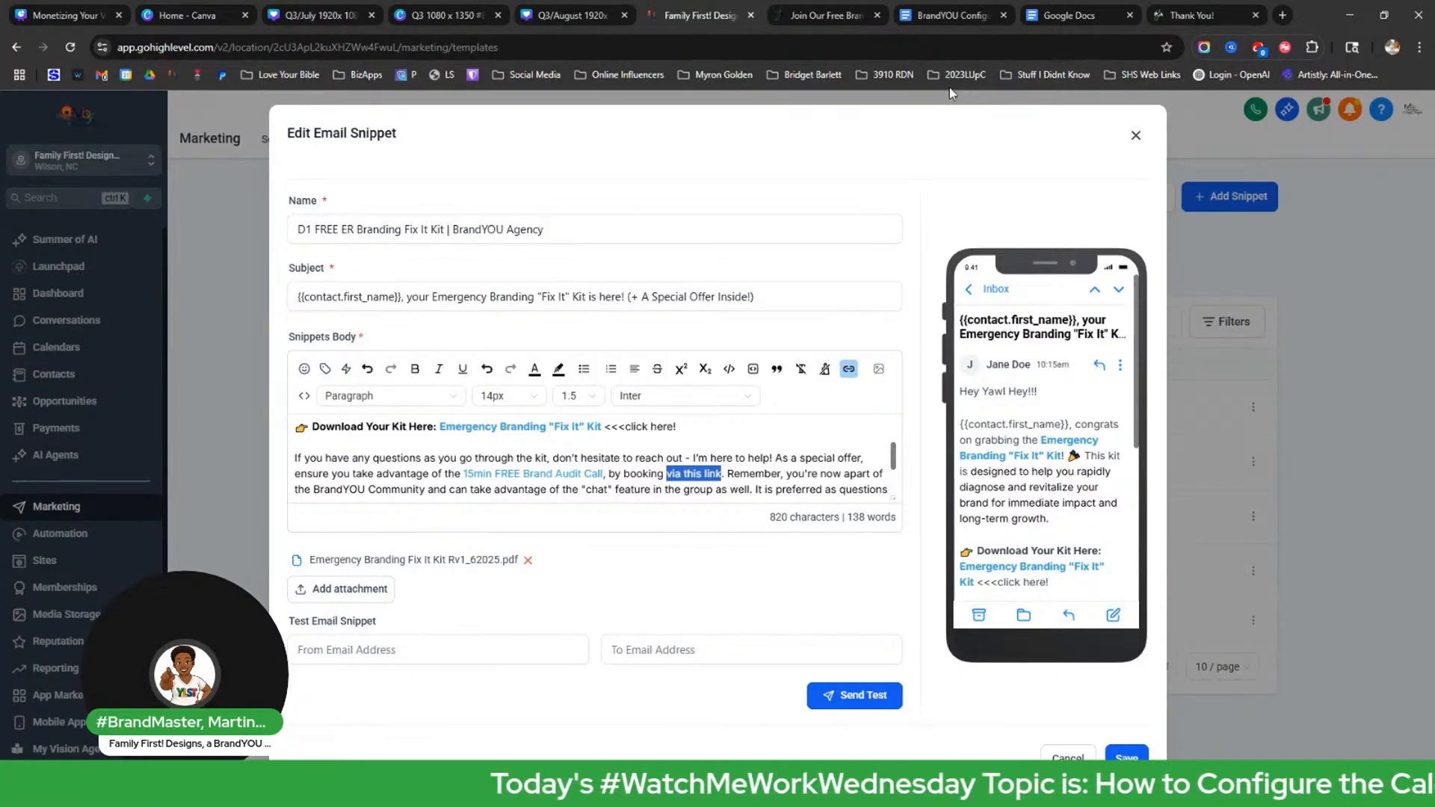
Duplicate the GoHighLevel browser tab and open the calendar settings list in the copy.
right_click(703, 17)
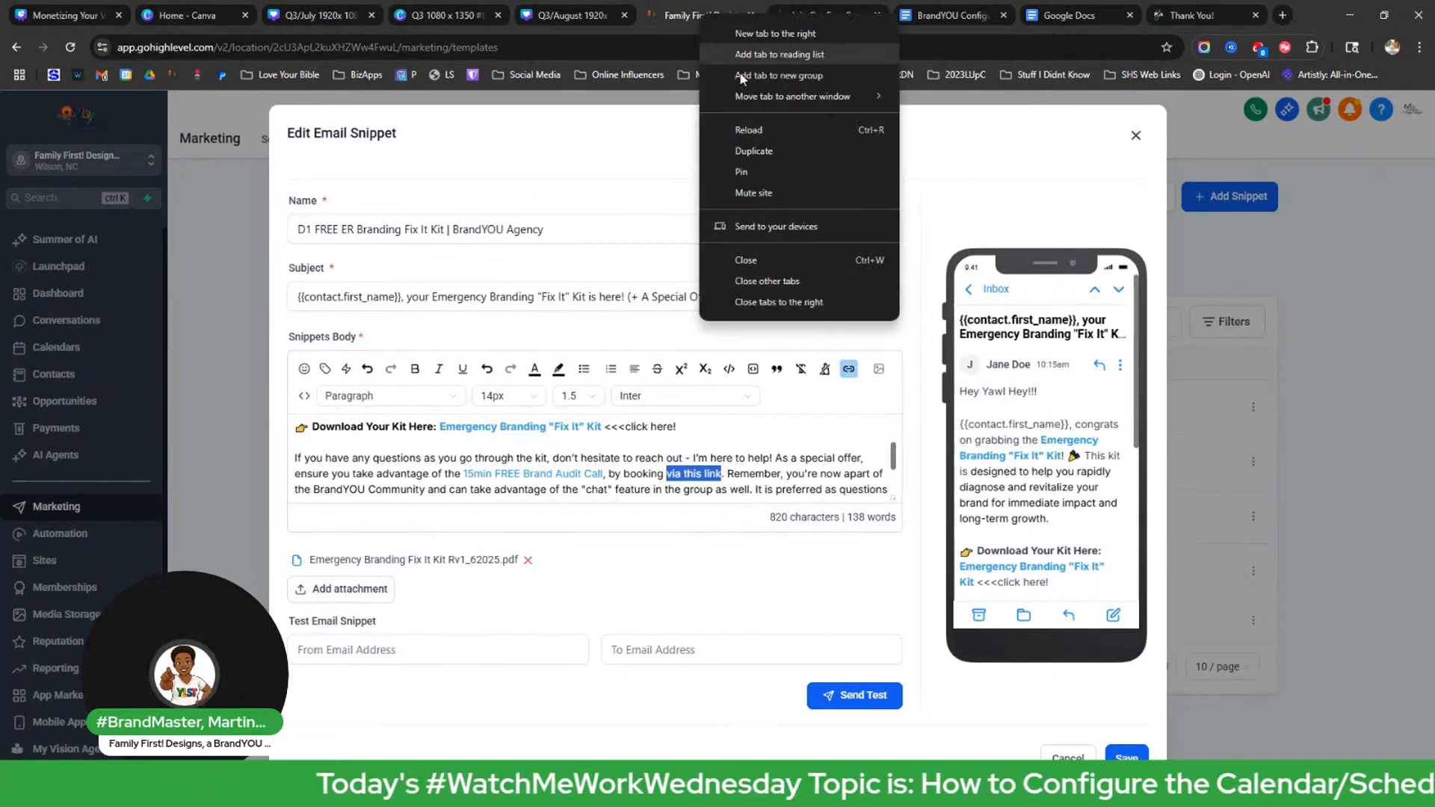
left_click(755, 152)
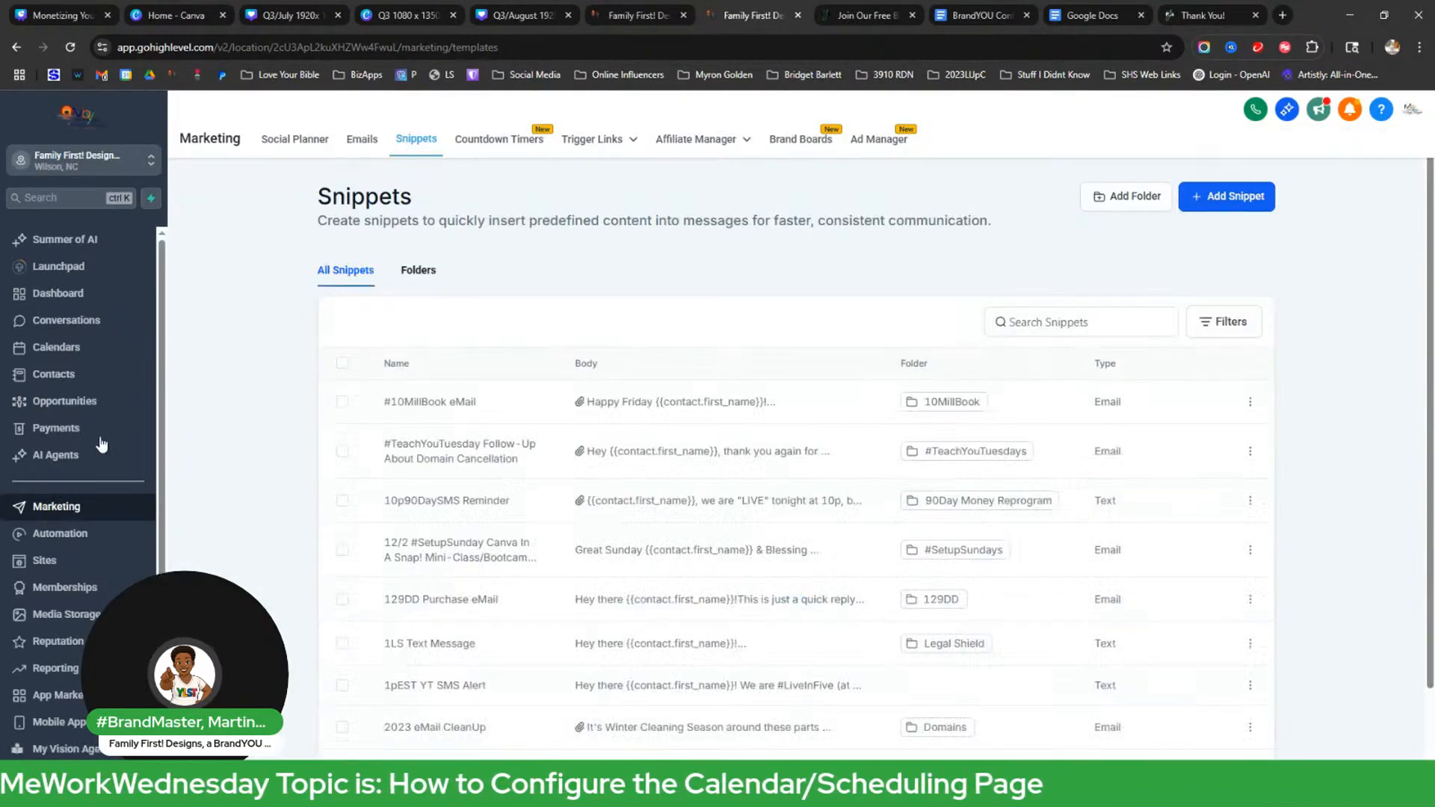
left_click(67, 302)
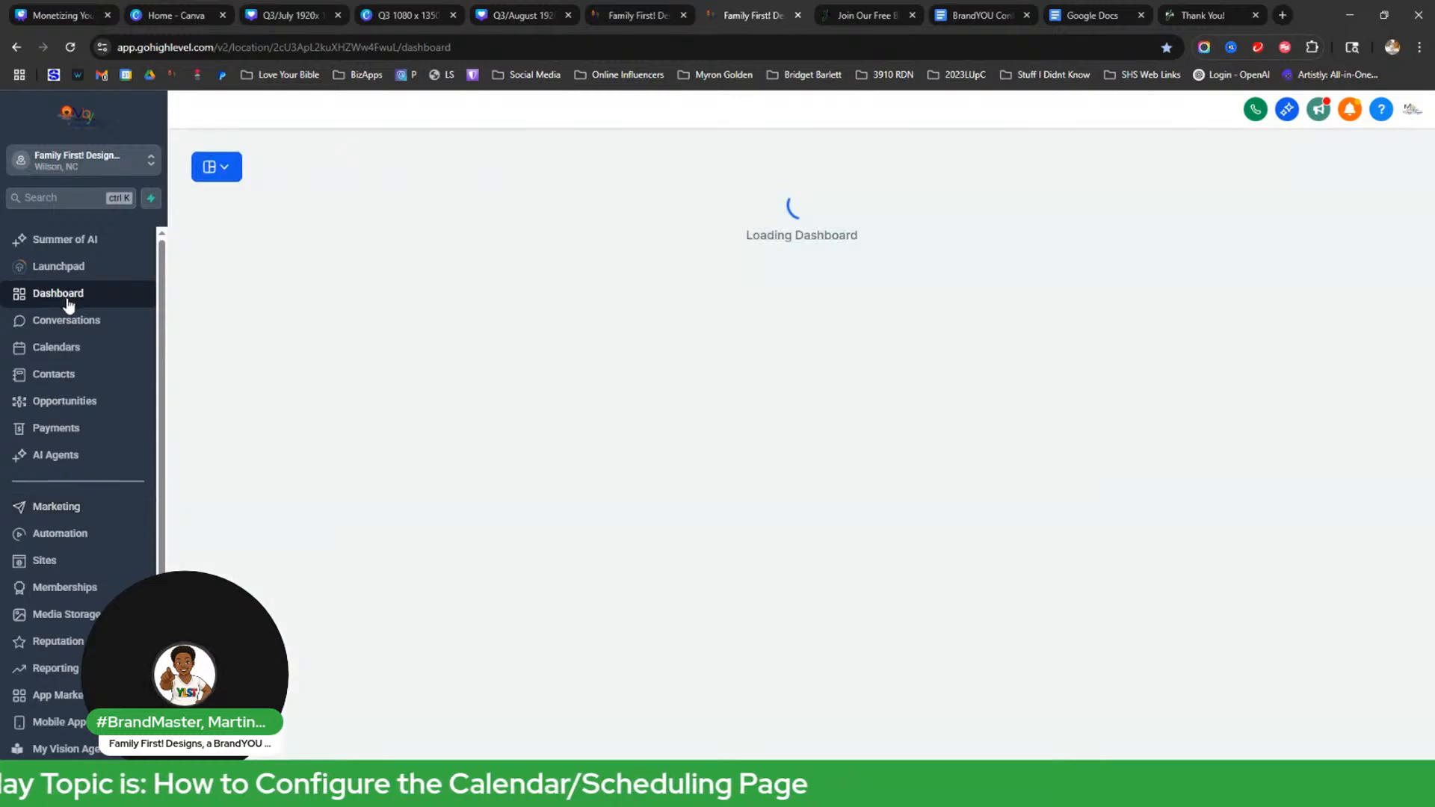
left_click(56, 347)
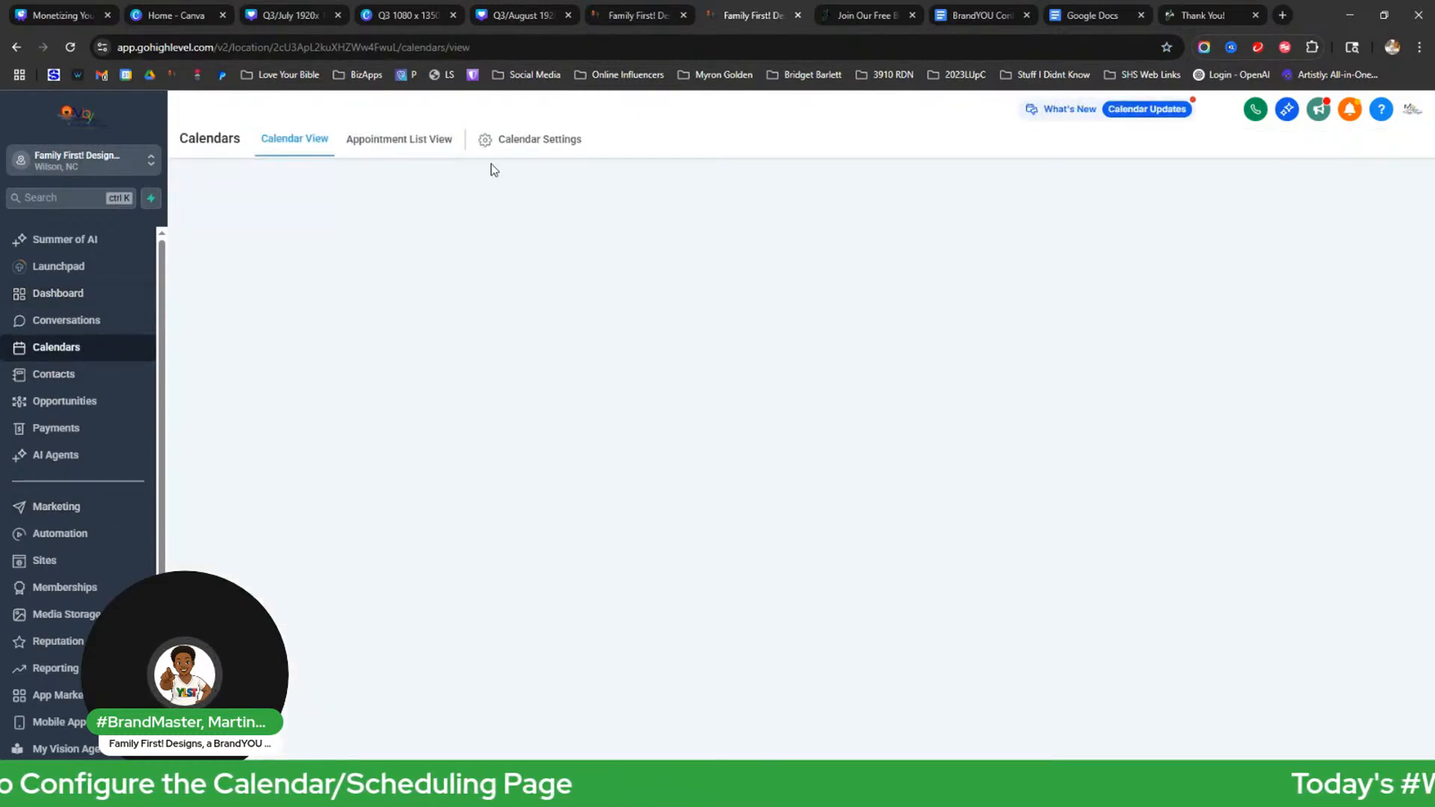
left_click(551, 140)
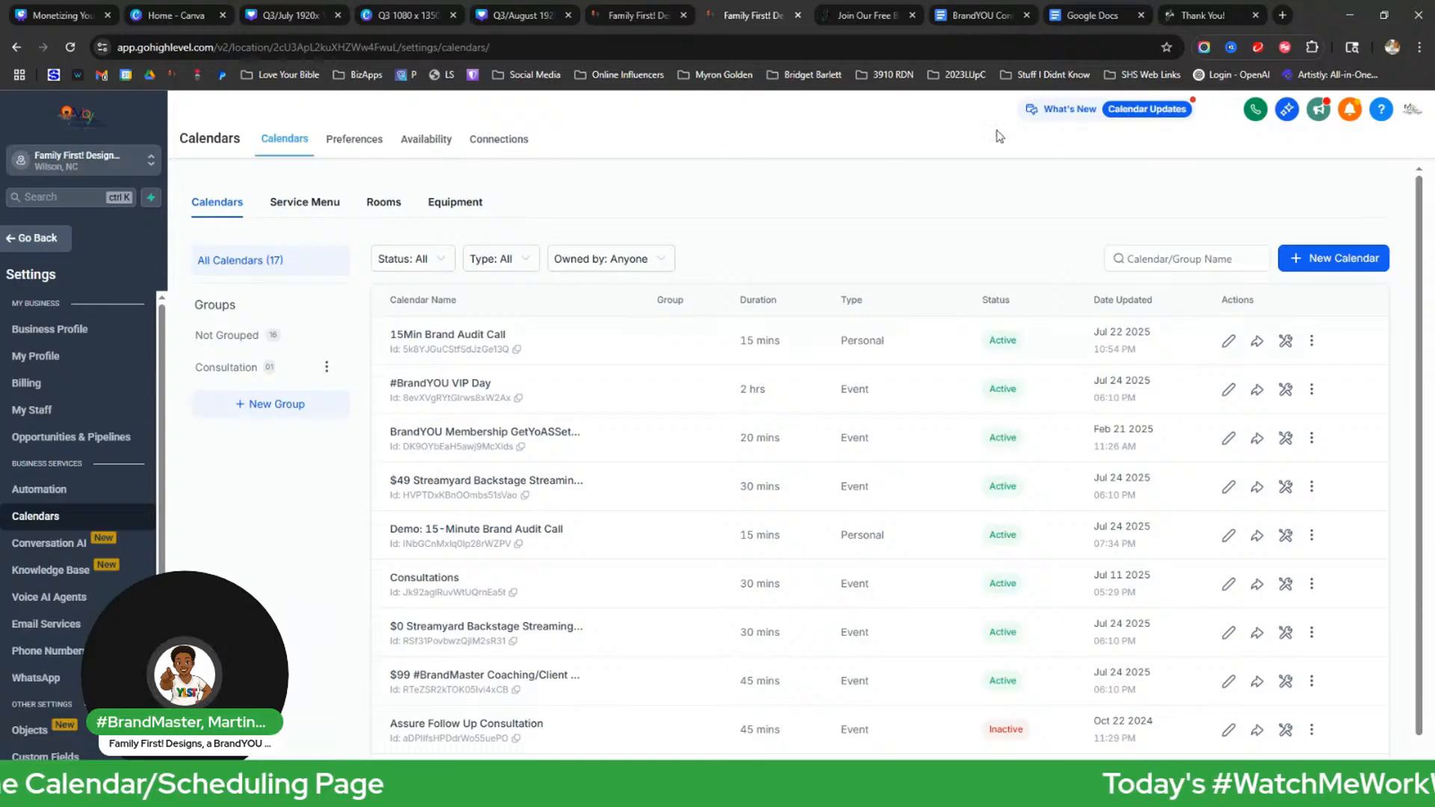
Copy the scheduling link of the "15Min Brand Audit Call" calendar and open it in a new browser tab.
left_click(1259, 345)
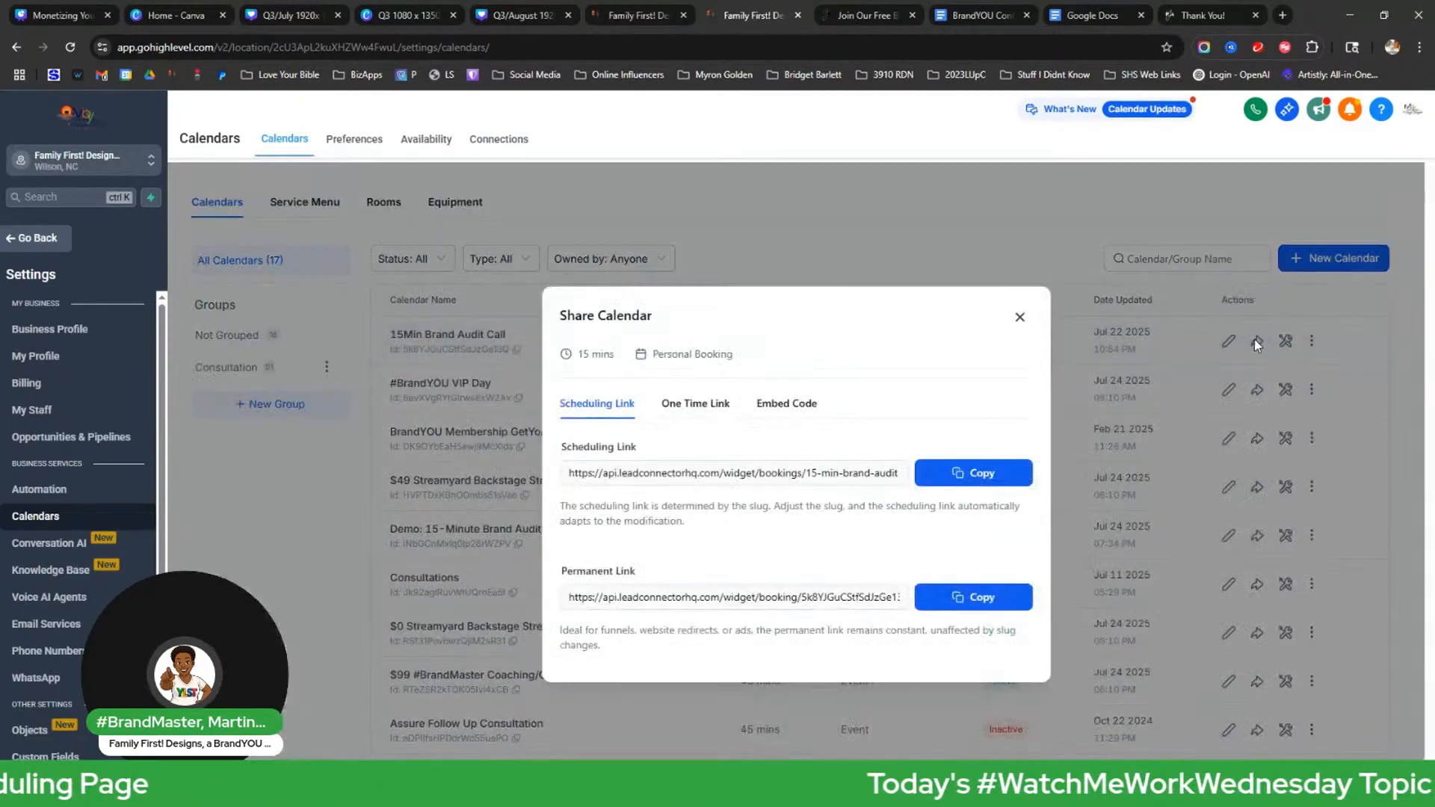
left_click(1019, 317)
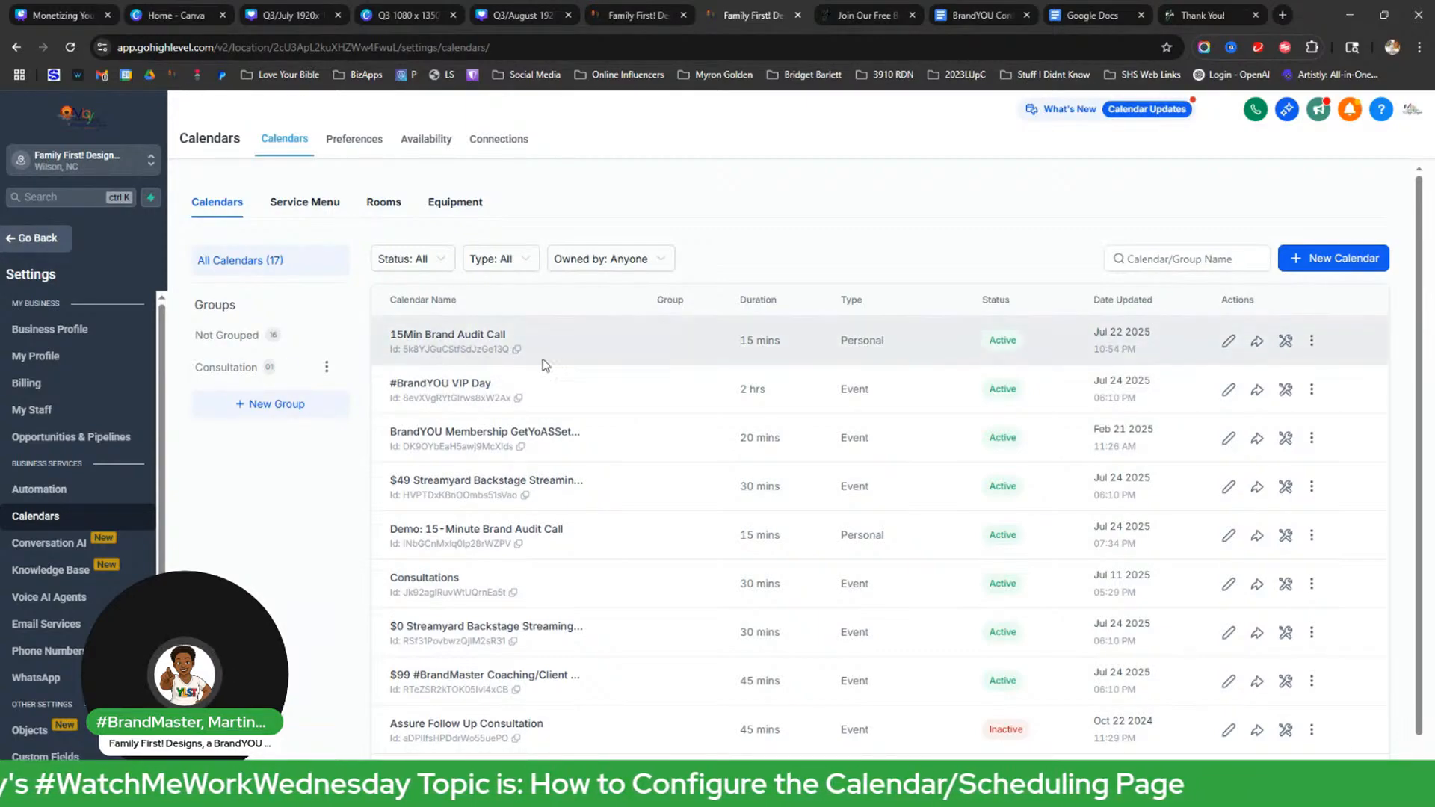
left_click(1257, 342)
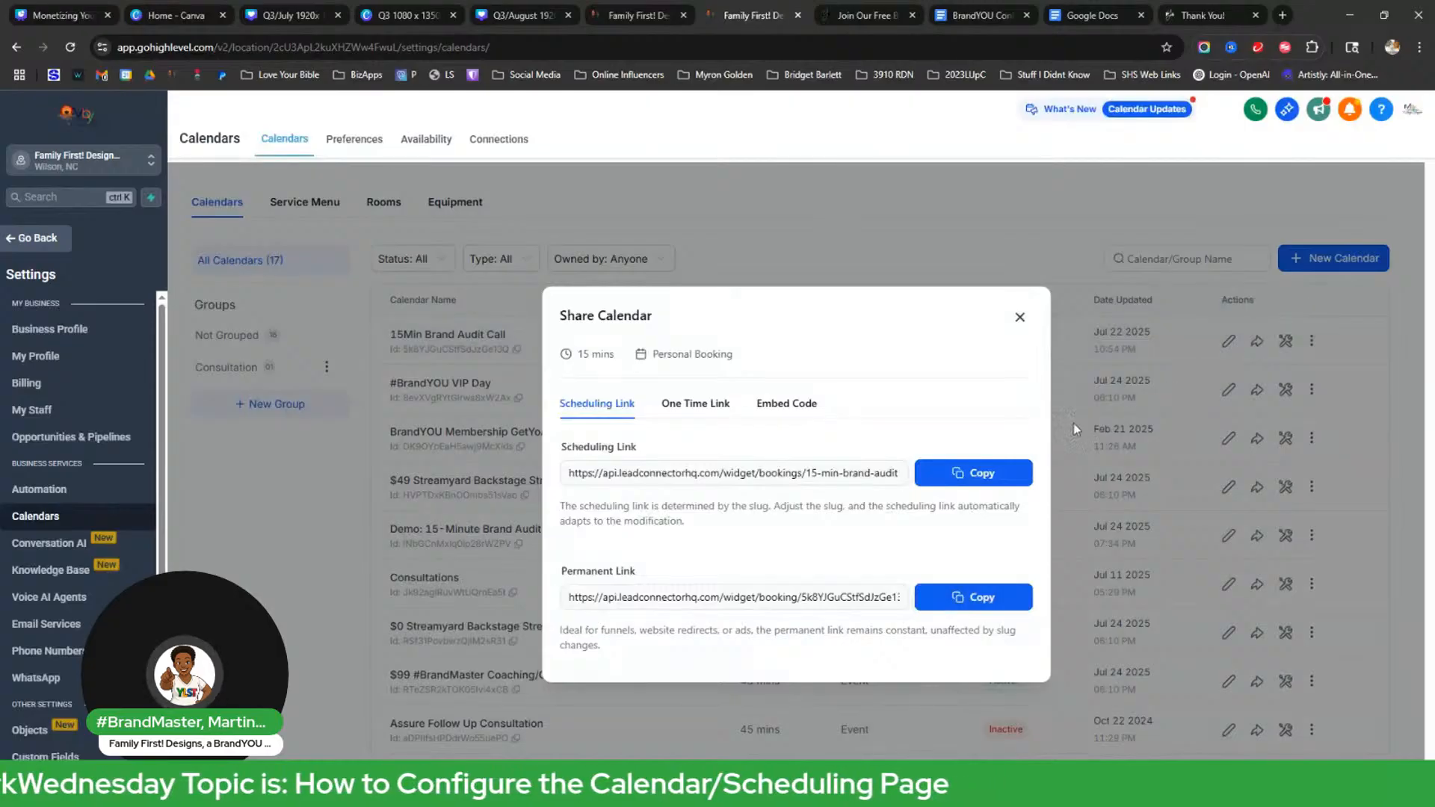
left_click(975, 482)
left_click(1282, 16)
left_click(884, 48)
key("ctrl+v")
key("Return")
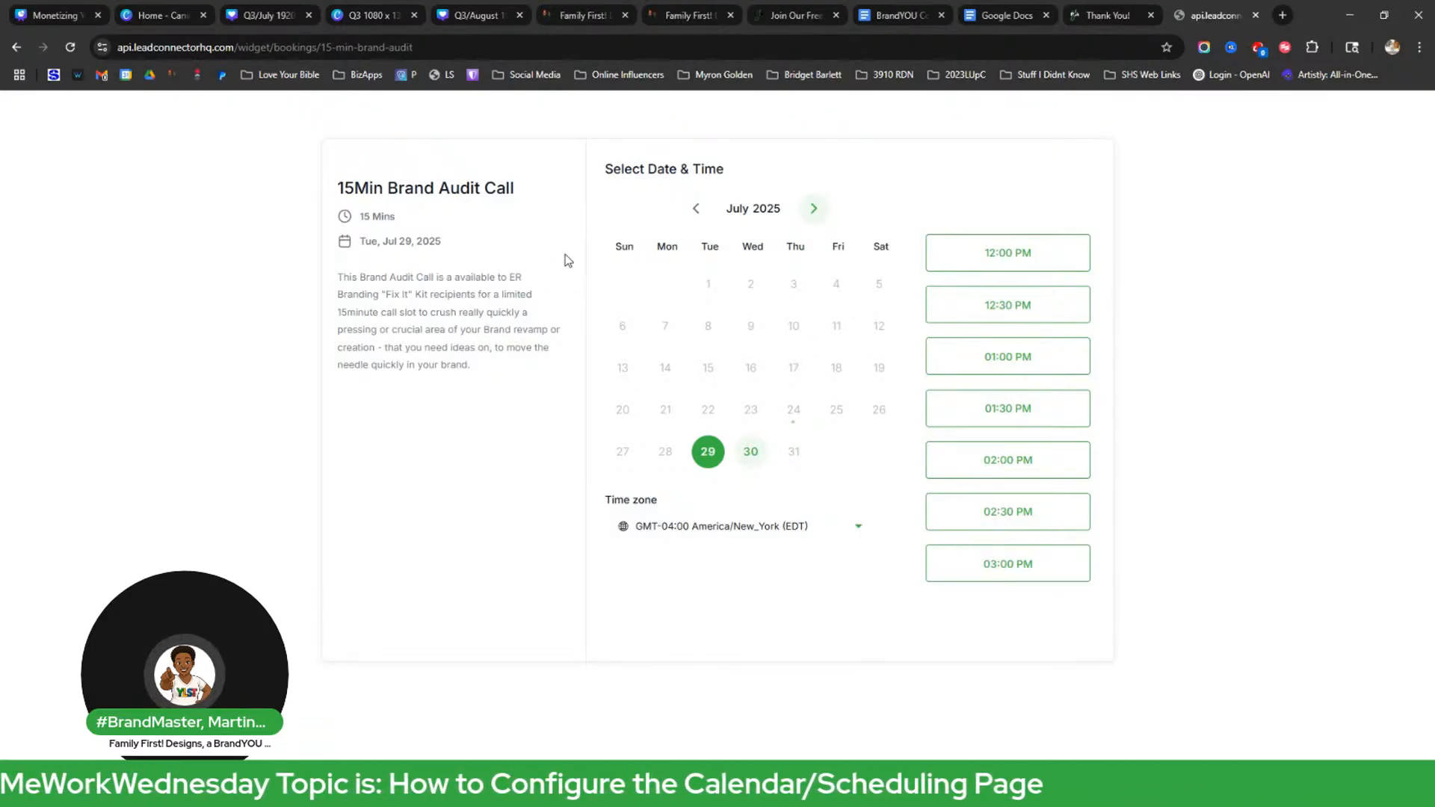
Return to the calendar list, open "15Min Brand Audit Call" for editing and check its customization settings.
left_click(680, 17)
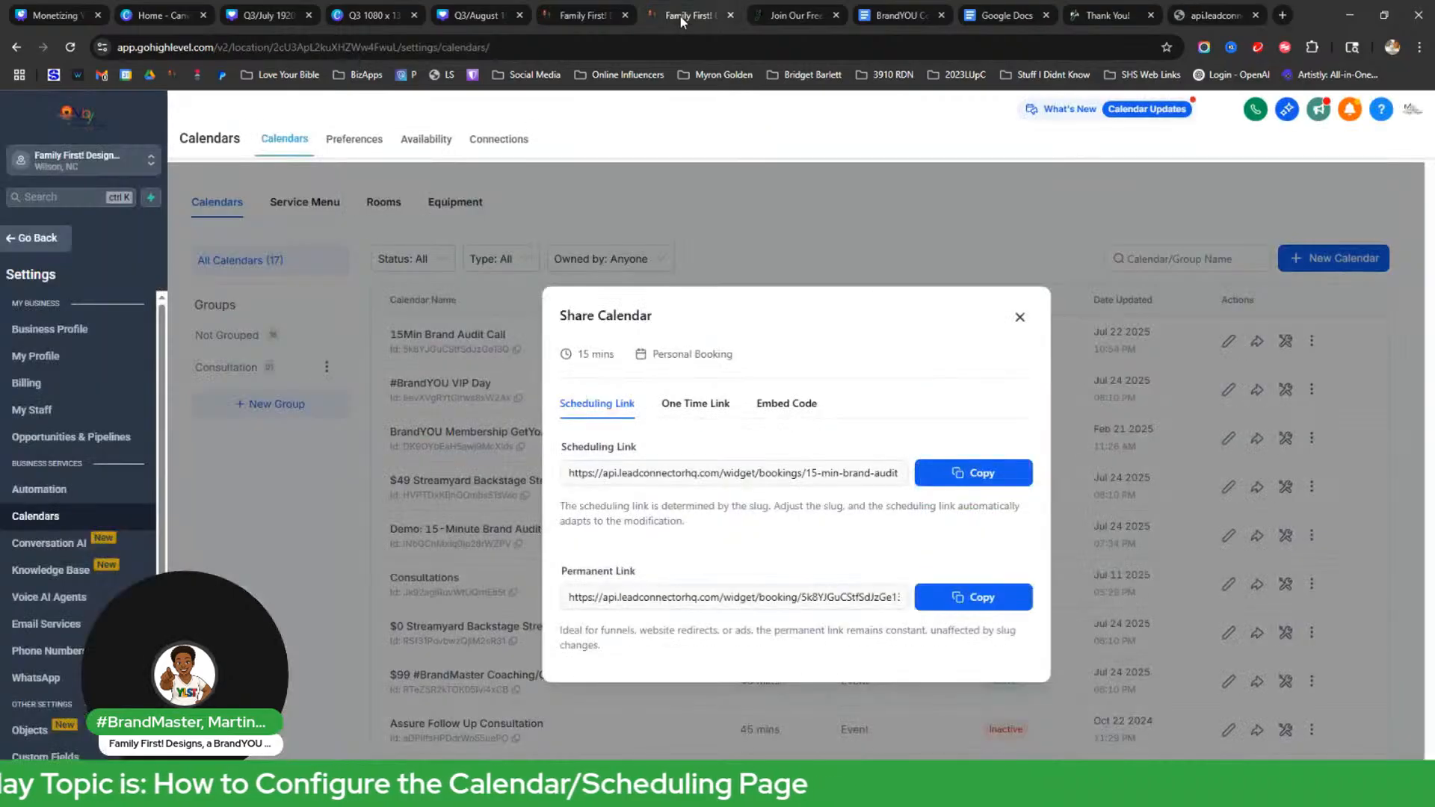
left_click(1020, 318)
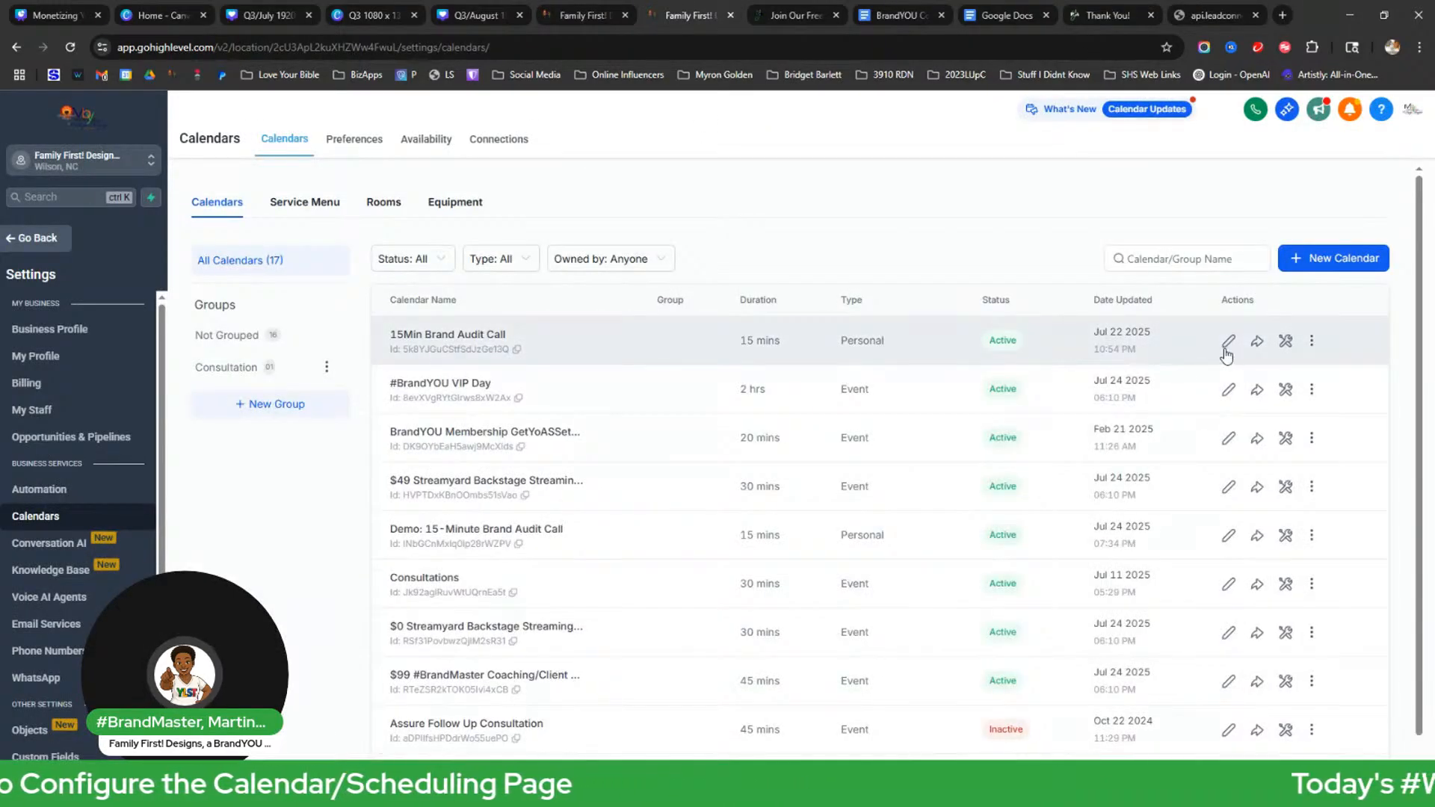
left_click(1228, 343)
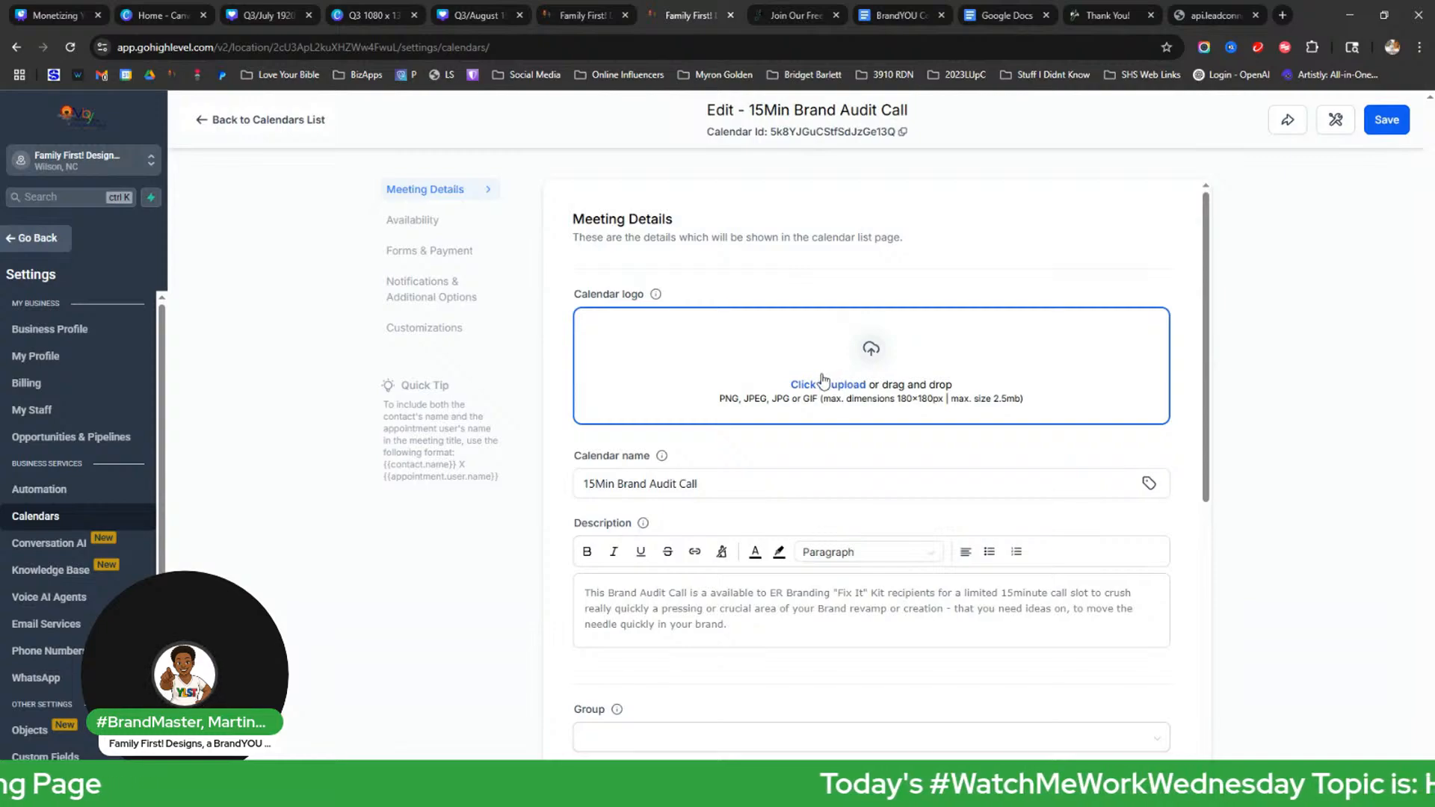
left_click(411, 325)
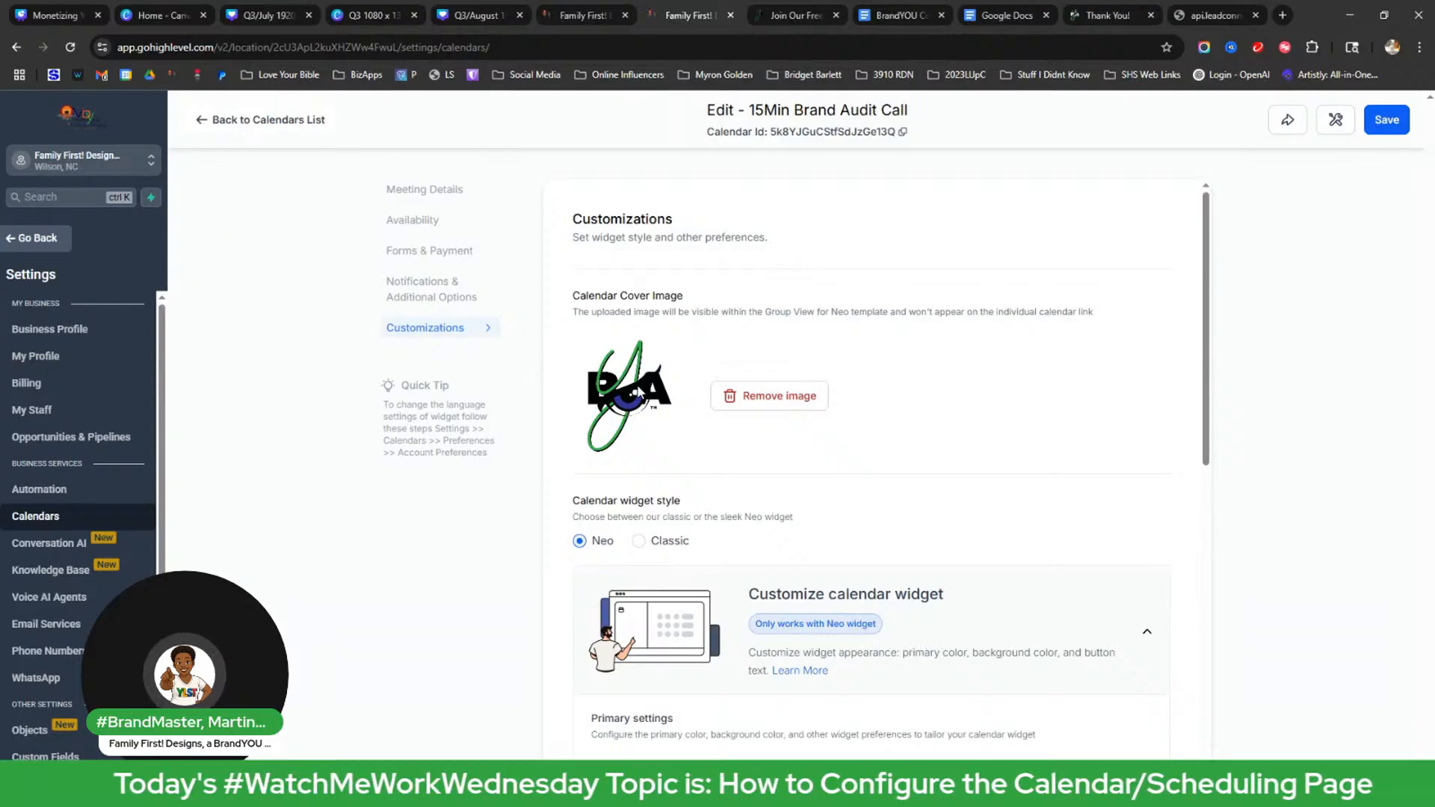
Upload the BAFavicon image from the 2025 folder as the calendar logo in the meeting details and save the calendar.
left_click(424, 194)
left_click(874, 396)
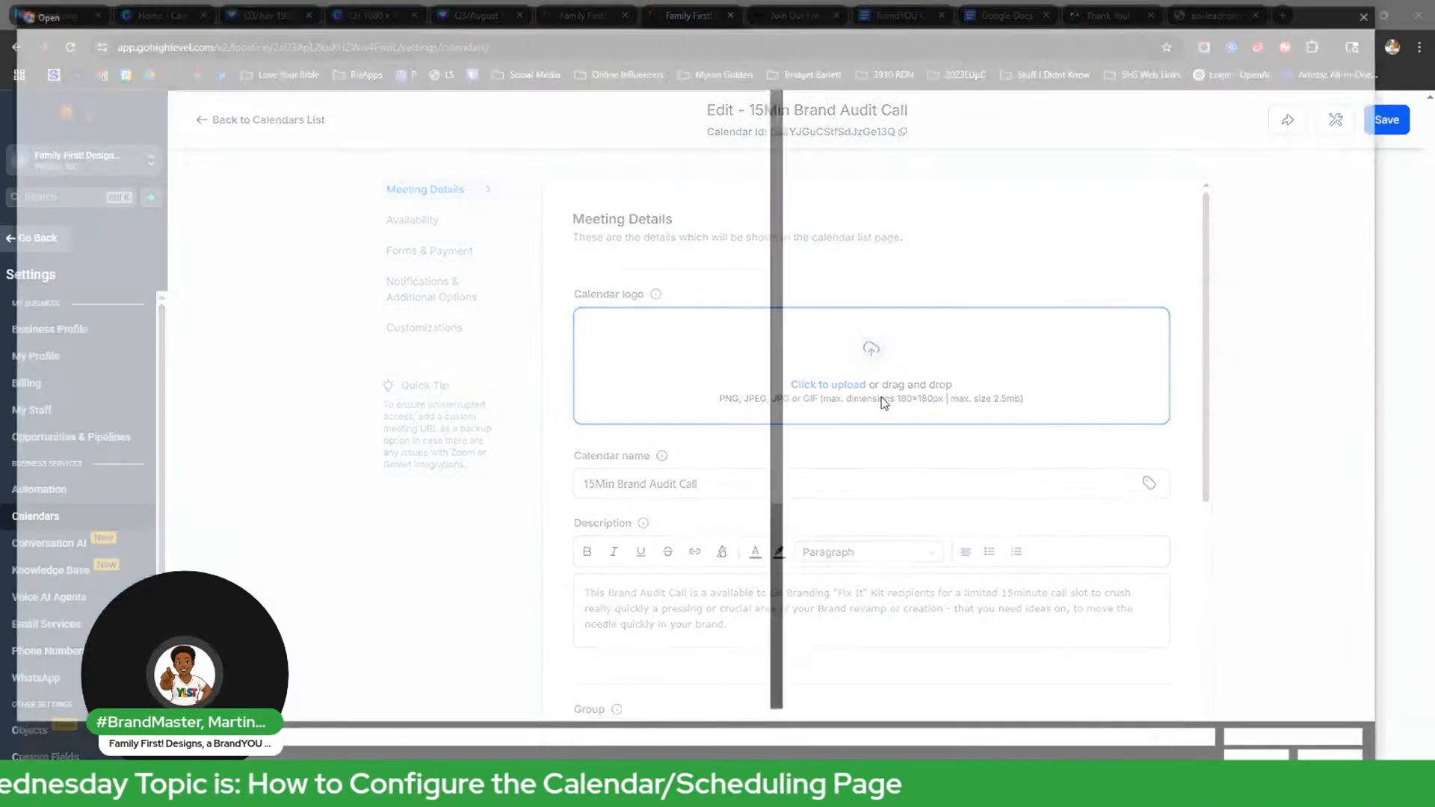
left_click(526, 36)
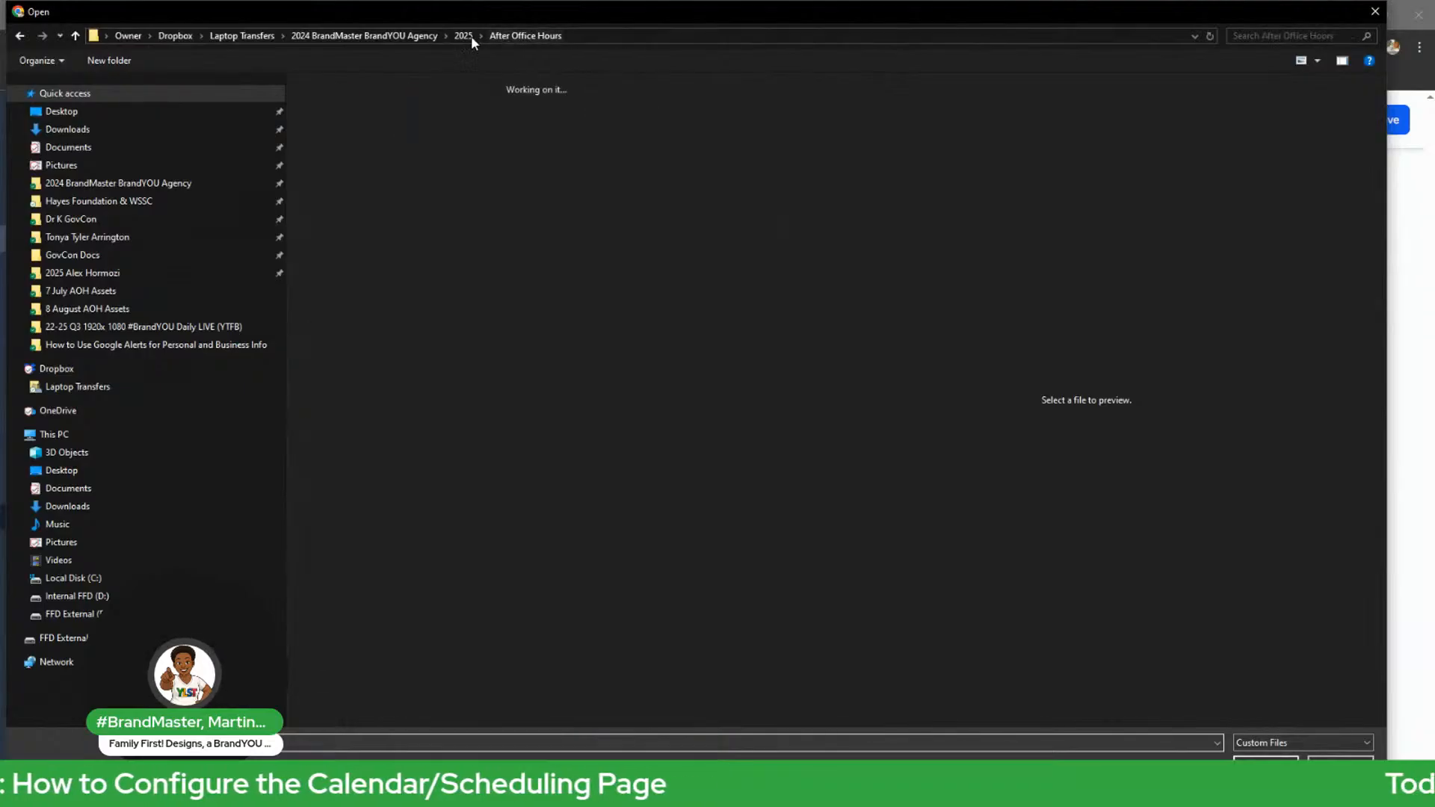
left_click(464, 36)
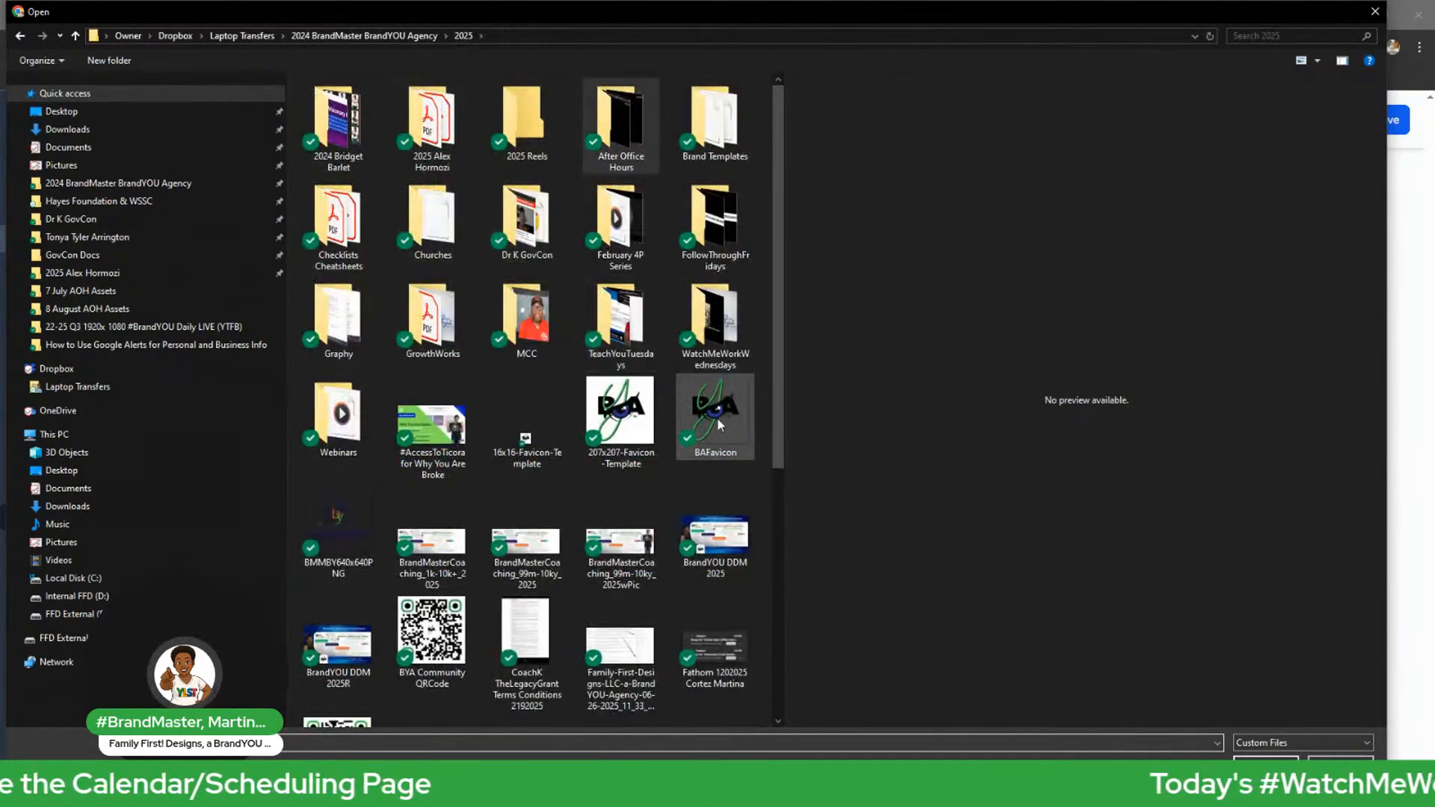
double_click(716, 419)
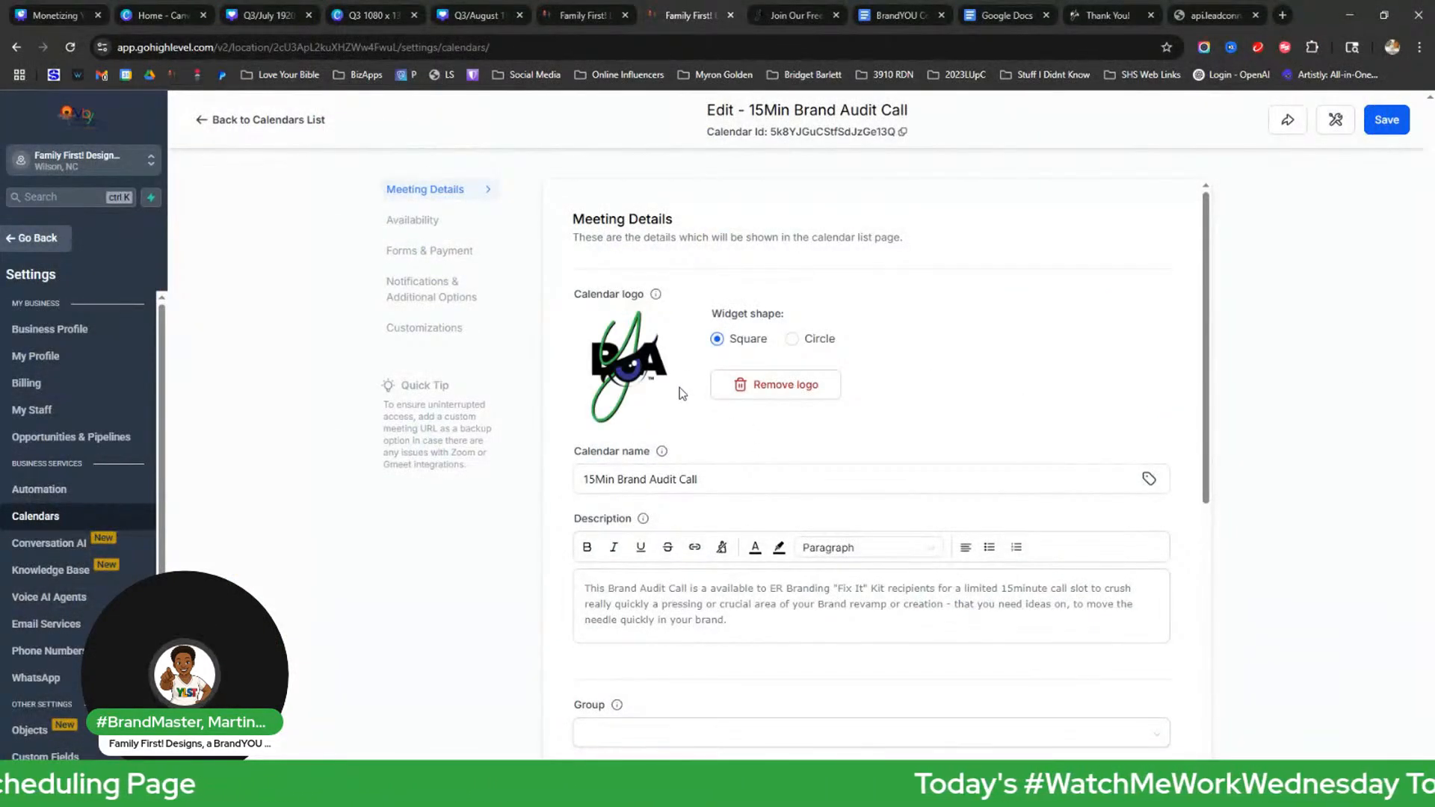
left_click(1387, 121)
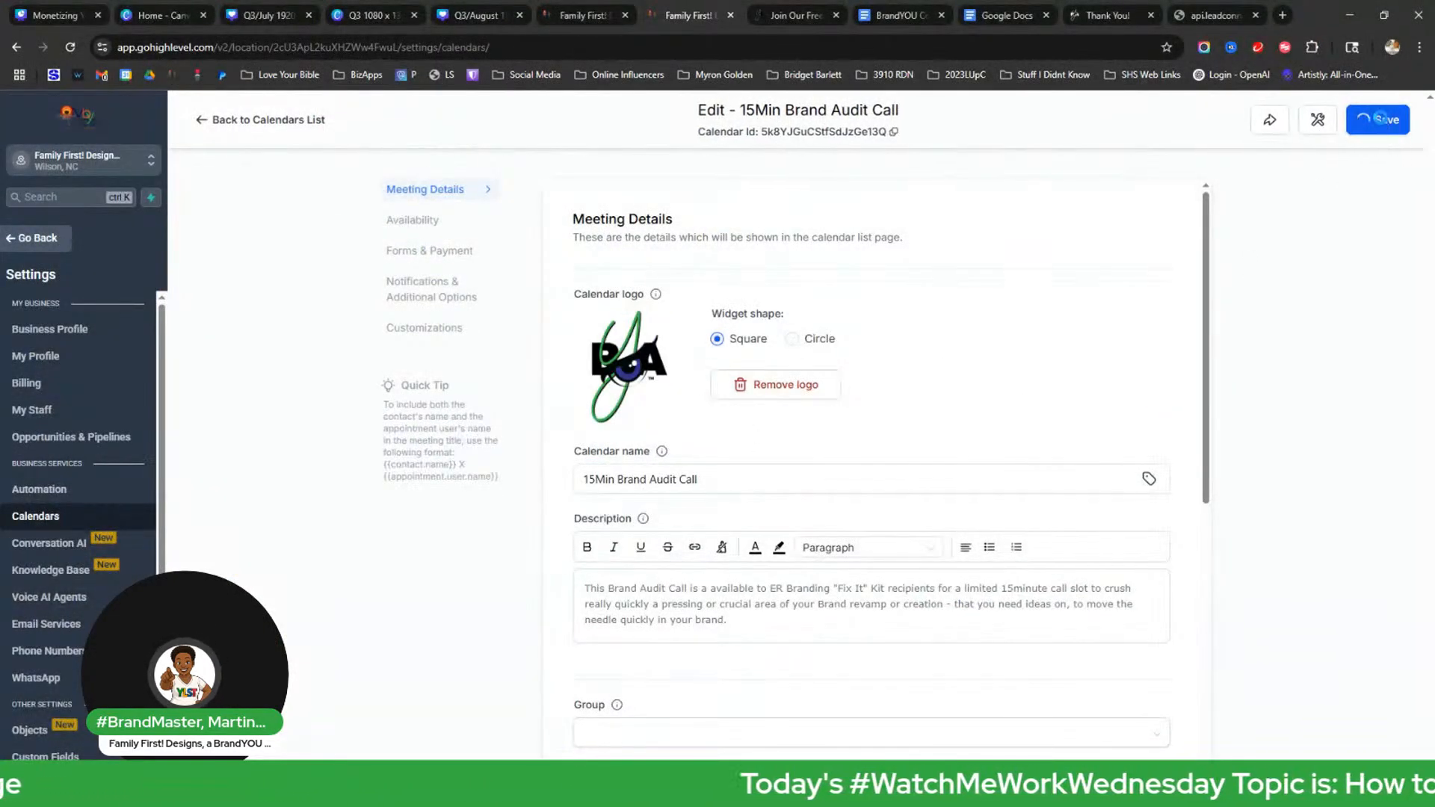
Reload the public booking page to check the logo, then review the weekly availability of "15Min Brand Audit Call".
left_click(1214, 17)
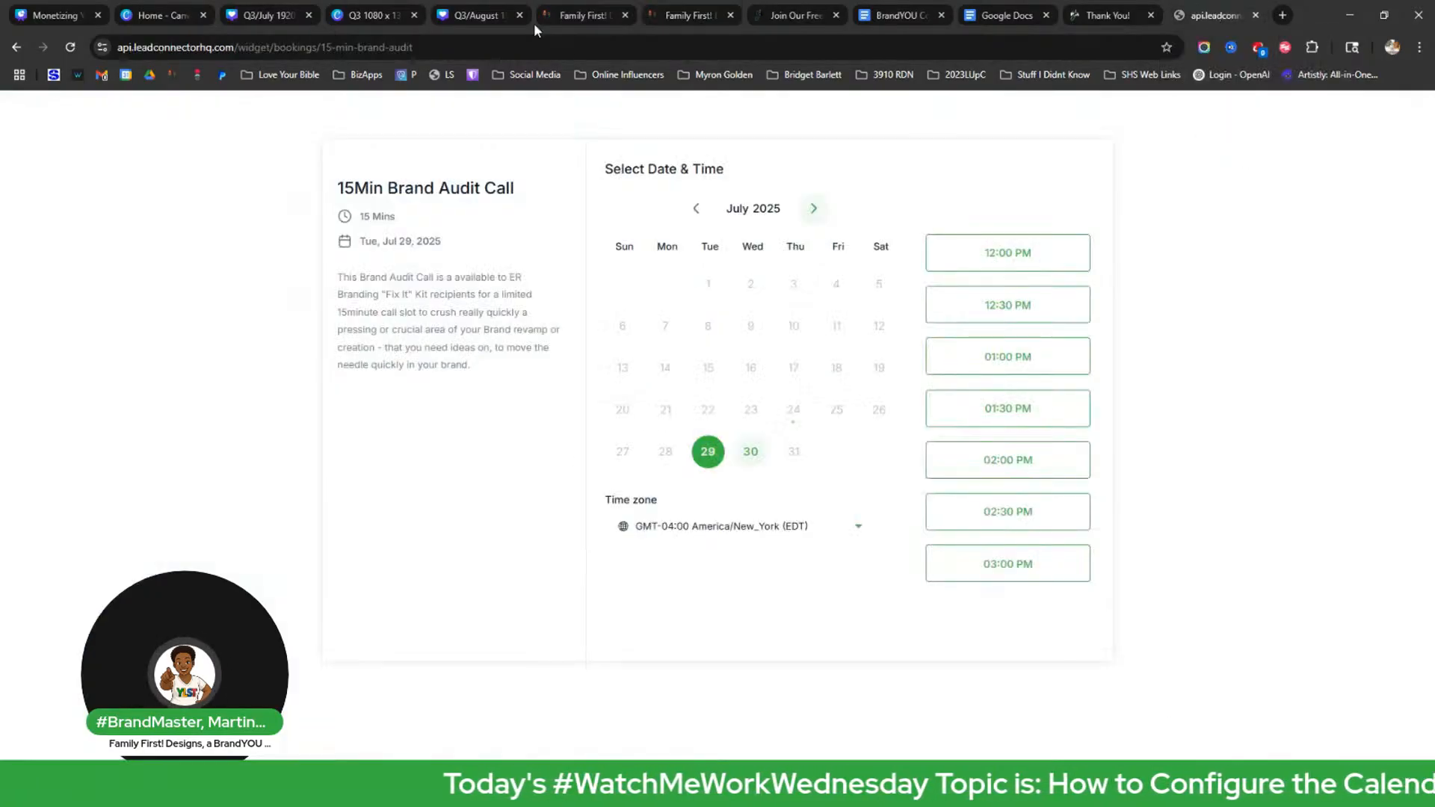
left_click(69, 46)
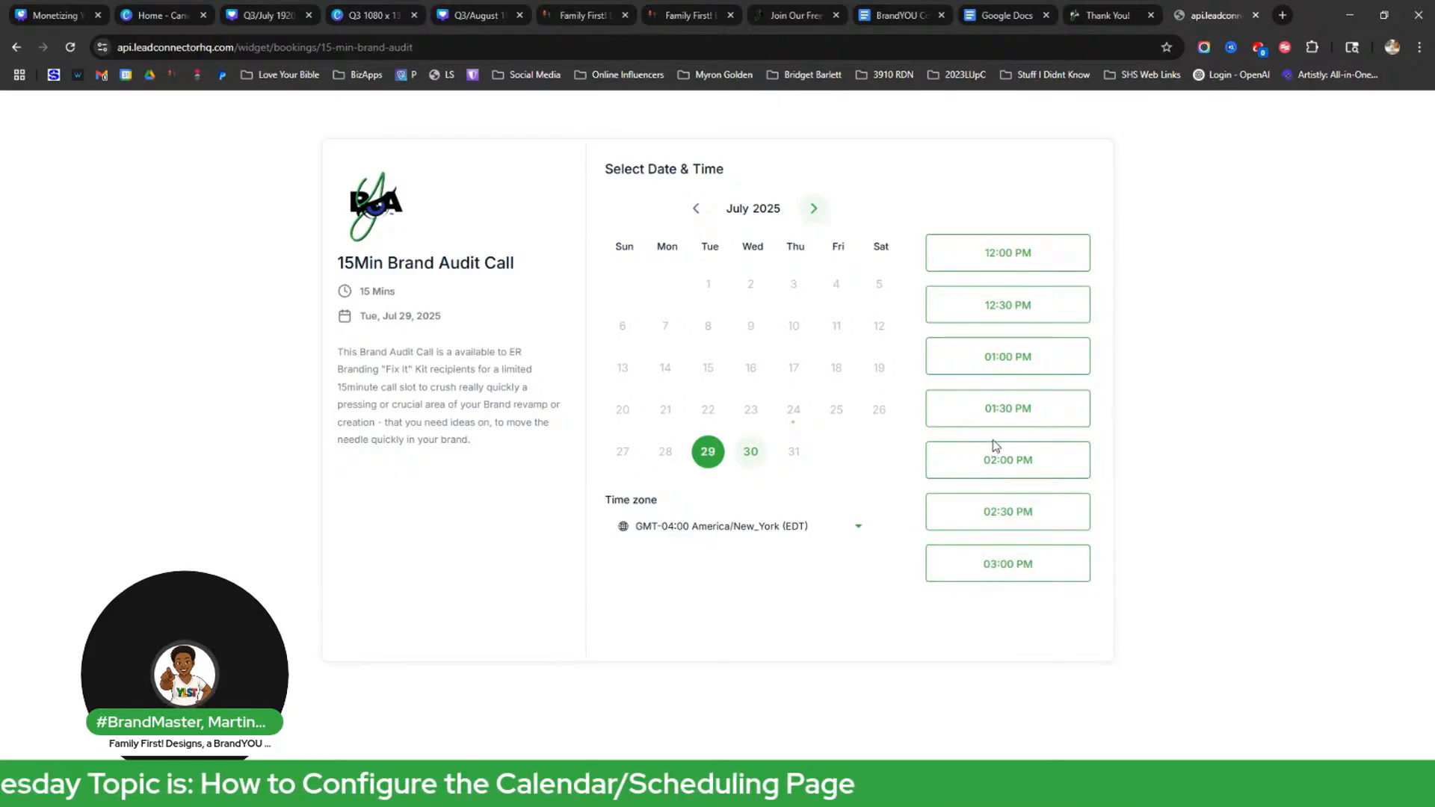
left_click(587, 18)
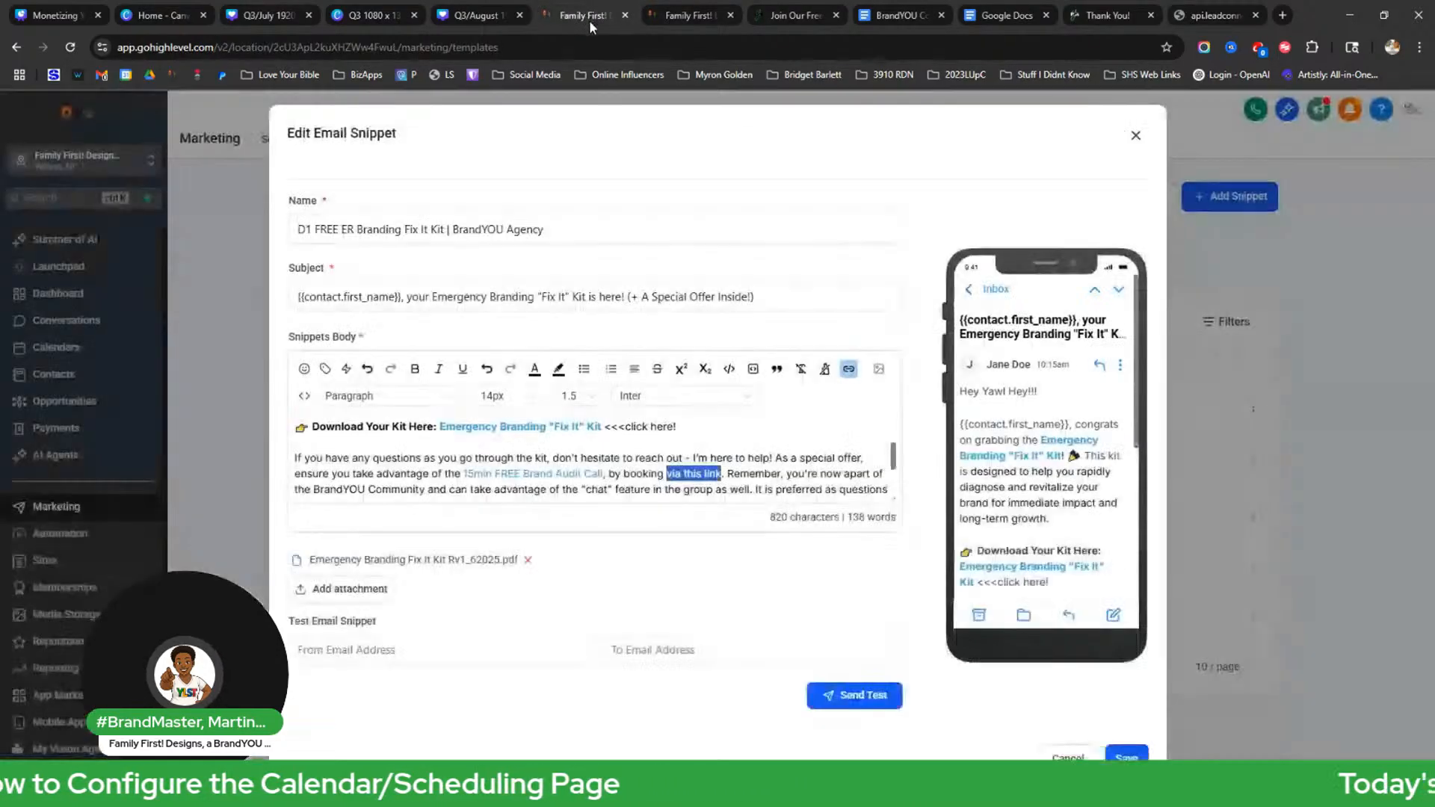
left_click(675, 21)
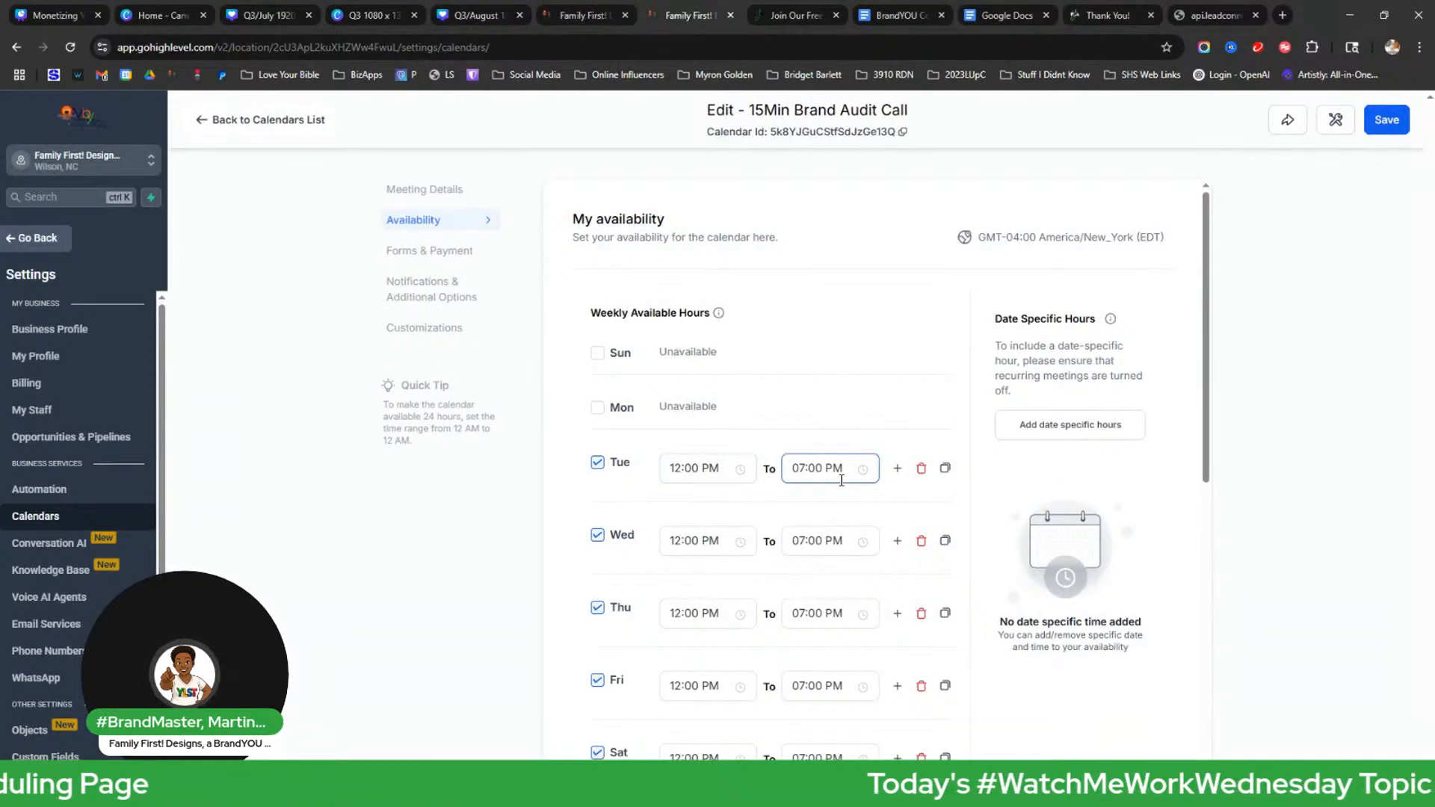
left_click_drag(750, 109, 936, 122)
Open the "Demo: 15-Minute Brand Audit Call" calendar for editing and review its meeting details and weekly availability.
left_click(221, 122)
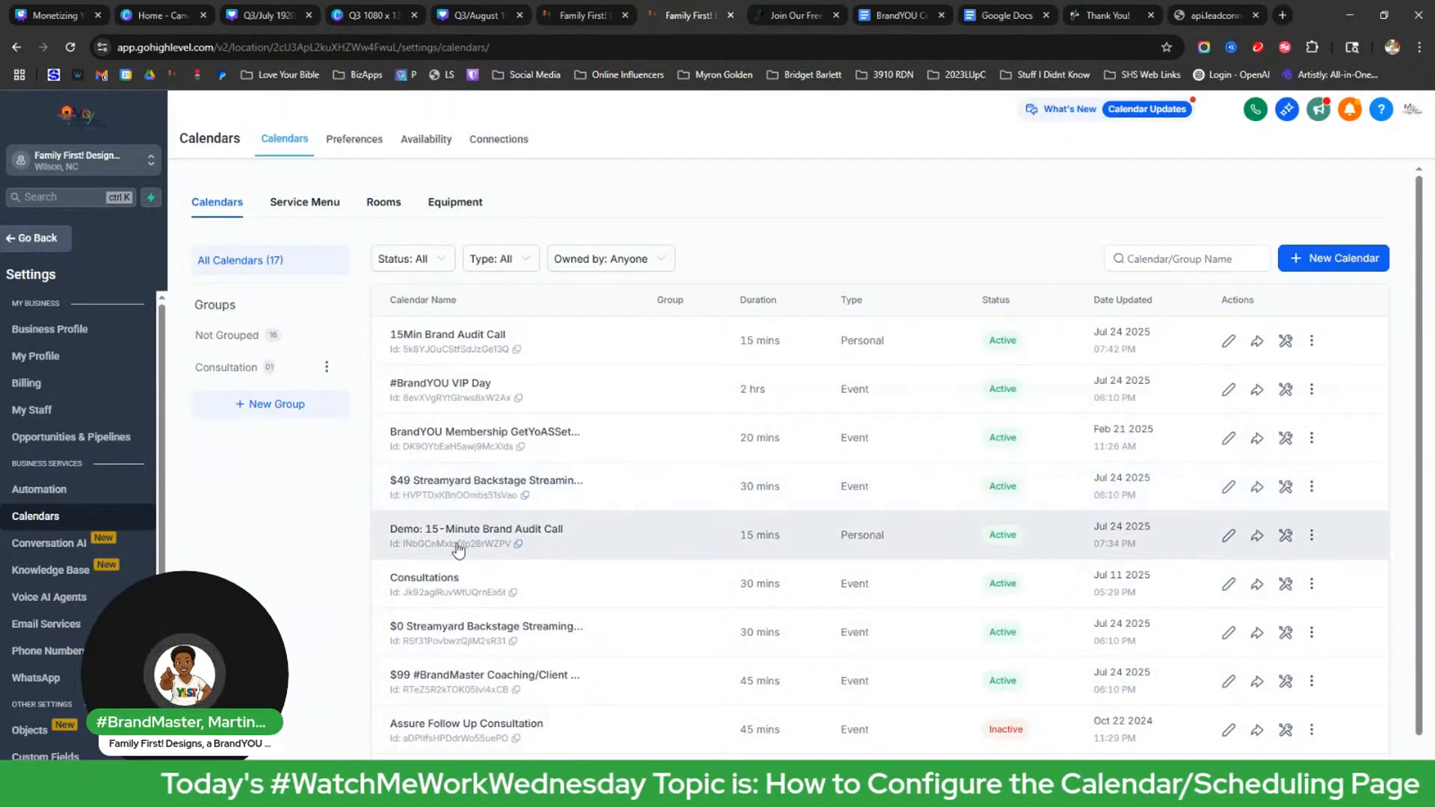
left_click(1228, 535)
scroll(904, 433, "down", 5)
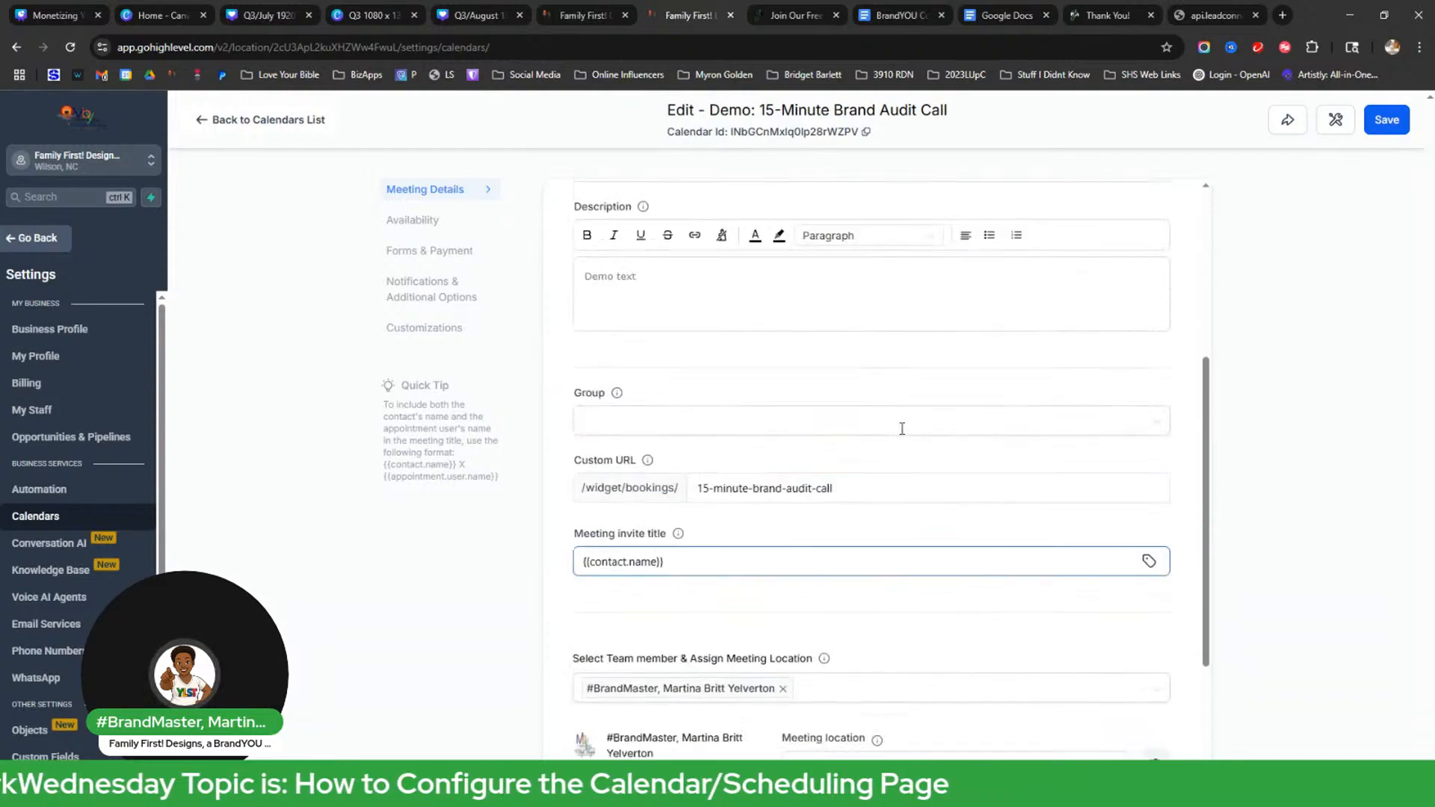
scroll(822, 374, "up", 4)
left_click(434, 223)
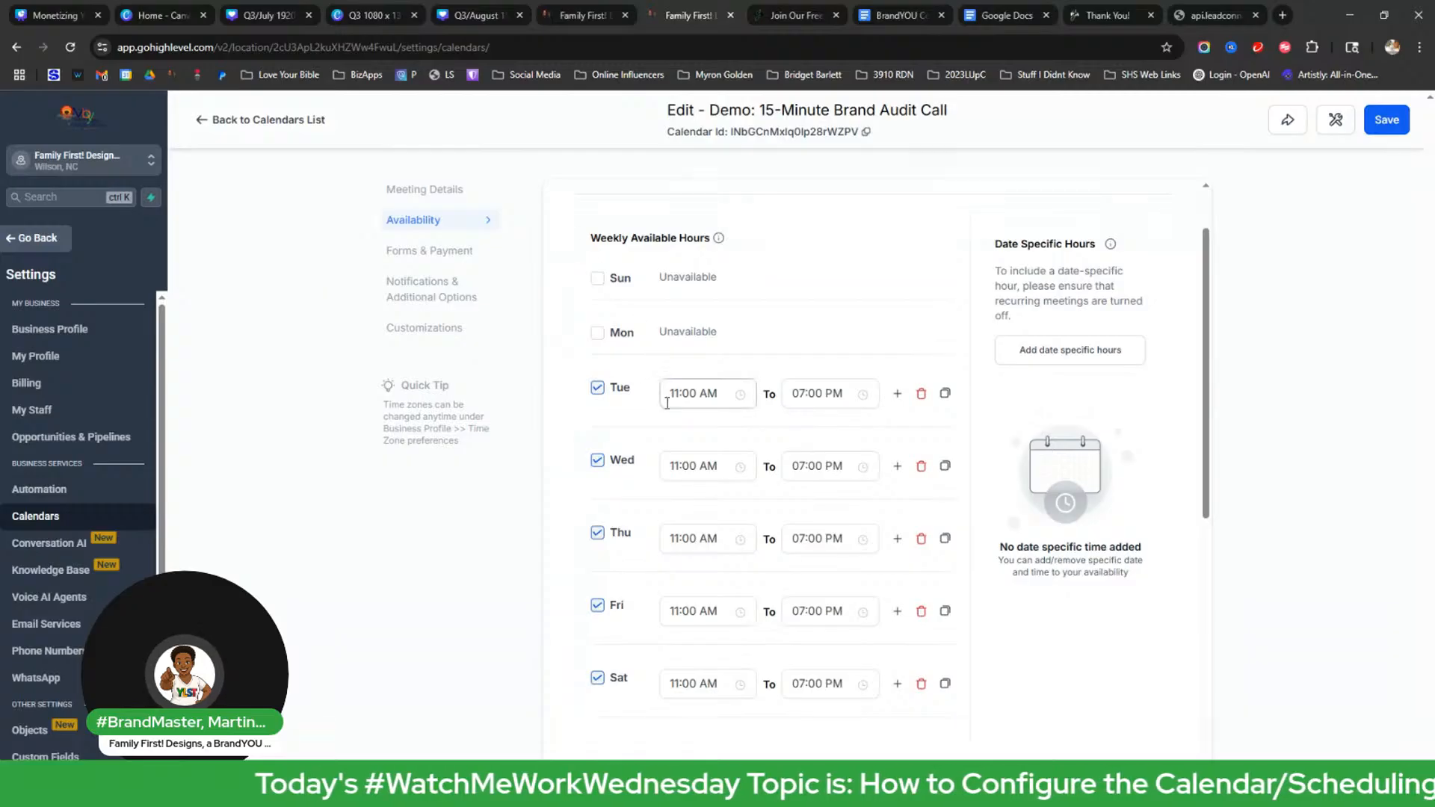
Check the public booking page, then review the demo calendar's customizations, notifications, forms and payment, and availability settings.
left_click(1211, 16)
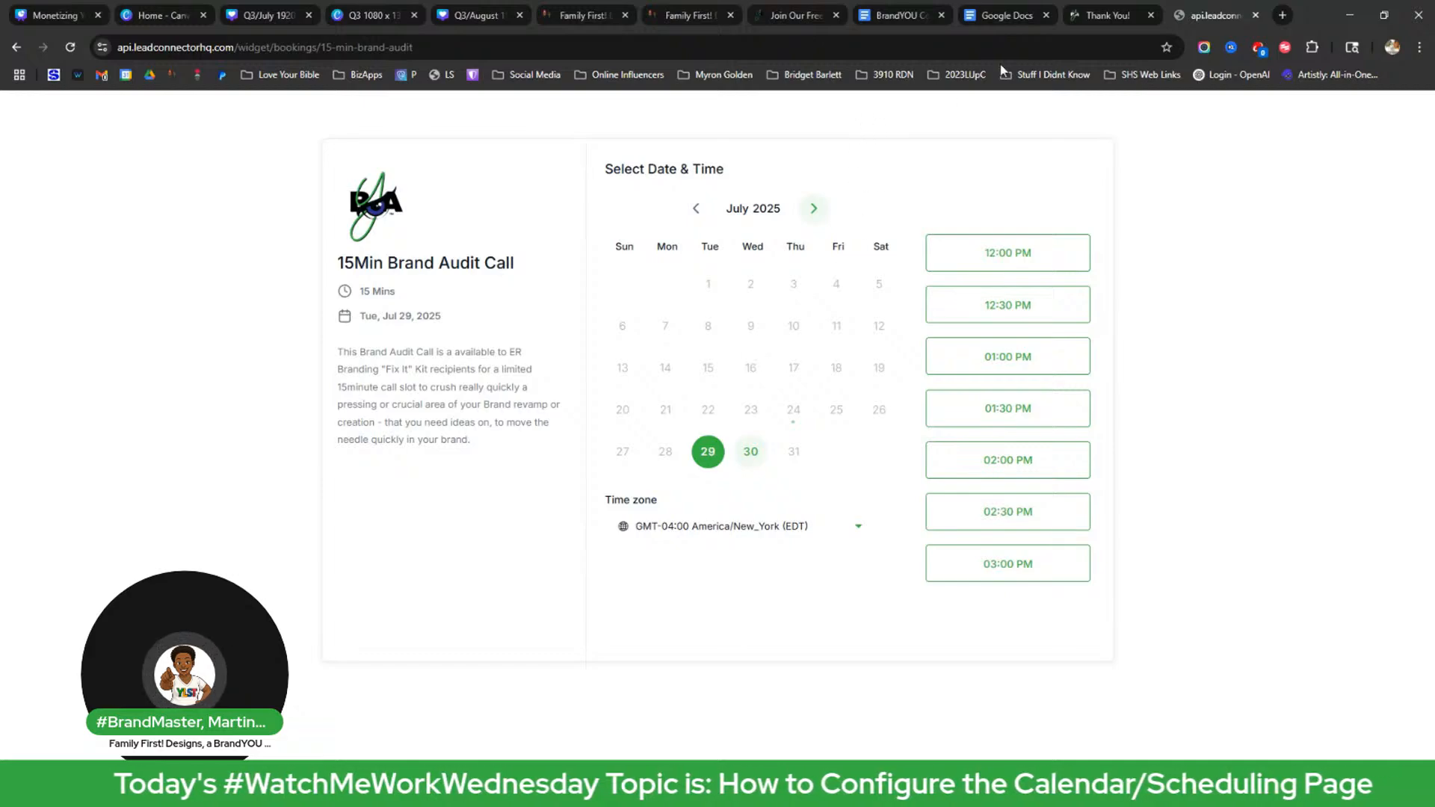
left_click(679, 17)
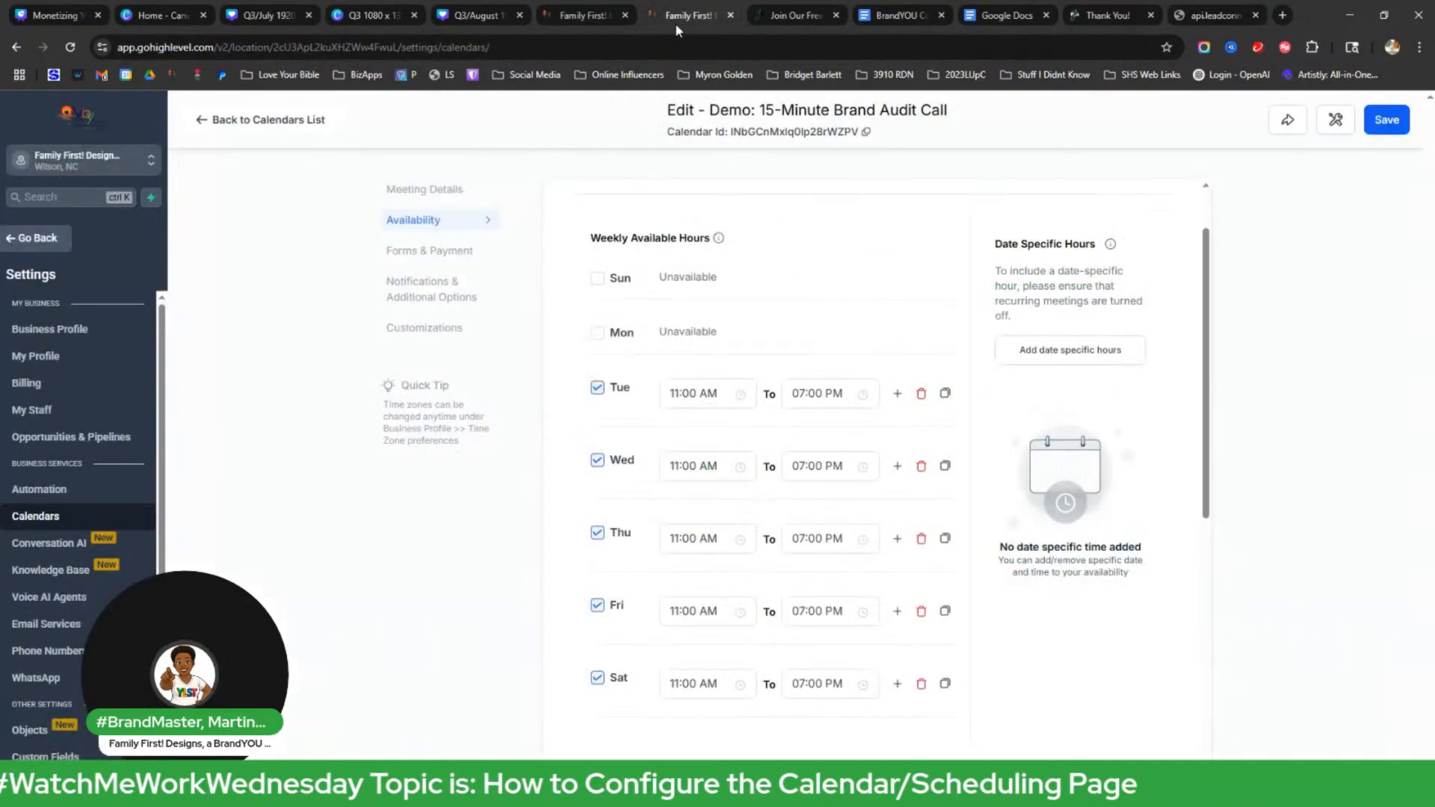
left_click(425, 329)
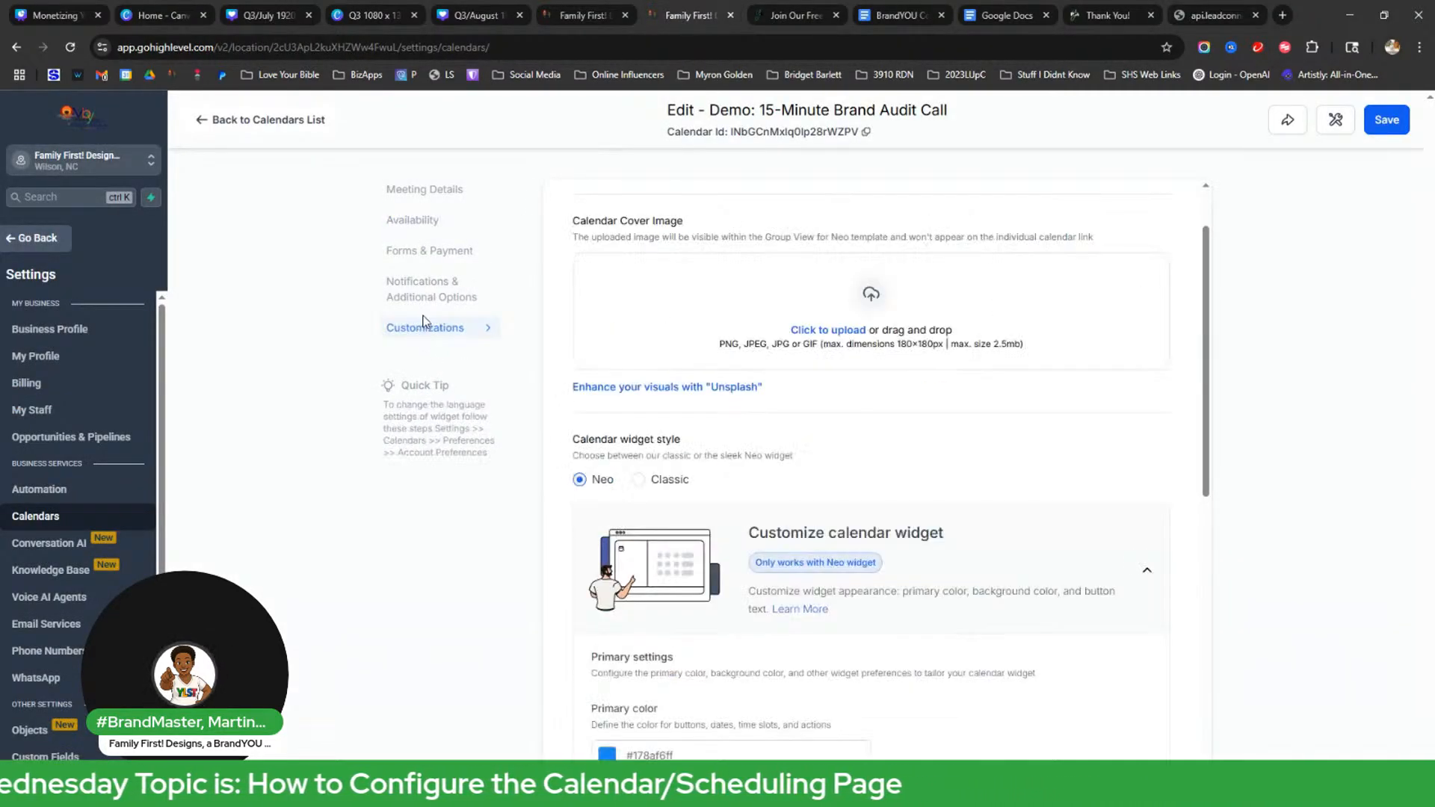
left_click(426, 301)
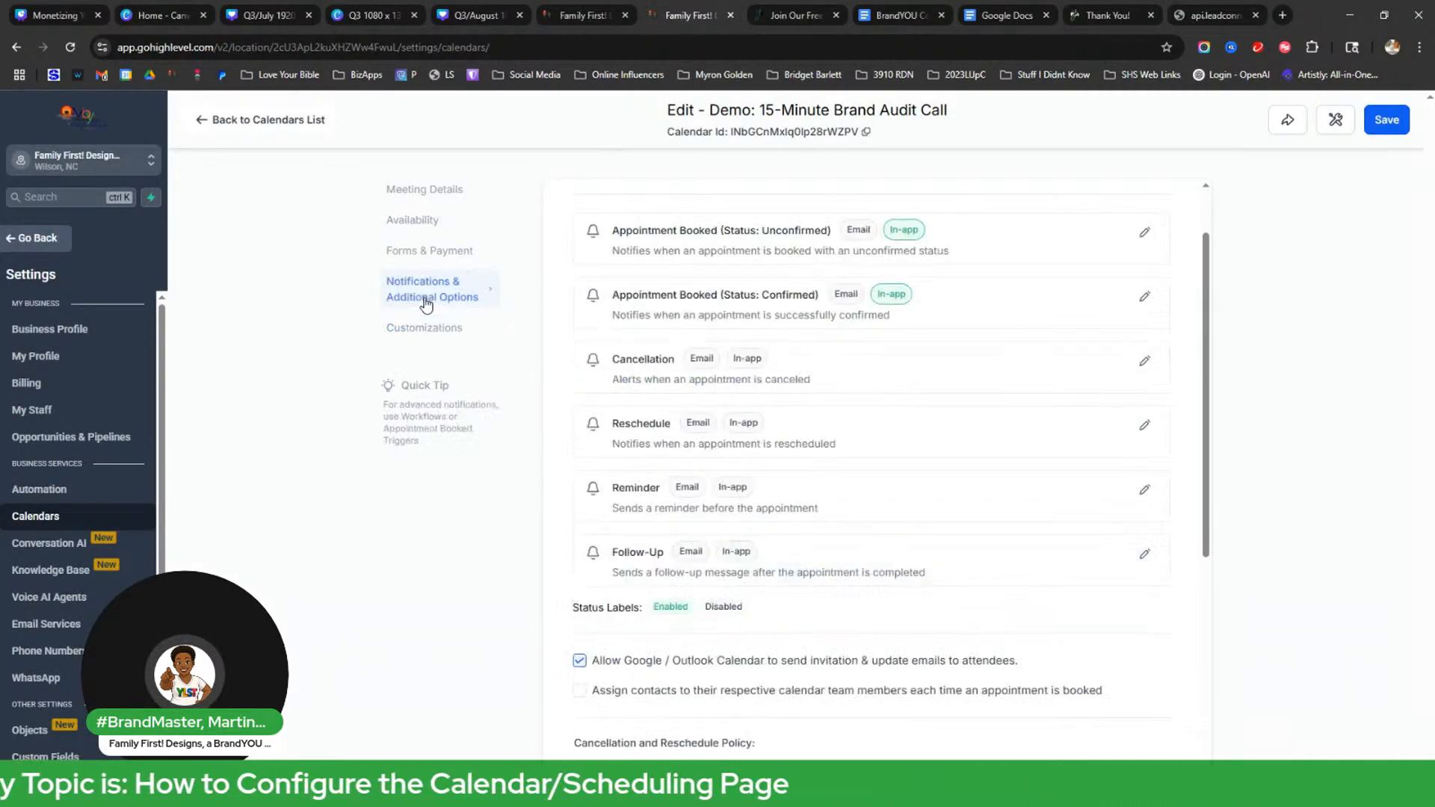
left_click(423, 258)
left_click(423, 224)
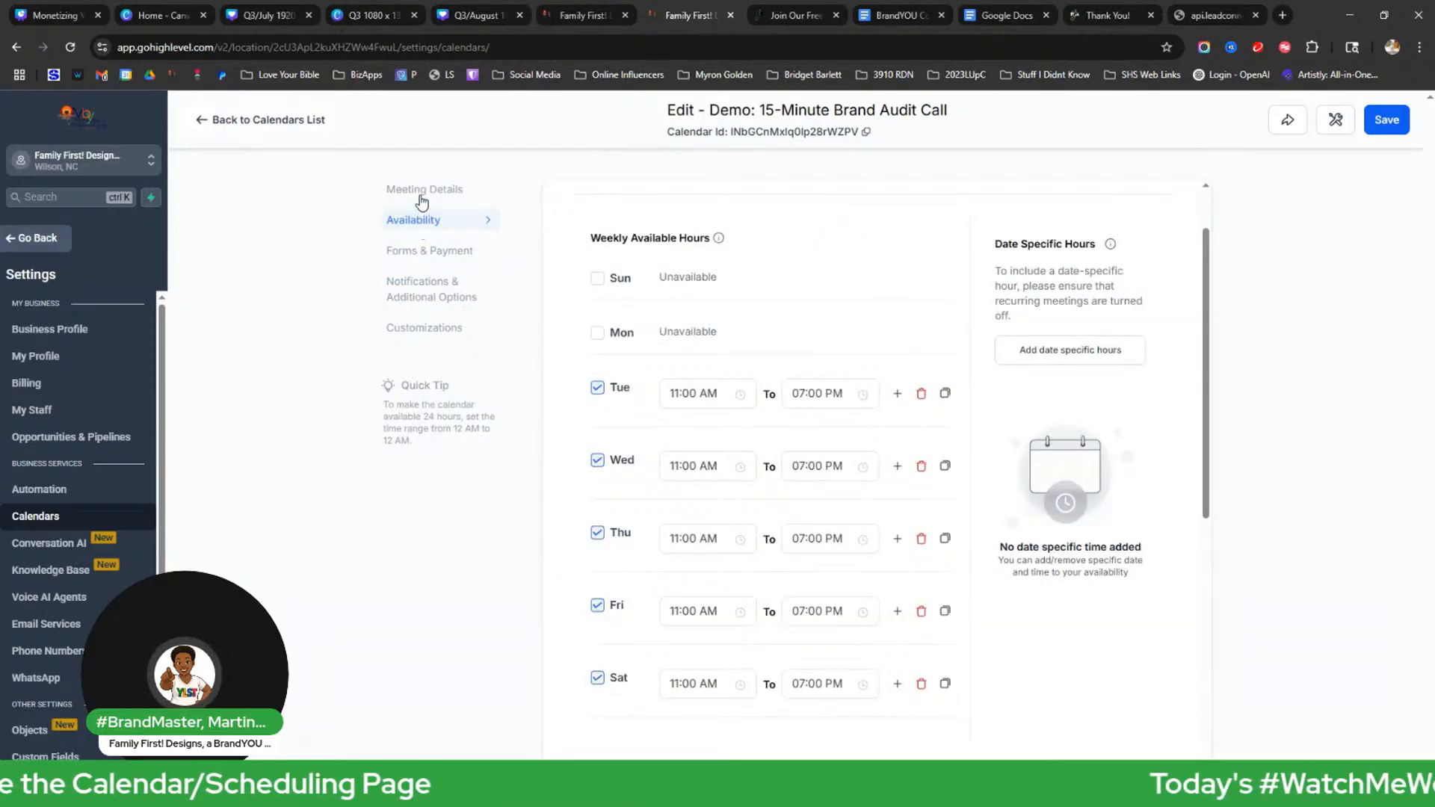
Review the demo calendar's meeting details and view the available meeting location options, keeping Zoom selected.
left_click(424, 194)
scroll(908, 441, "down", 5)
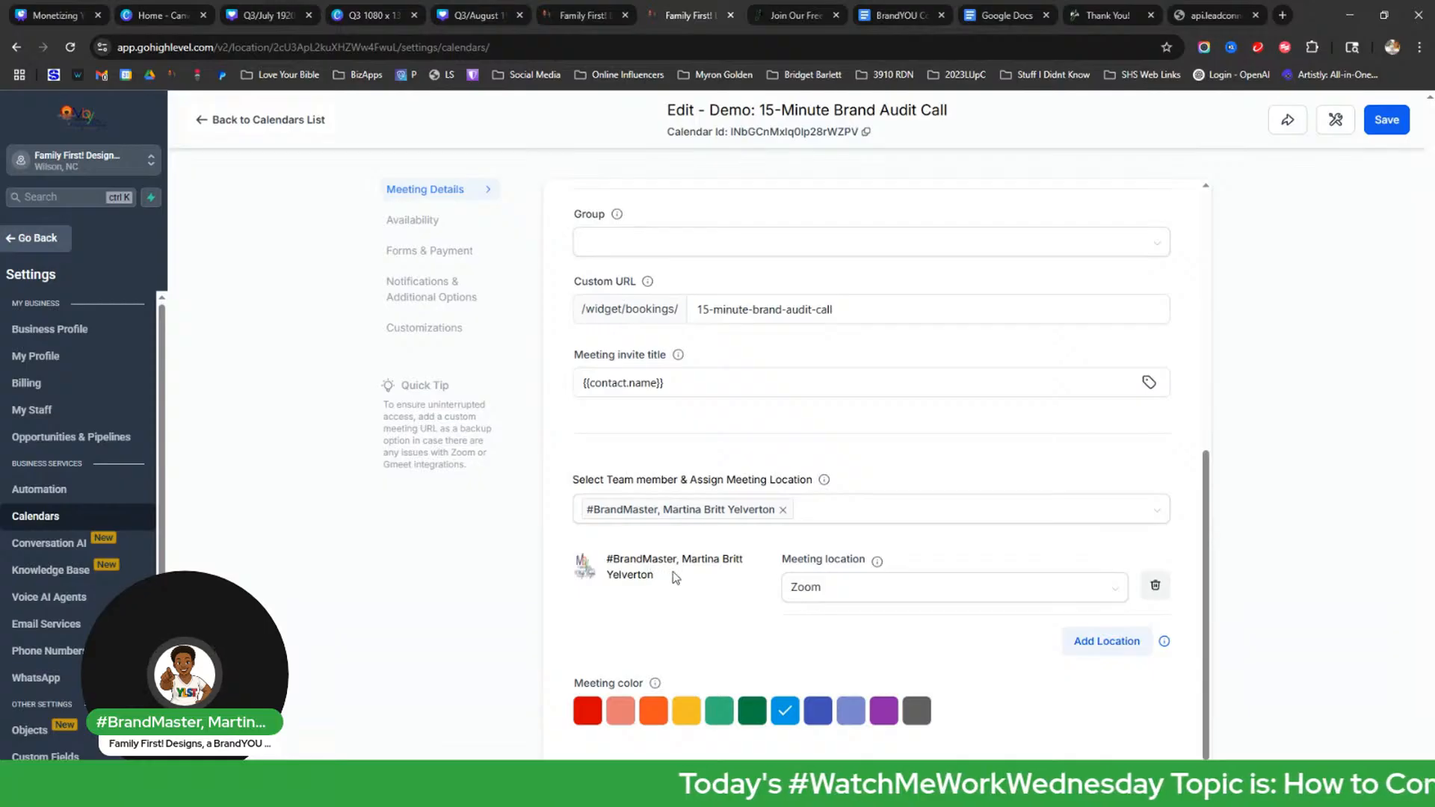
left_click(879, 594)
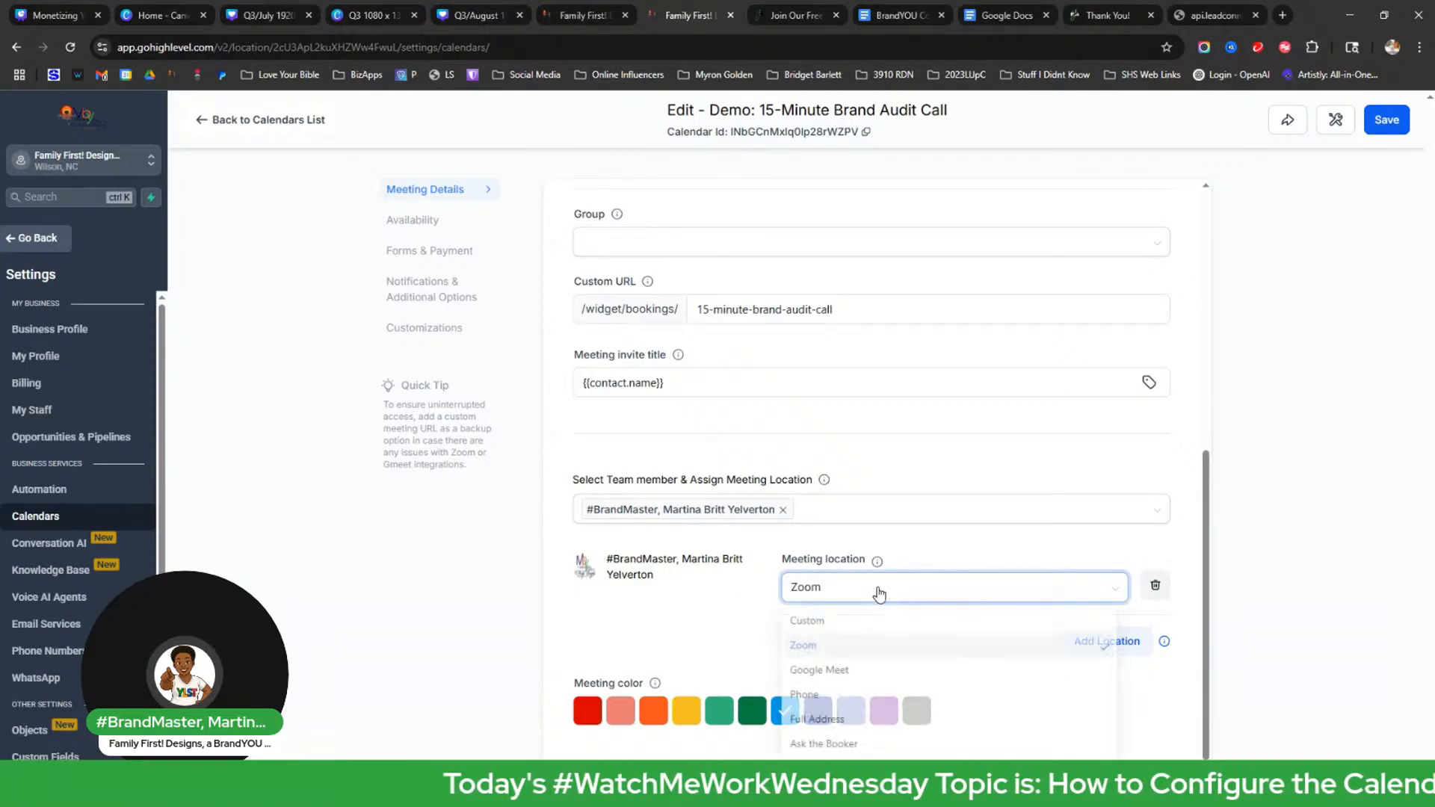
left_click(1289, 577)
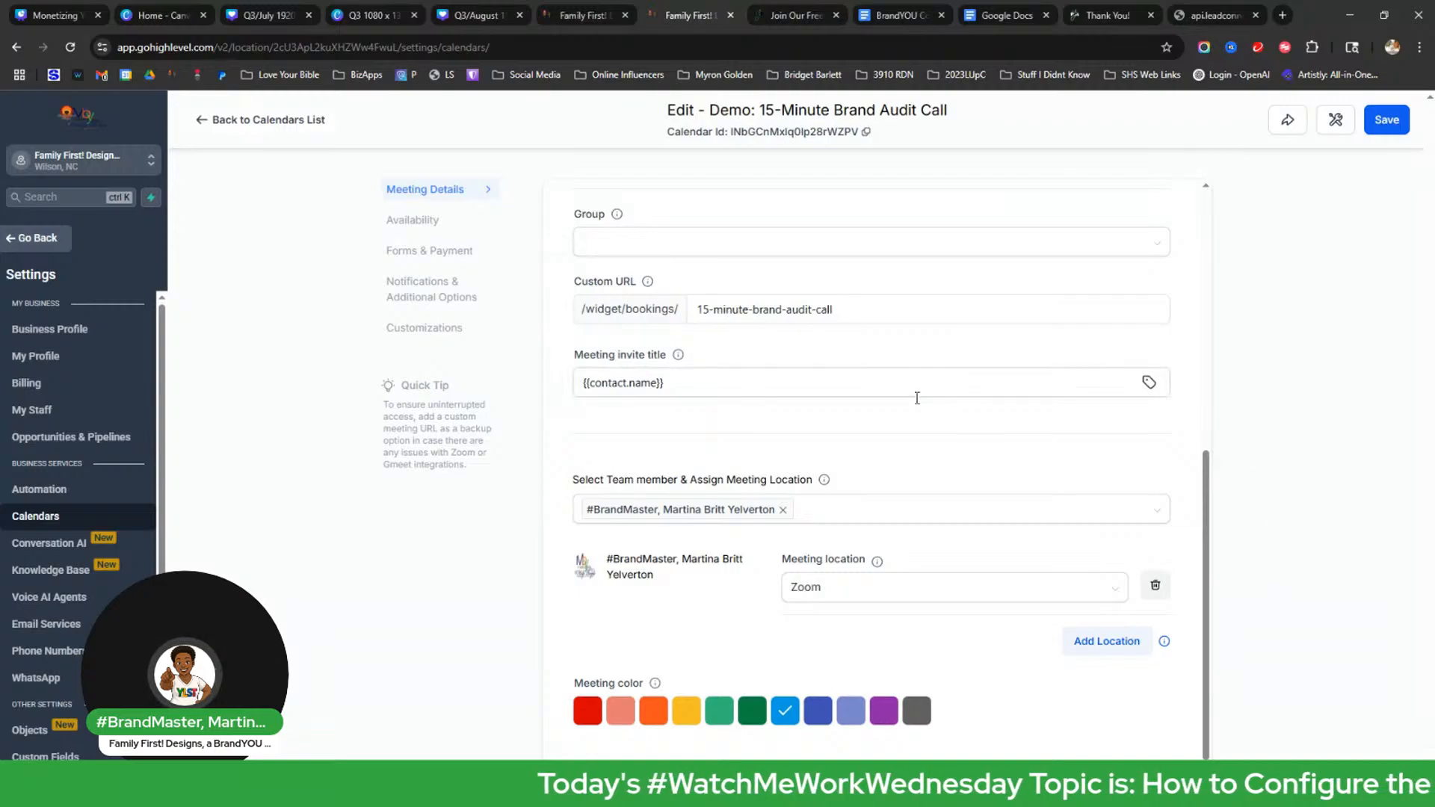
Switch to the "BrandYOU Configuring the Calendar/Scheduling Page" document in Google Docs and review its Quick Start Checklist.
left_click(907, 21)
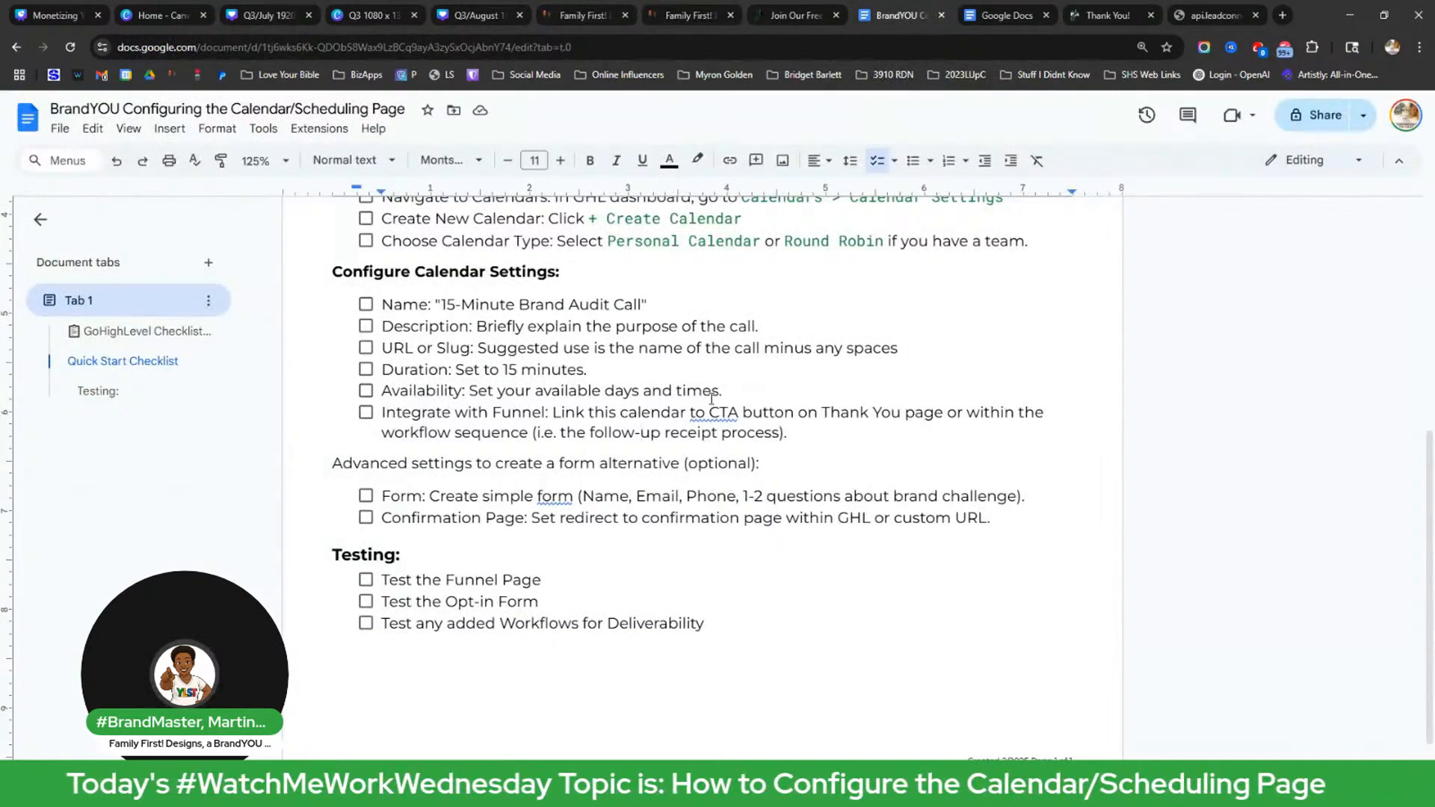
scroll(706, 433, "up", 5)
scroll(717, 407, "down", 4)
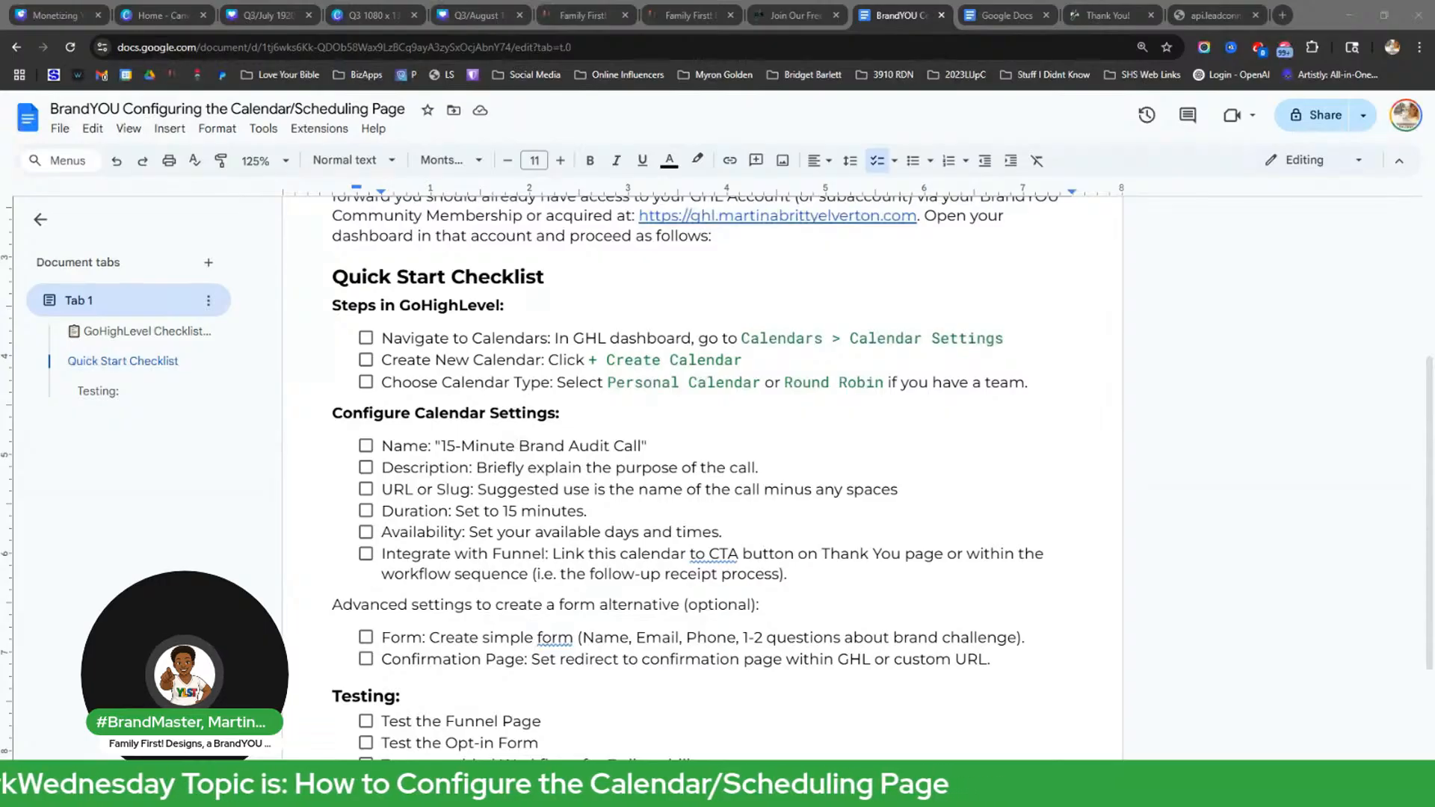
Bring the "GoHighLevel Setup Guide for Emergency Branding Fix Kit Funnel" document into this browser window and review the calendar and follow-up workflow sections.
left_click_drag(0, 166, 830, 14)
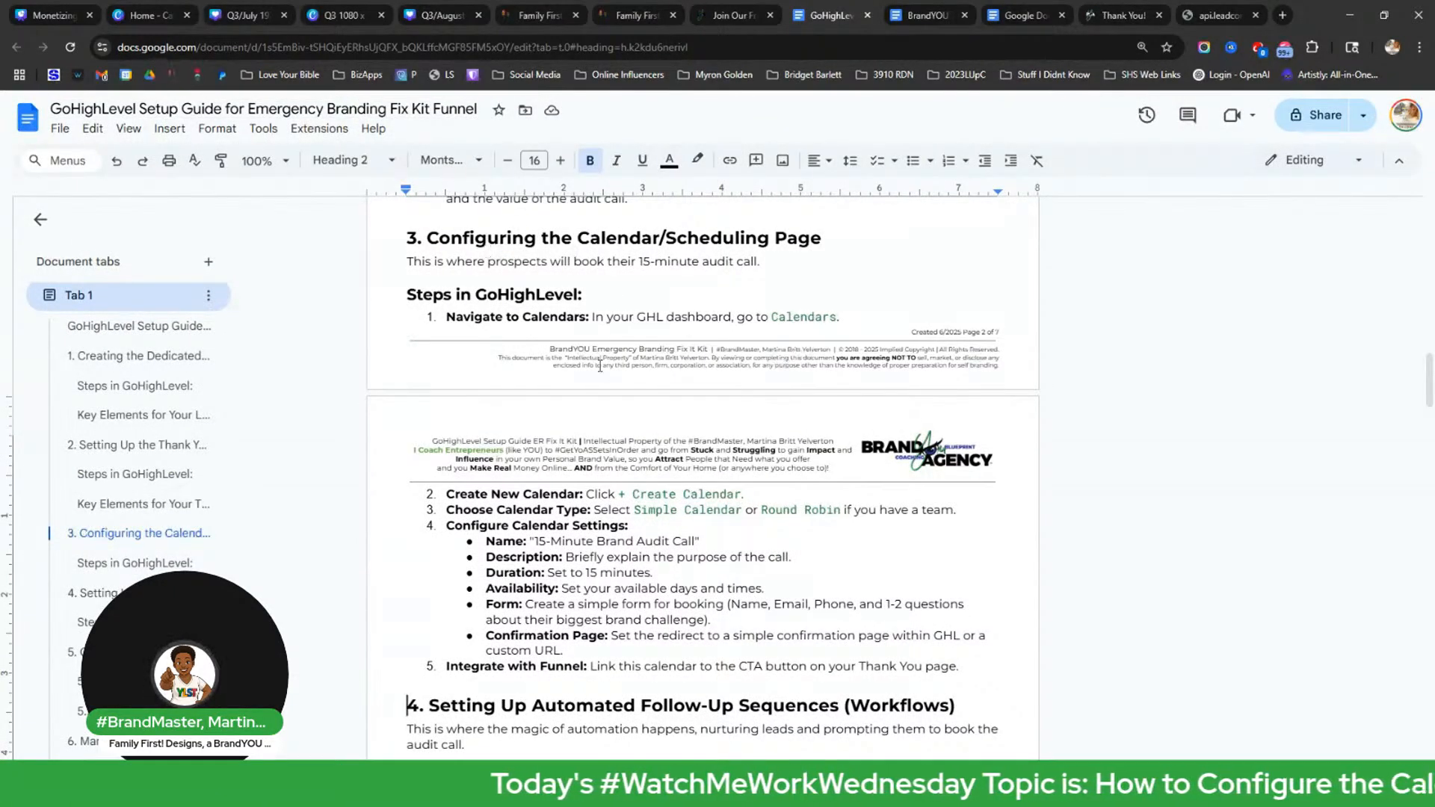
scroll(587, 306, "down", 3)
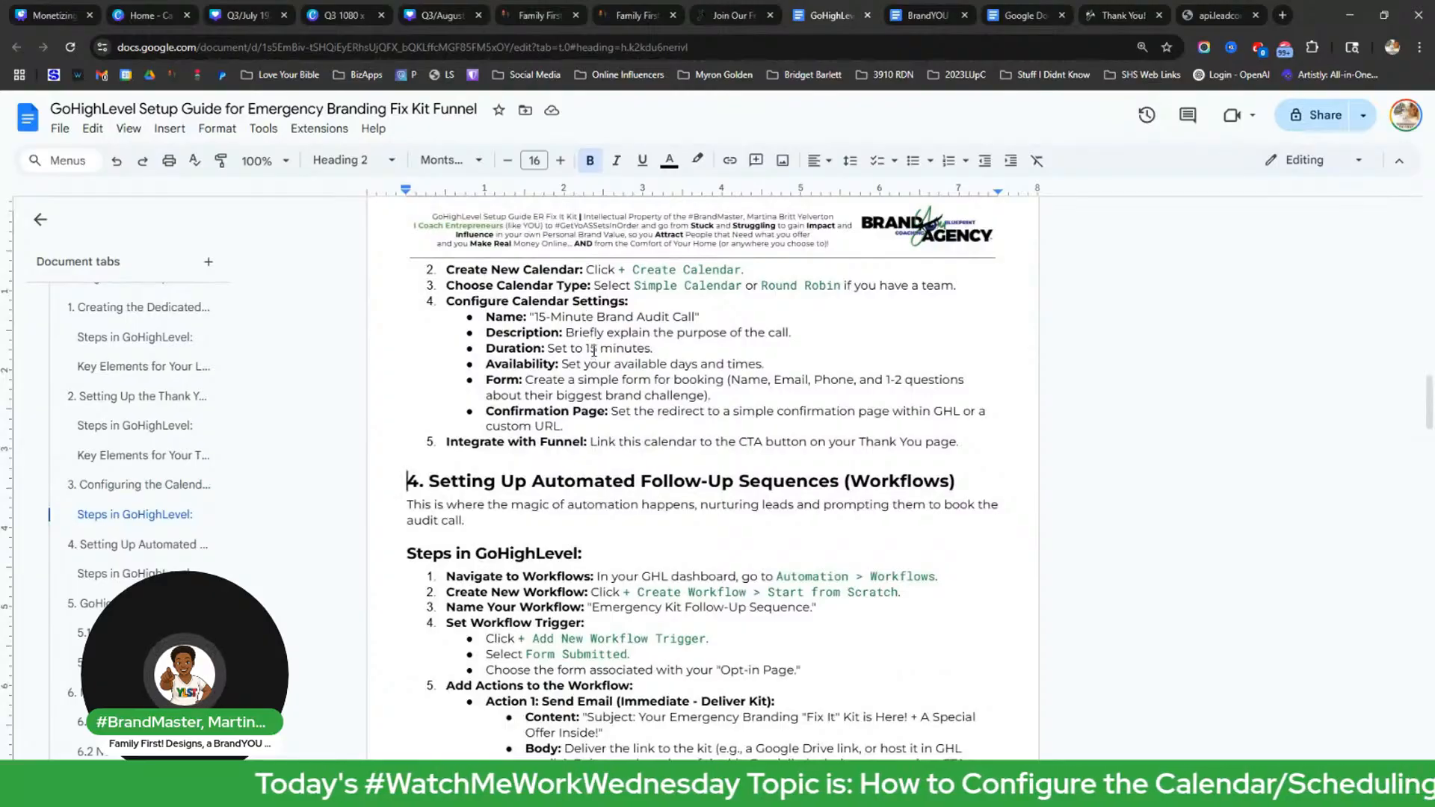
scroll(593, 349, "up", 1)
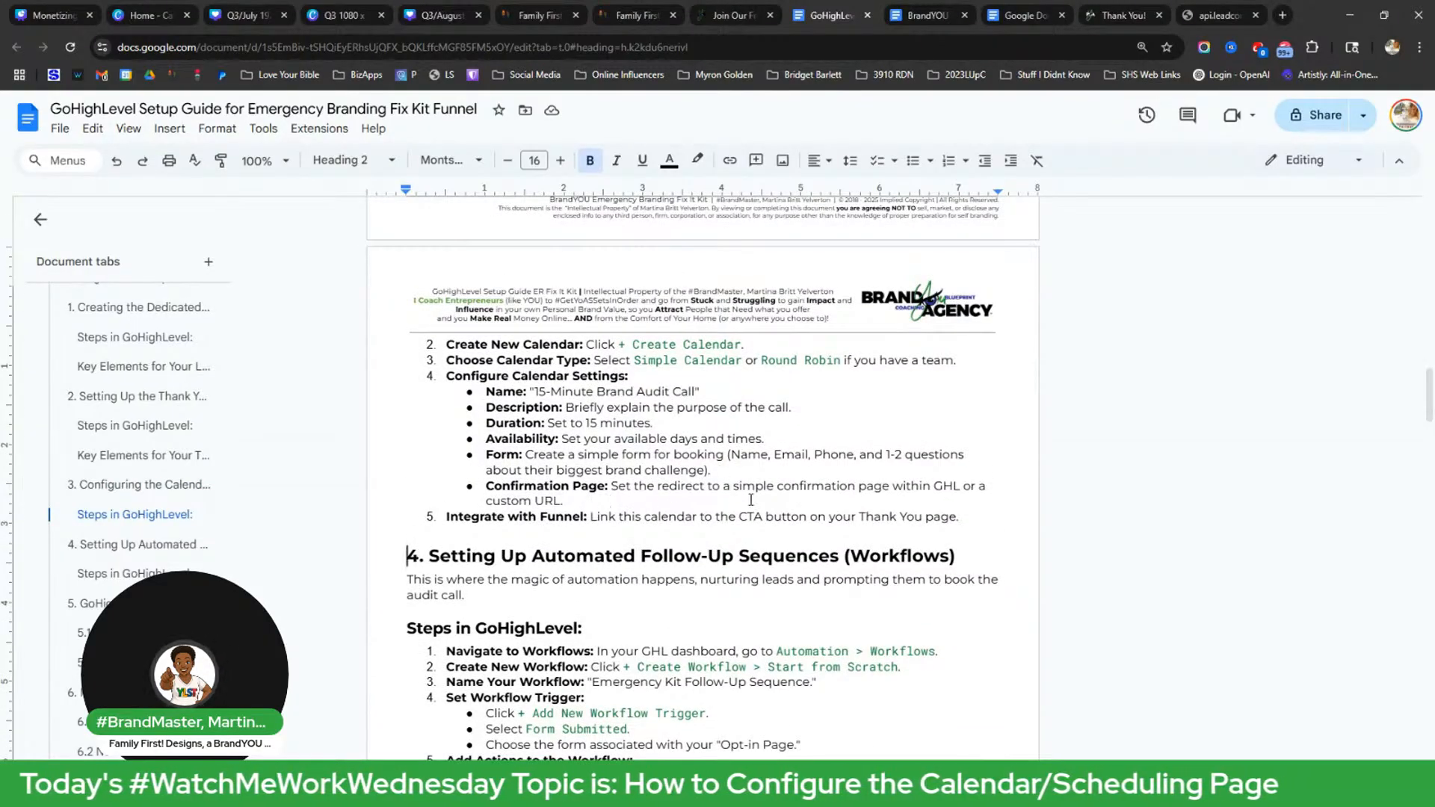
left_click(806, 518)
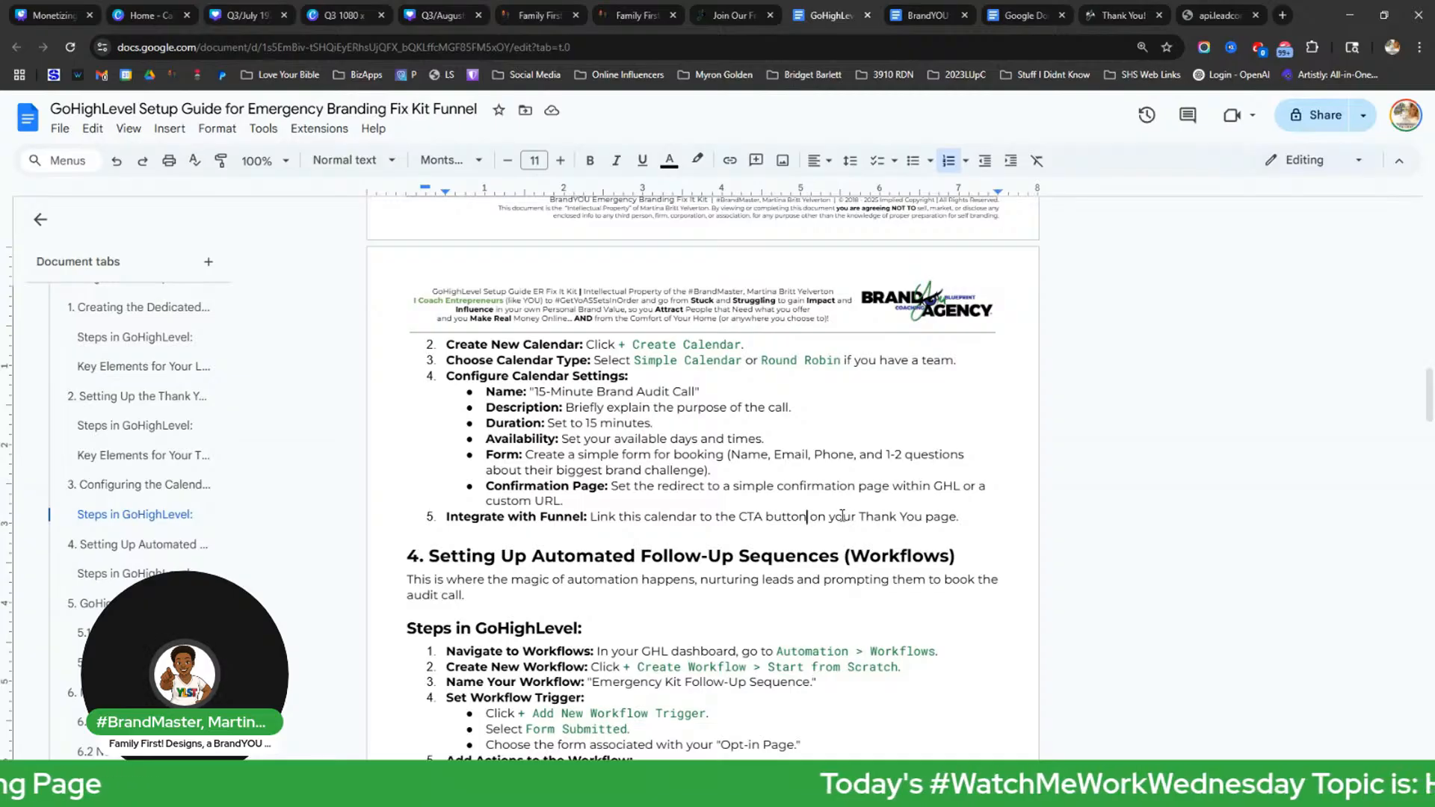
scroll(837, 515, "down", 4)
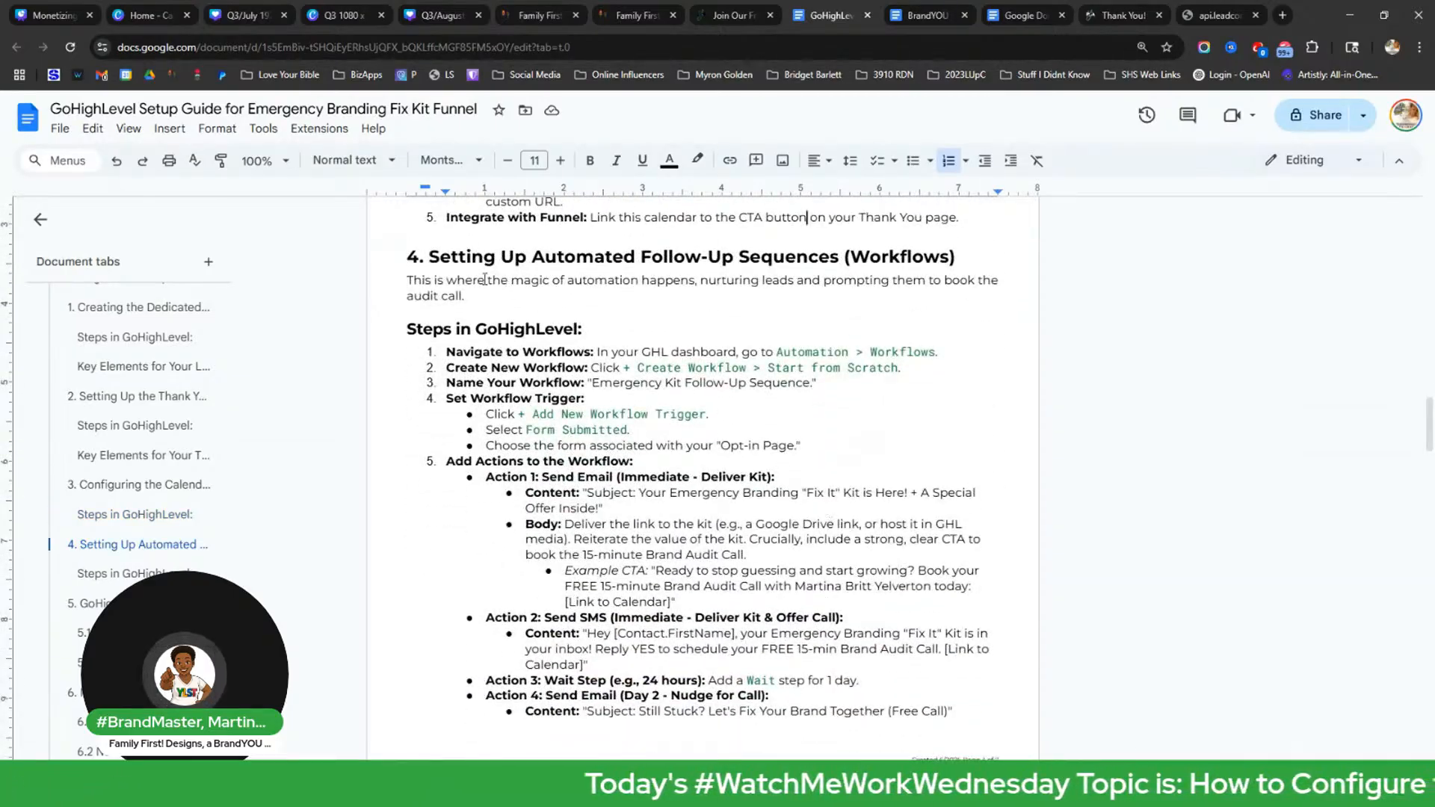
left_click_drag(452, 258, 753, 263)
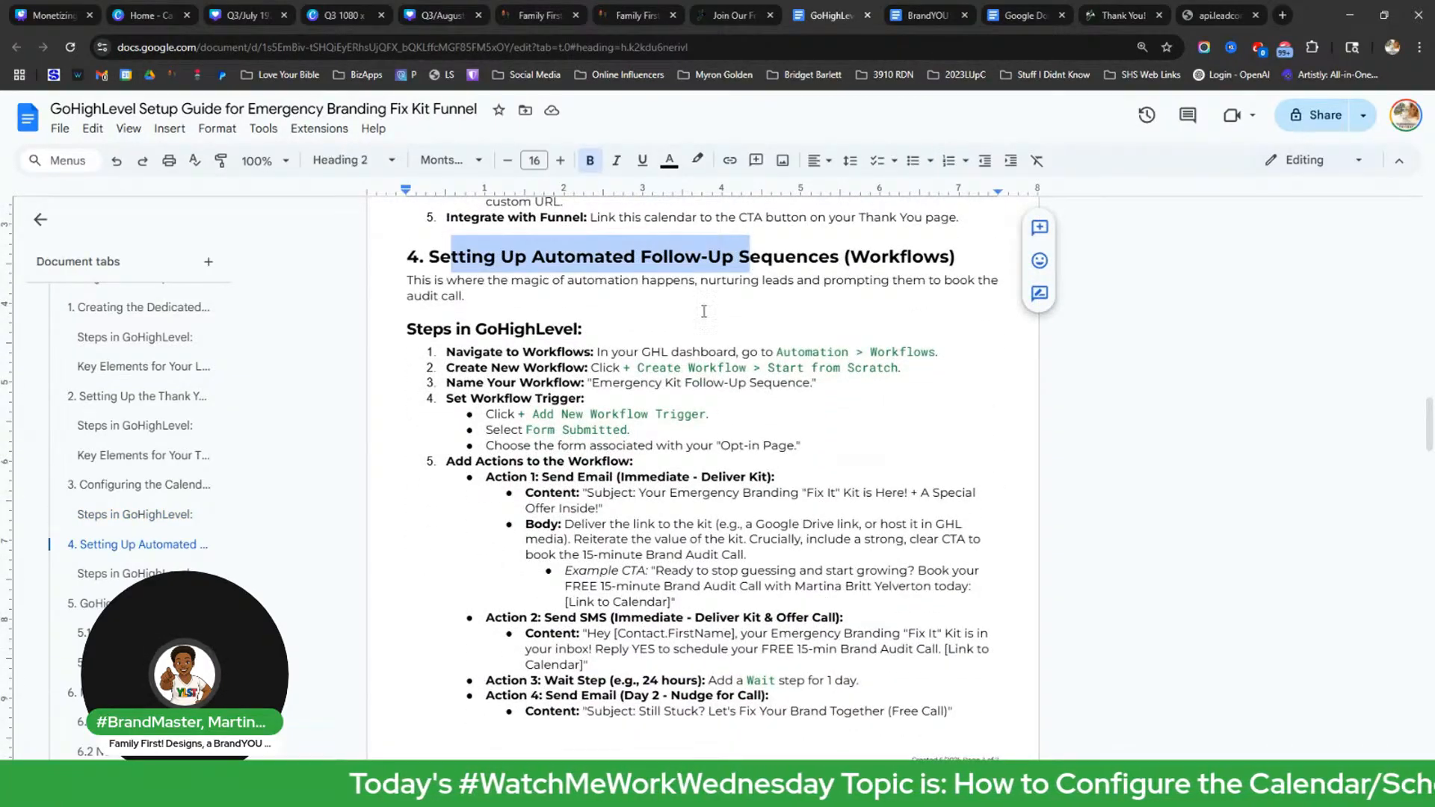